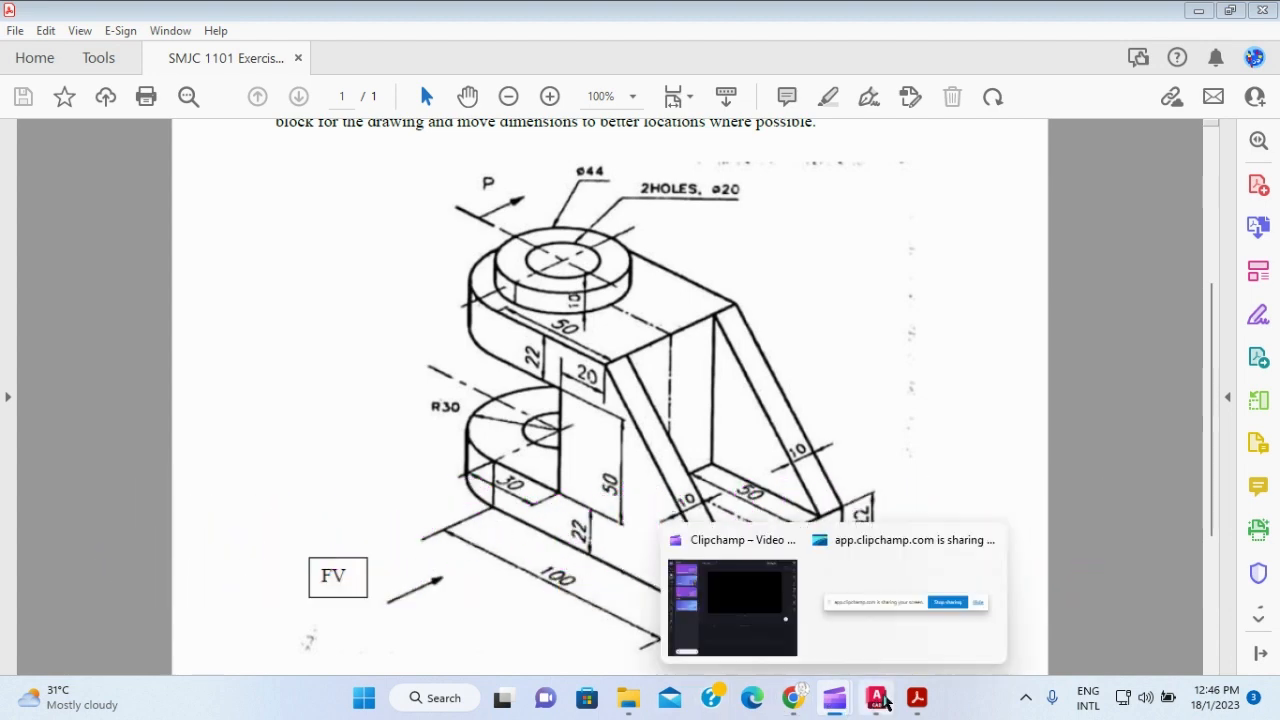
- Switch to AutoCAD and create a new drawing from the acadiso3D.dwt template
{"action": "left_click", "coordinate": [868, 697]}
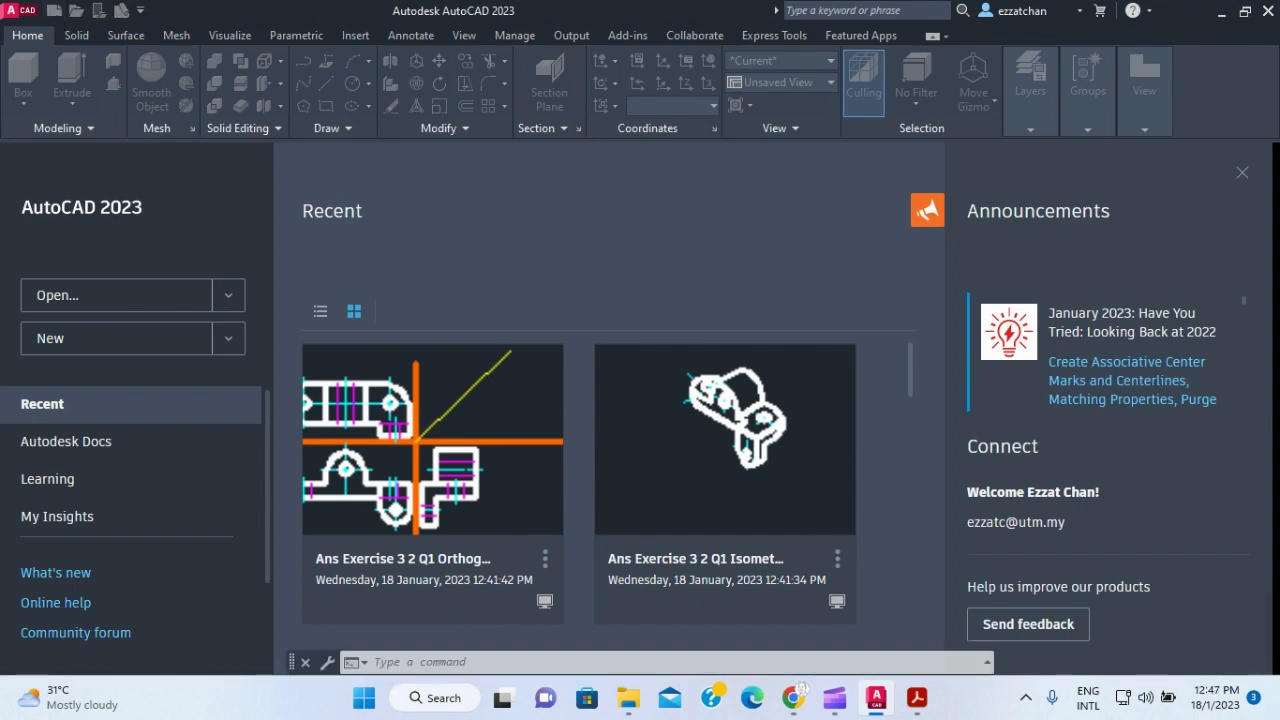
{"action": "left_click_drag", "start_coordinate": [712, 286], "coordinate": [567, 150]}
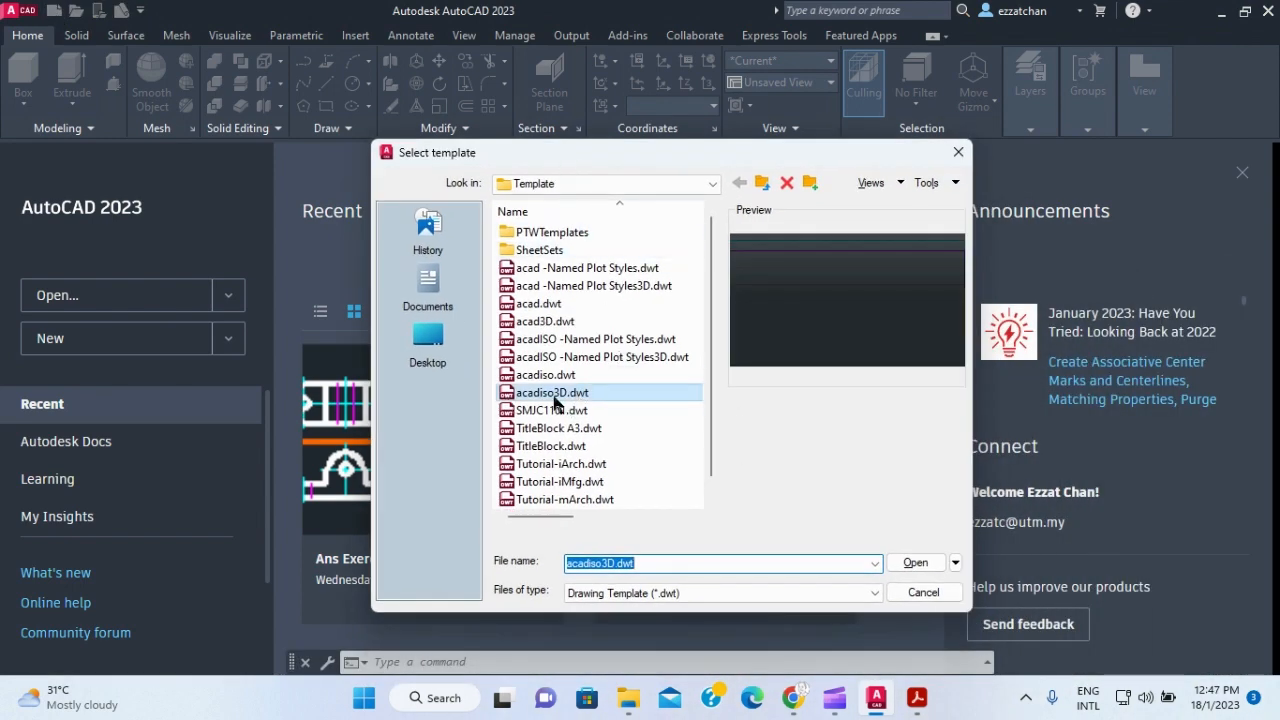
{"action": "left_click", "coordinate": [914, 563]}
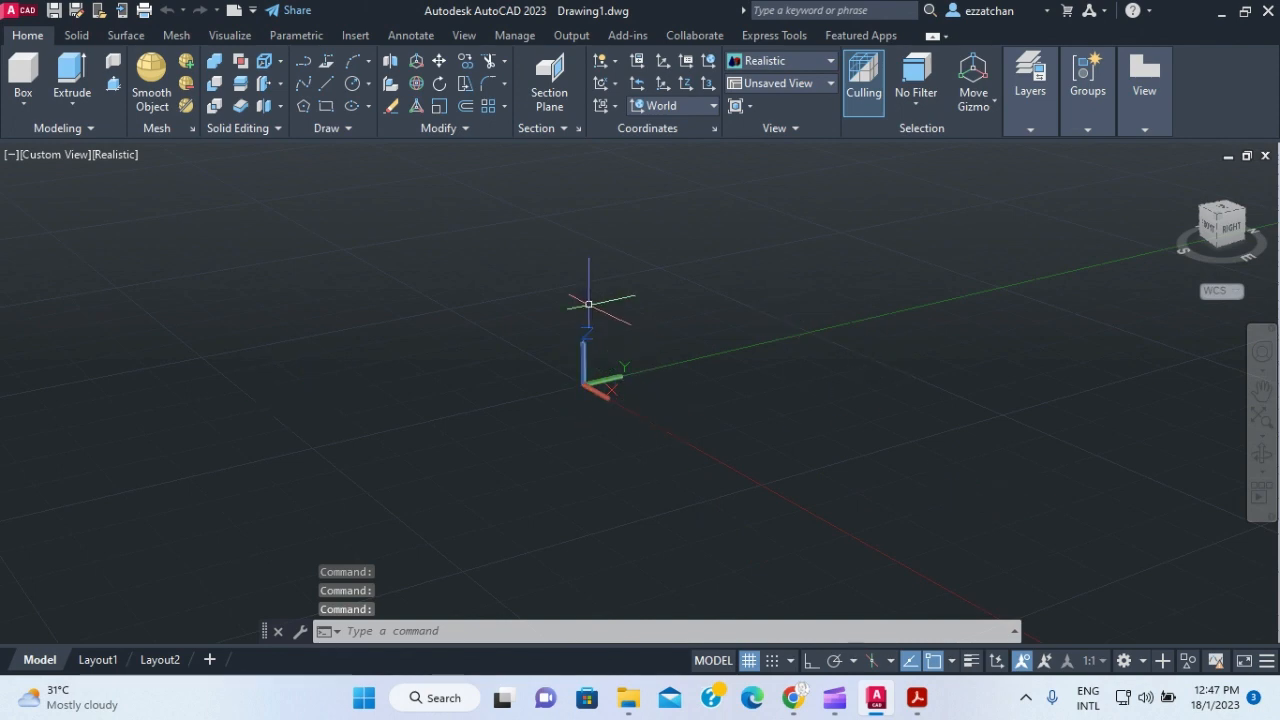
- Turn off the grid and set the UCS icon to the Noorigin option with UCSICON
{"action": "left_click", "coordinate": [749, 661]}
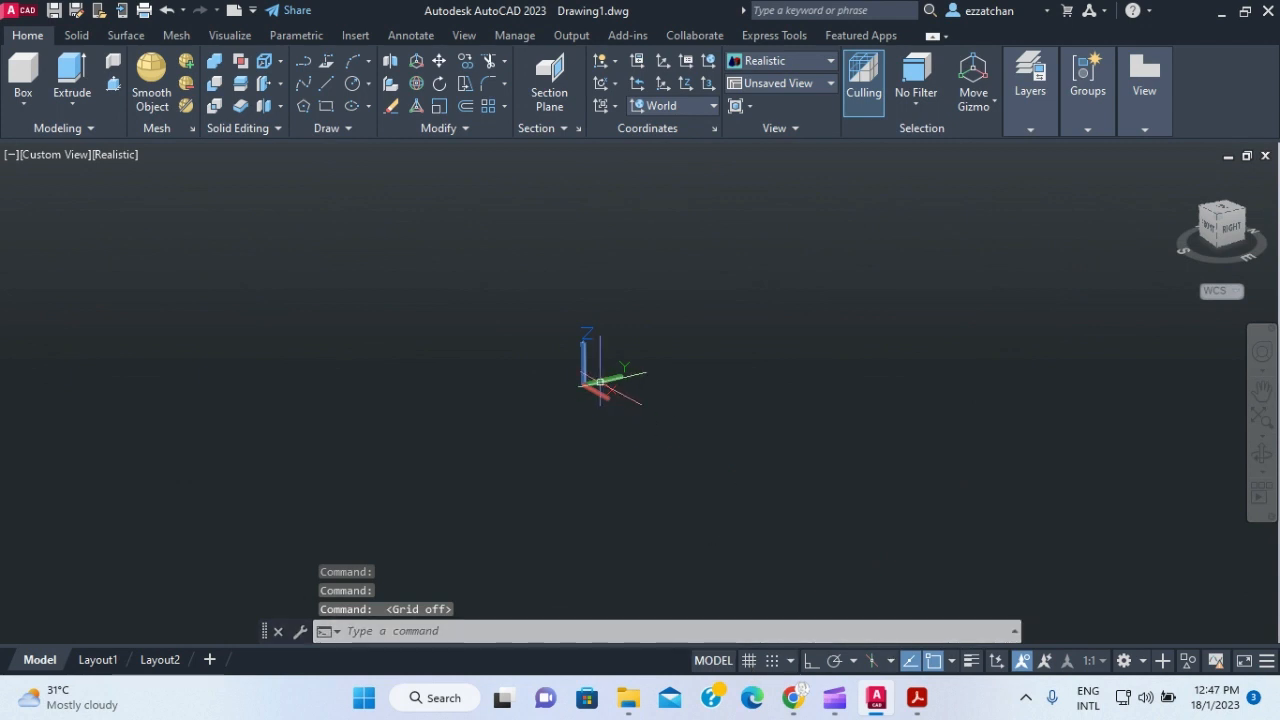
{"action": "type", "text": "u"}
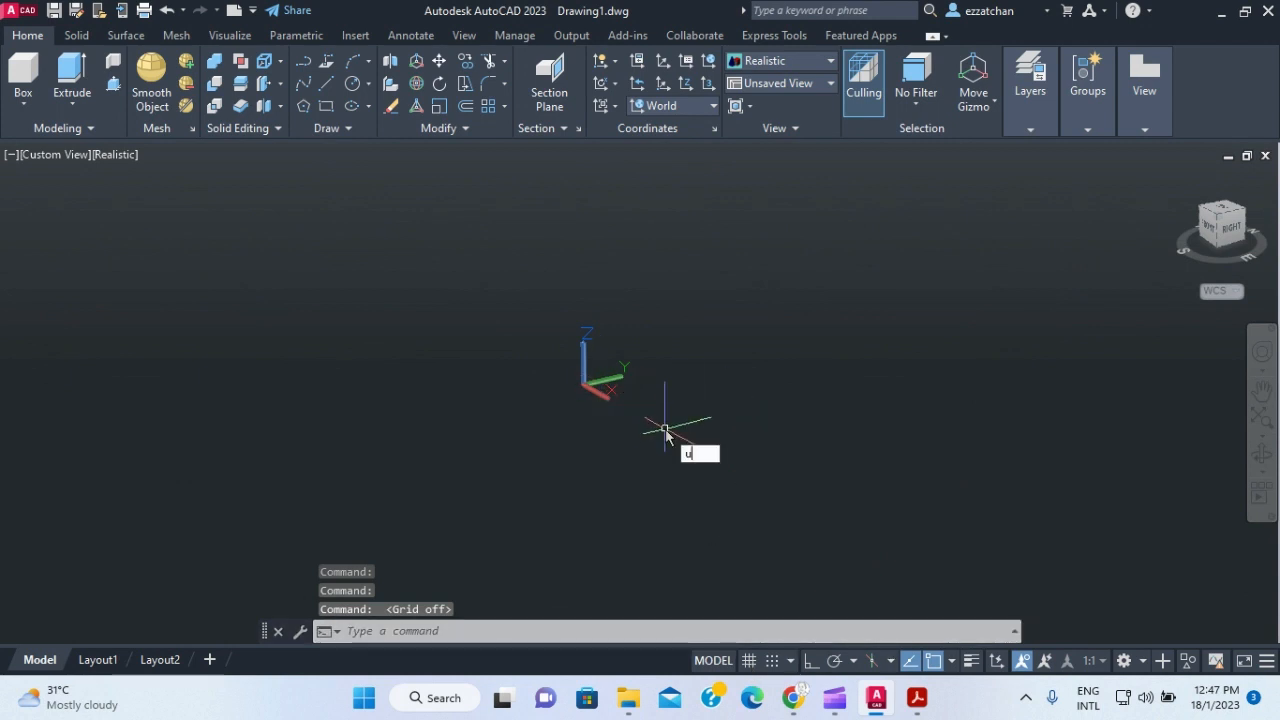
{"action": "type", "text": "cs"}
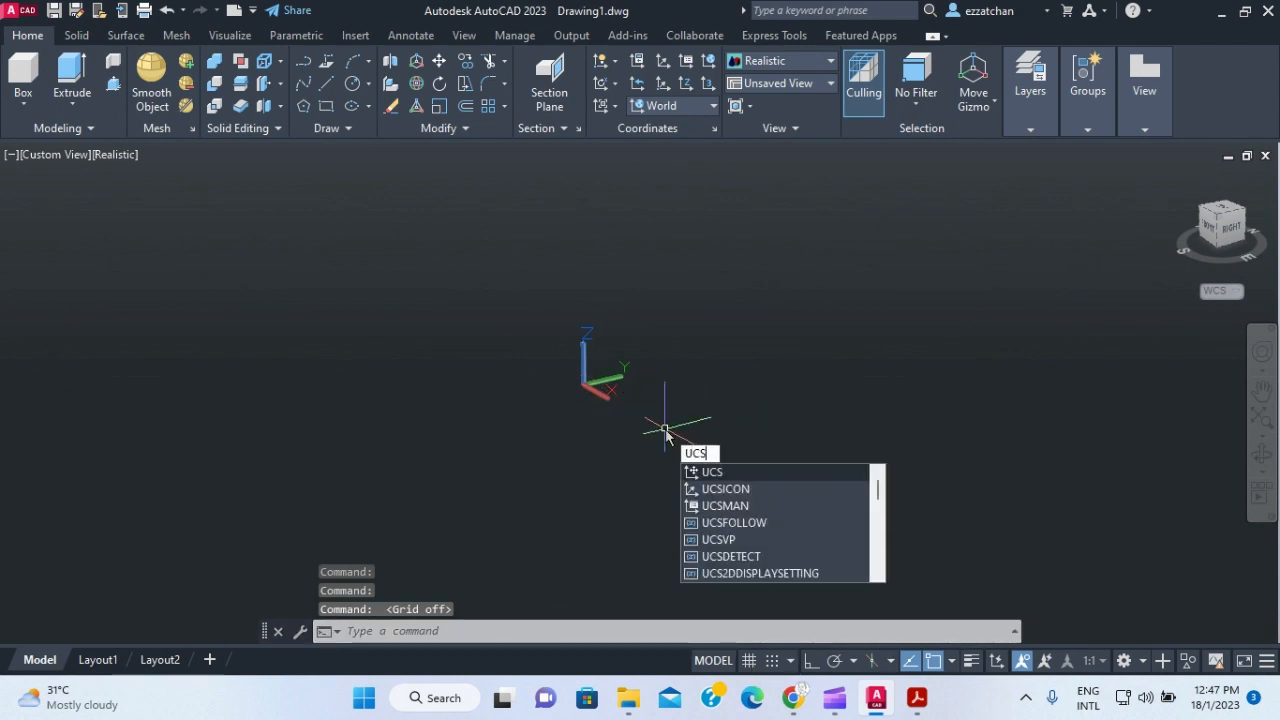
{"action": "left_click", "coordinate": [728, 490]}
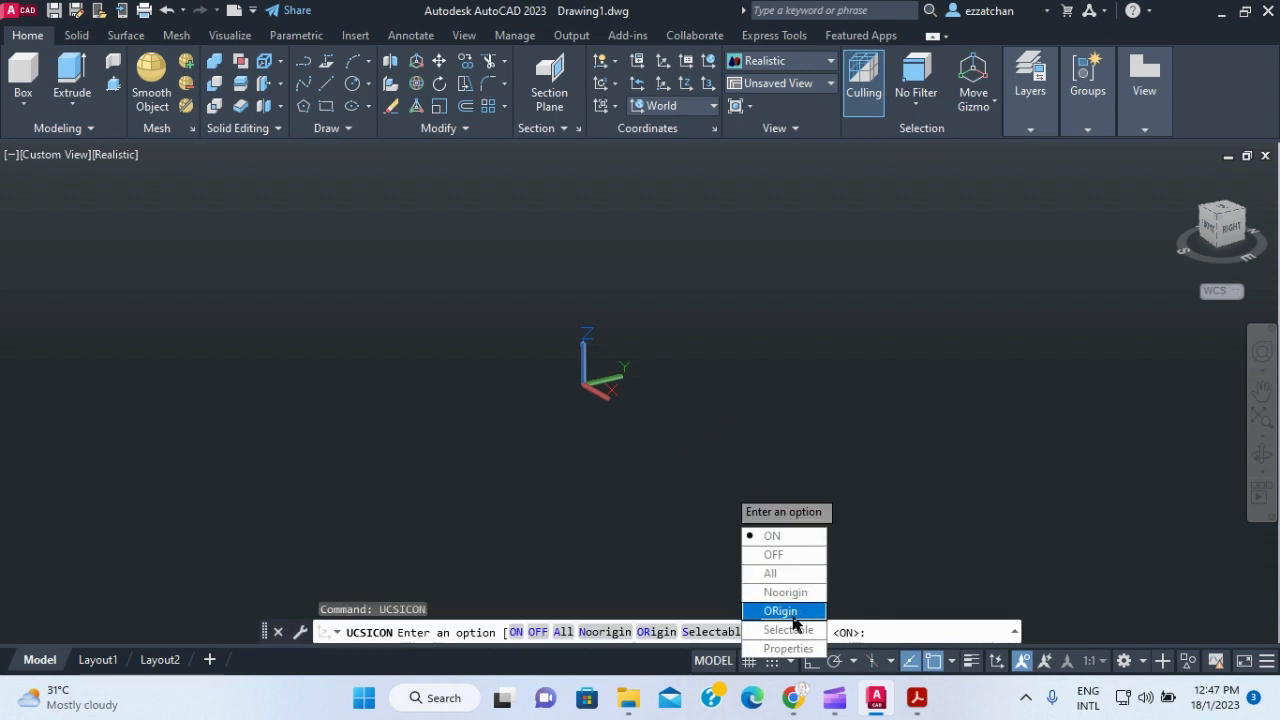
{"action": "left_click", "coordinate": [788, 592]}
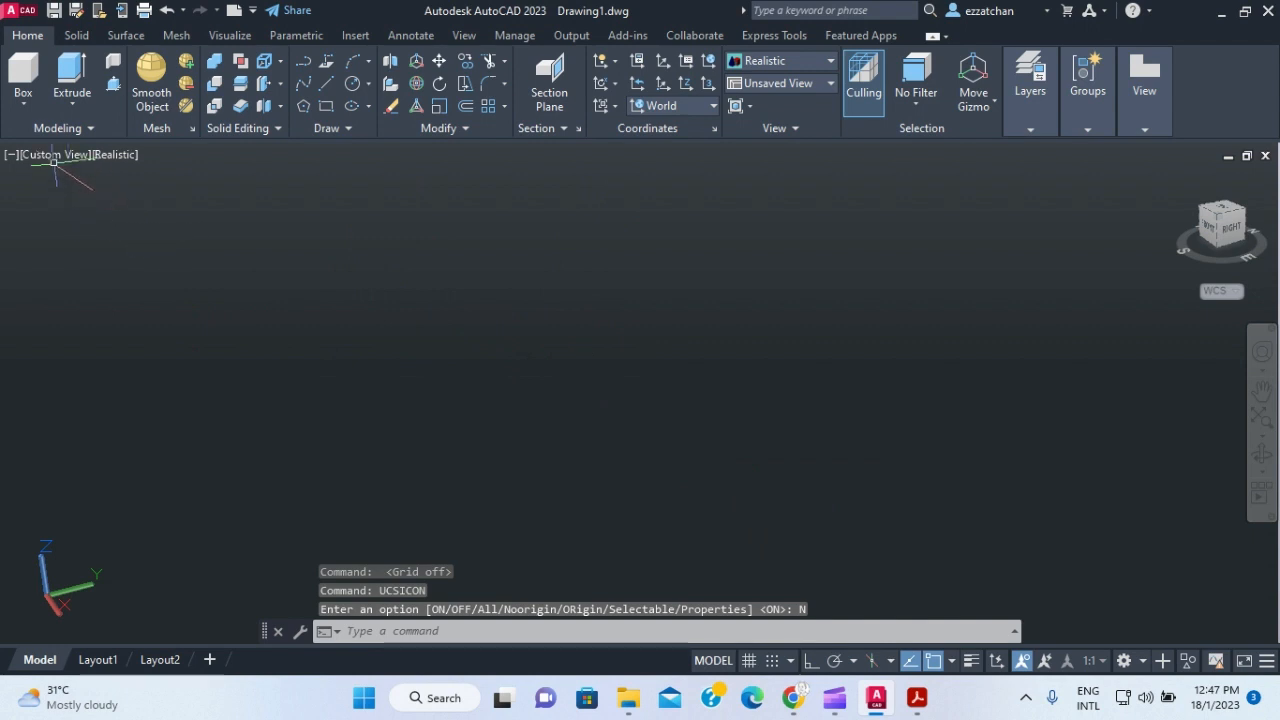
- Try the SW Isometric view and compare its orientation with the exercise drawing in Acrobat
{"action": "left_click", "coordinate": [57, 158]}
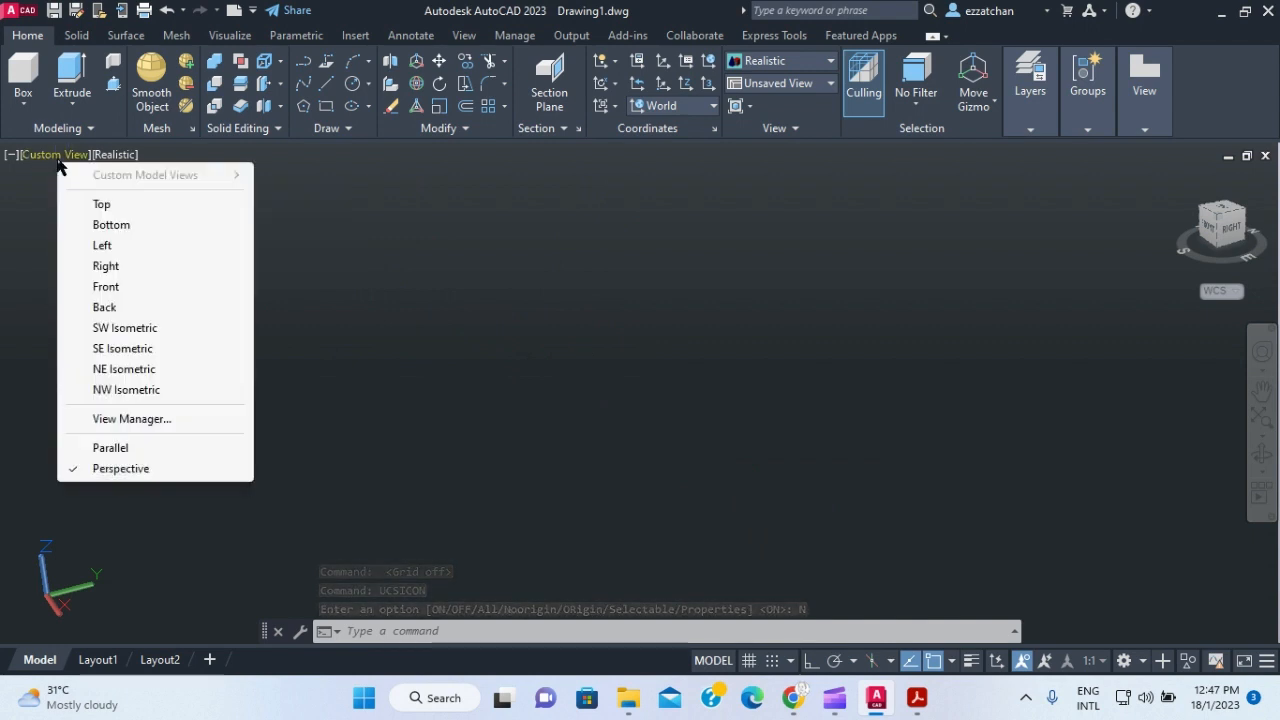
{"action": "left_click", "coordinate": [113, 330]}
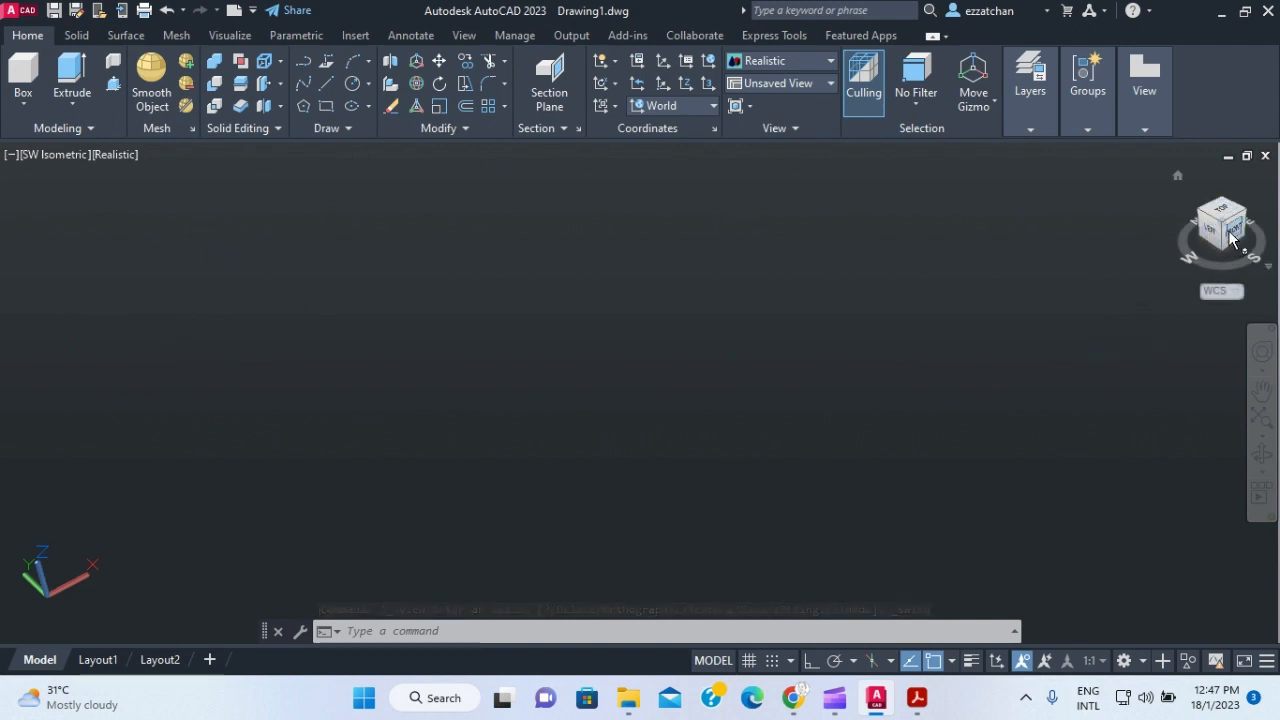
{"action": "left_click", "coordinate": [918, 698]}
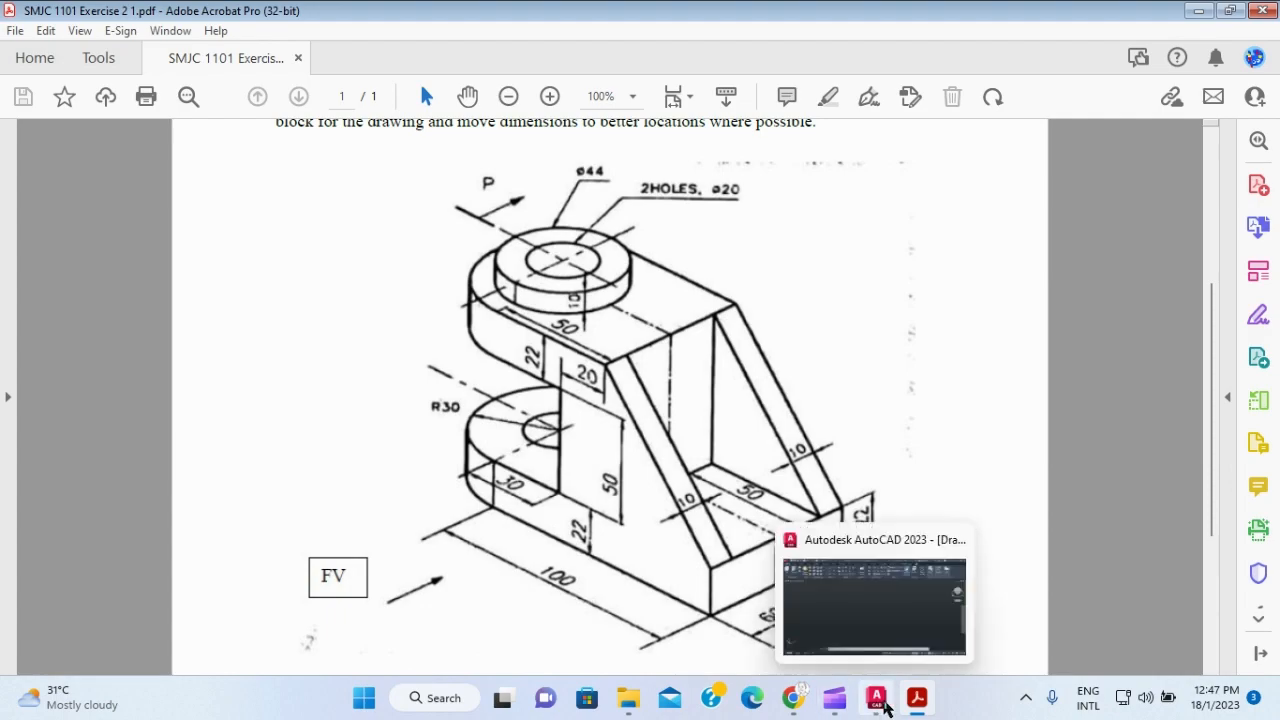
{"action": "left_click", "coordinate": [885, 706]}
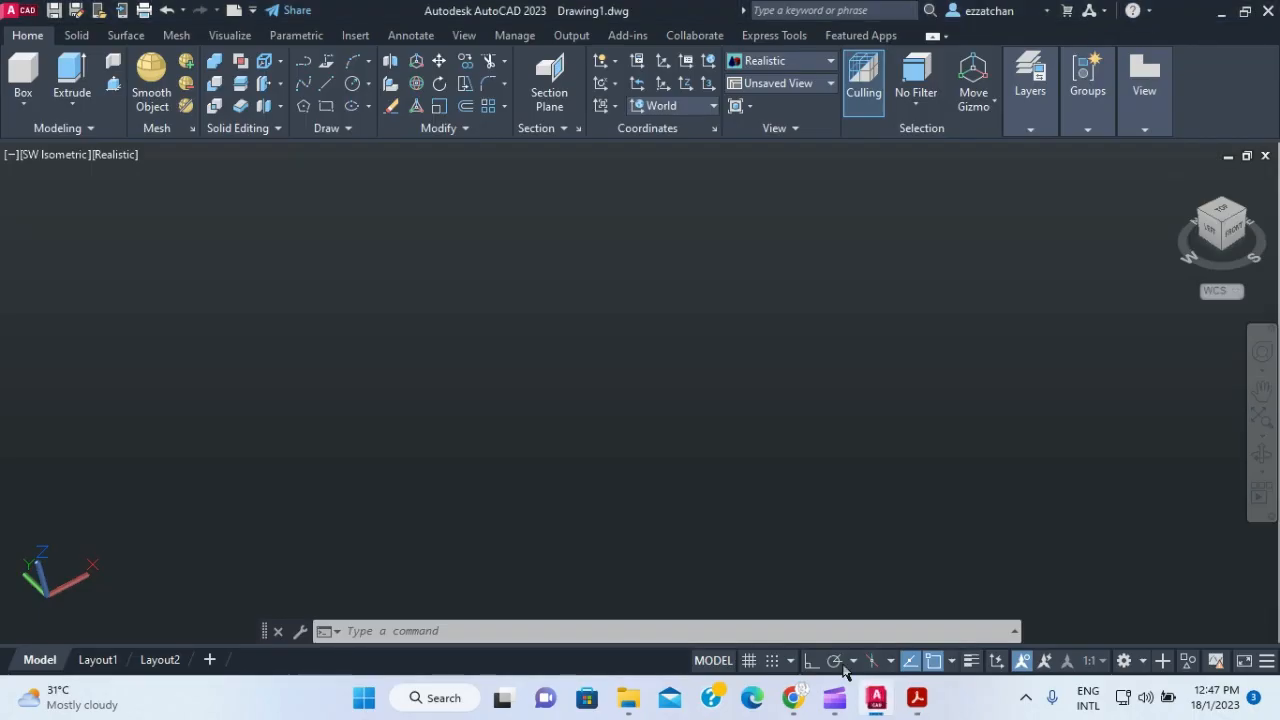
- Change the view to SE Isometric and compare its orientation with the exercise drawing in Acrobat
{"action": "left_click", "coordinate": [60, 156]}
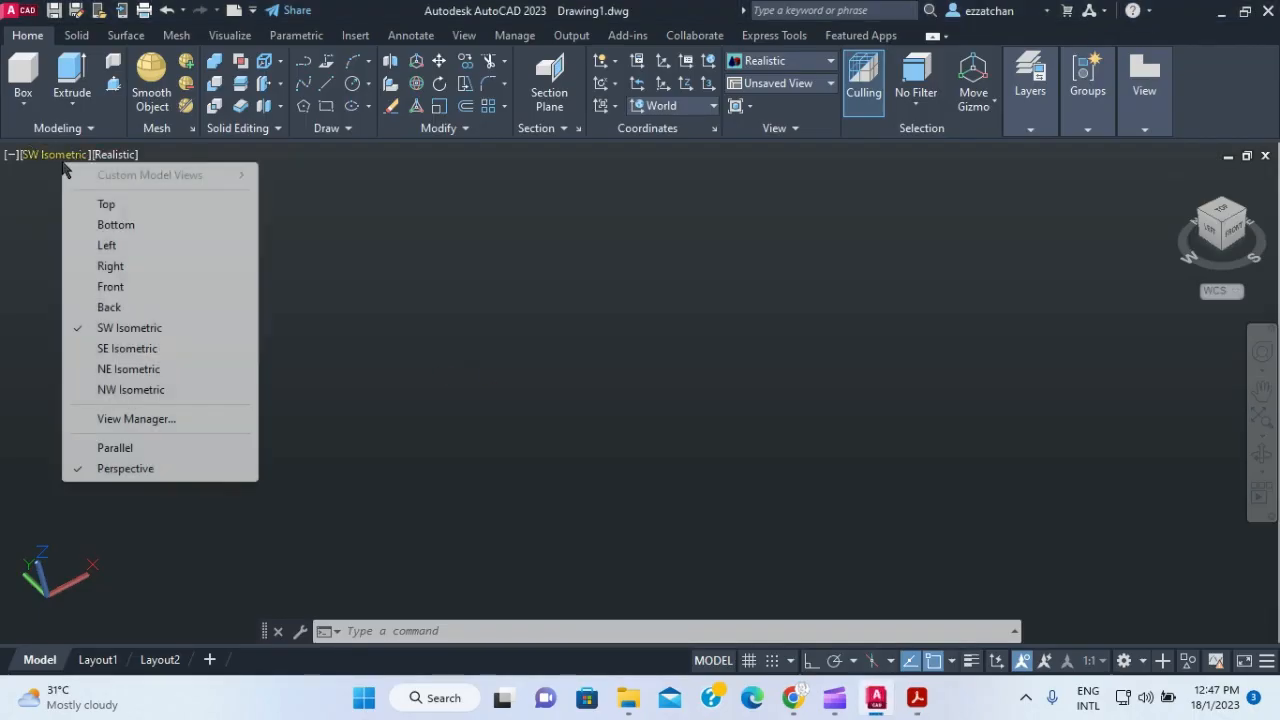
{"action": "left_click", "coordinate": [127, 350]}
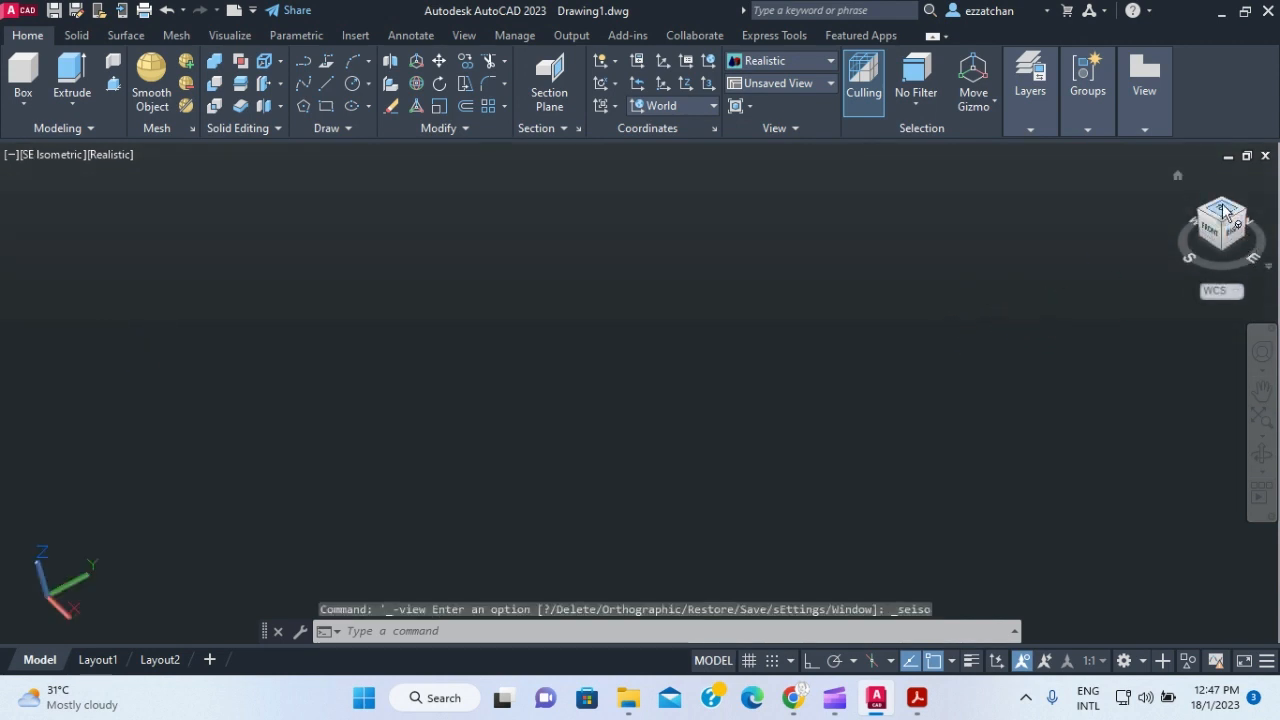
{"action": "left_click", "coordinate": [914, 703]}
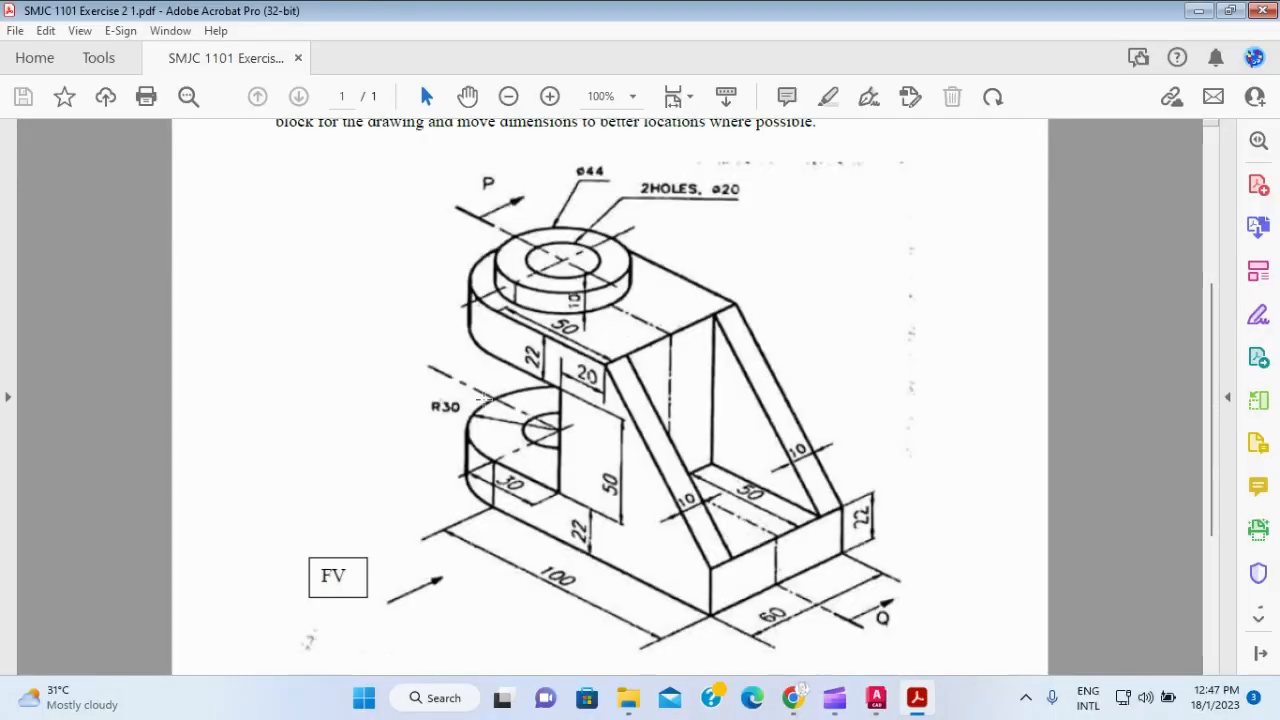
{"action": "mouse_move", "coordinate": [880, 698]}
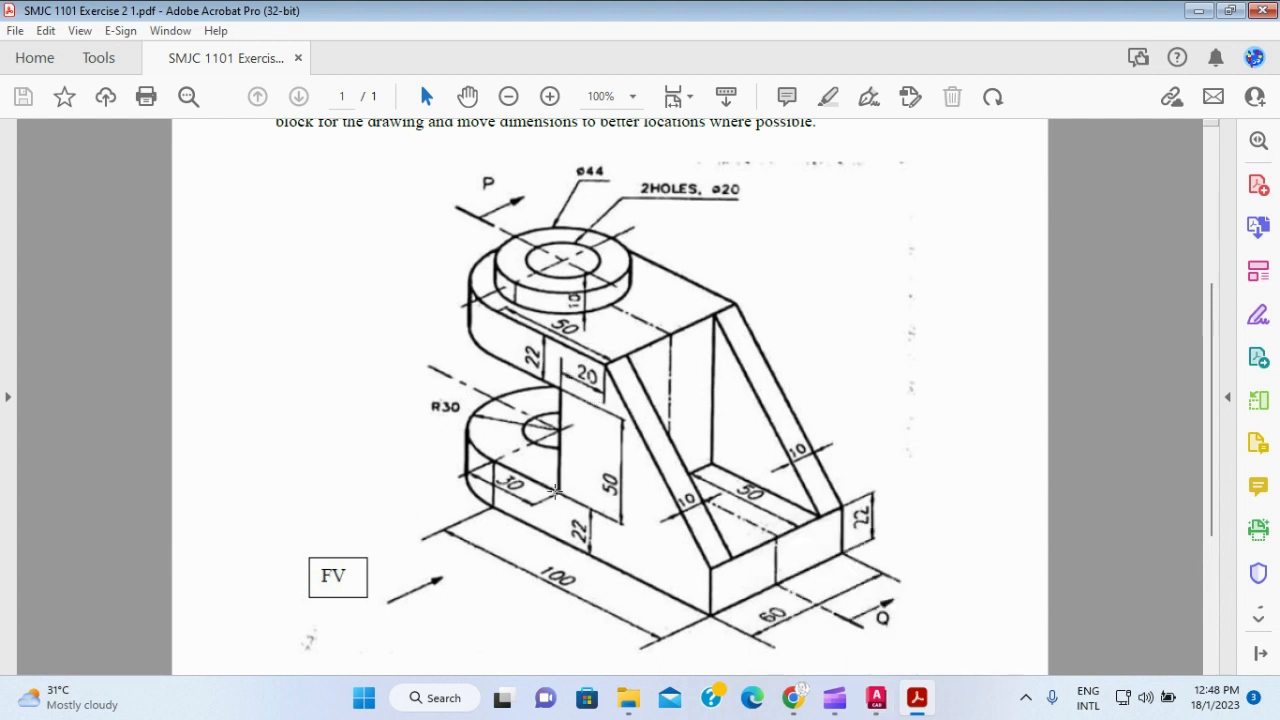
{"action": "left_click", "coordinate": [876, 698]}
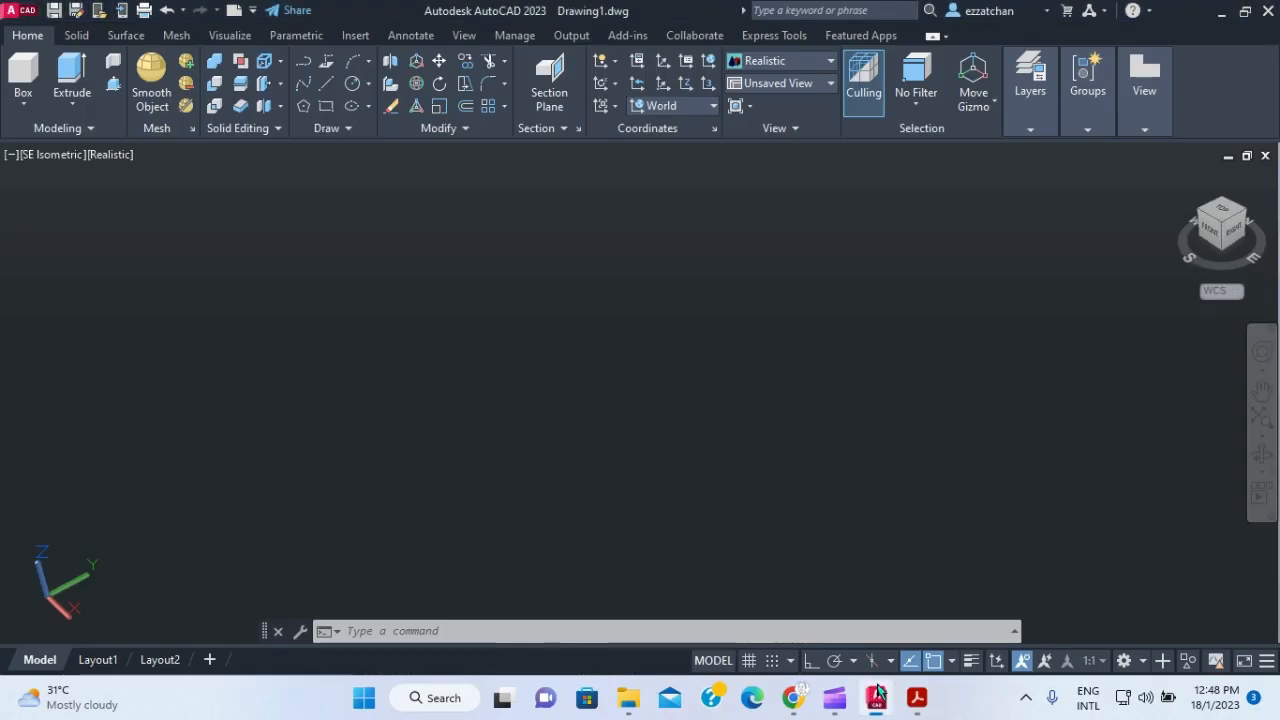
- Set the coordinate system to the Top UCS and check the base dimensions in the Acrobat exercise drawing
{"action": "left_click", "coordinate": [715, 108]}
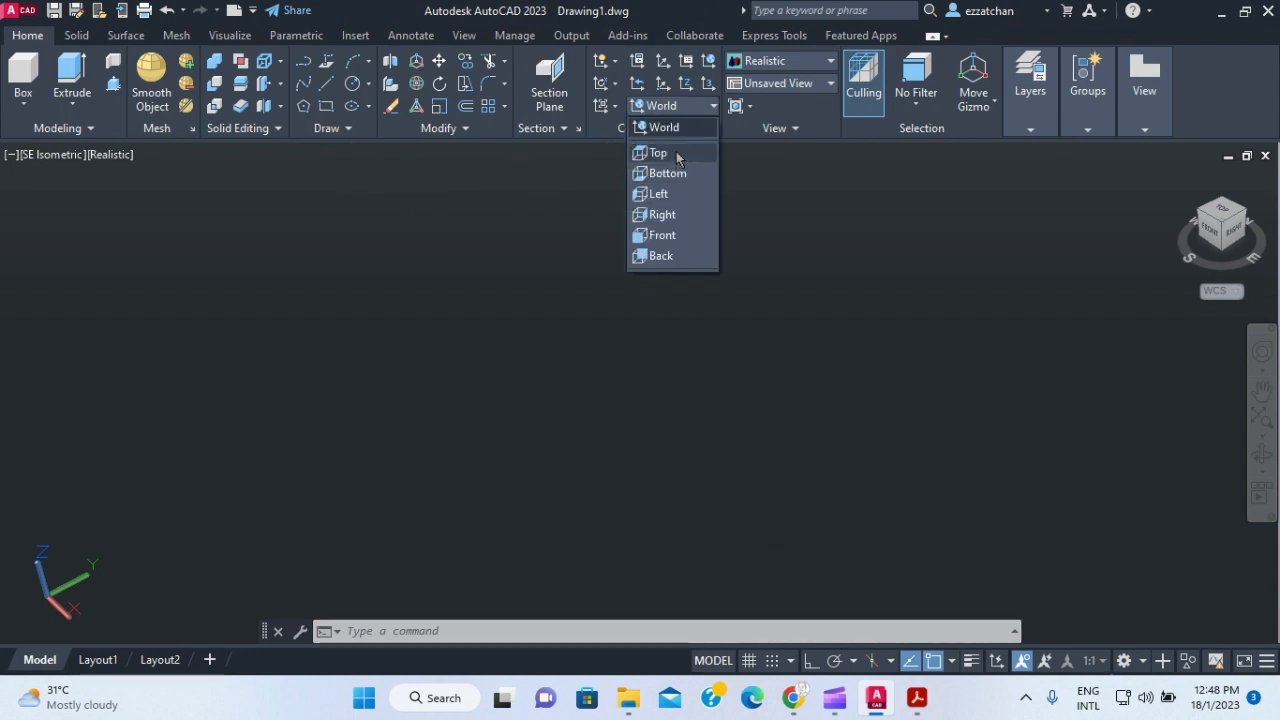
{"action": "left_click", "coordinate": [660, 151]}
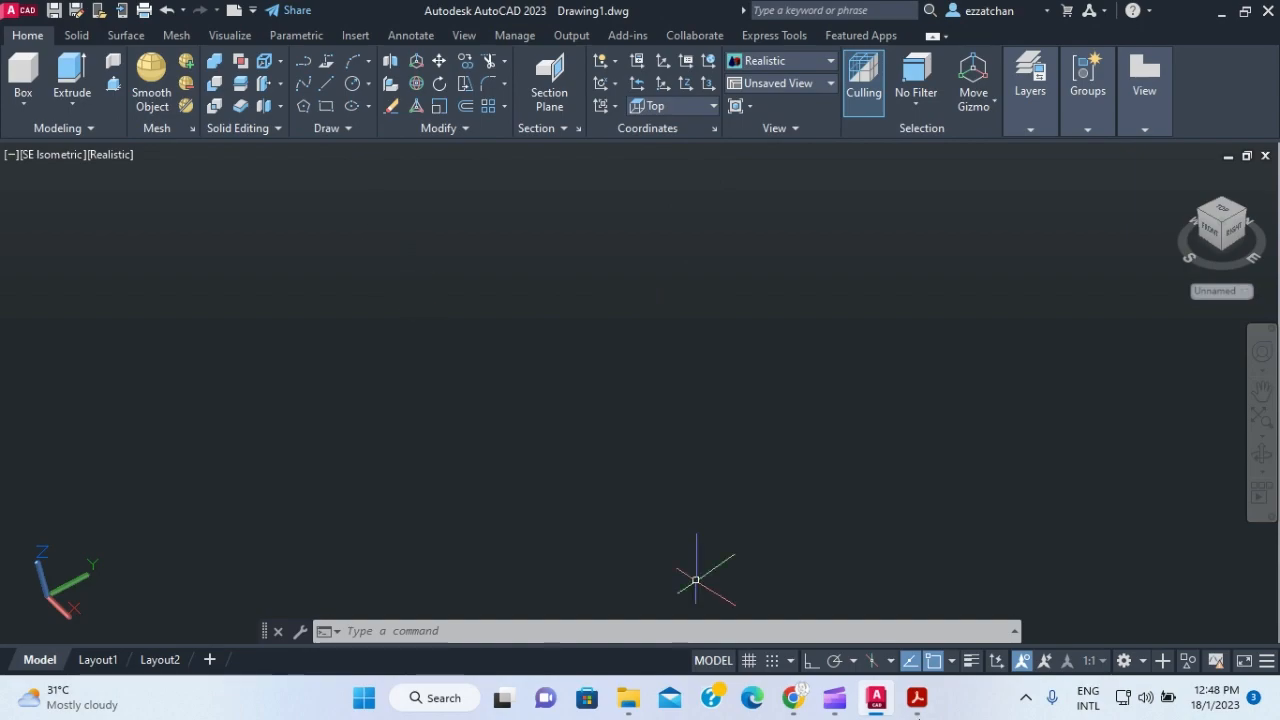
{"action": "left_click", "coordinate": [916, 700]}
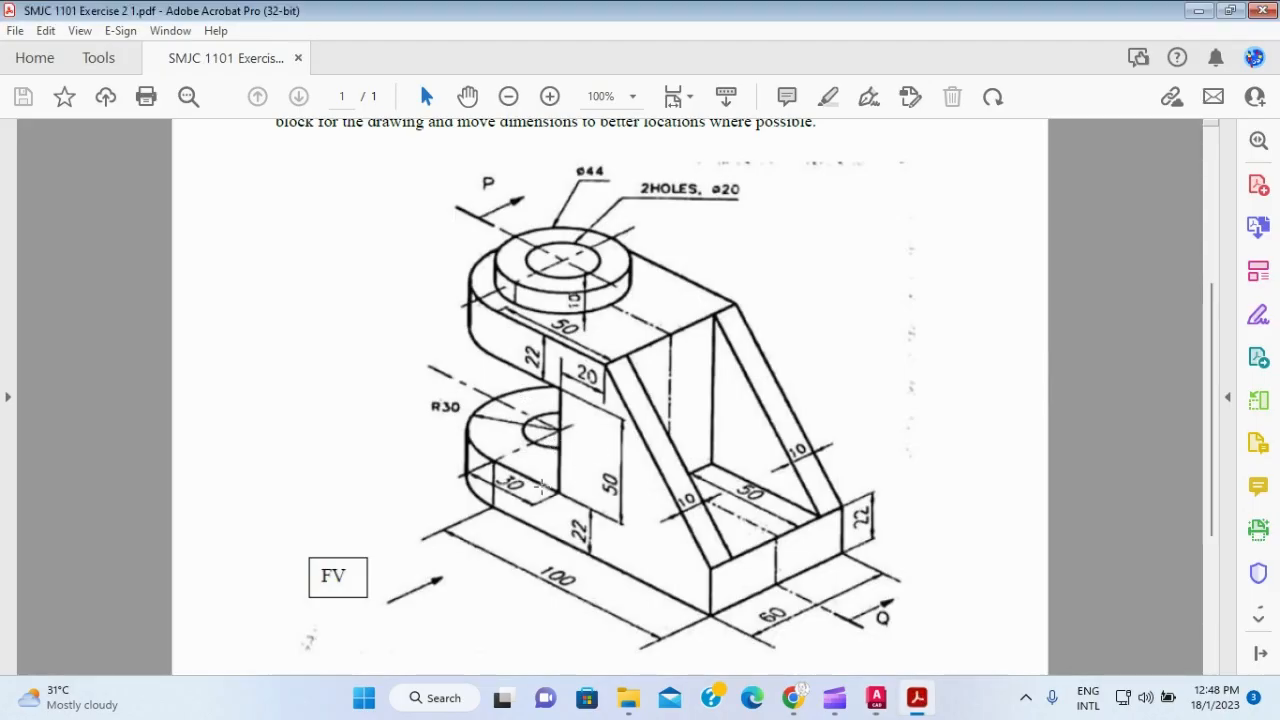
{"action": "left_click", "coordinate": [876, 698]}
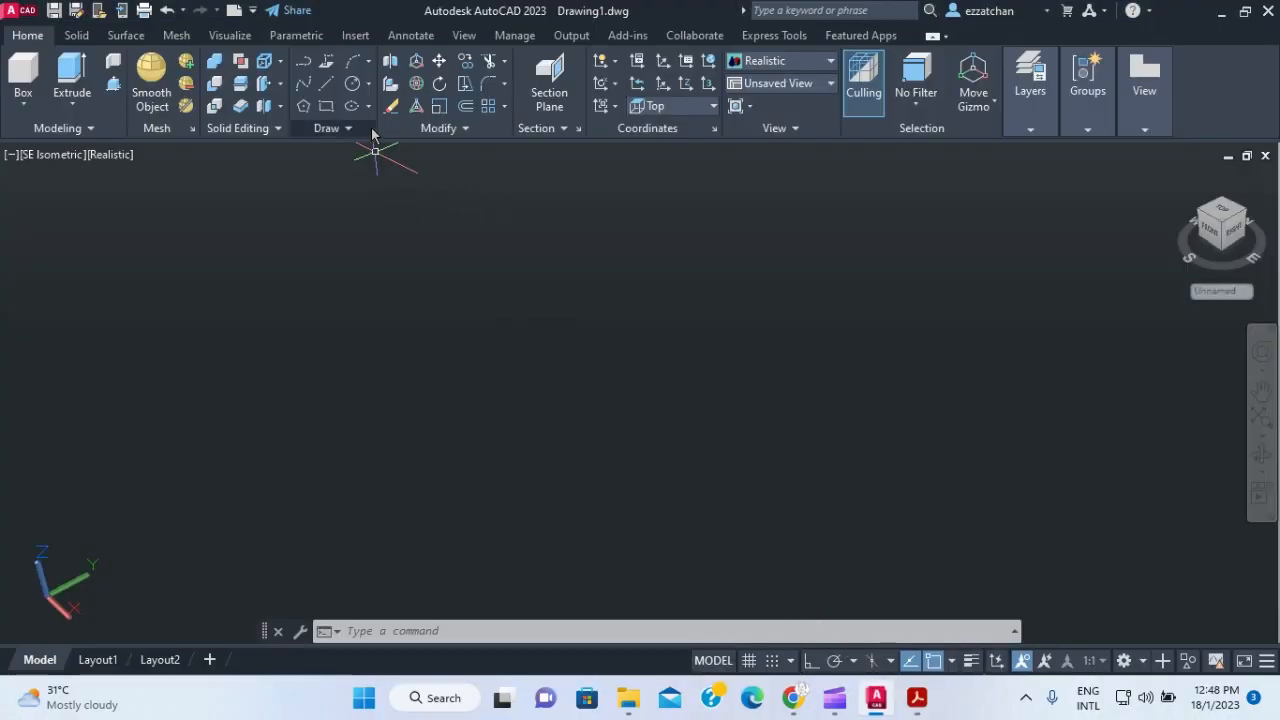
- Draw a circle of radius 30 on the top plane for the rounded end of the base
{"action": "left_click", "coordinate": [351, 85]}
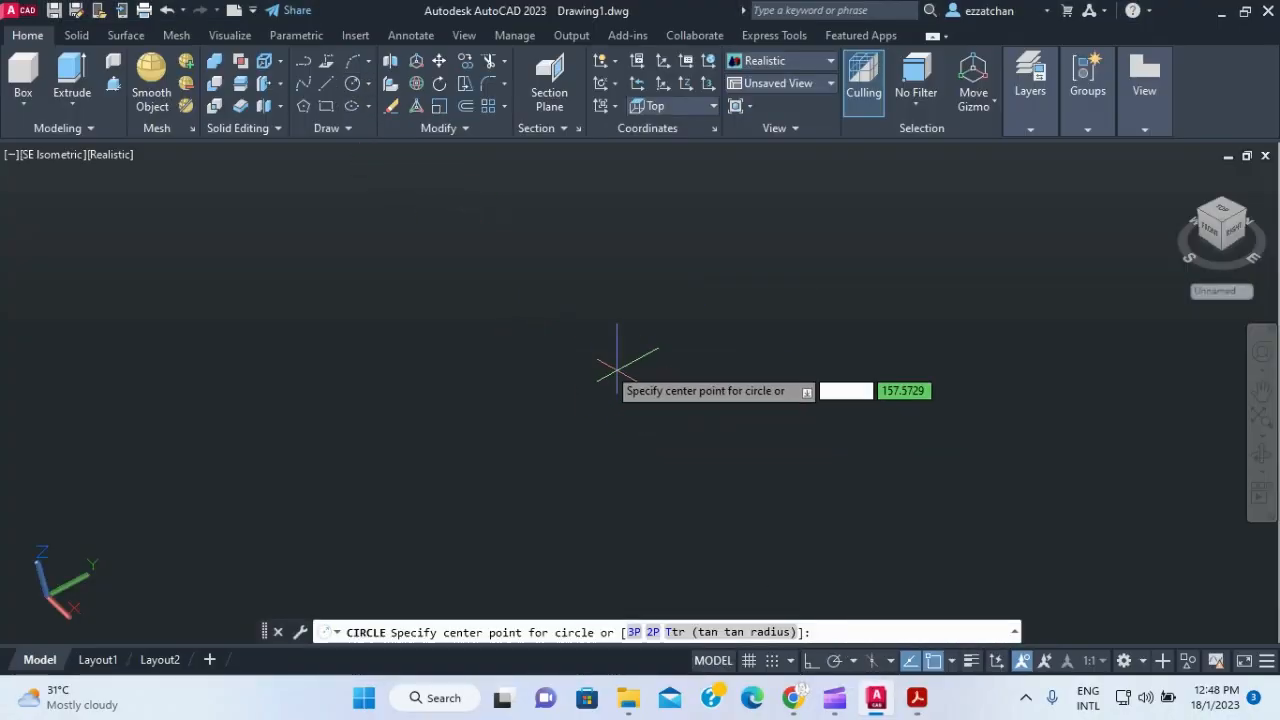
{"action": "left_click", "coordinate": [556, 330]}
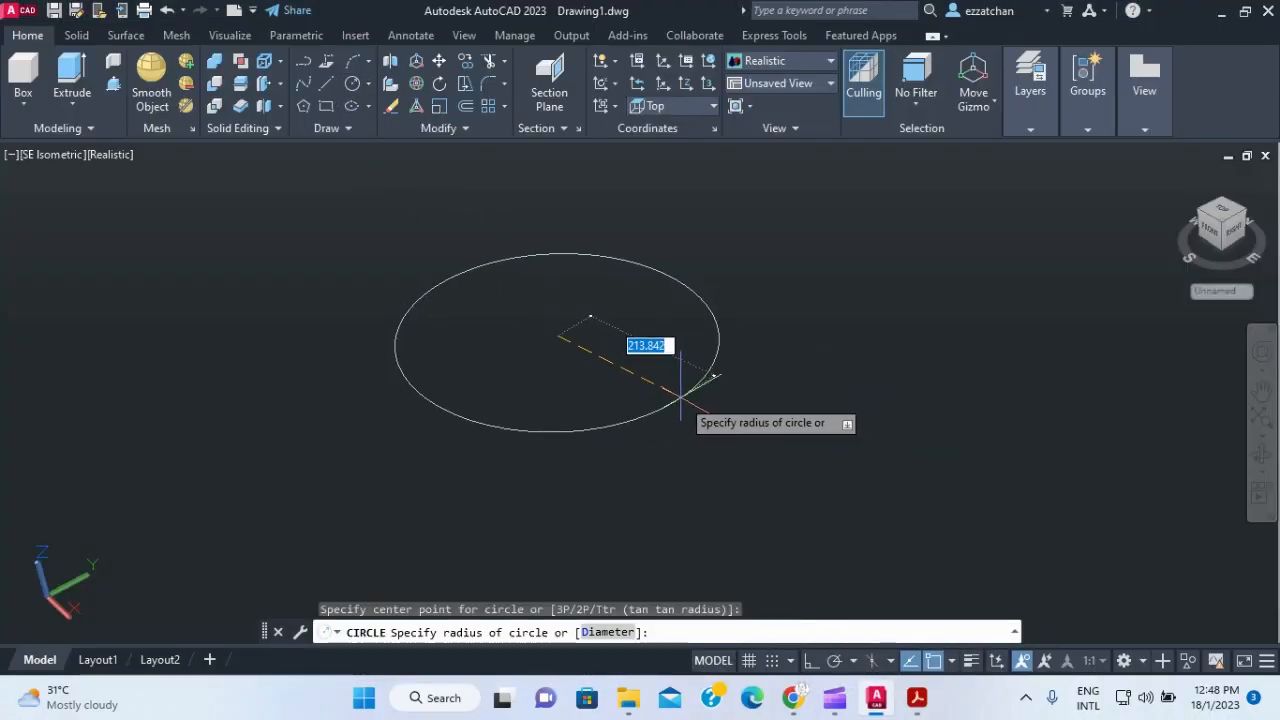
{"action": "key", "text": "BackSpace"}
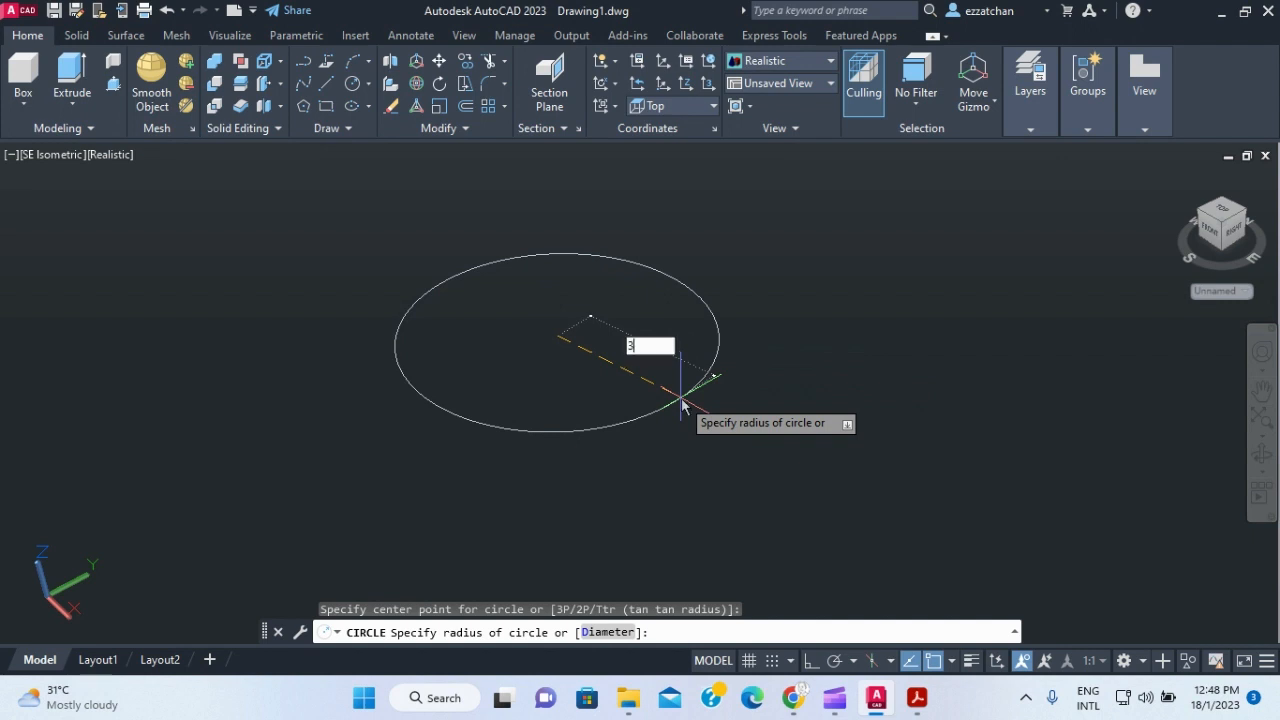
{"action": "type", "text": "30"}
{"action": "key", "text": "Return"}
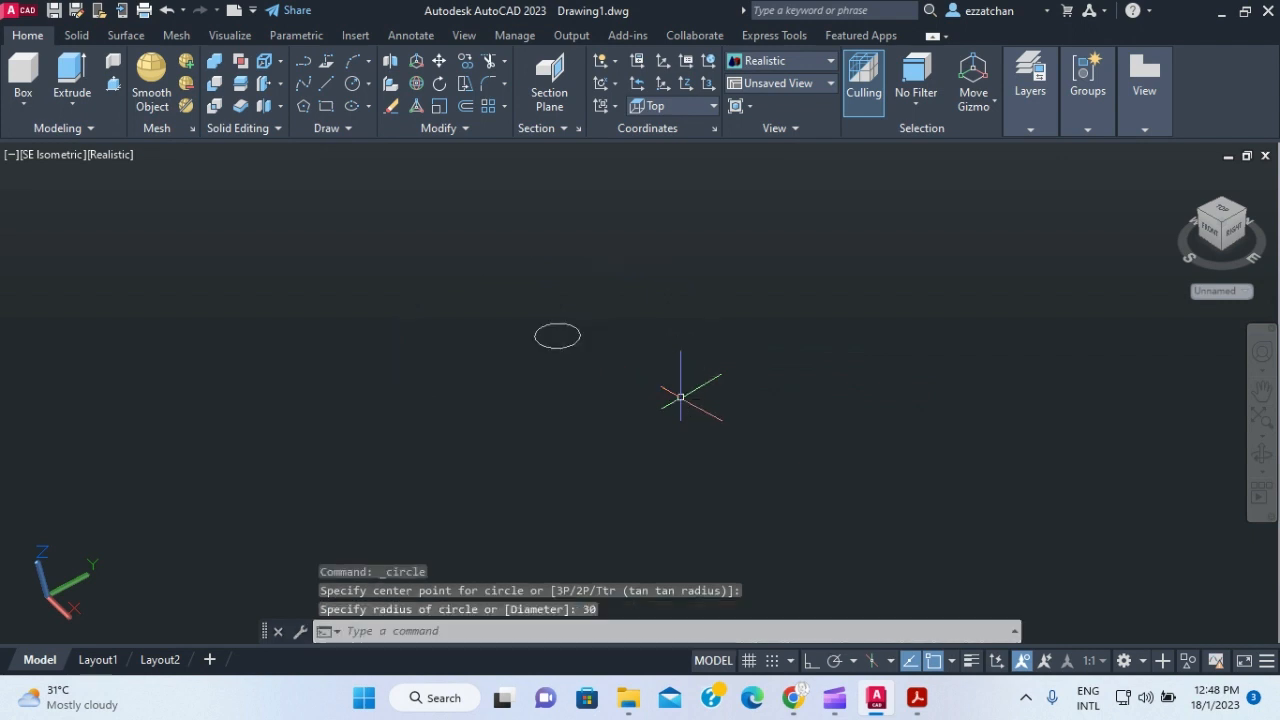
- Start a line at the circle's front quadrant and, with Ortho on, run it 100 along the X direction
{"action": "left_click", "coordinate": [1260, 422]}
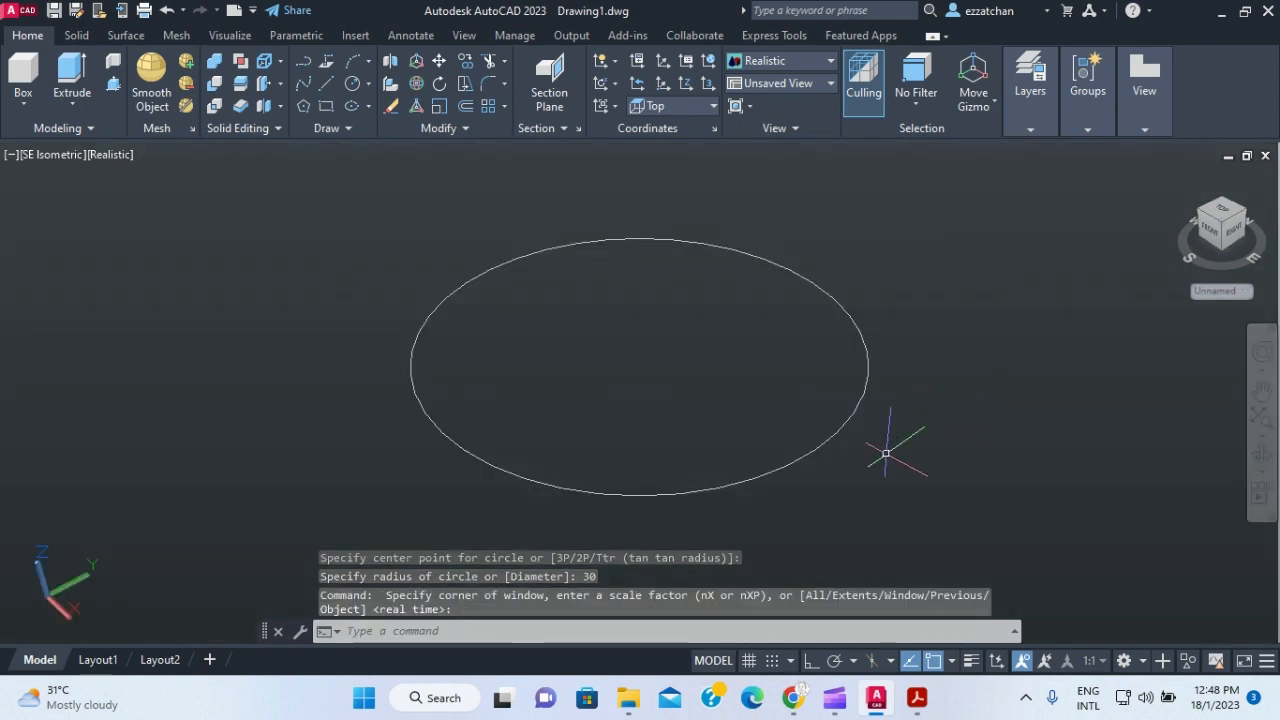
{"action": "scroll", "coordinate": [921, 410], "scroll_direction": "down", "scroll_amount": 3}
{"action": "scroll", "coordinate": [924, 414], "scroll_direction": "down", "scroll_amount": 1}
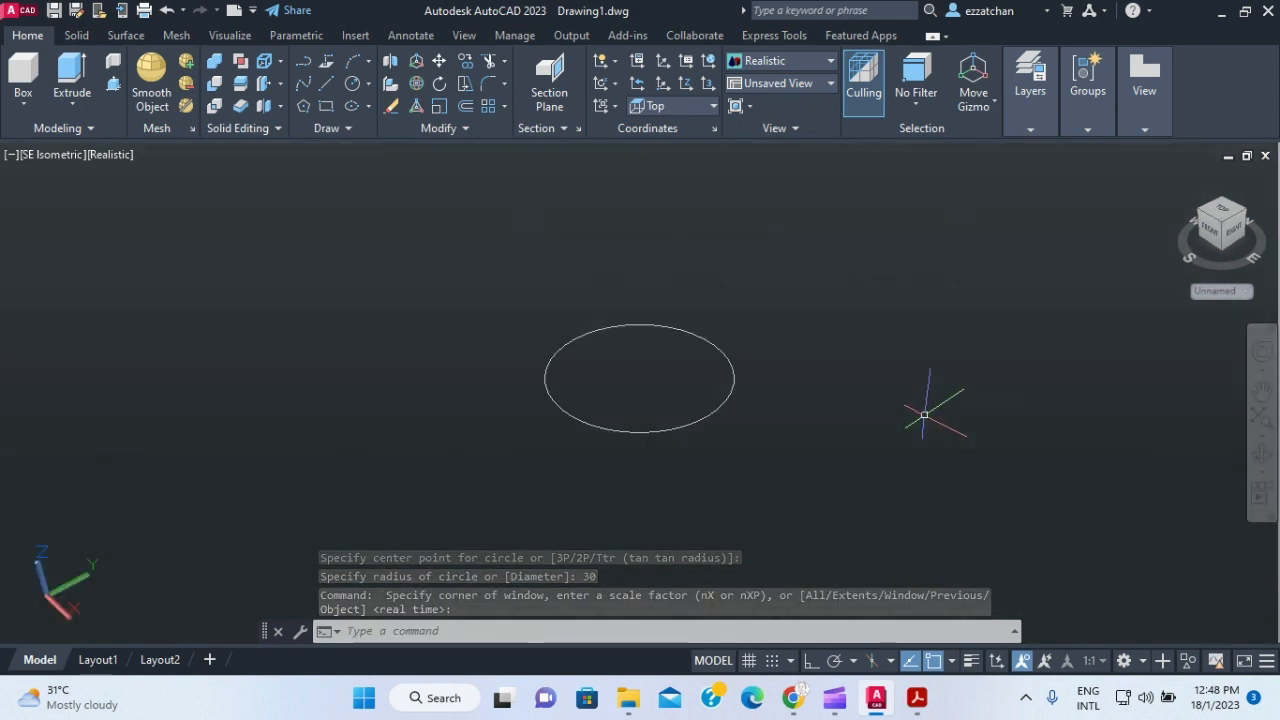
{"action": "left_click", "coordinate": [1261, 392]}
{"action": "left_click_drag", "start_coordinate": [958, 446], "coordinate": [780, 363]}
{"action": "key", "text": "Escape"}
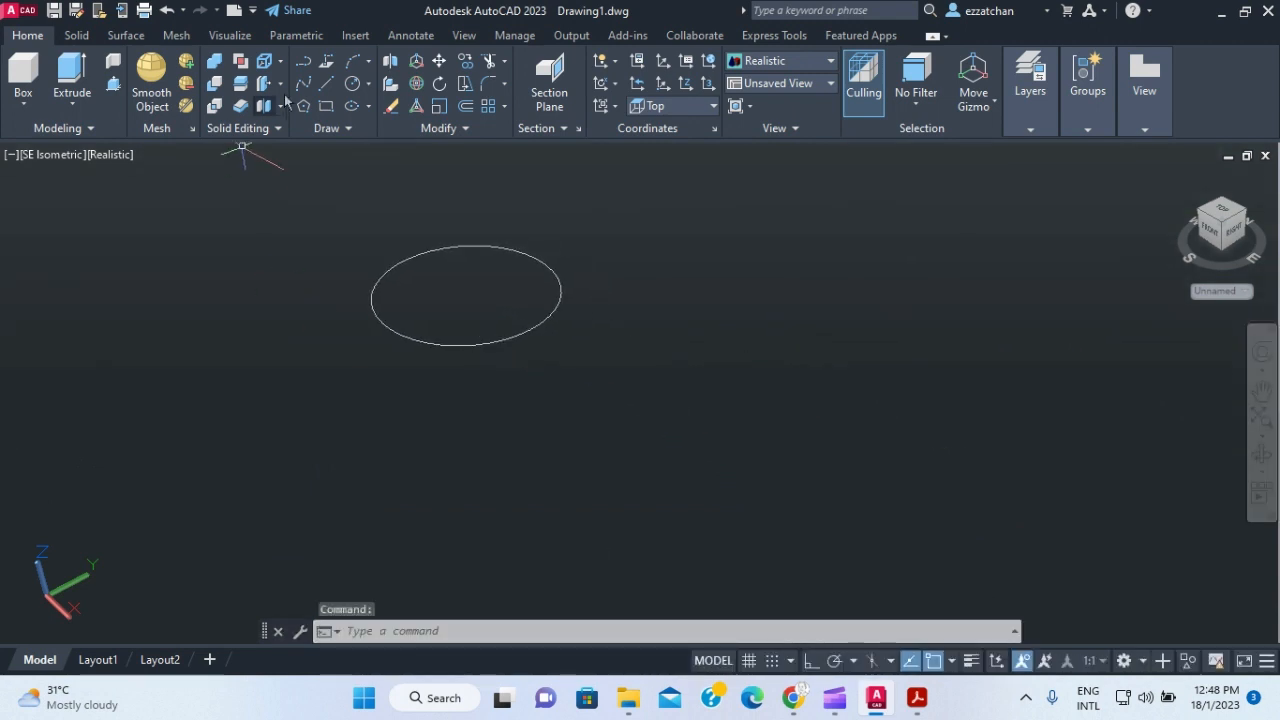
{"action": "left_click", "coordinate": [326, 84]}
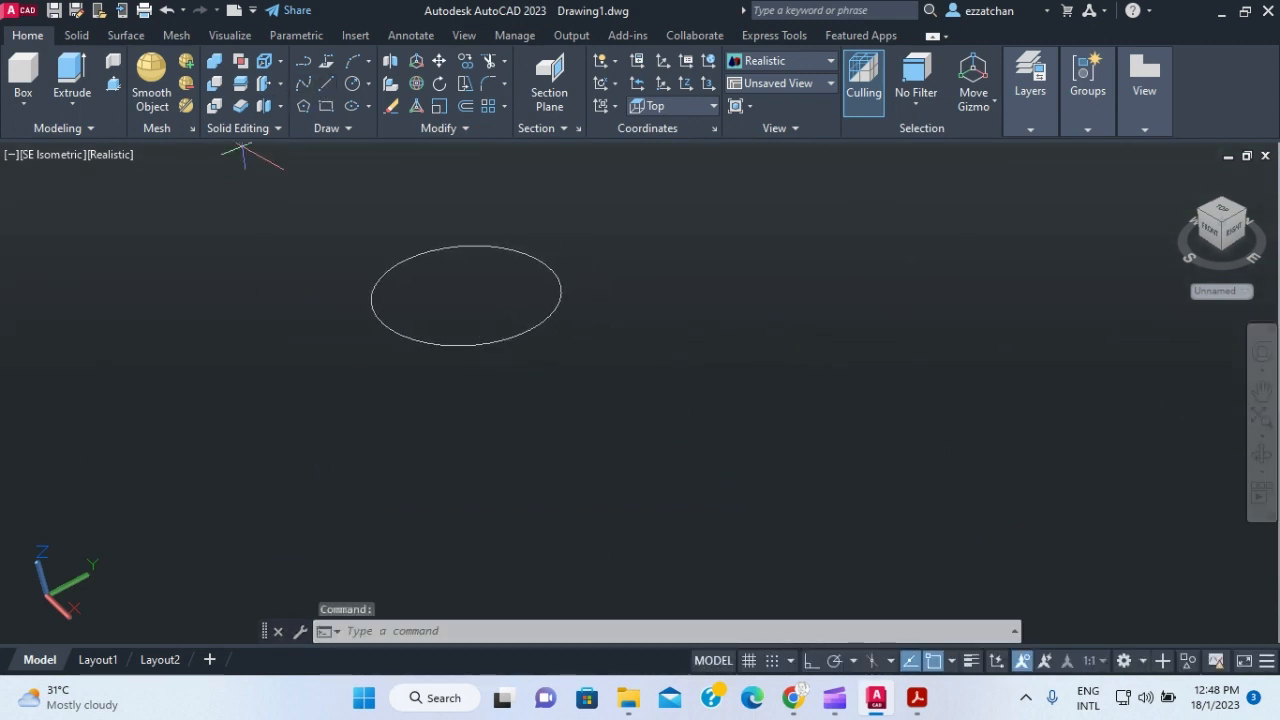
{"action": "left_click", "coordinate": [391, 330]}
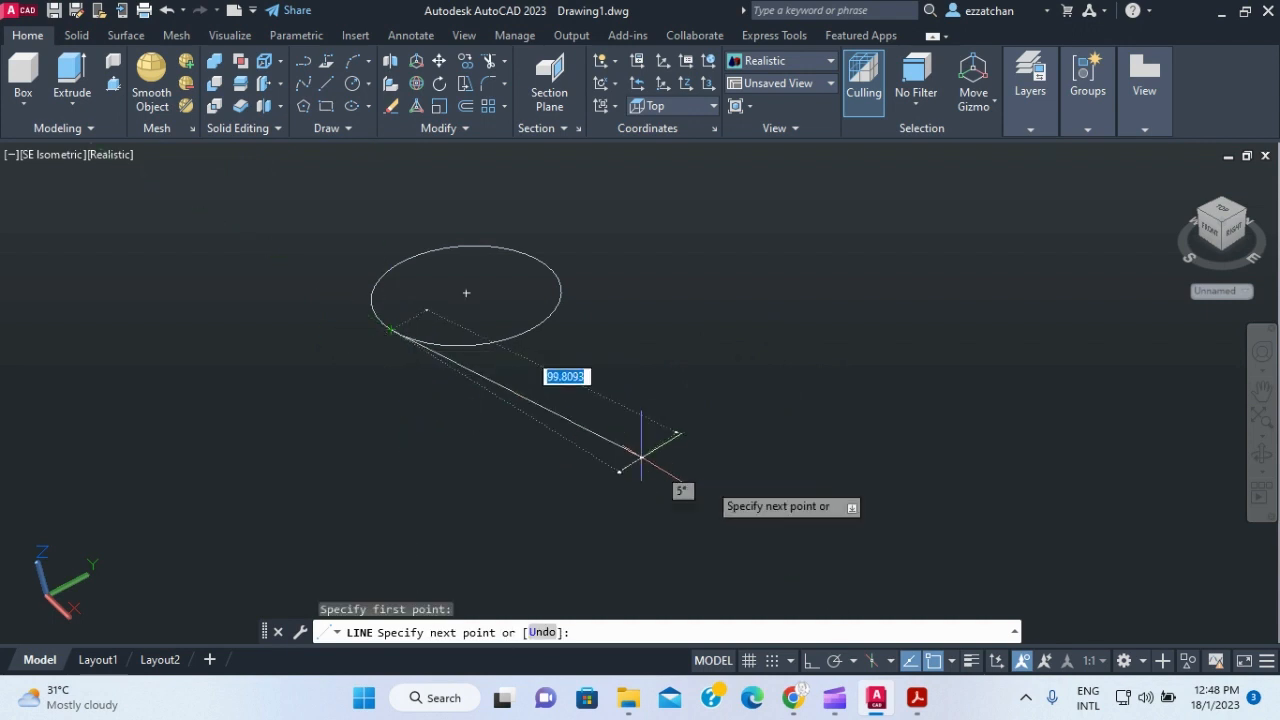
{"action": "left_click", "coordinate": [810, 662]}
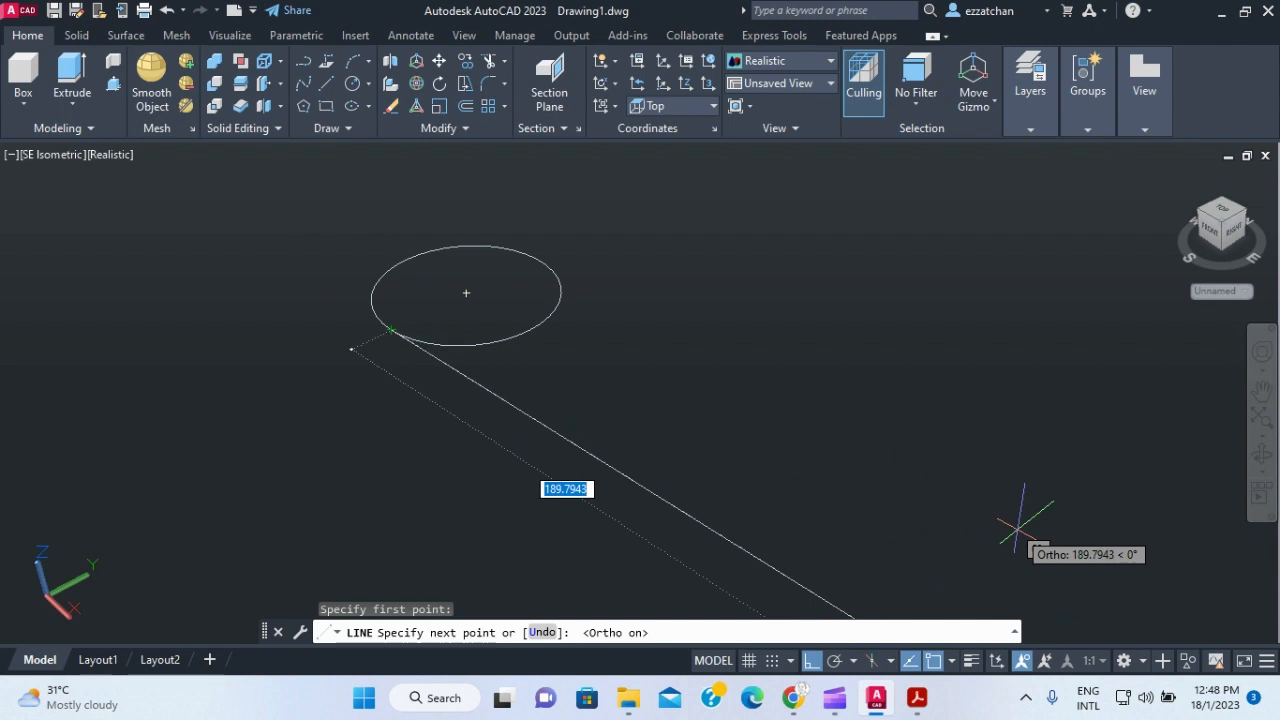
{"action": "type", "text": "100"}
{"action": "key", "text": "Return"}
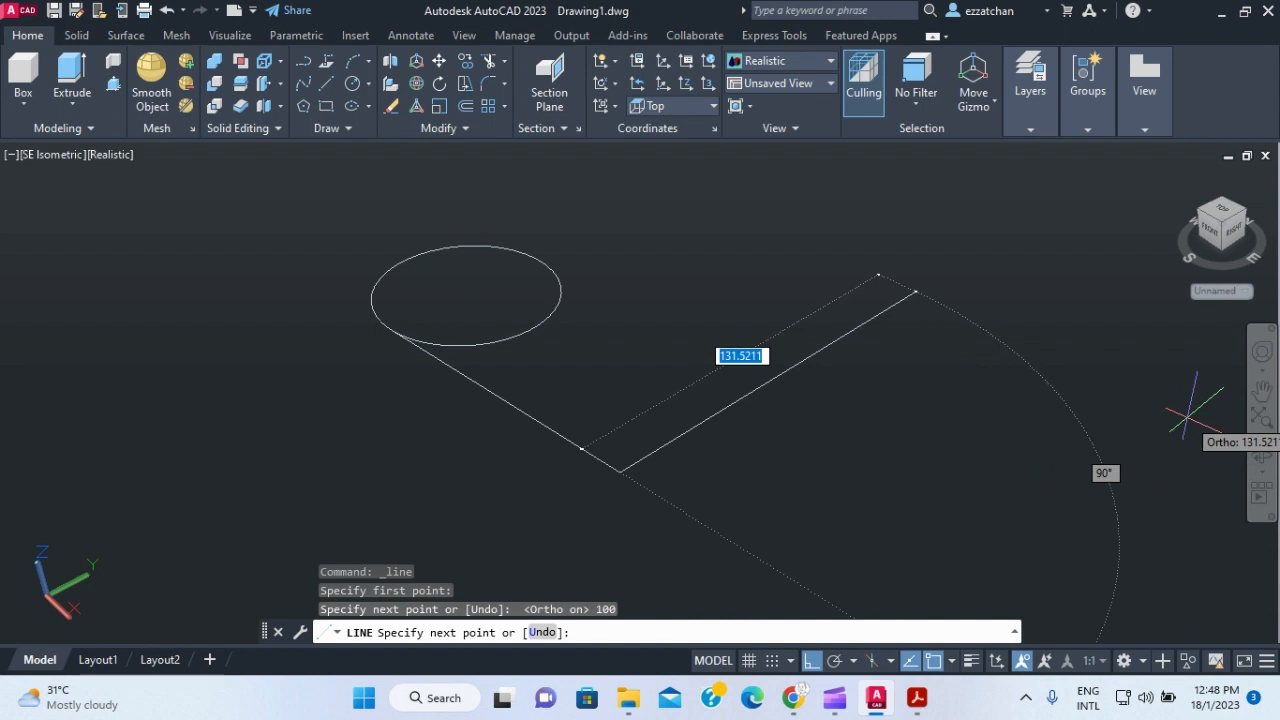
- Continue the base outline with a 60 segment along Y, then a line back to the circle's opposite quadrant
{"action": "type", "text": "6"}
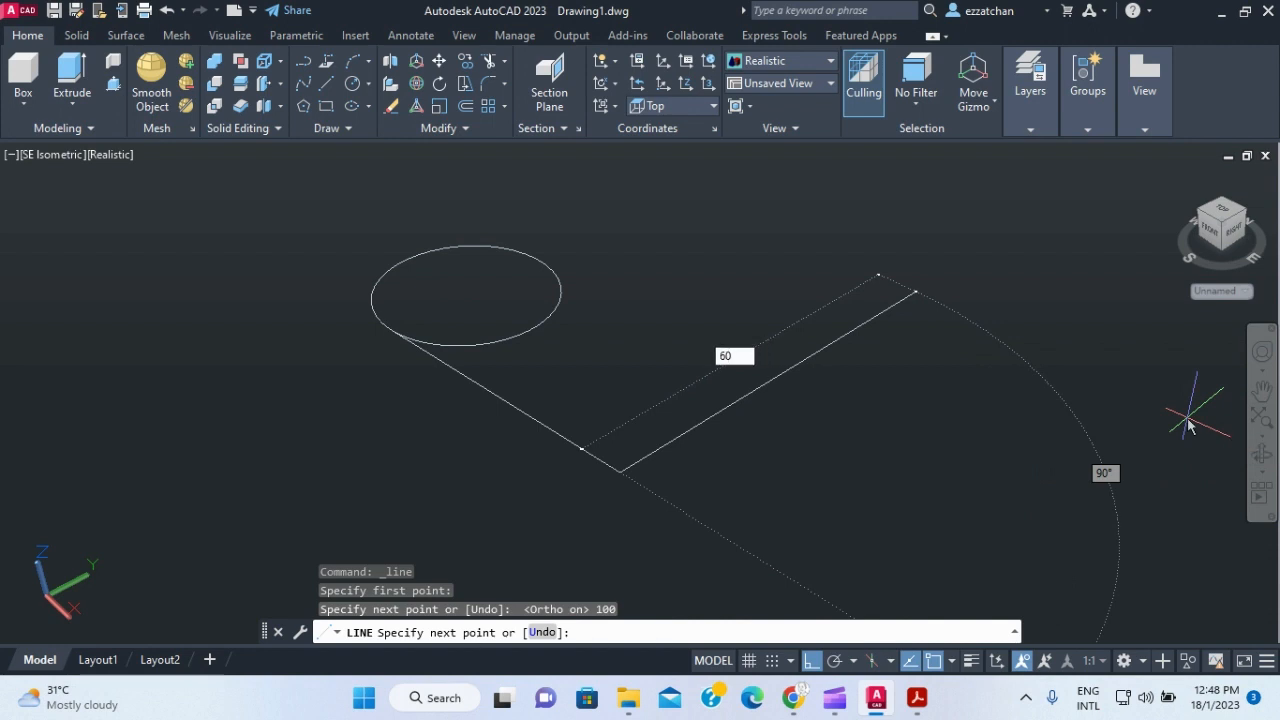
{"action": "type", "text": "0"}
{"action": "key", "text": "Return"}
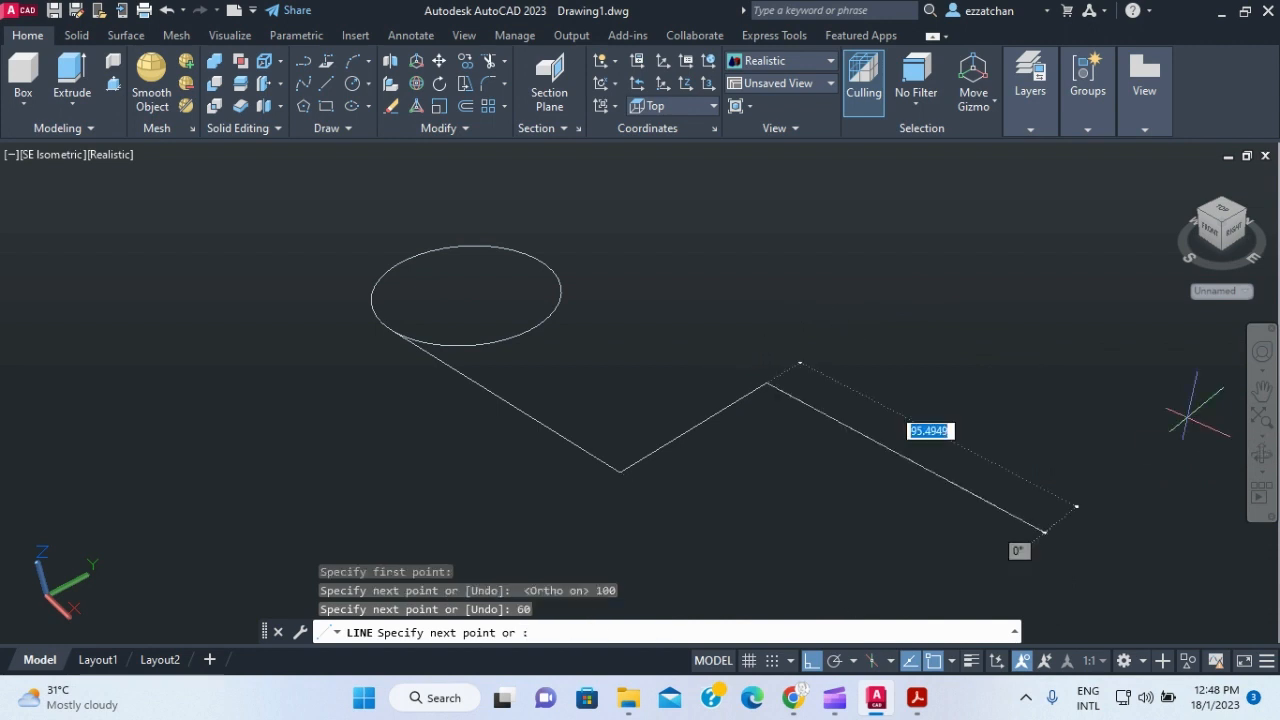
{"action": "left_click", "coordinate": [545, 262]}
{"action": "key", "text": "Escape"}
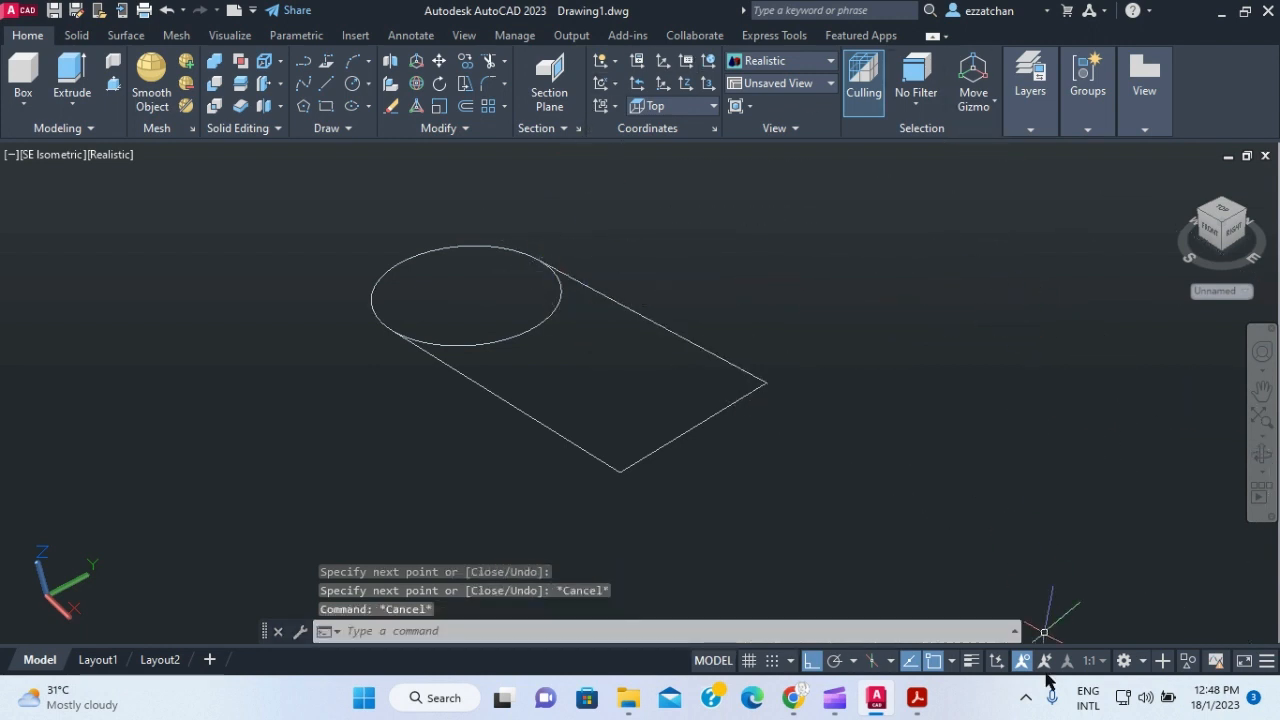
- Check the exercise drawing in Acrobat, then trim the circle's inner arc in AutoCAD so only the base's rounded end remains
{"action": "left_click", "coordinate": [915, 700]}
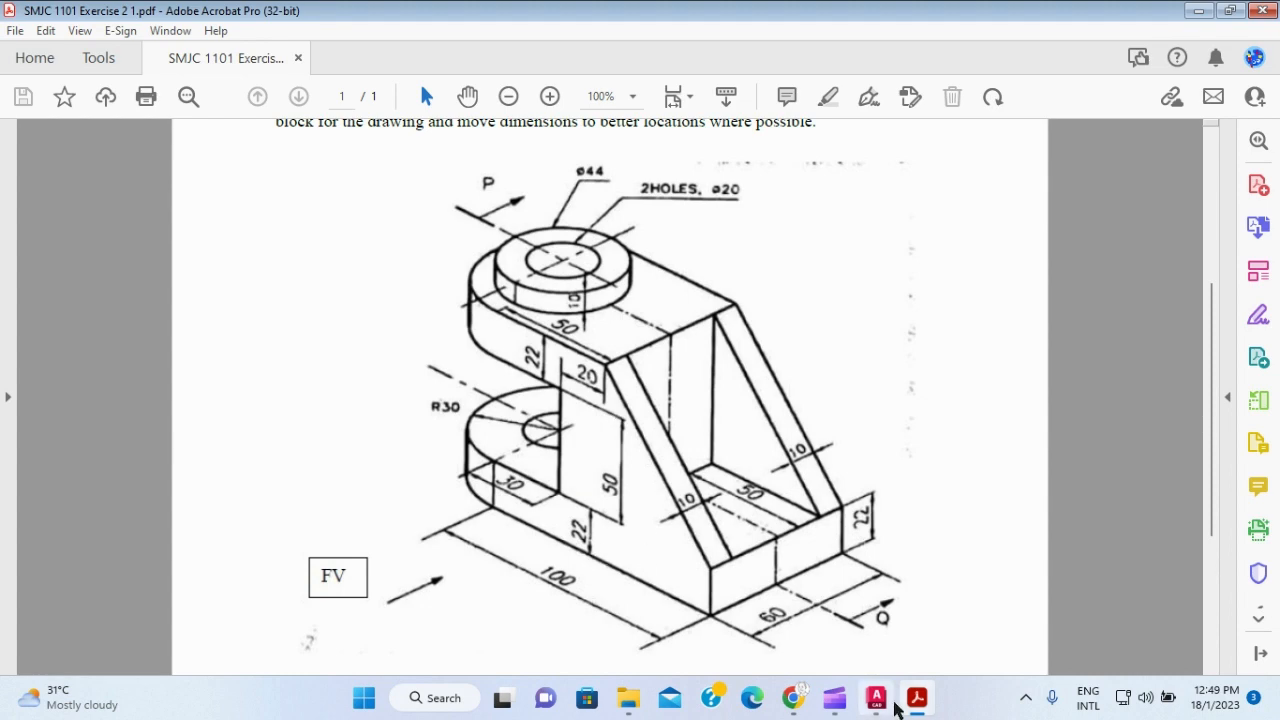
{"action": "left_click", "coordinate": [876, 699]}
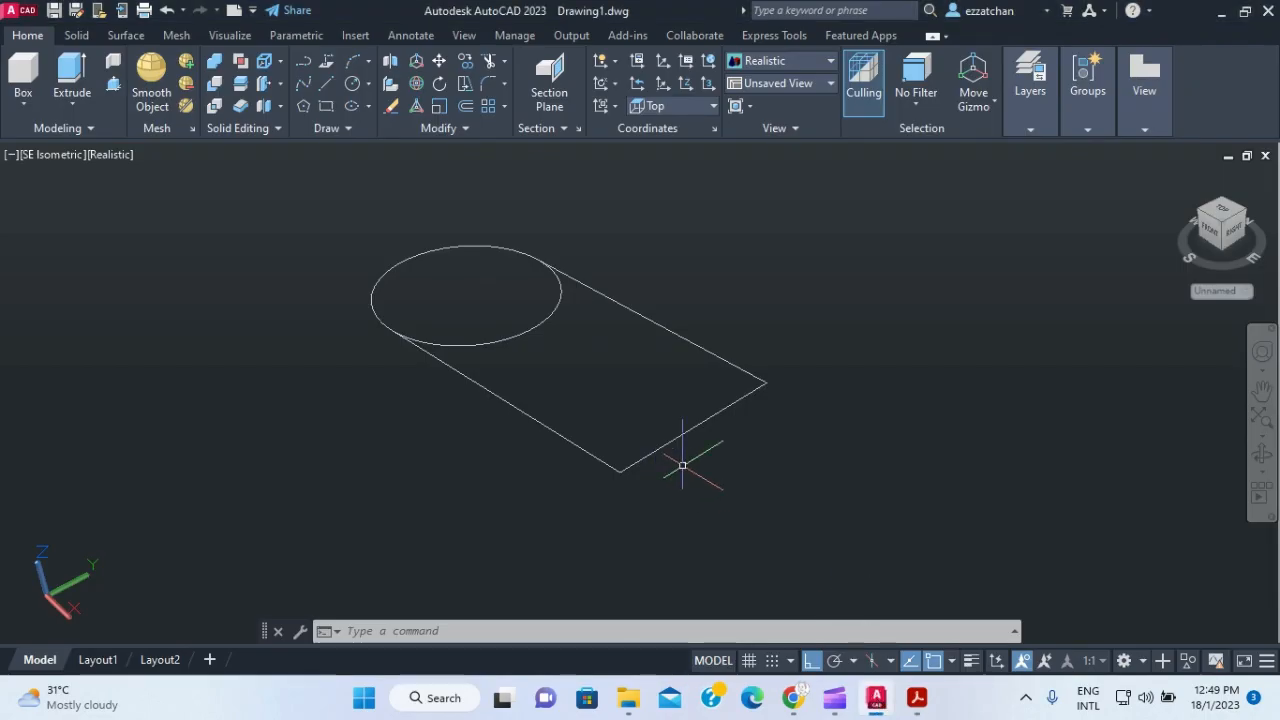
{"action": "left_click", "coordinate": [490, 62]}
{"action": "left_click", "coordinate": [542, 321]}
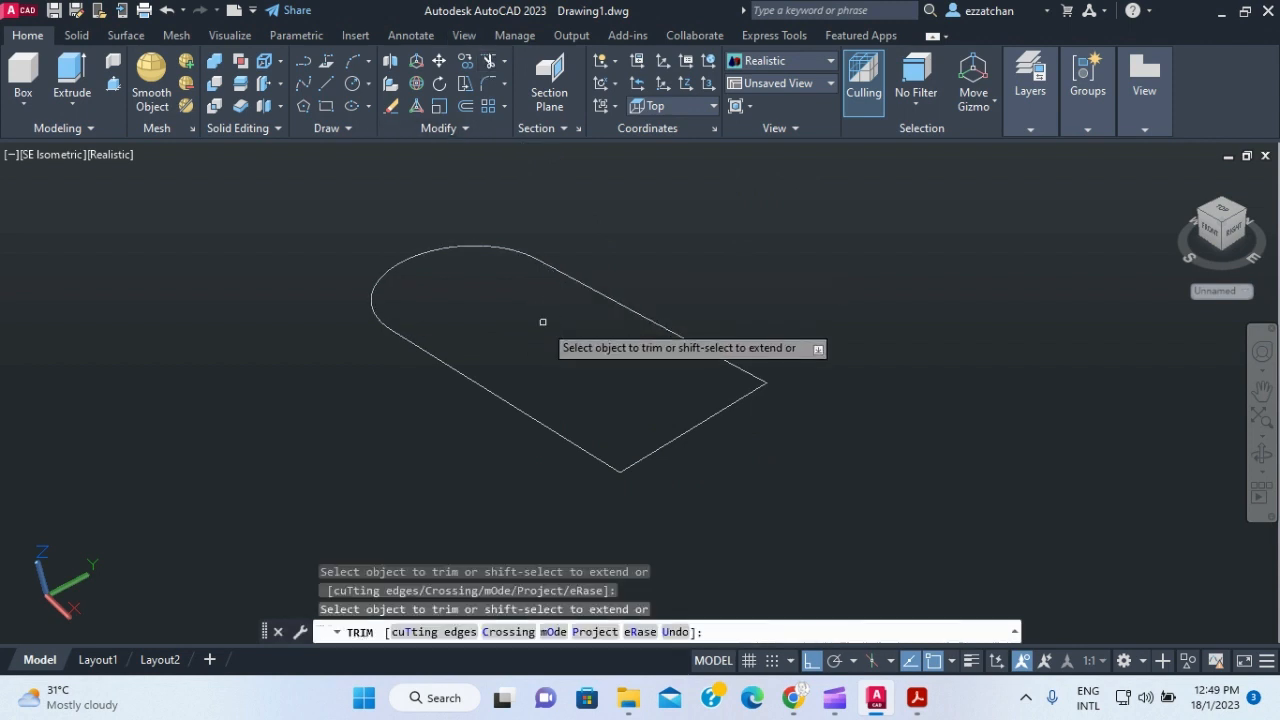
{"action": "key", "text": "Escape"}
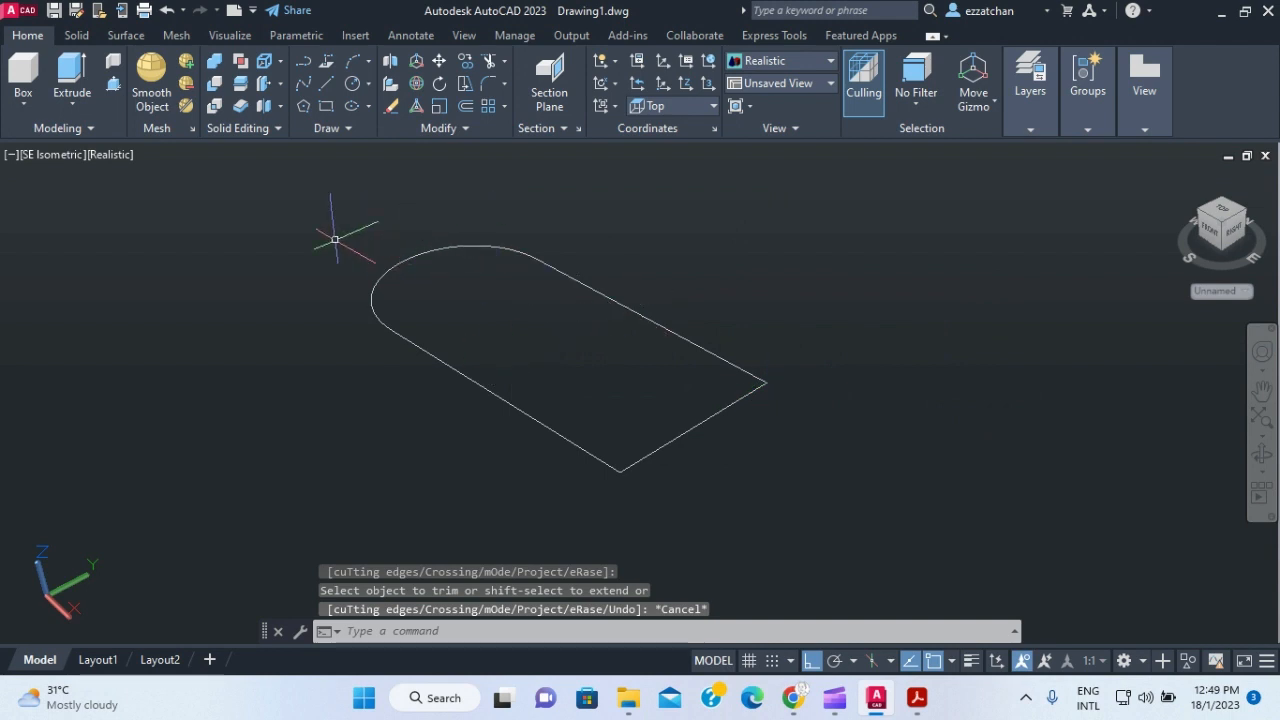
- Join the arc and the three lines of the base outline into one closed polyline
{"action": "type", "text": "j"}
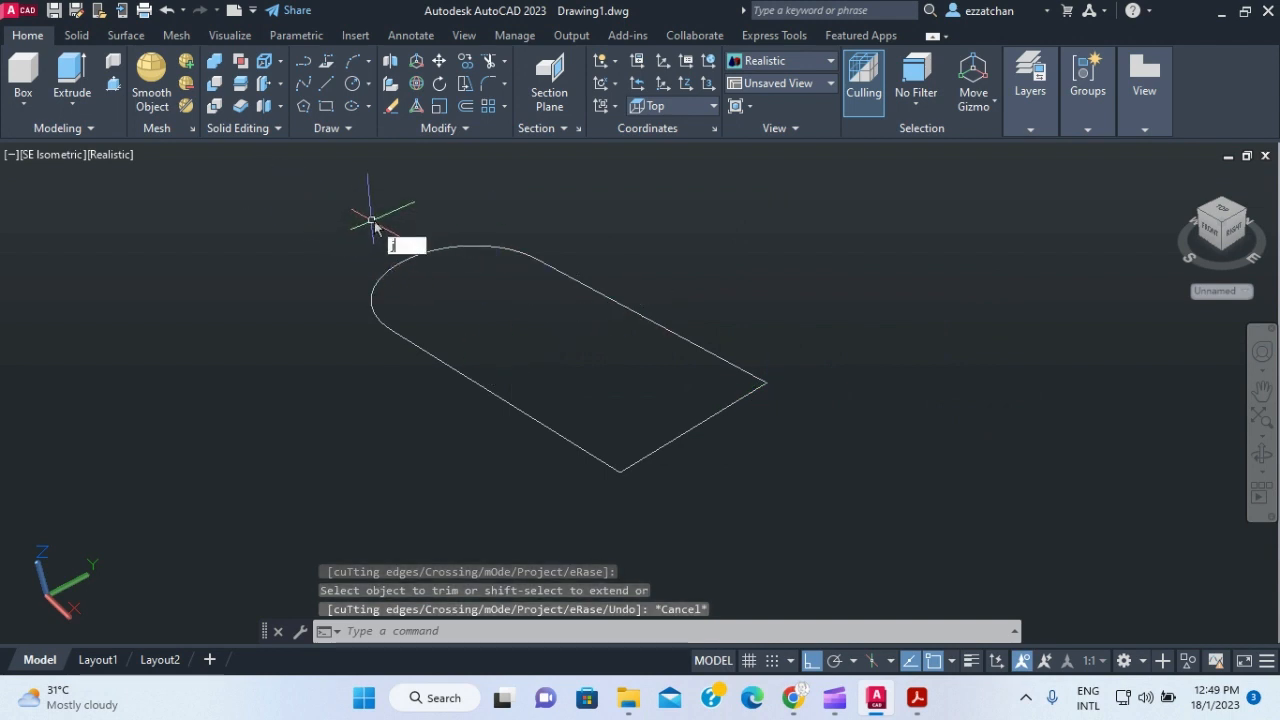
{"action": "key", "text": "Return"}
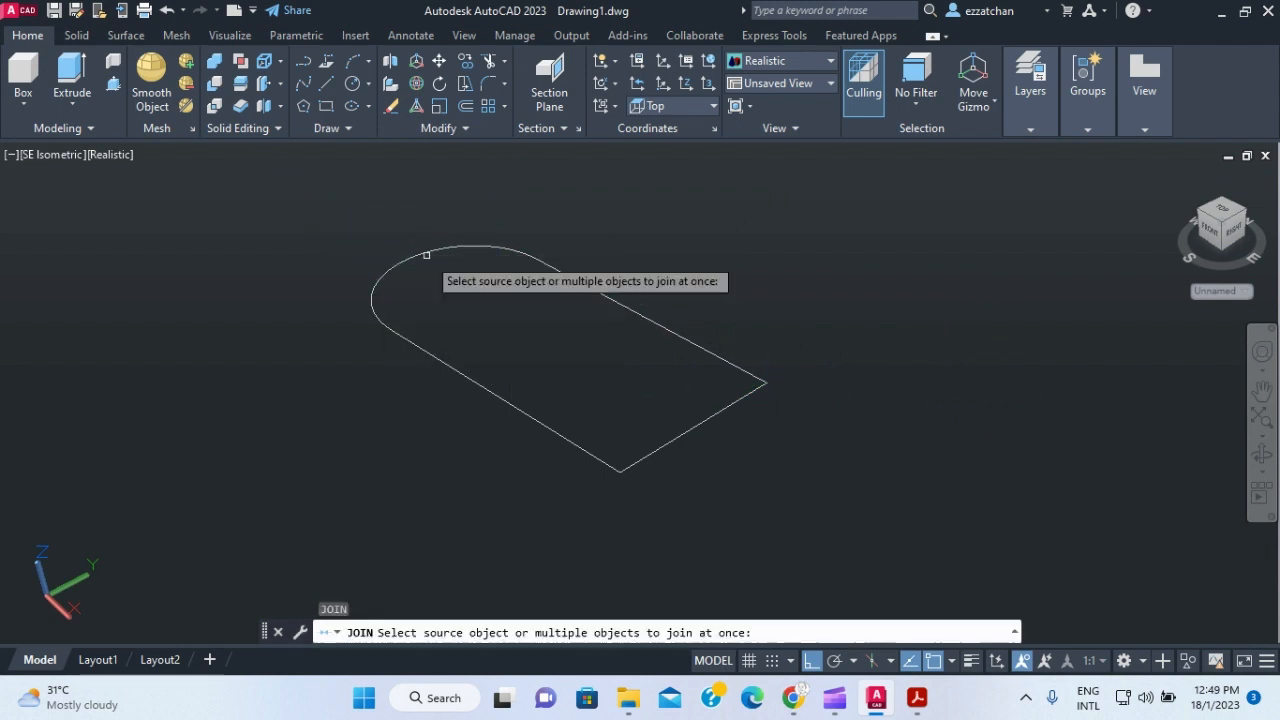
{"action": "left_click", "coordinate": [311, 180]}
{"action": "left_click", "coordinate": [900, 537]}
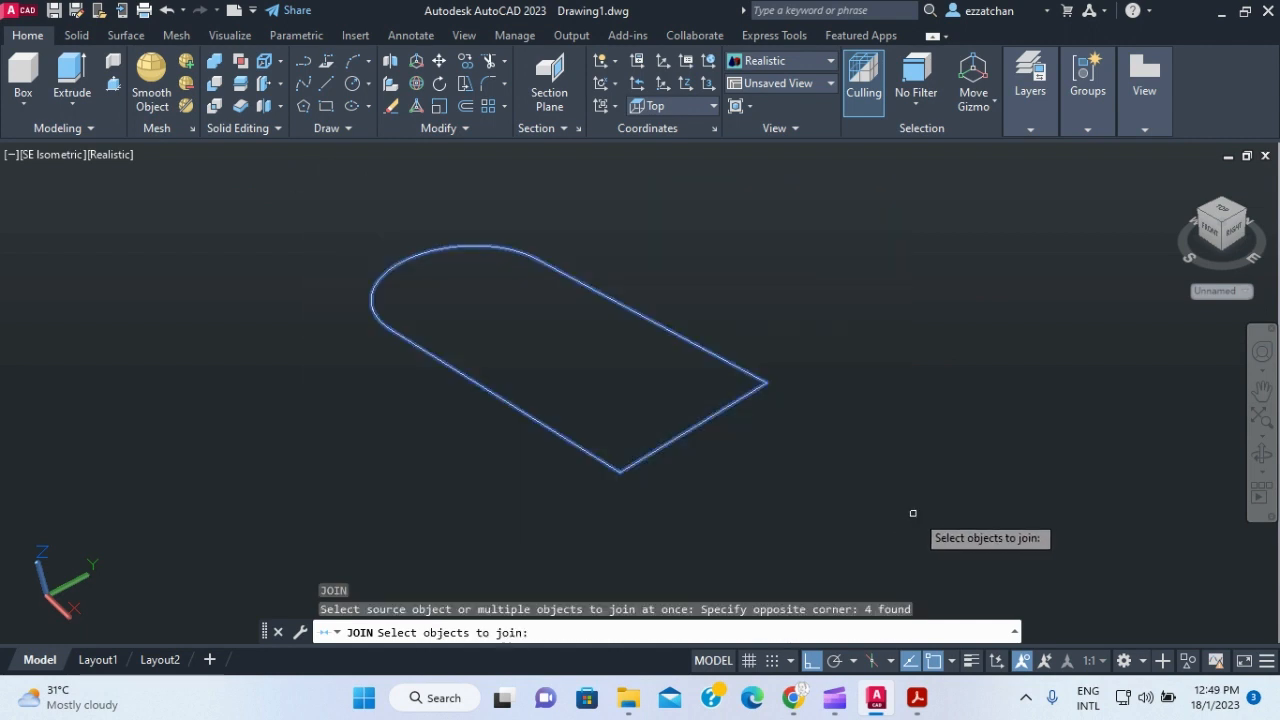
{"action": "key", "text": "Return"}
- Check the base thickness in the Acrobat drawing and extrude the base outline upward by 22 in AutoCAD
{"action": "mouse_move", "coordinate": [920, 700]}
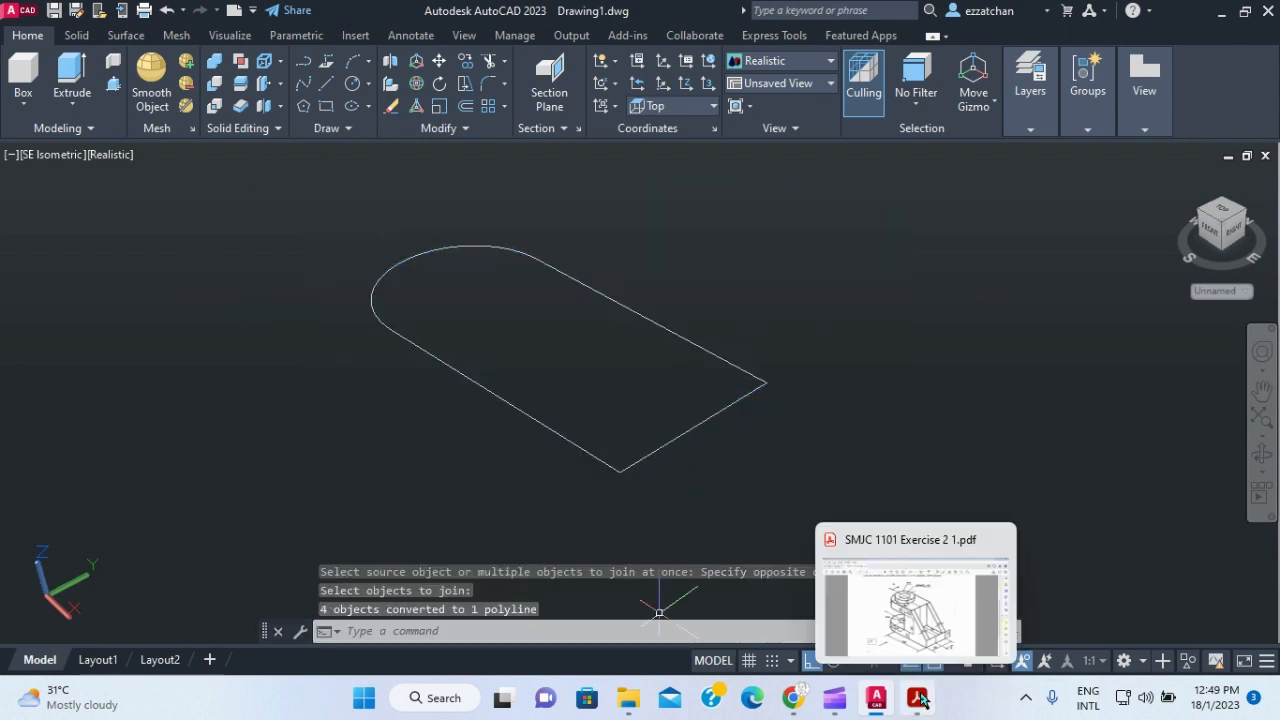
{"action": "left_click", "coordinate": [828, 604]}
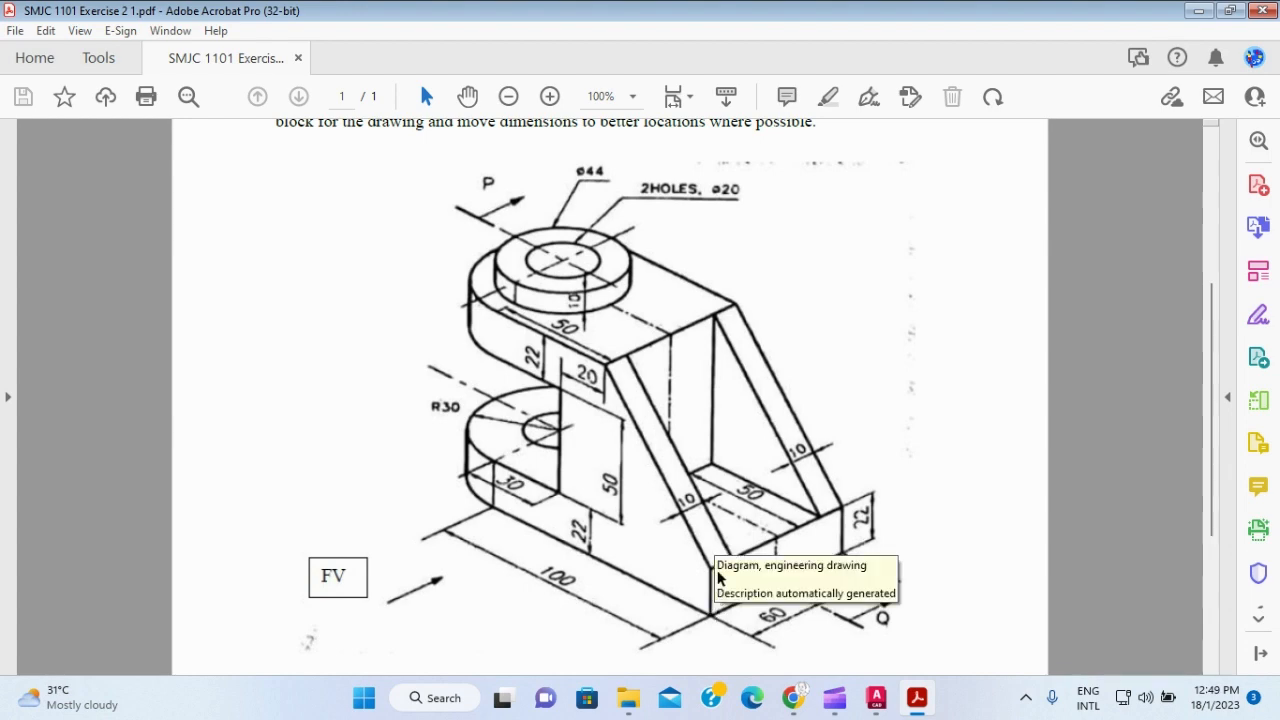
{"action": "left_click", "coordinate": [875, 698]}
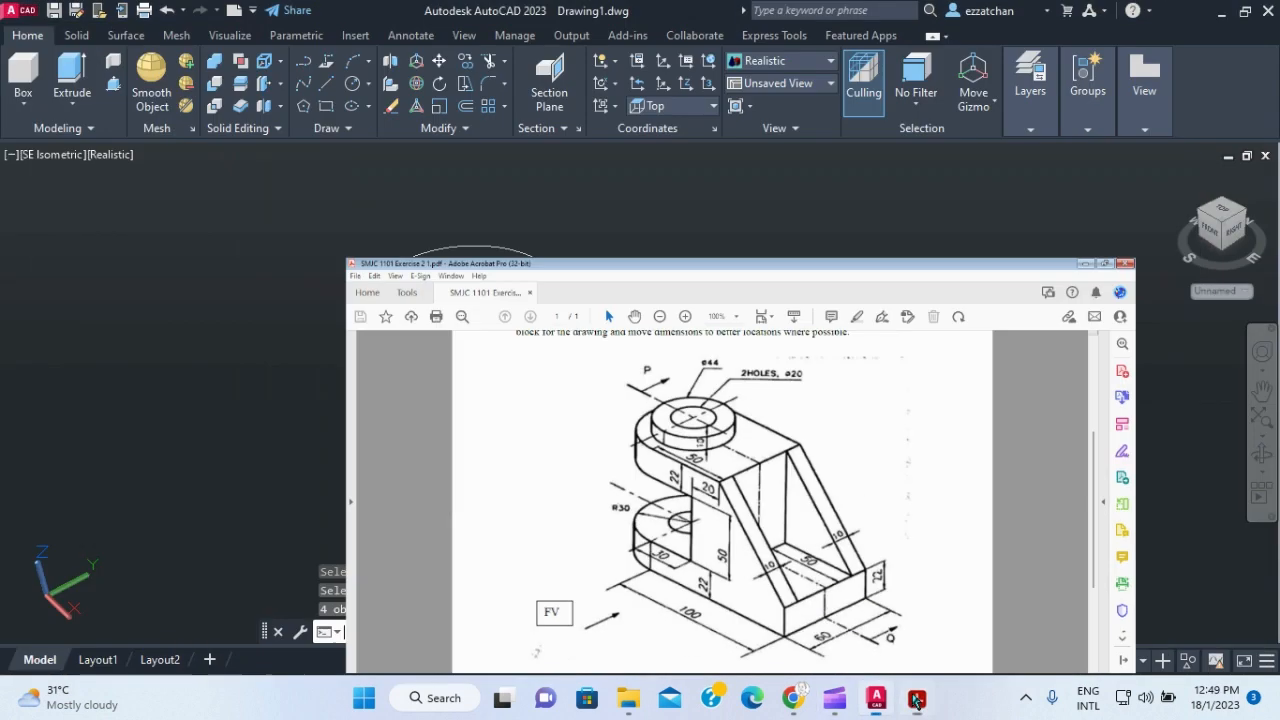
{"action": "left_click", "coordinate": [72, 75]}
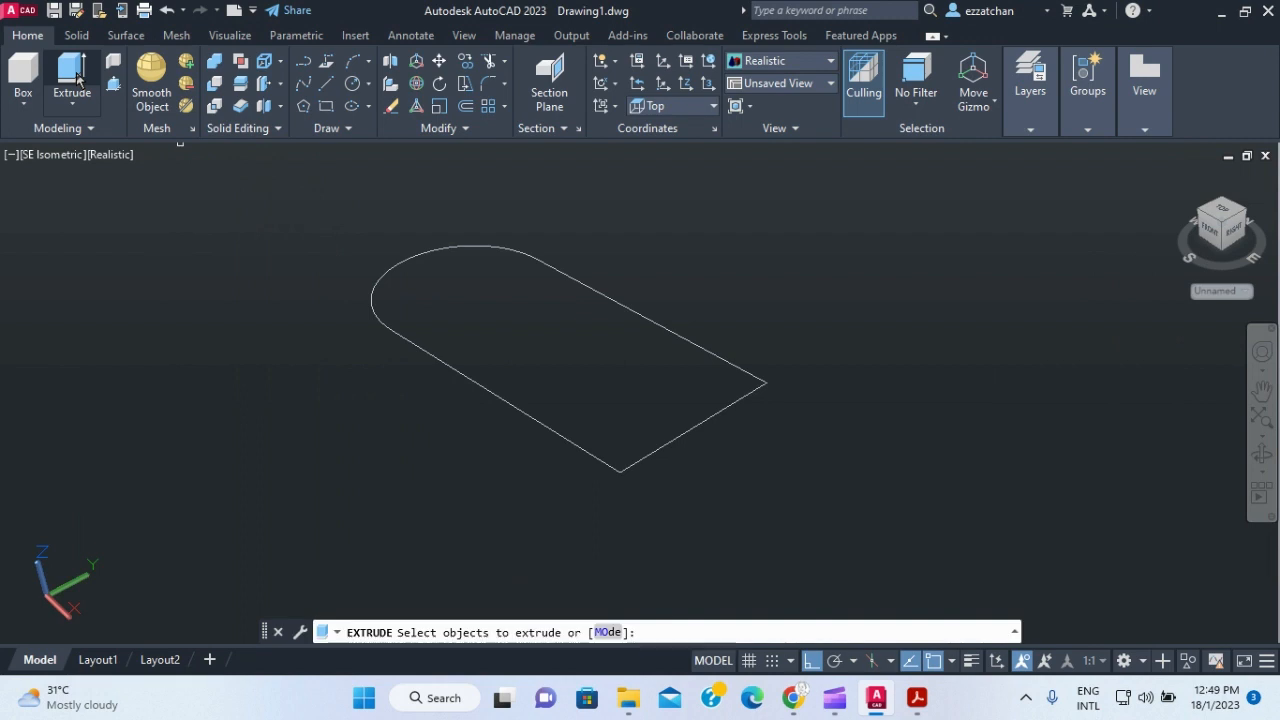
{"action": "left_click", "coordinate": [535, 423]}
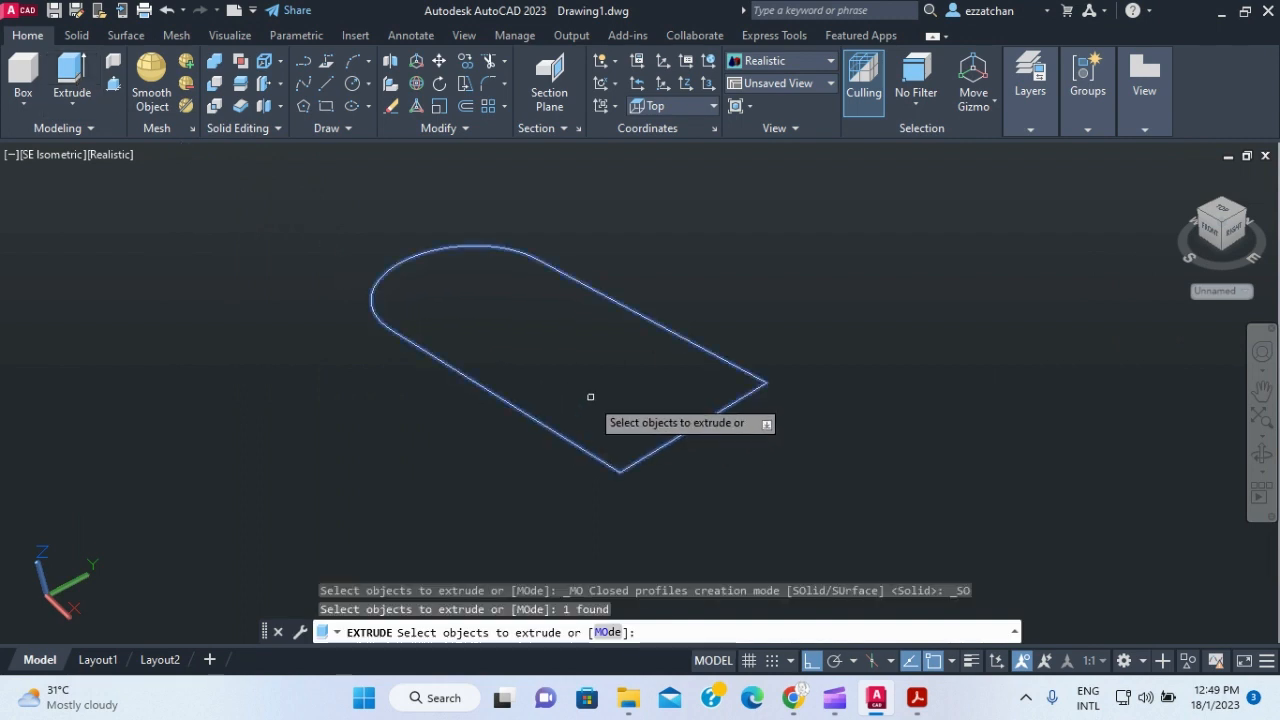
{"action": "key", "text": "Return"}
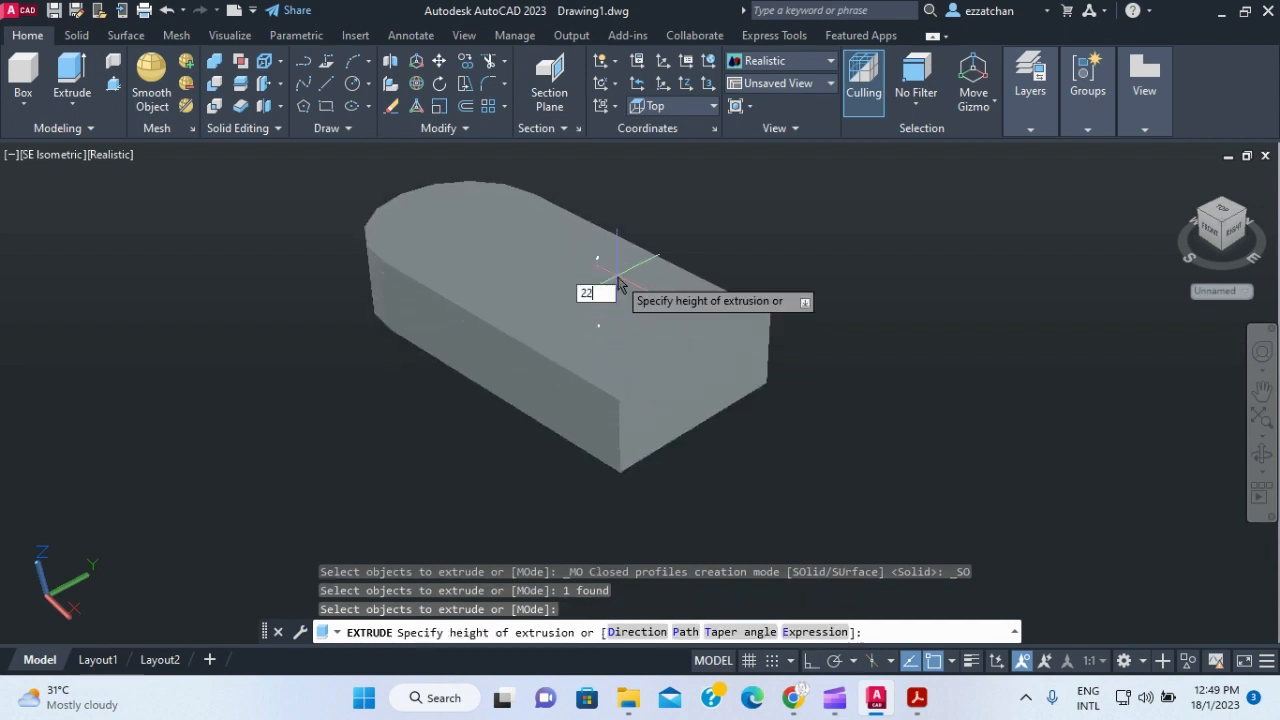
{"action": "type", "text": "22"}
{"action": "key", "text": "Return"}
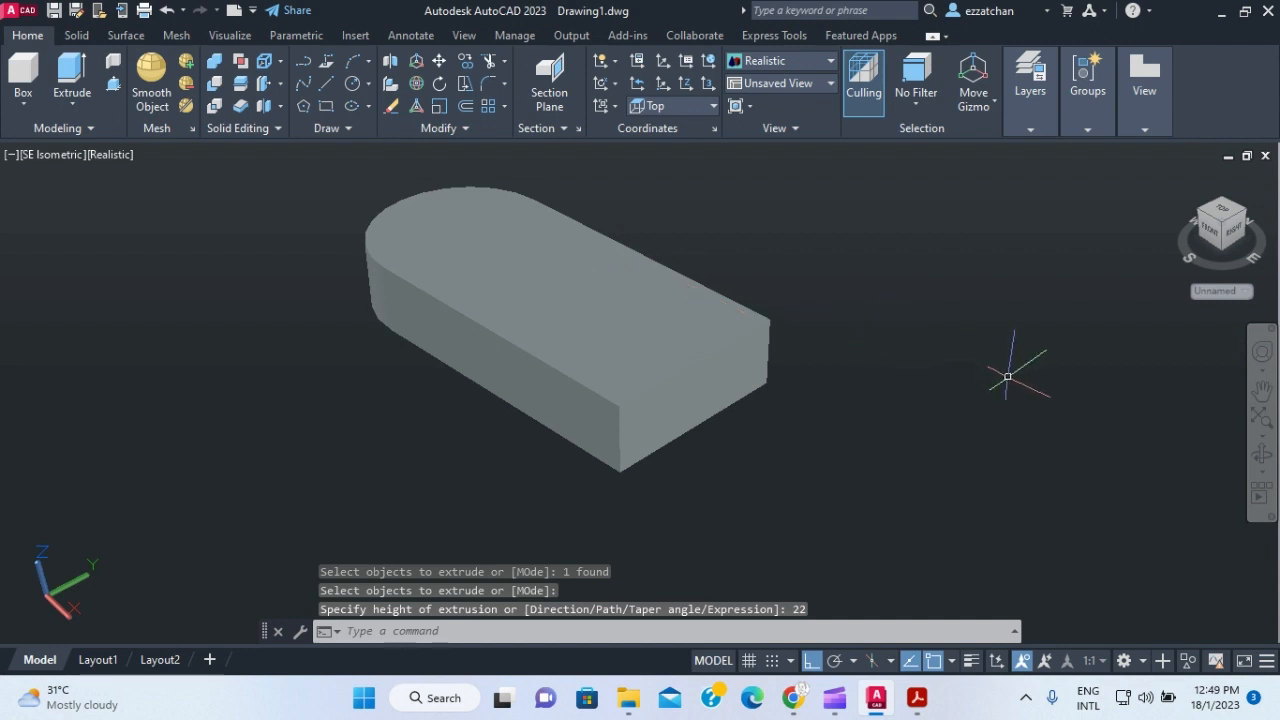
- Check the hole size in the Acrobat drawing and draw a 20 diameter circle in AutoCAD, centred on the base's rounded end on the top face
{"action": "left_click", "coordinate": [918, 700]}
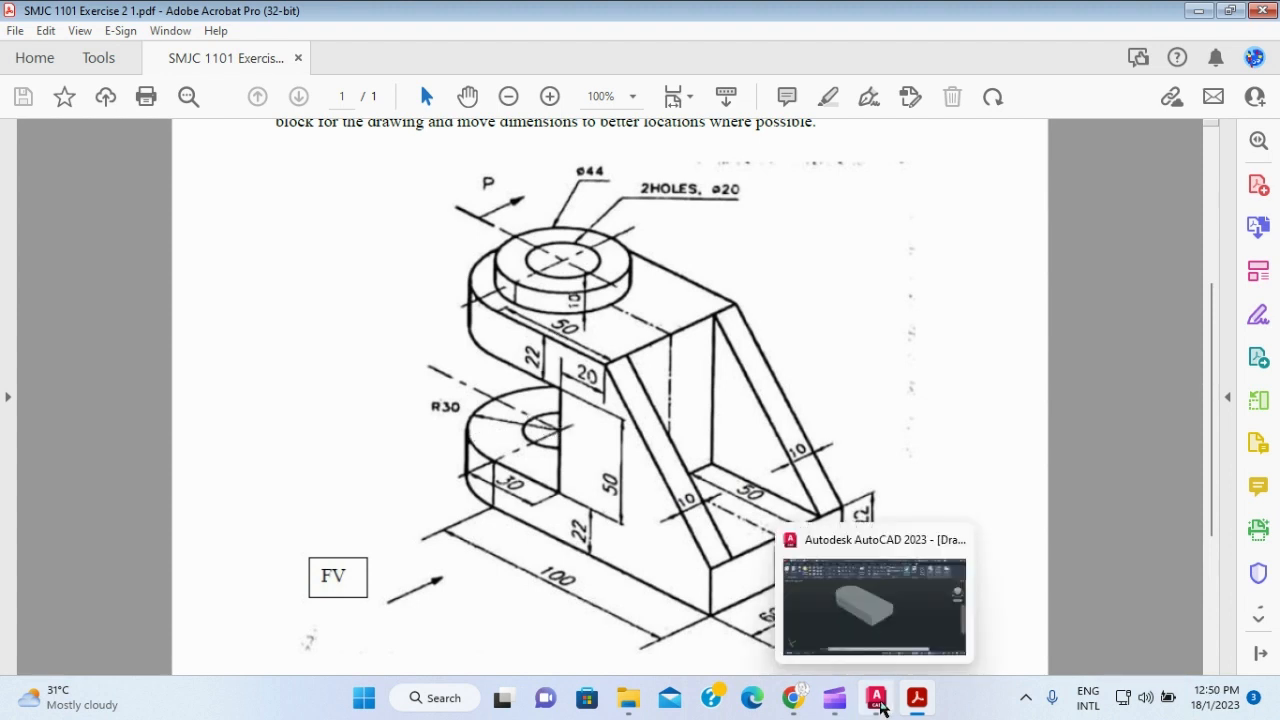
{"action": "left_click", "coordinate": [878, 700]}
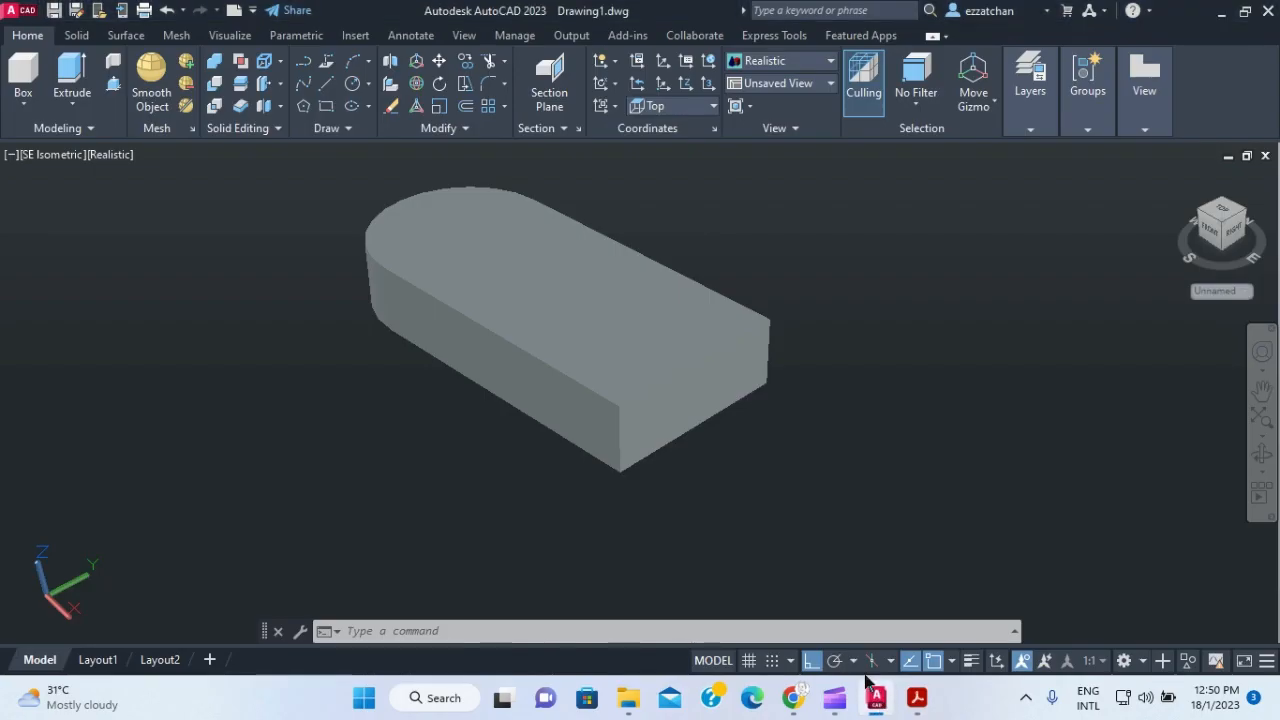
{"action": "left_click", "coordinate": [353, 83]}
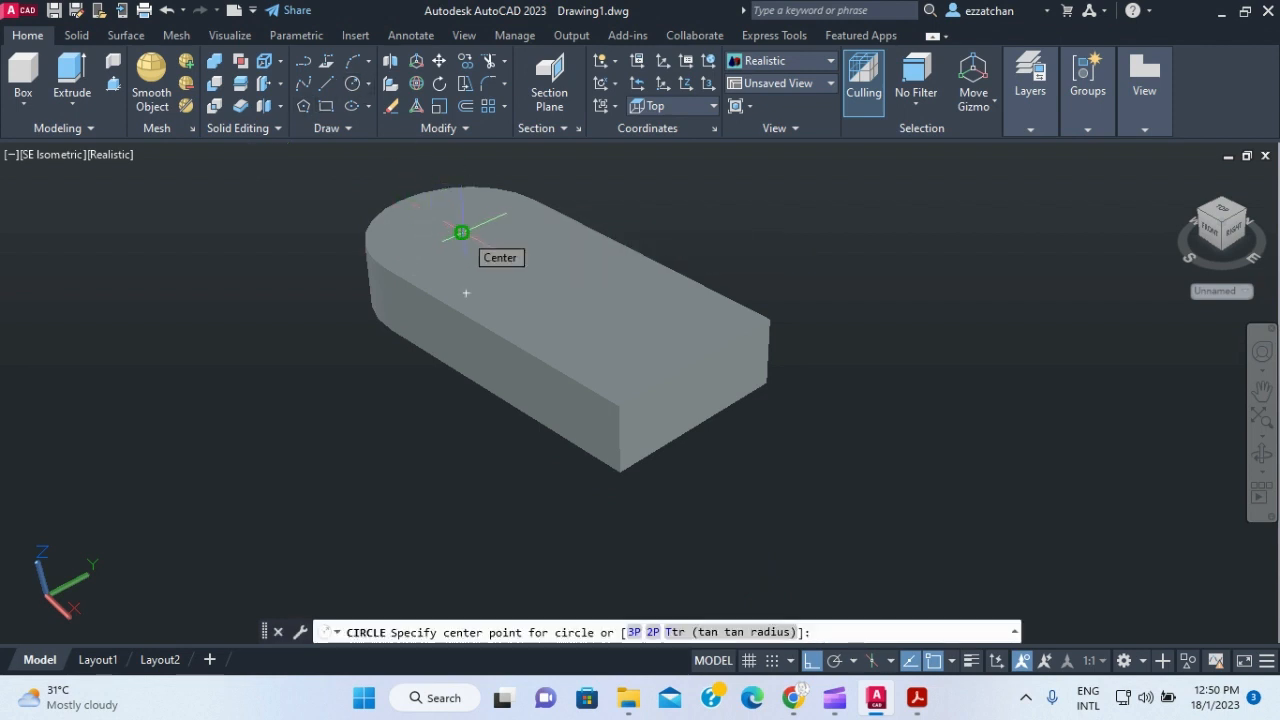
{"action": "left_click", "coordinate": [461, 232]}
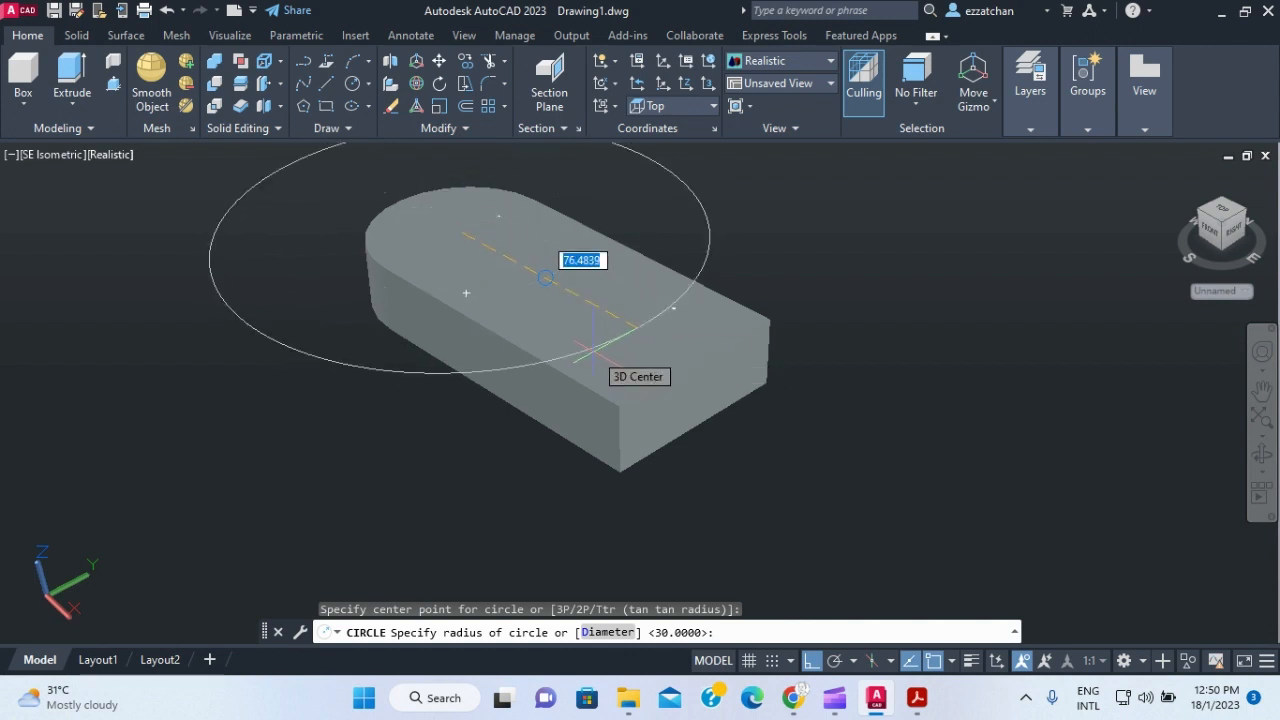
{"action": "type", "text": "d"}
{"action": "key", "text": "Return"}
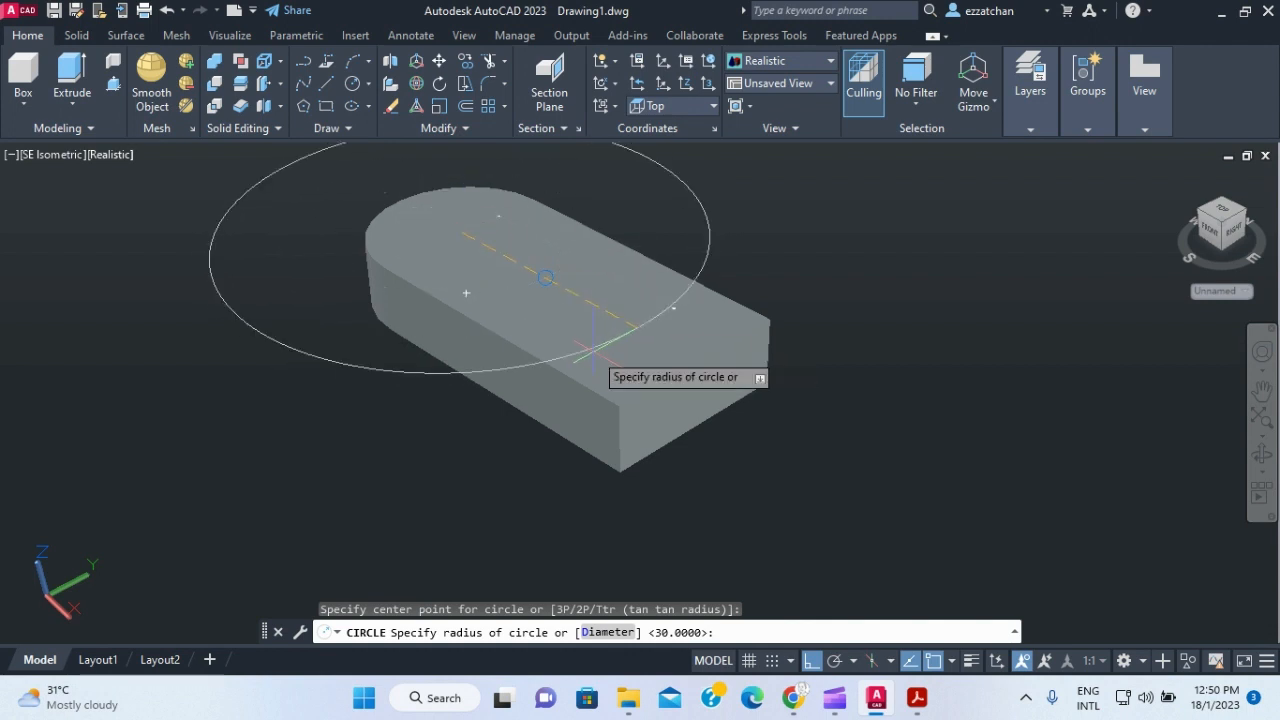
{"action": "type", "text": "20"}
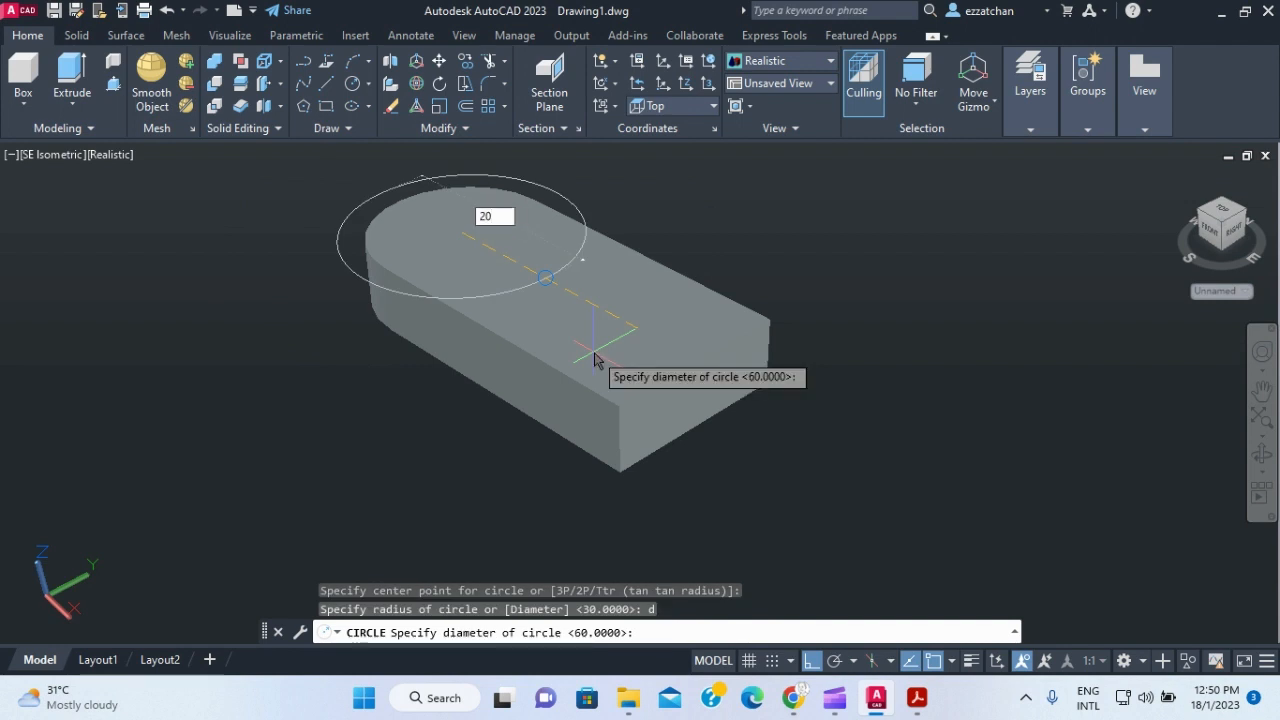
{"action": "key", "text": "Return"}
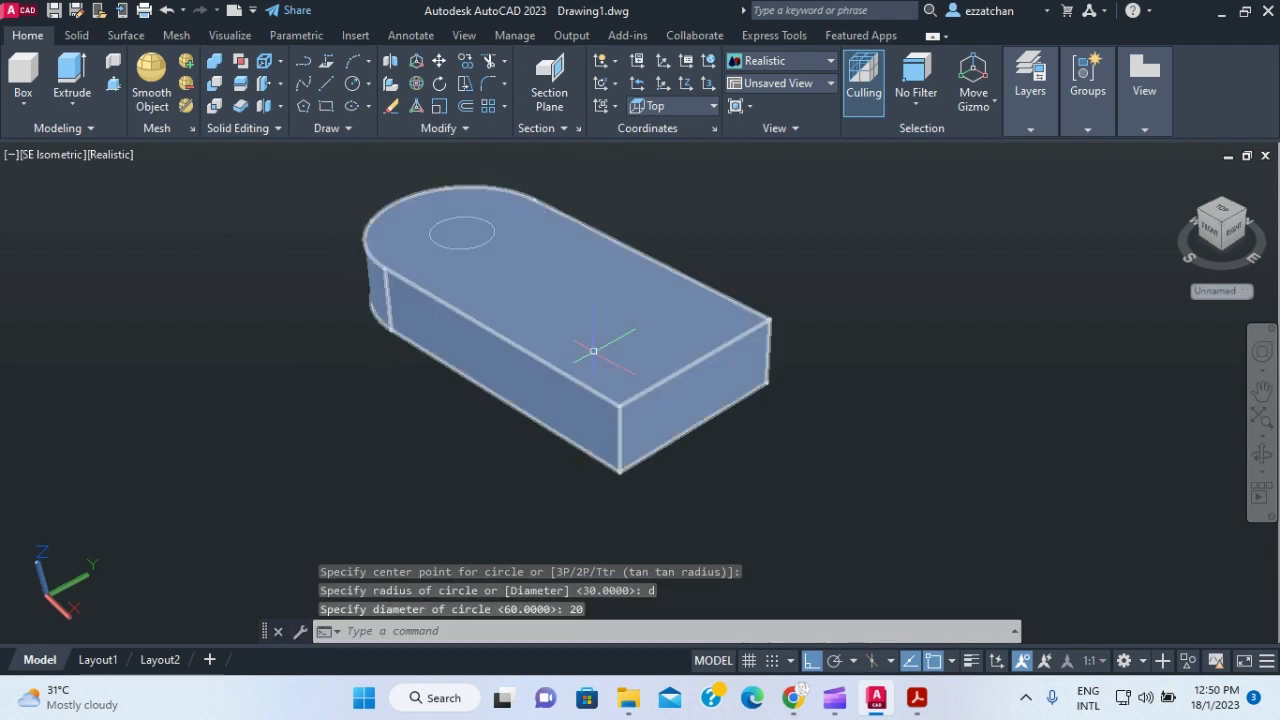
{"action": "key", "text": "Escape"}
{"action": "key", "text": "Escape"}
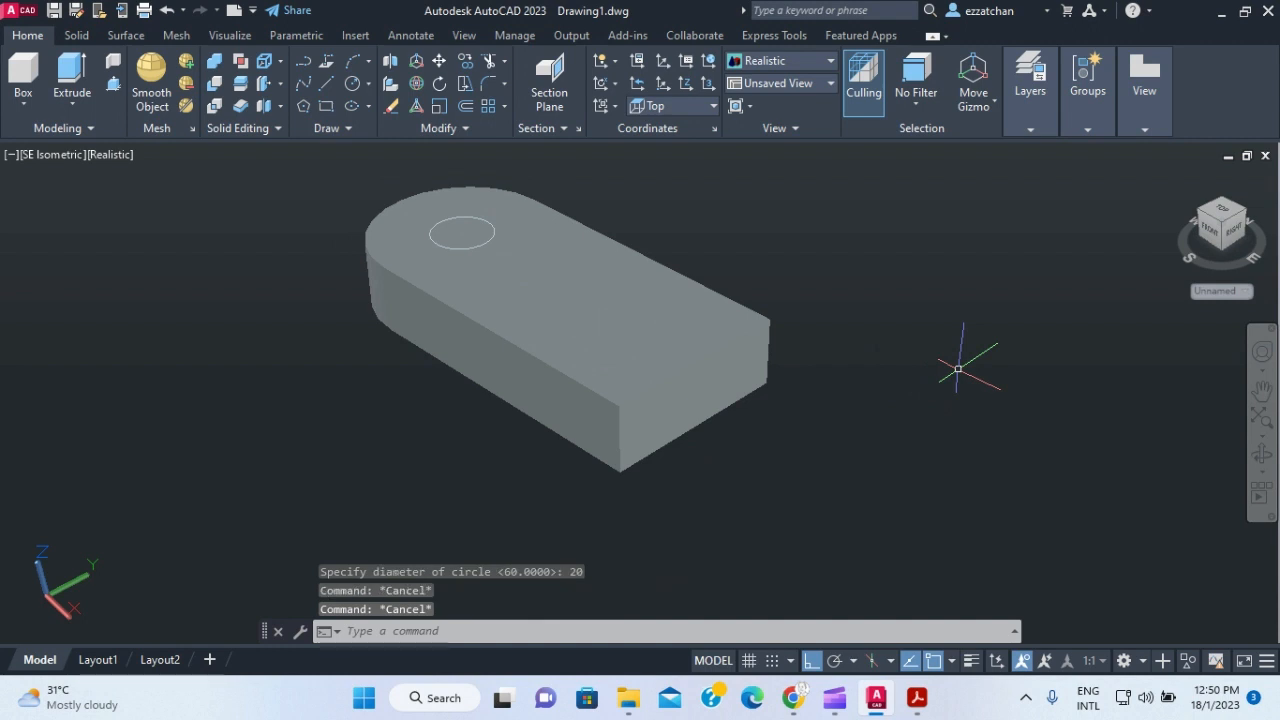
- Presspull the 20 diameter circle down past the underside of the base to cut a through hole
{"action": "left_click", "coordinate": [384, 287]}
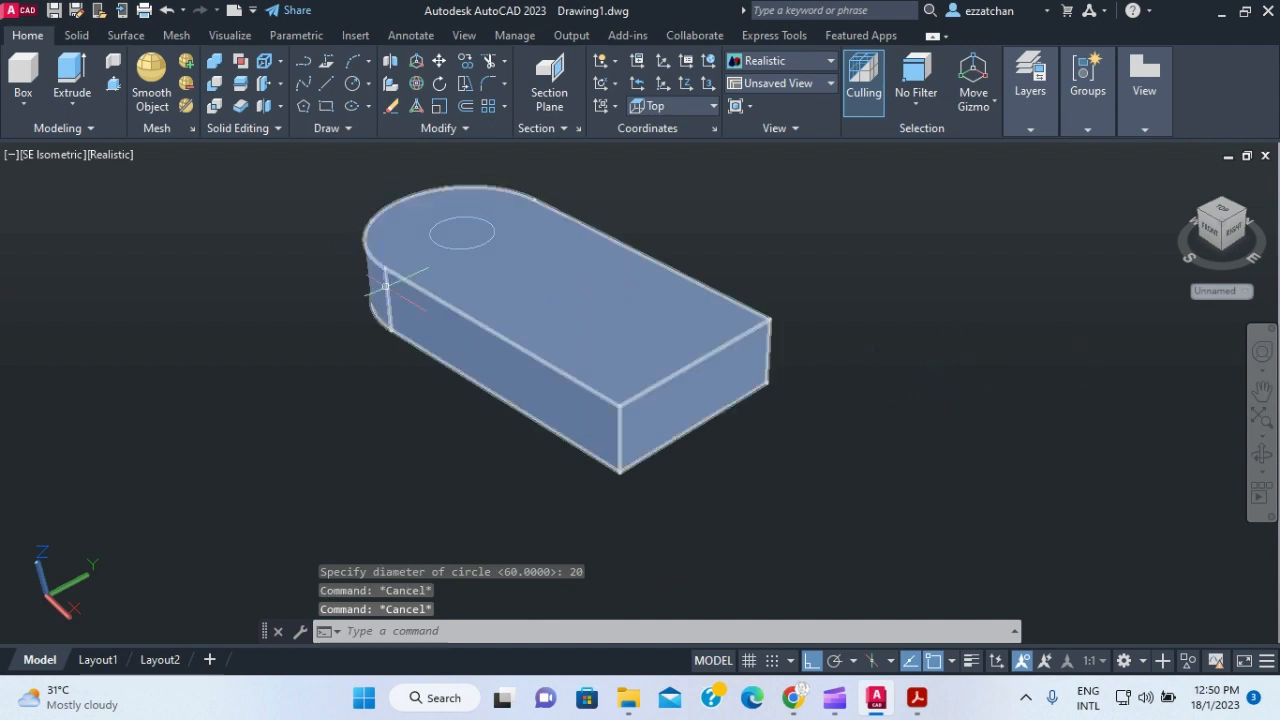
{"action": "left_click", "coordinate": [113, 86]}
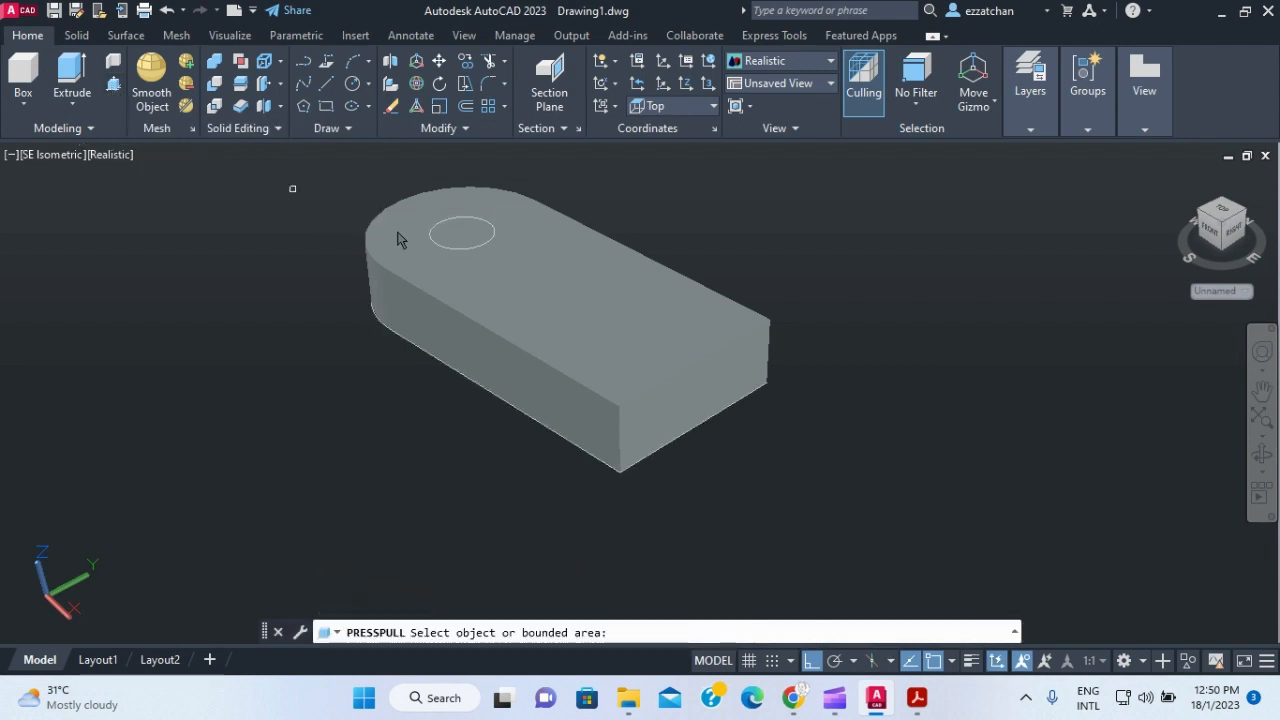
{"action": "left_click", "coordinate": [462, 233]}
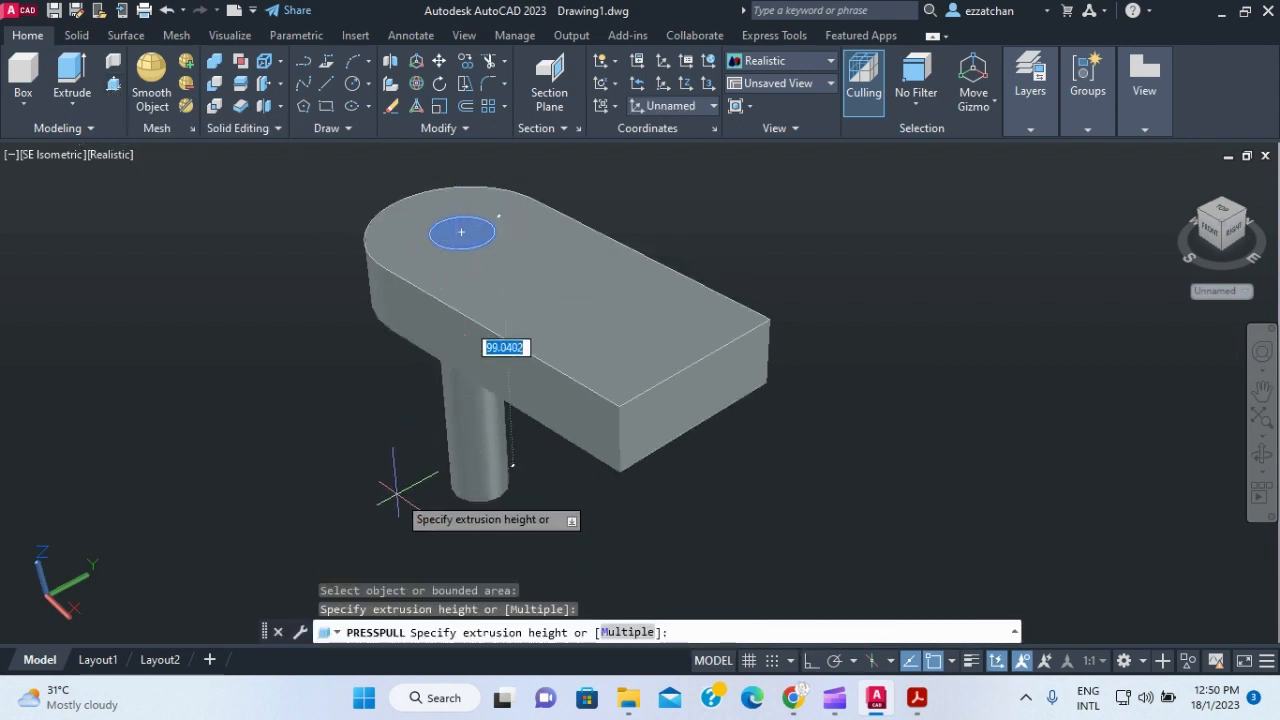
{"action": "left_click", "coordinate": [400, 491]}
{"action": "key", "text": "Return"}
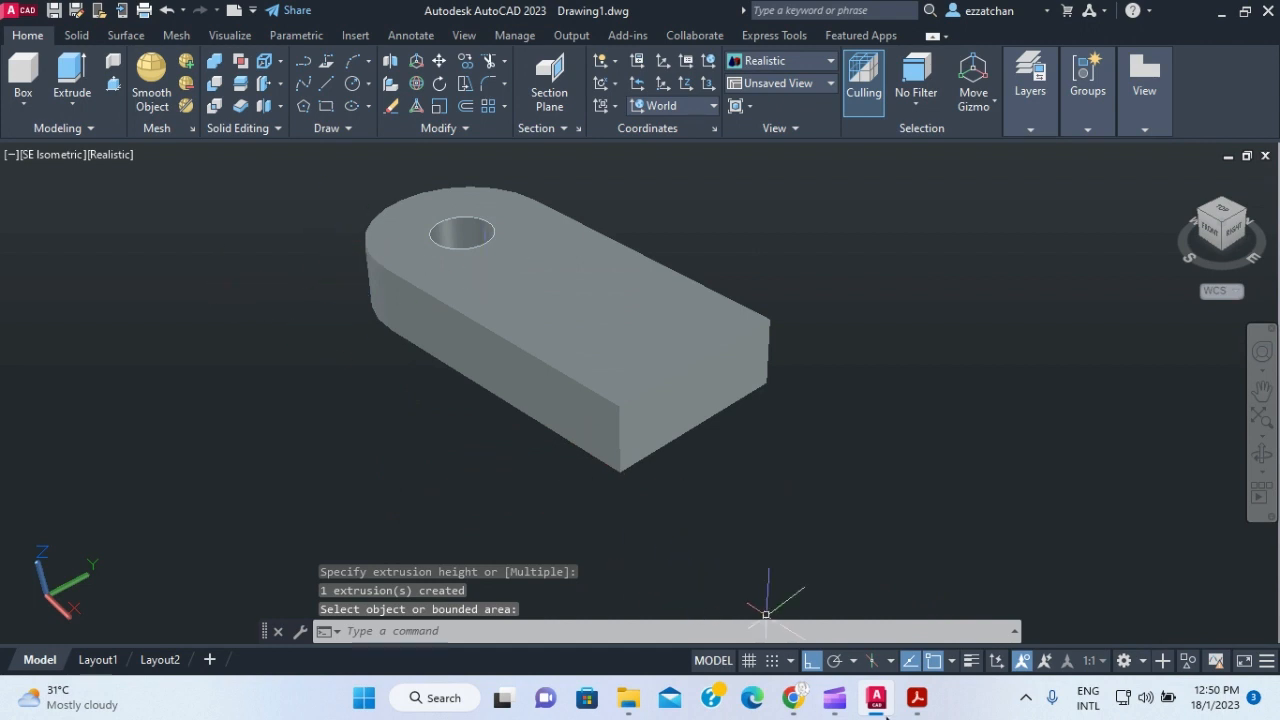
- Check the offset in the Acrobat drawing and draw a 30 long line in AutoCAD from the rounded end's tangent point along the base's top front edge
{"action": "left_click", "coordinate": [917, 704]}
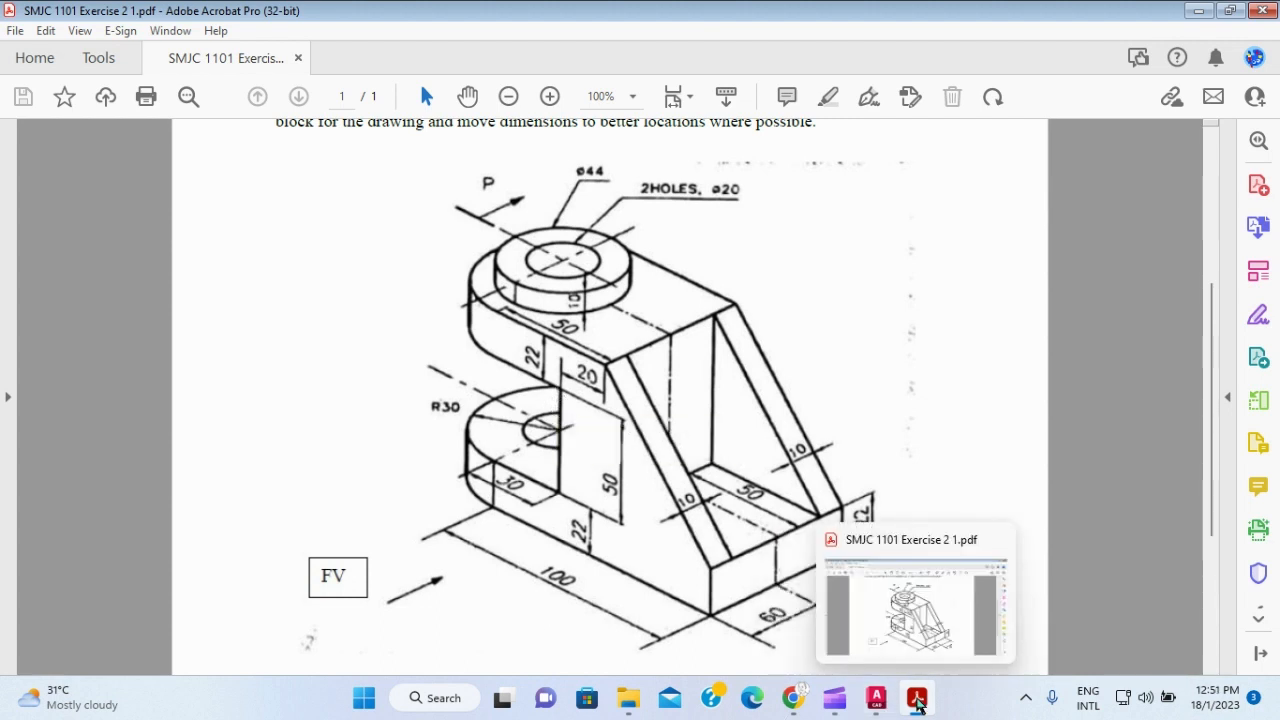
{"action": "left_click", "coordinate": [875, 699]}
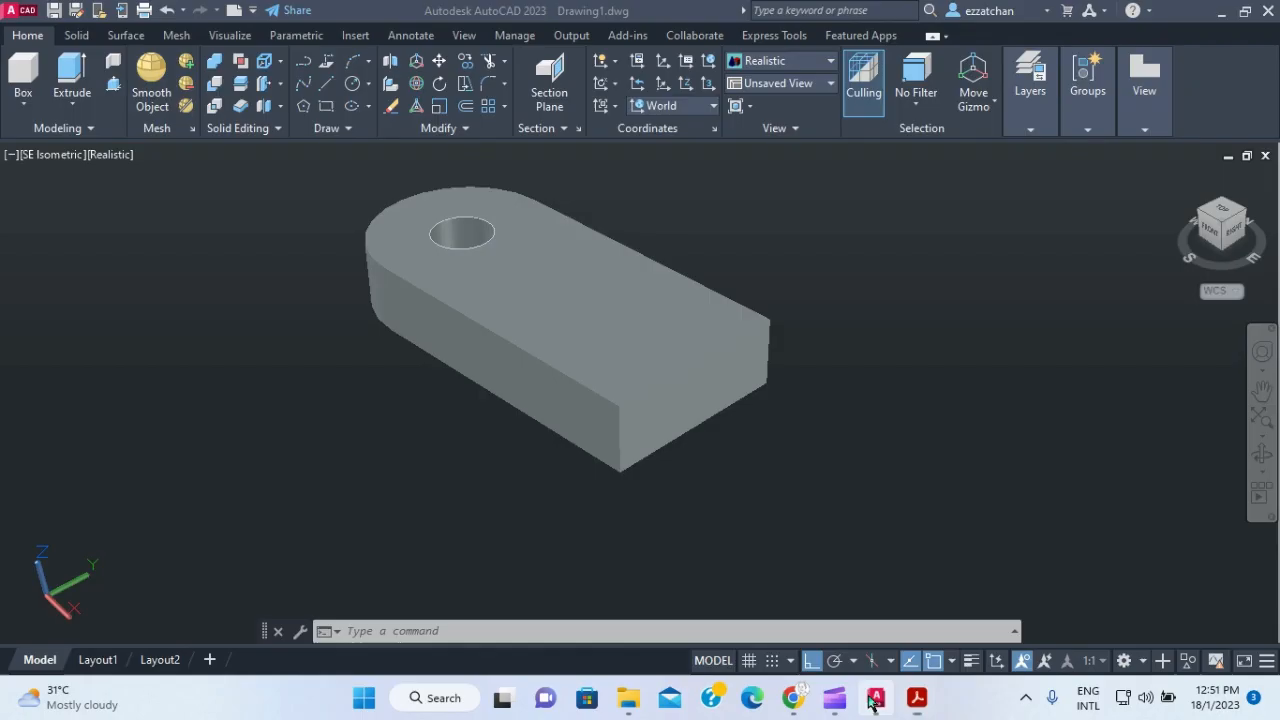
{"action": "left_click", "coordinate": [326, 86]}
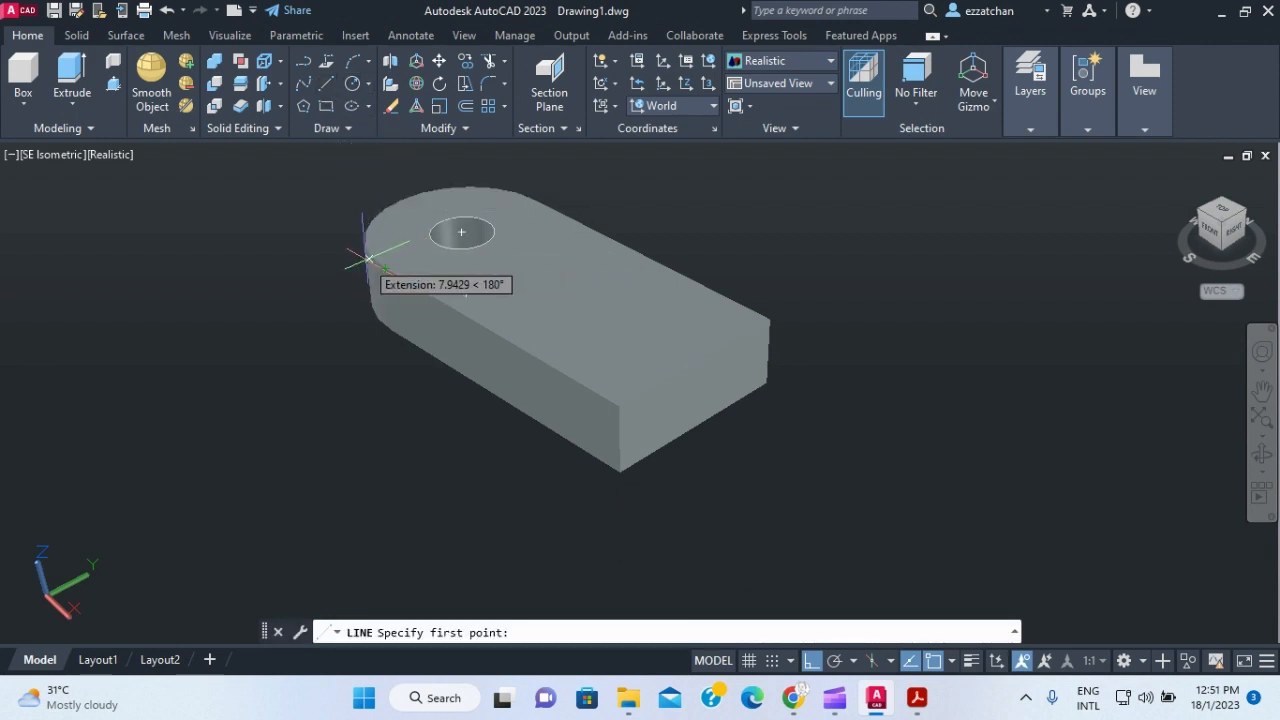
{"action": "left_click", "coordinate": [385, 268]}
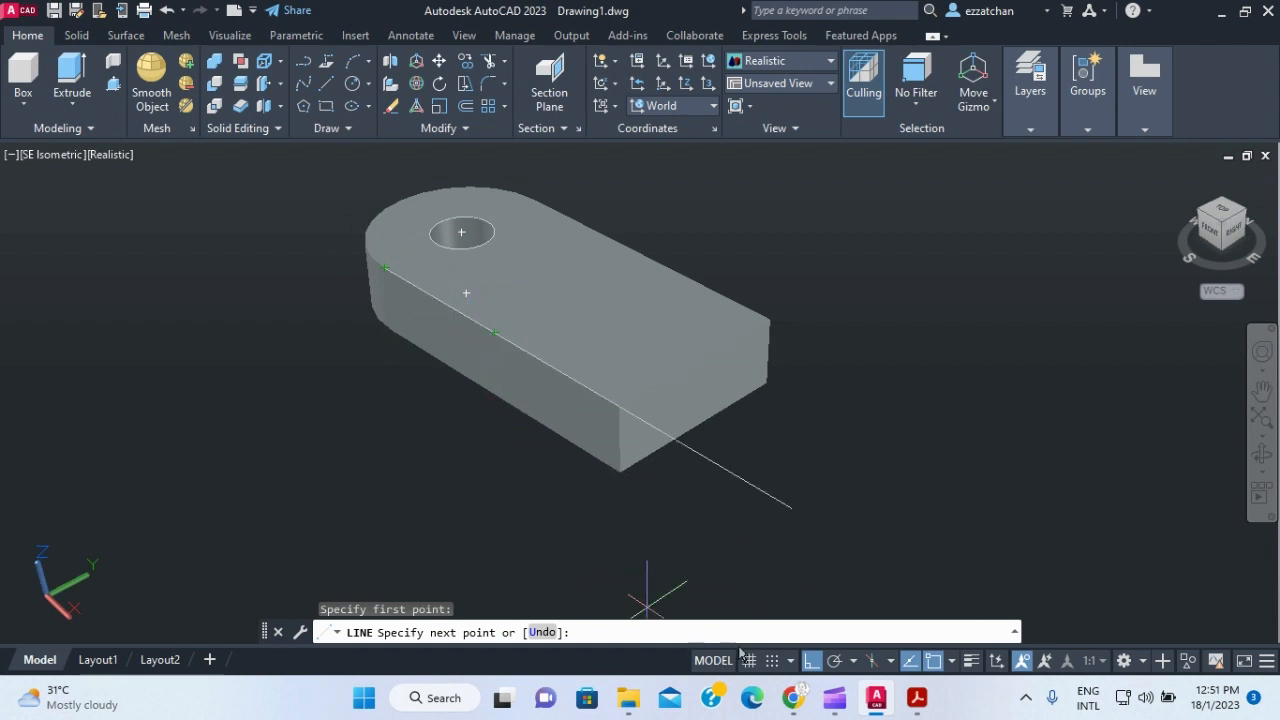
{"action": "left_click", "coordinate": [919, 698]}
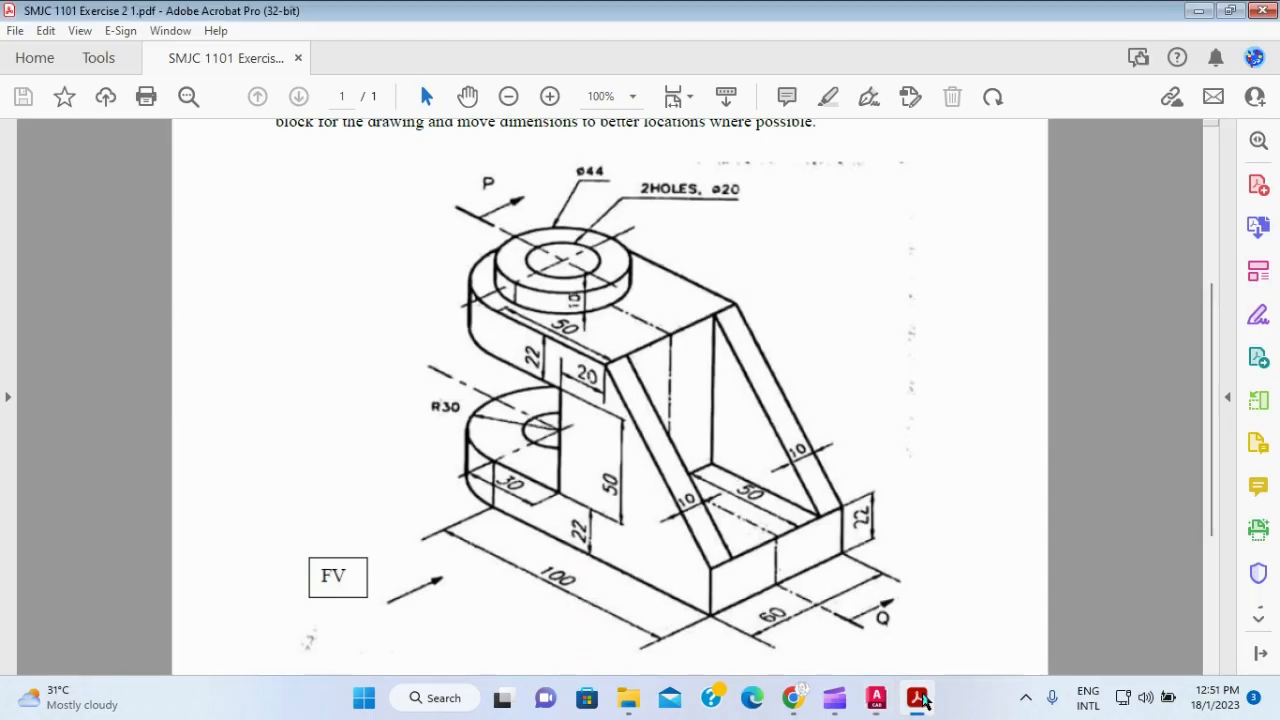
{"action": "left_click", "coordinate": [919, 698]}
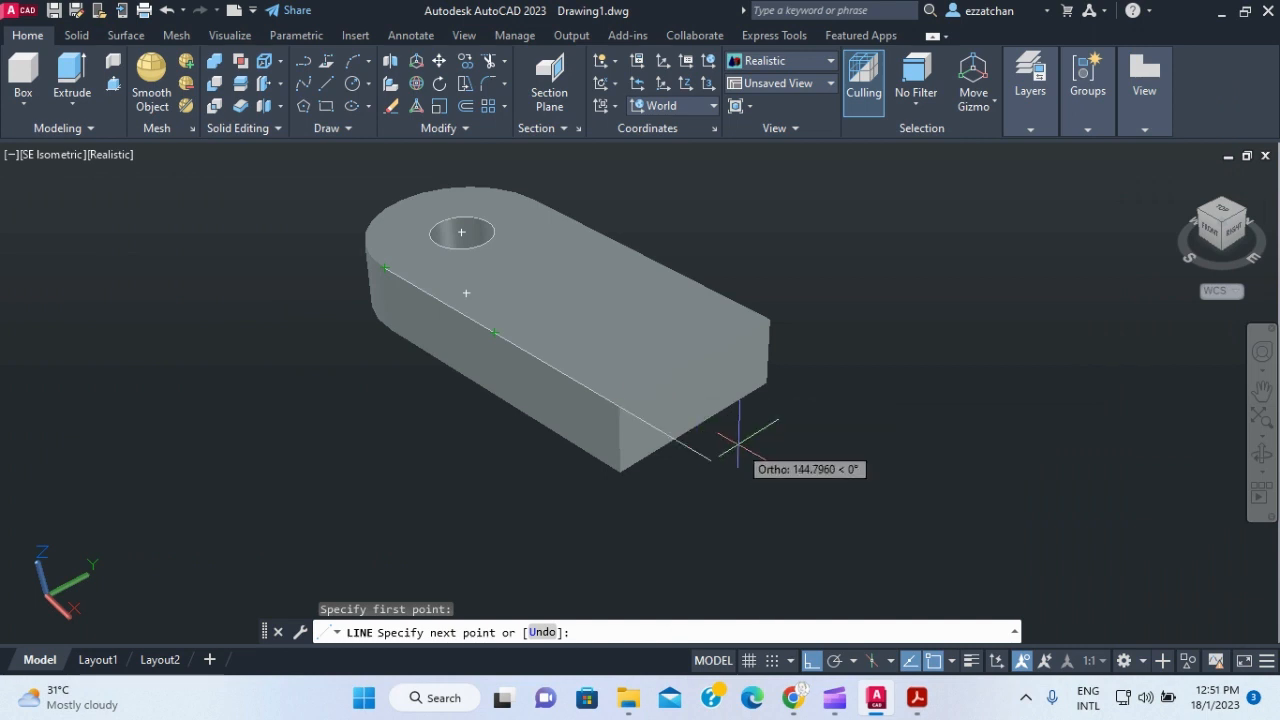
{"action": "type", "text": "3"}
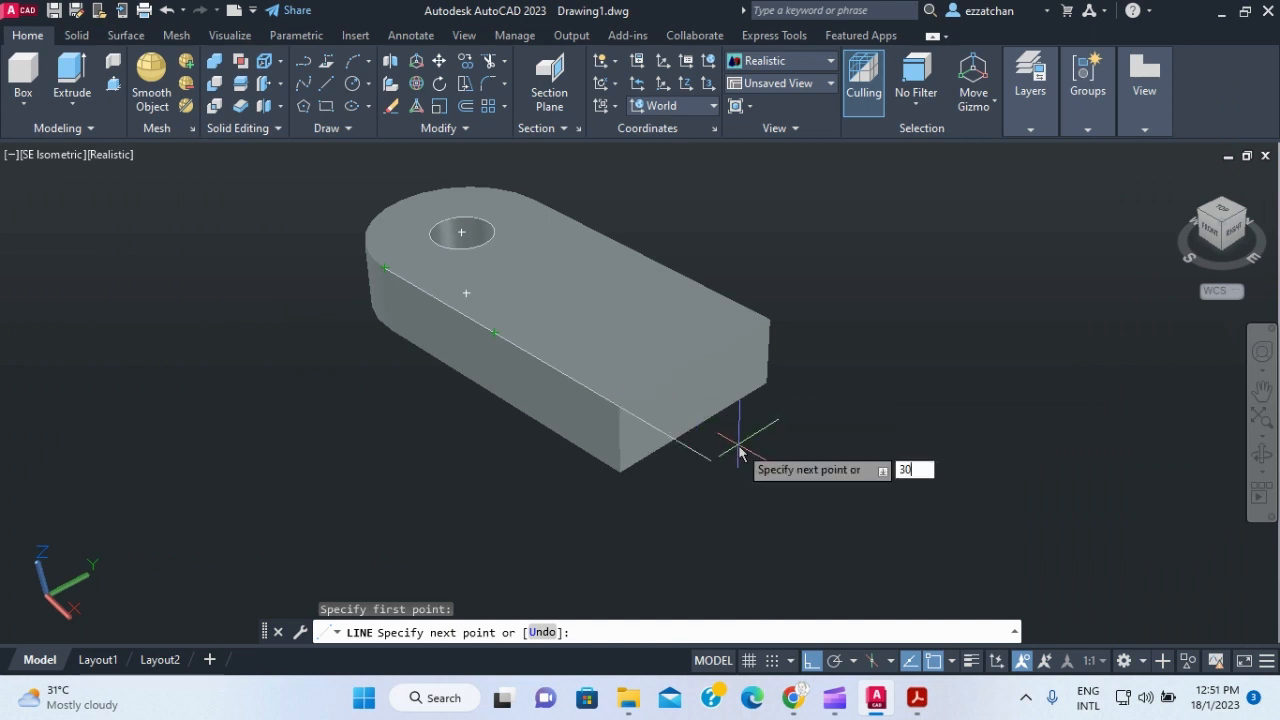
{"action": "type", "text": "0"}
{"action": "key", "text": "Return"}
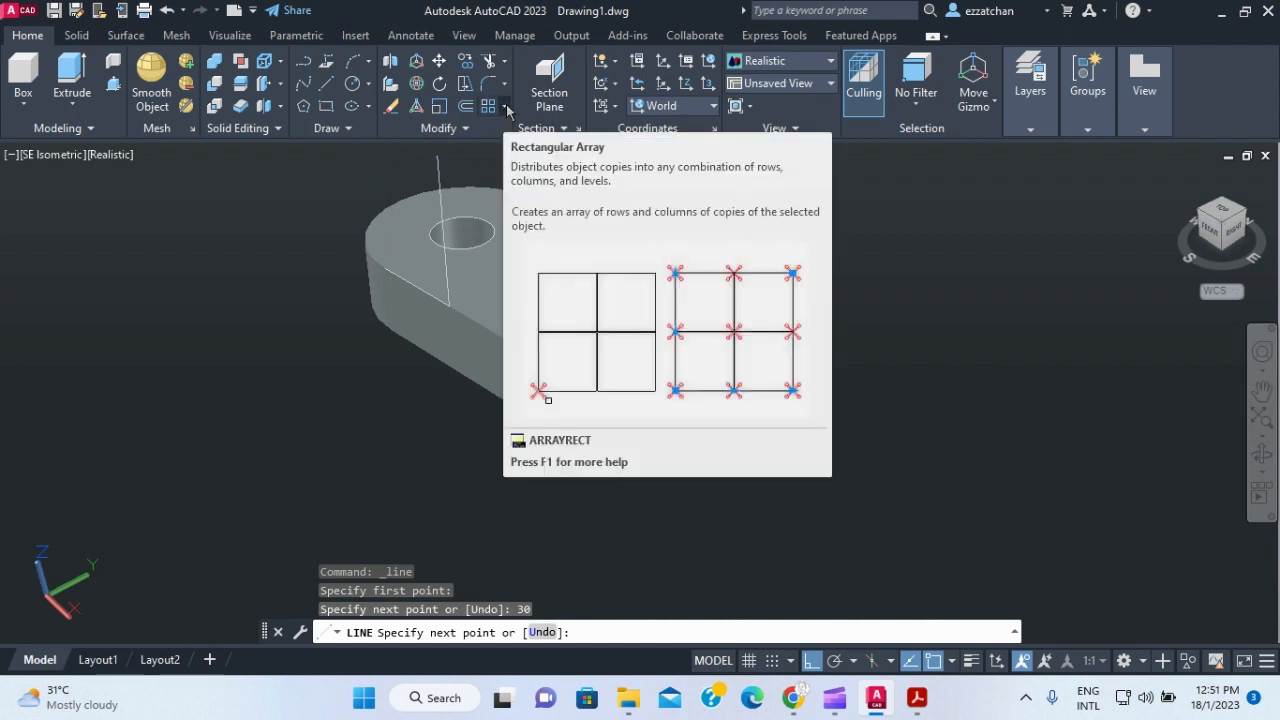
- Continue the line 50 up, 20 along the base's length as checked in the Acrobat drawing, 50 down and back to the 30 line's end
{"action": "type", "text": "0"}
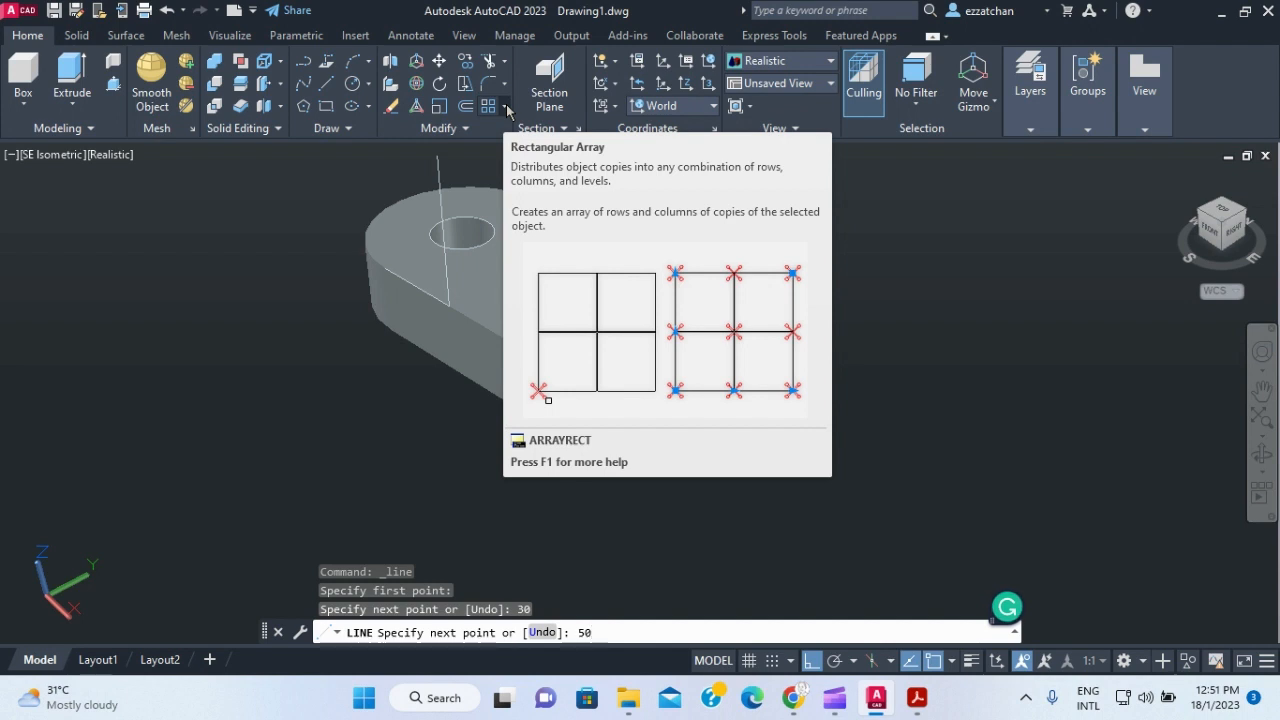
{"action": "key", "text": "Return"}
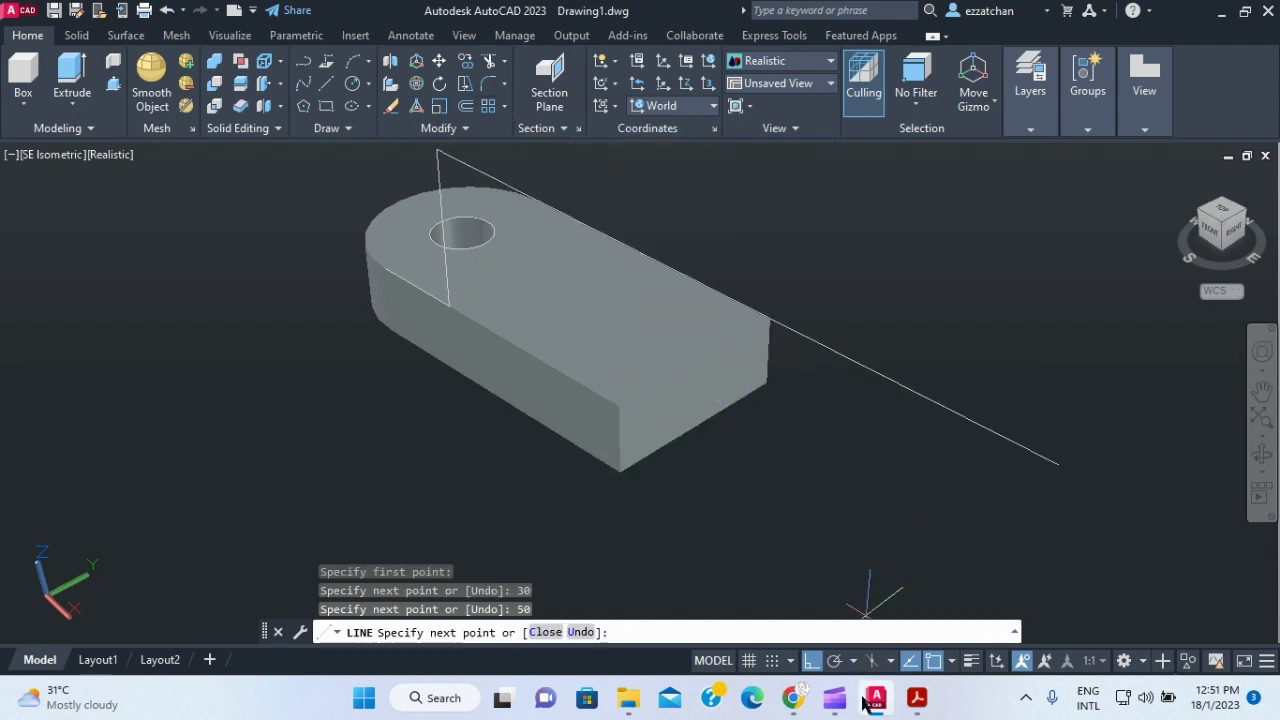
{"action": "left_click", "coordinate": [918, 700]}
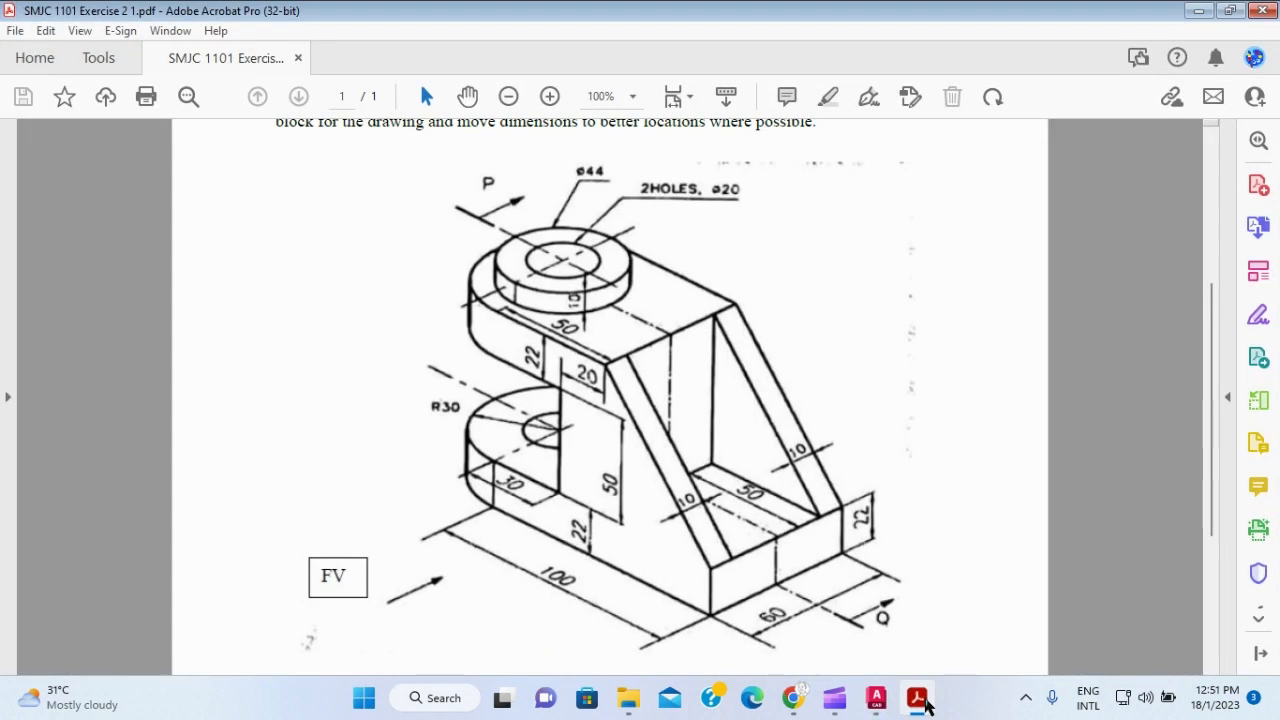
{"action": "left_click", "coordinate": [918, 700]}
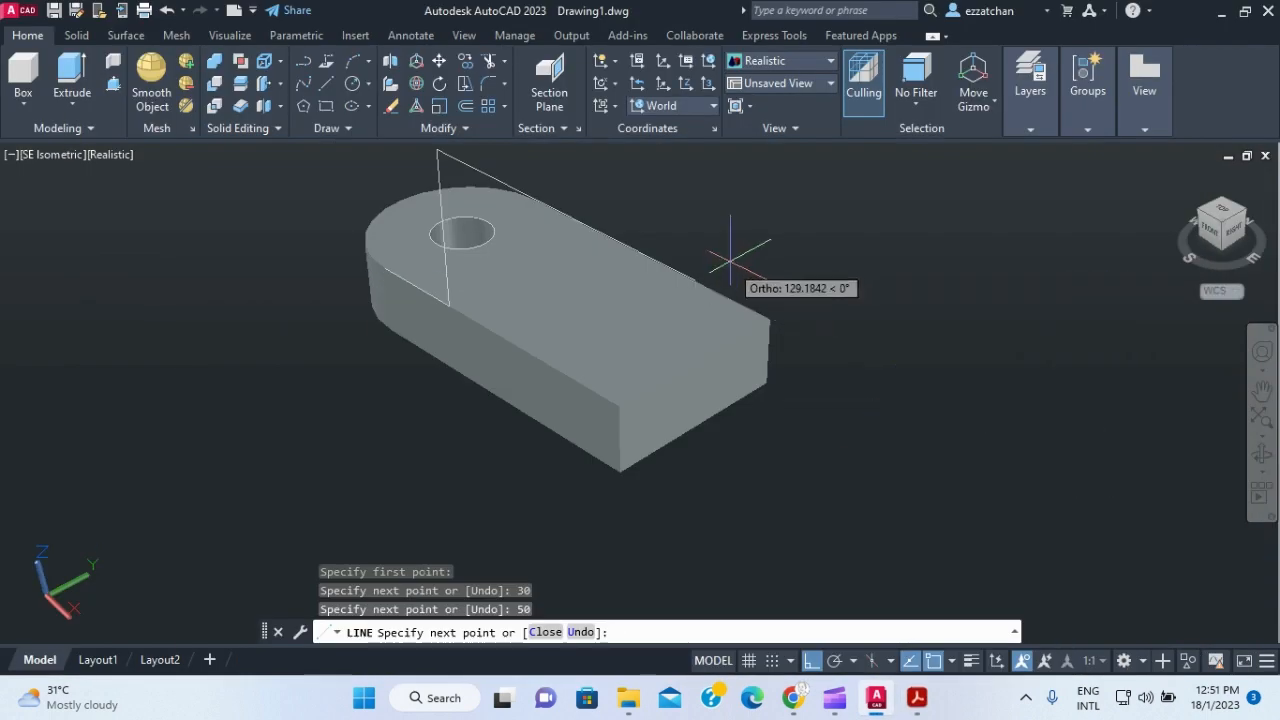
{"action": "type", "text": "20"}
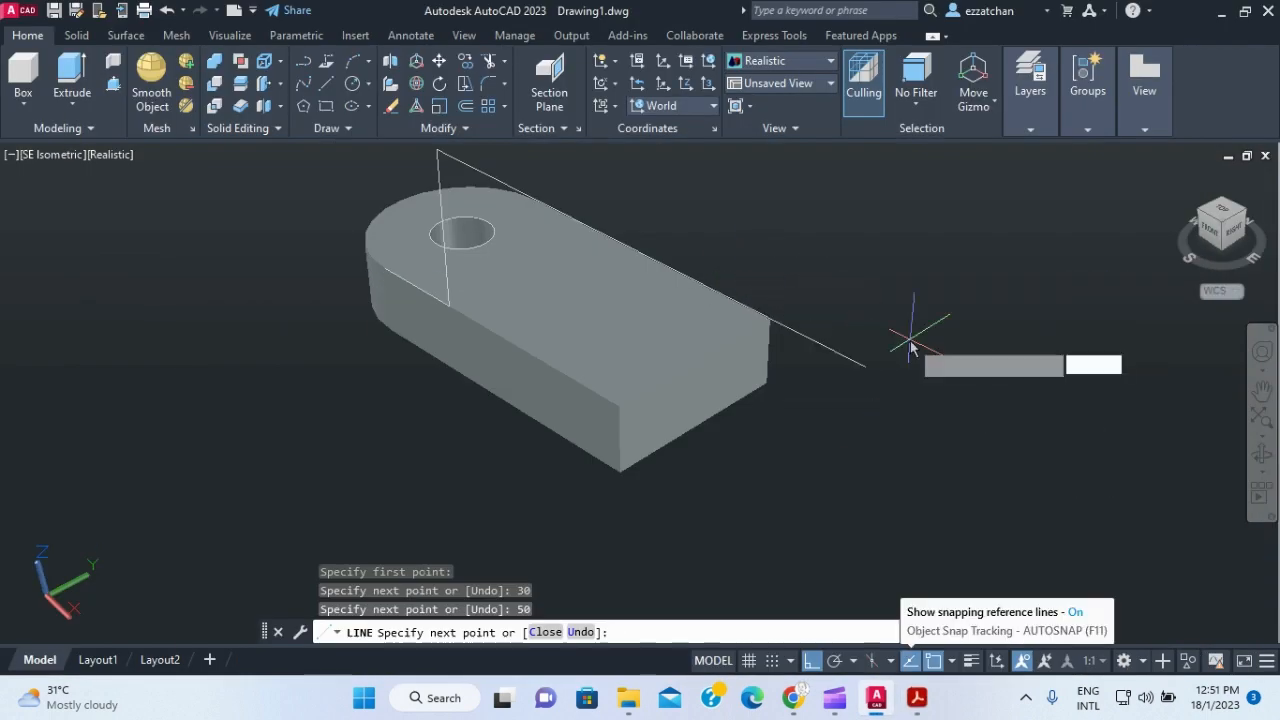
{"action": "key", "text": "Return"}
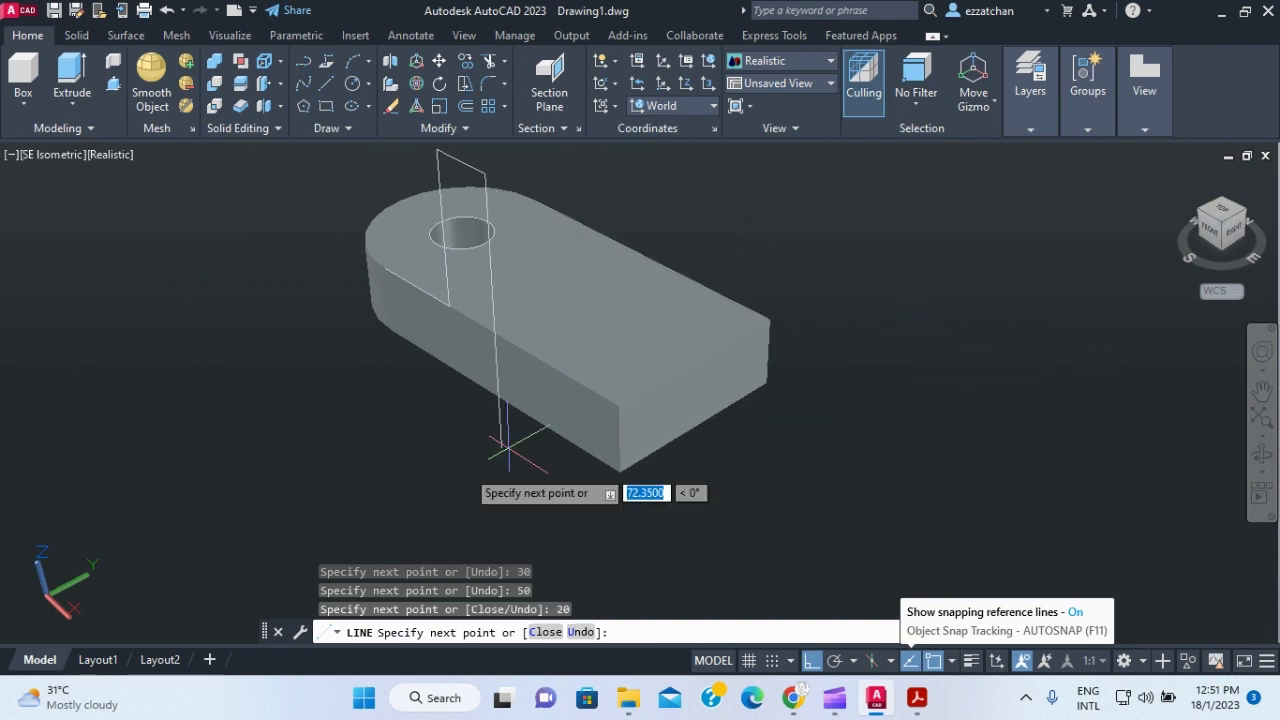
{"action": "type", "text": "50"}
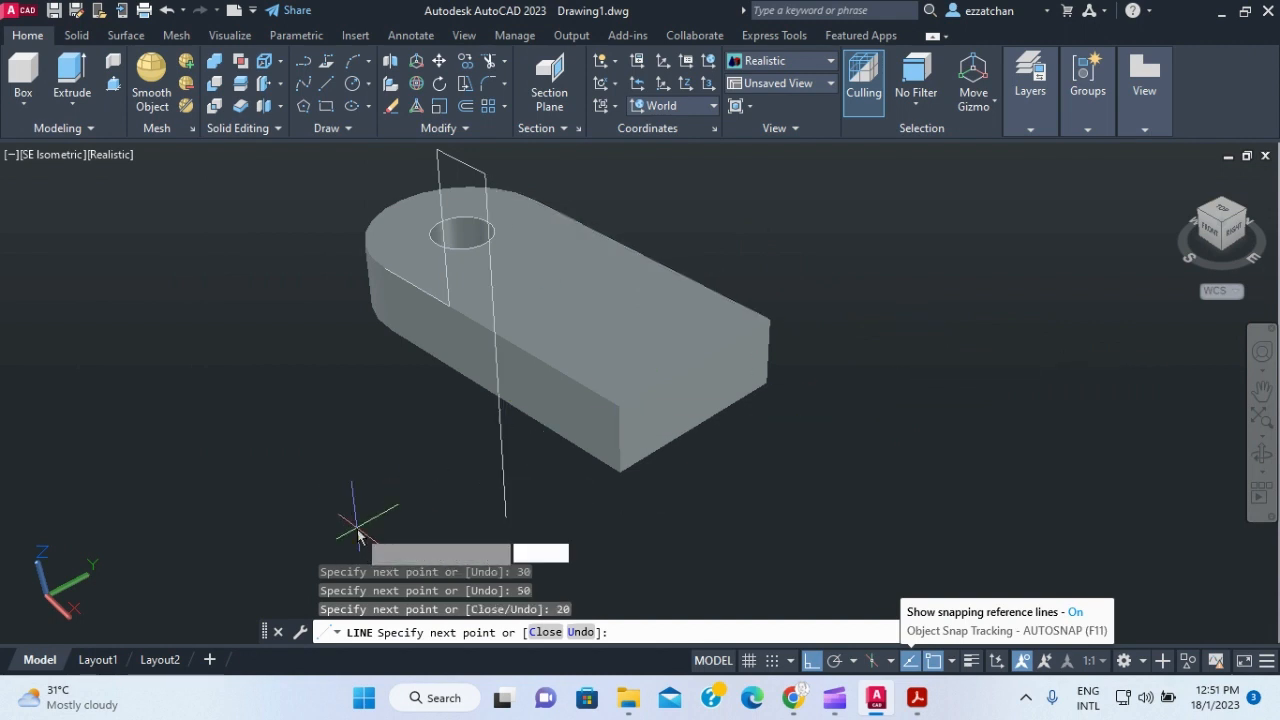
{"action": "key", "text": "Return"}
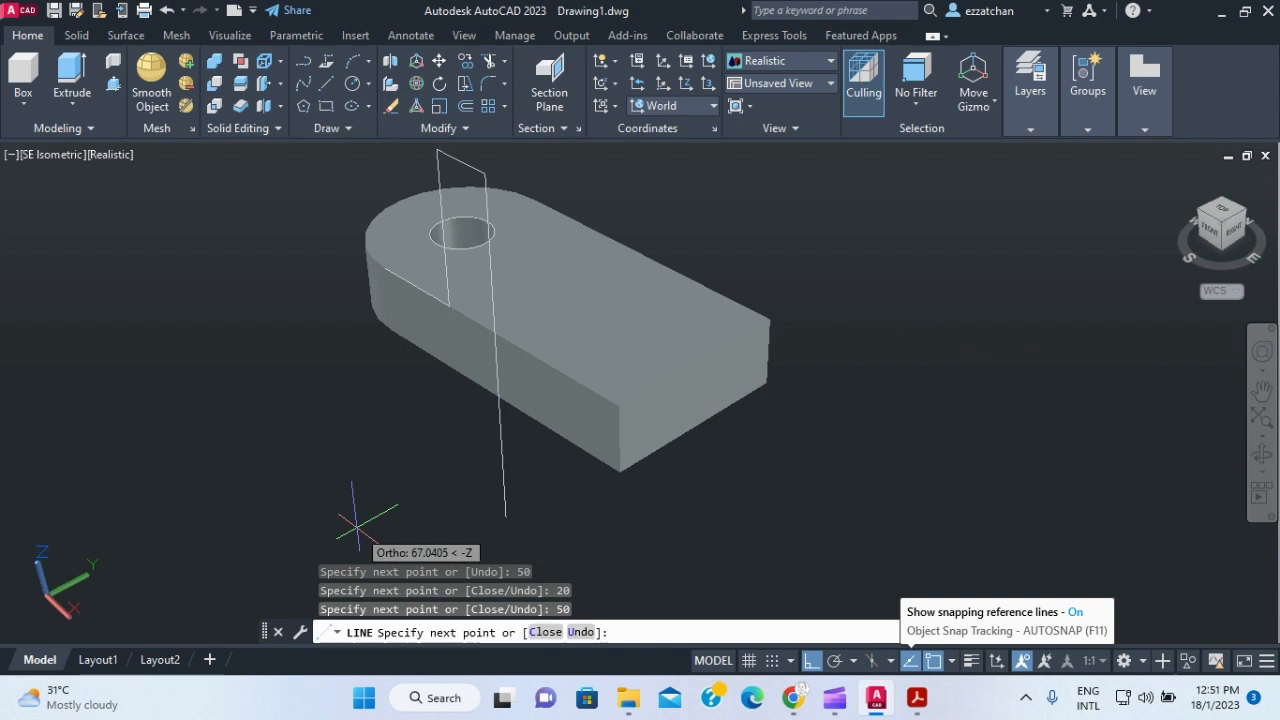
{"action": "left_click", "coordinate": [450, 304]}
{"action": "key", "text": "Escape"}
{"action": "key", "text": "Escape"}
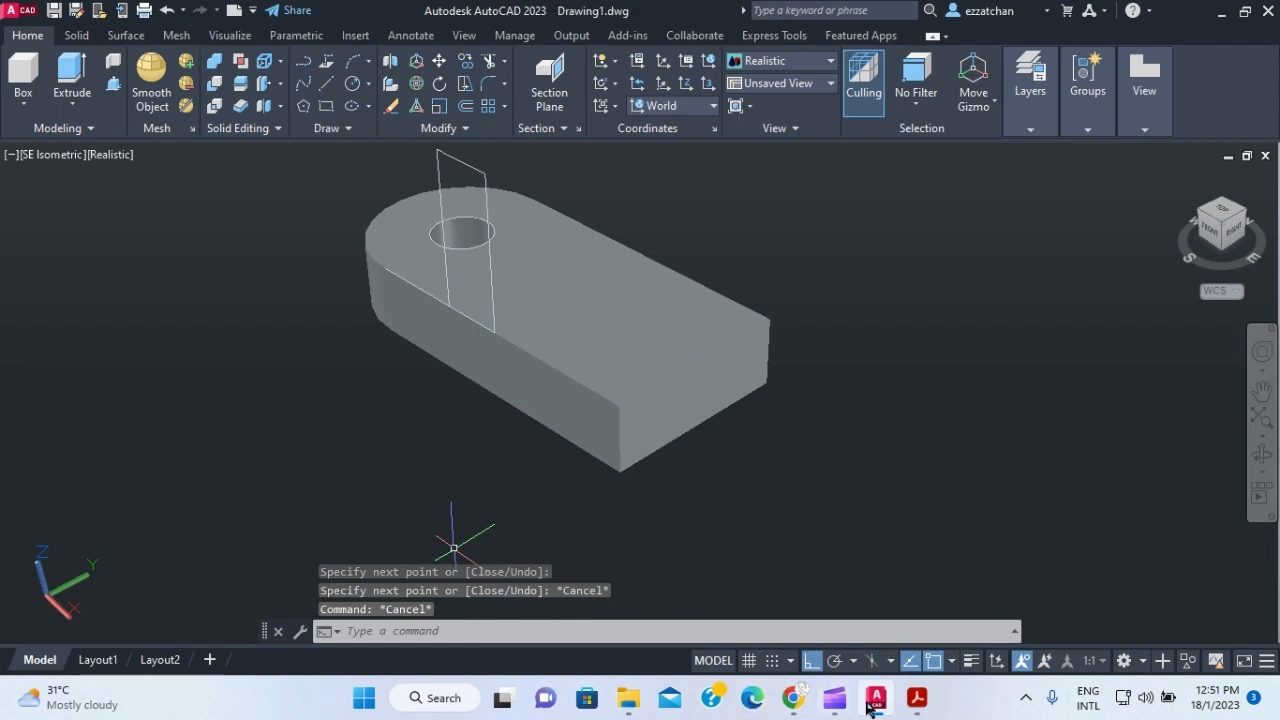
{"action": "left_click", "coordinate": [916, 698]}
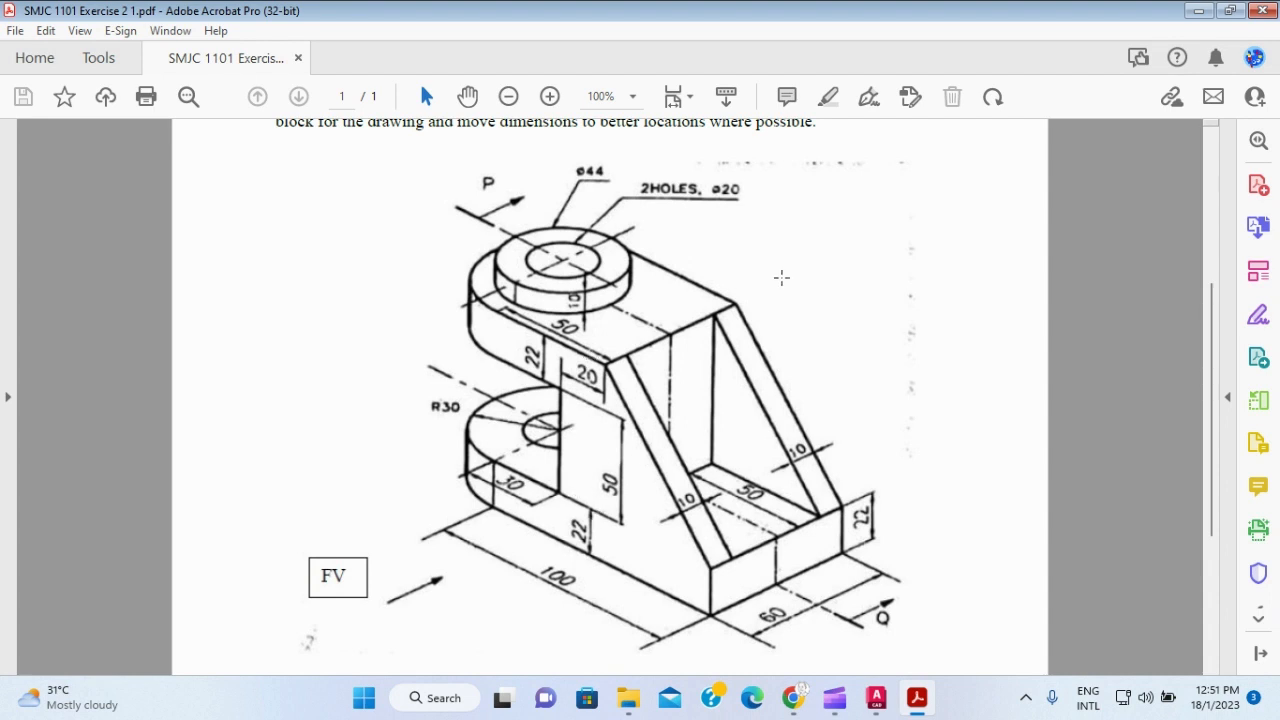
{"action": "left_click", "coordinate": [875, 698]}
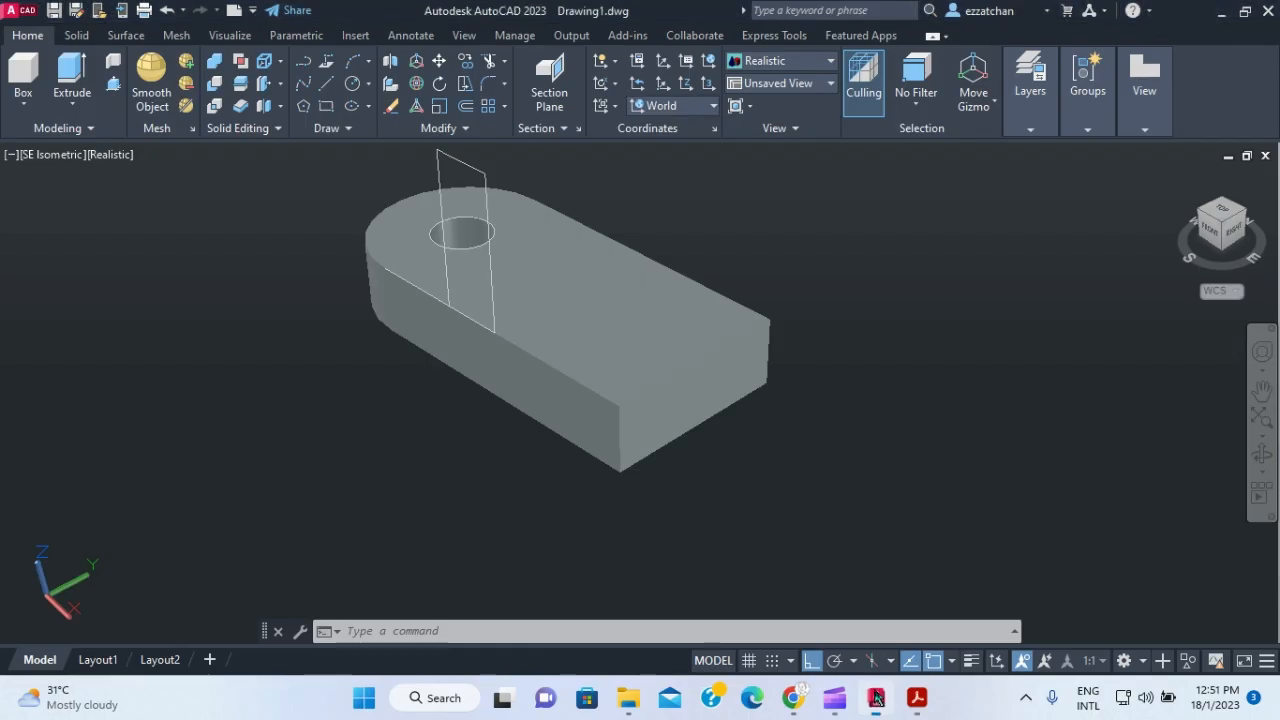
{"action": "left_click", "coordinate": [414, 288]}
{"action": "key", "text": "Escape"}
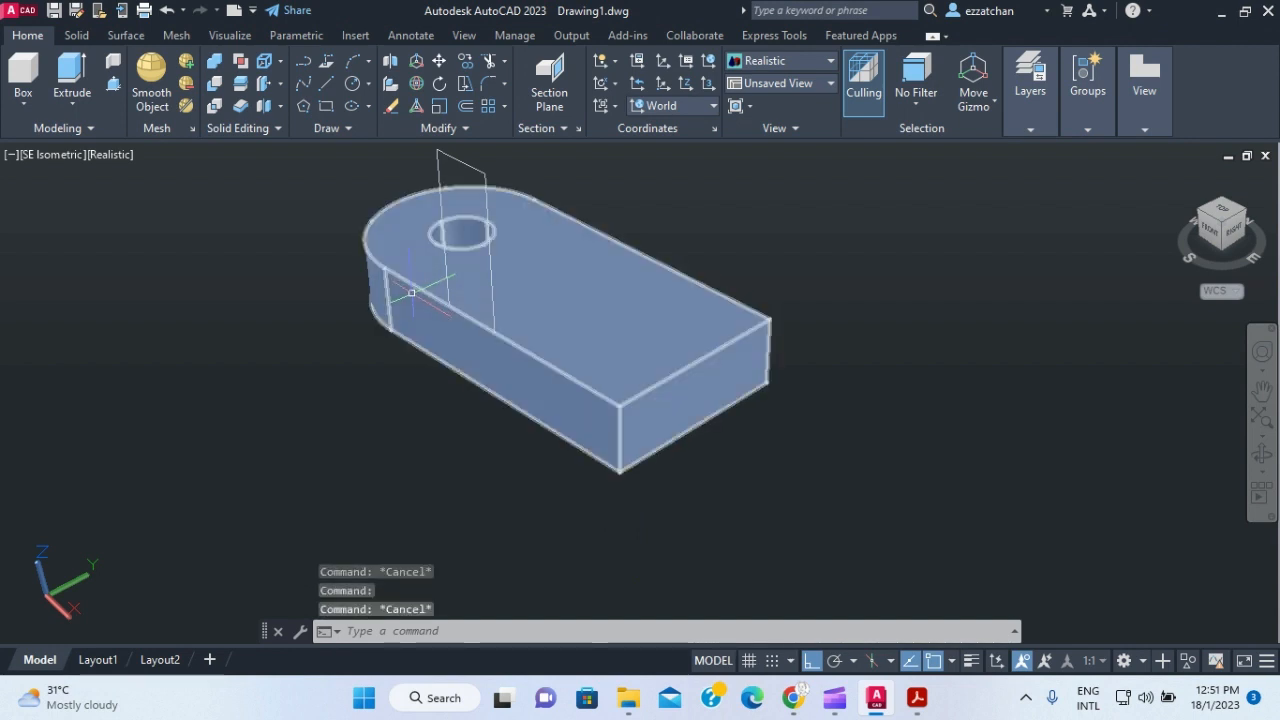
{"action": "left_click", "coordinate": [414, 283]}
{"action": "key", "text": "Escape"}
{"action": "left_click", "coordinate": [414, 290]}
{"action": "key", "text": "Escape"}
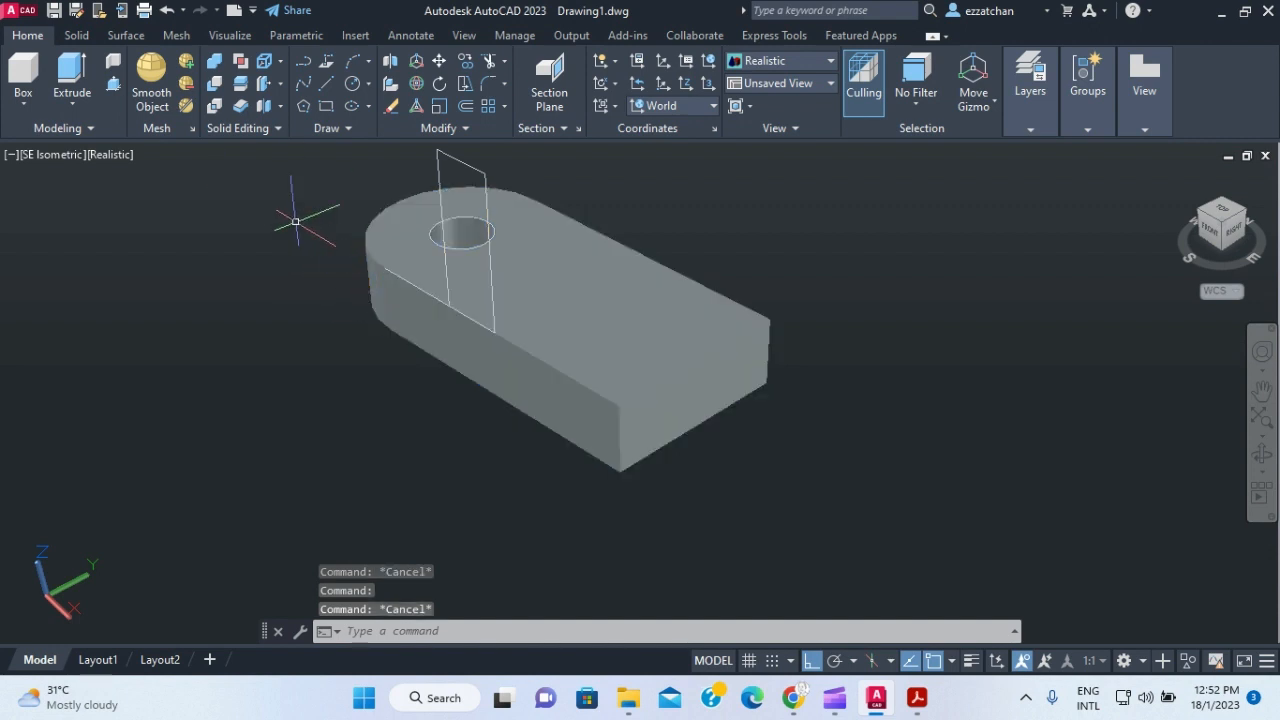
- Set the visual style to 2D Wireframe and erase the 30 long construction line on the base's top front edge
{"action": "left_click", "coordinate": [117, 157]}
{"action": "left_click", "coordinate": [160, 206]}
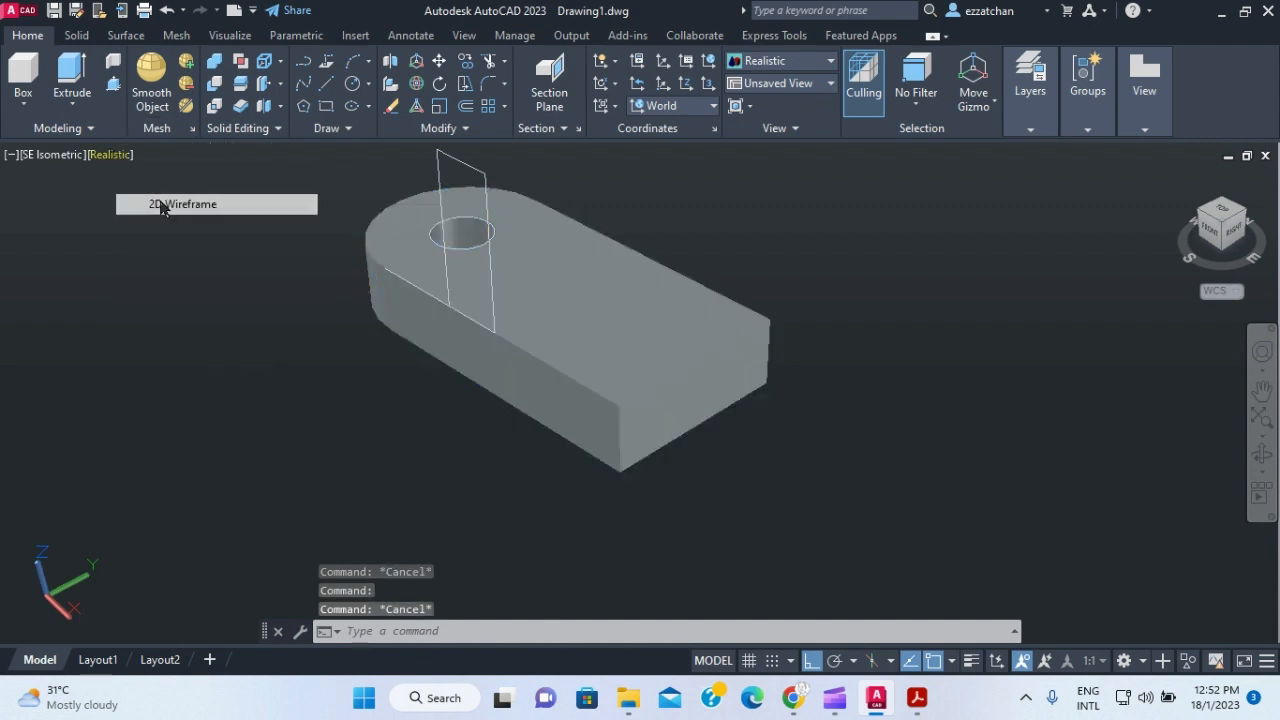
{"action": "left_click", "coordinate": [435, 296]}
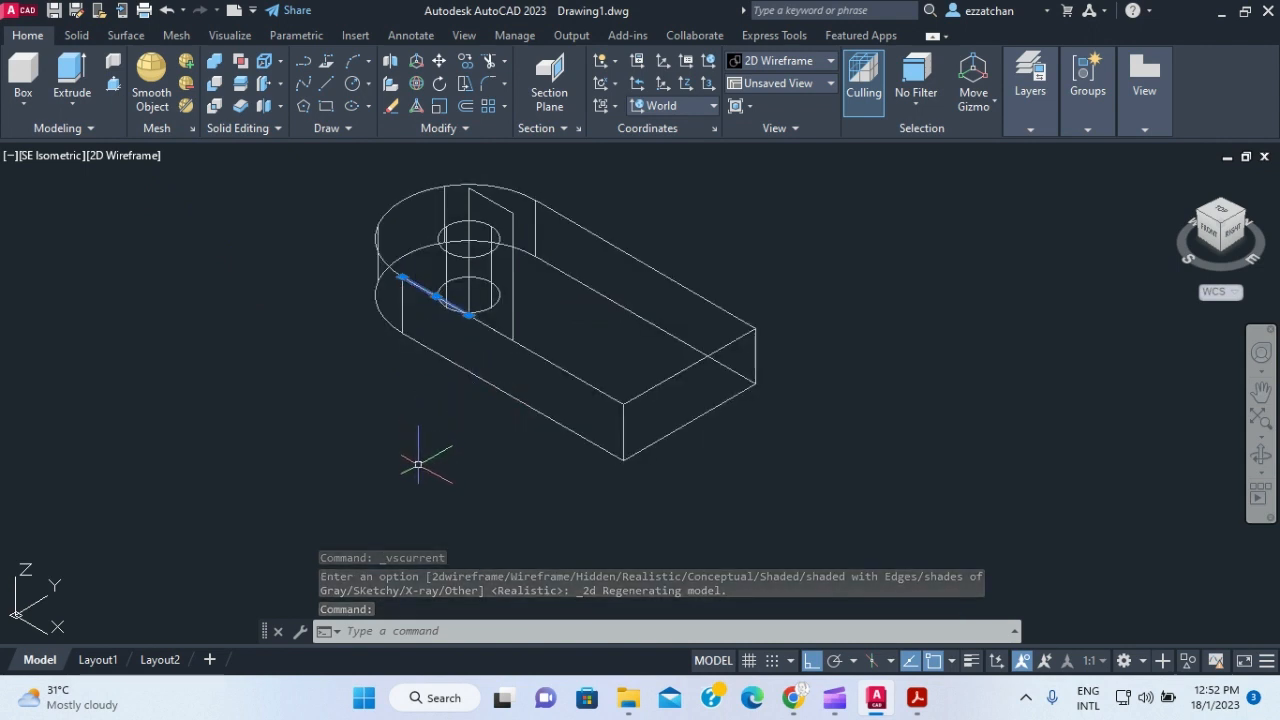
{"action": "key", "text": "Delete"}
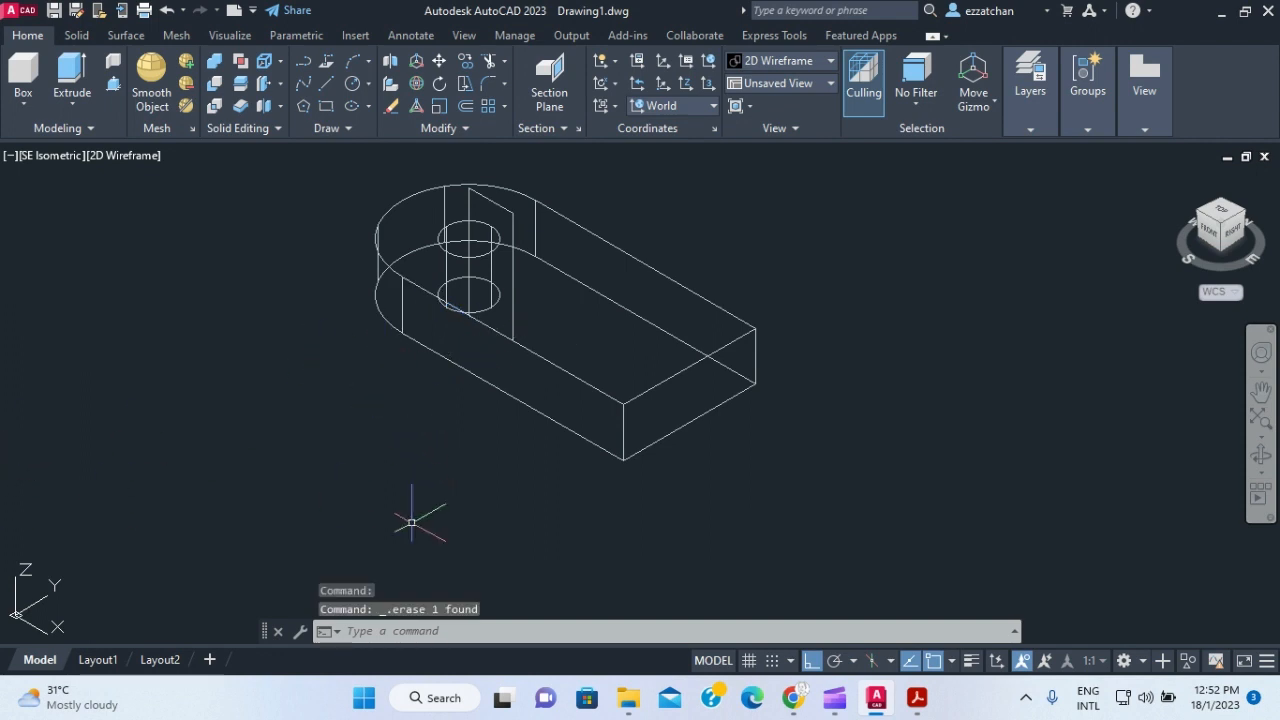
- Join the four lines of the upright 20 by 50 rectangle into one closed polyline
{"action": "scroll", "coordinate": [597, 487], "scroll_direction": "up", "scroll_amount": 4}
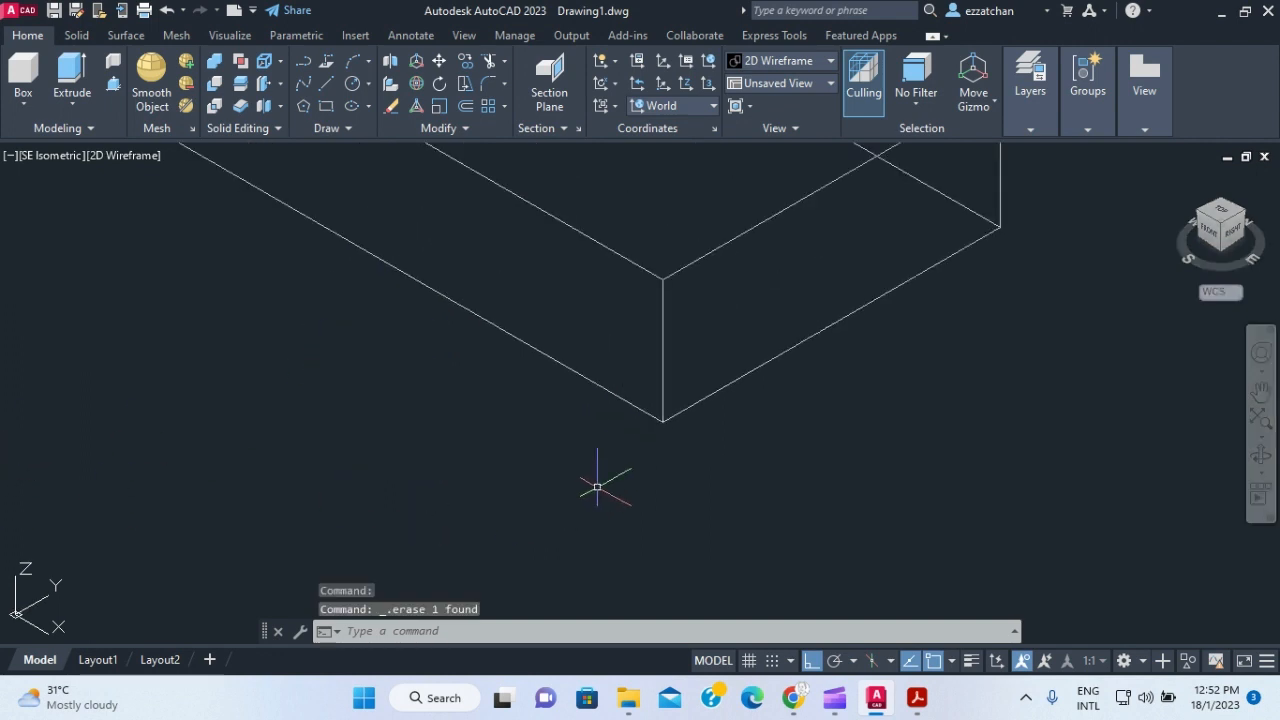
{"action": "left_click", "coordinate": [1261, 391]}
{"action": "left_click_drag", "start_coordinate": [763, 414], "coordinate": [772, 540]}
{"action": "left_click_drag", "start_coordinate": [794, 437], "coordinate": [854, 577]}
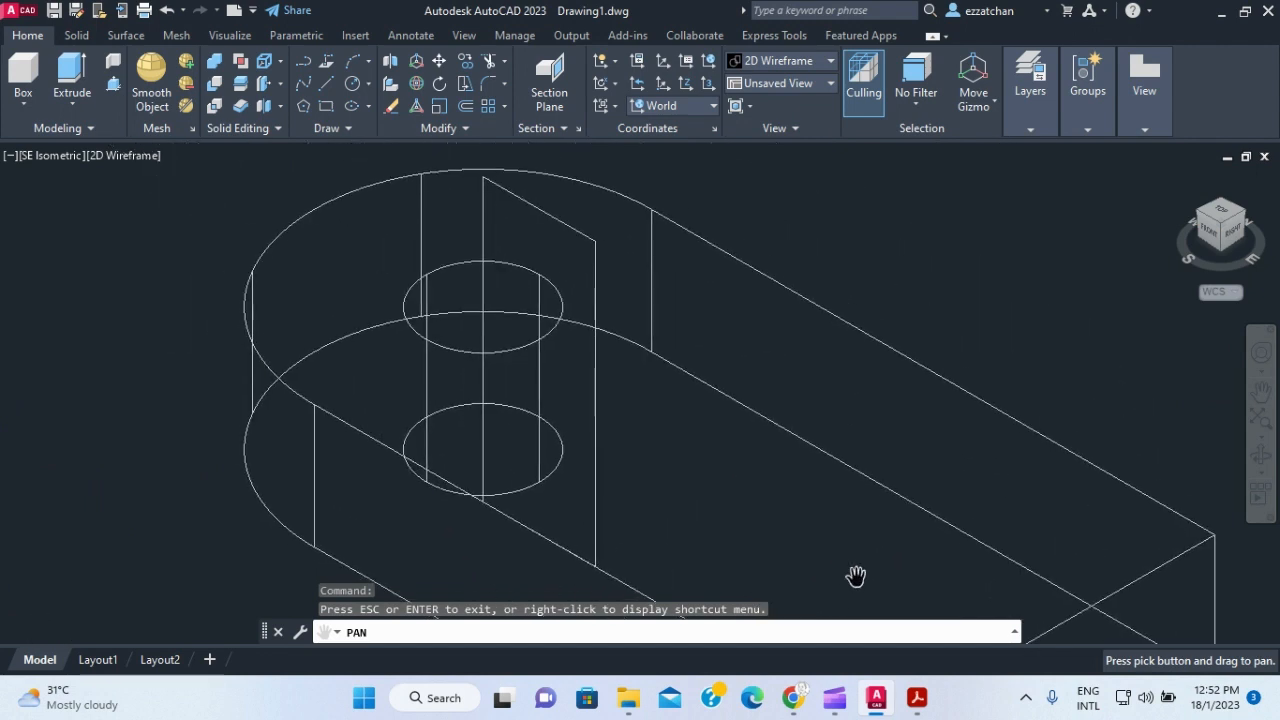
{"action": "key", "text": "Escape"}
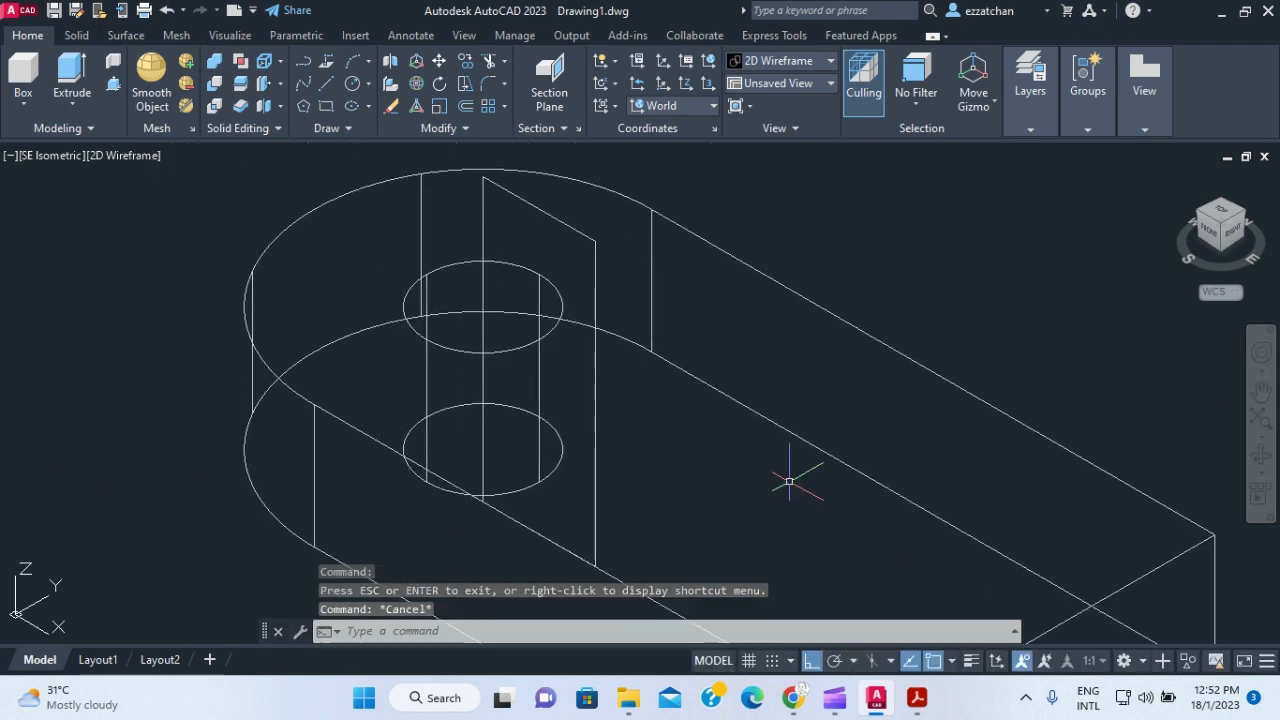
{"action": "type", "text": "jo"}
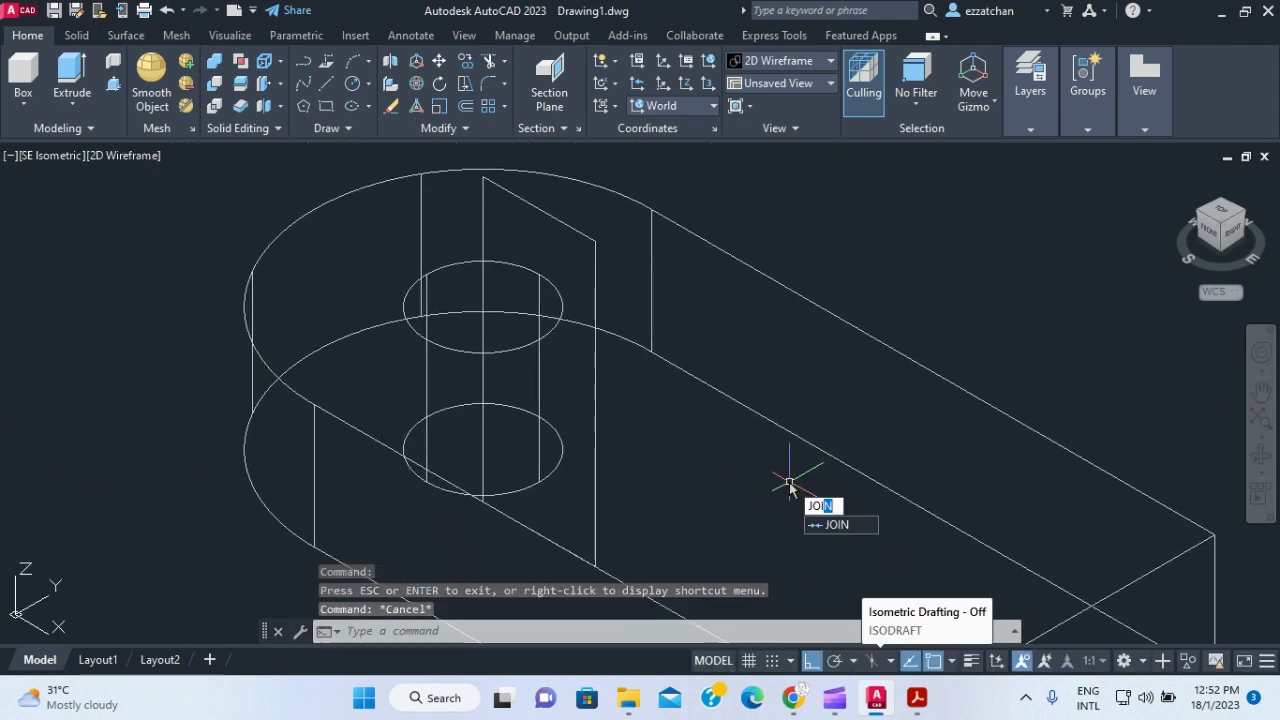
{"action": "left_click", "coordinate": [845, 532]}
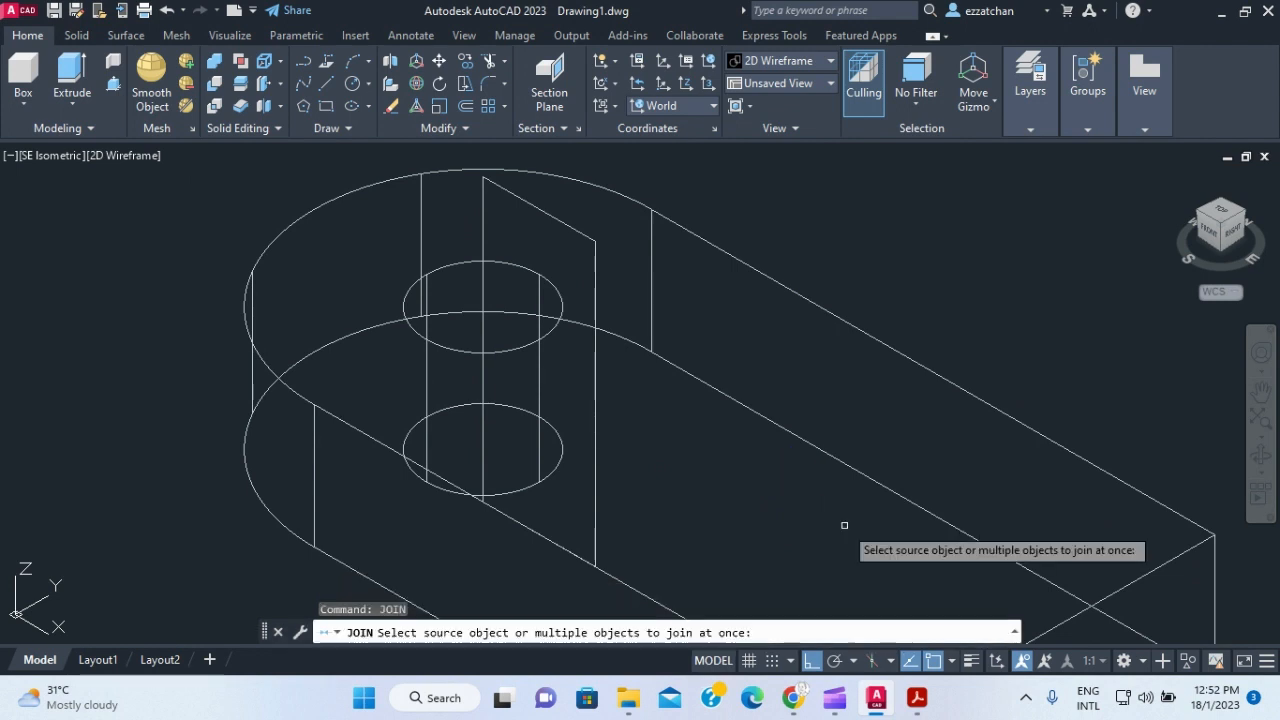
{"action": "left_click", "coordinate": [529, 527]}
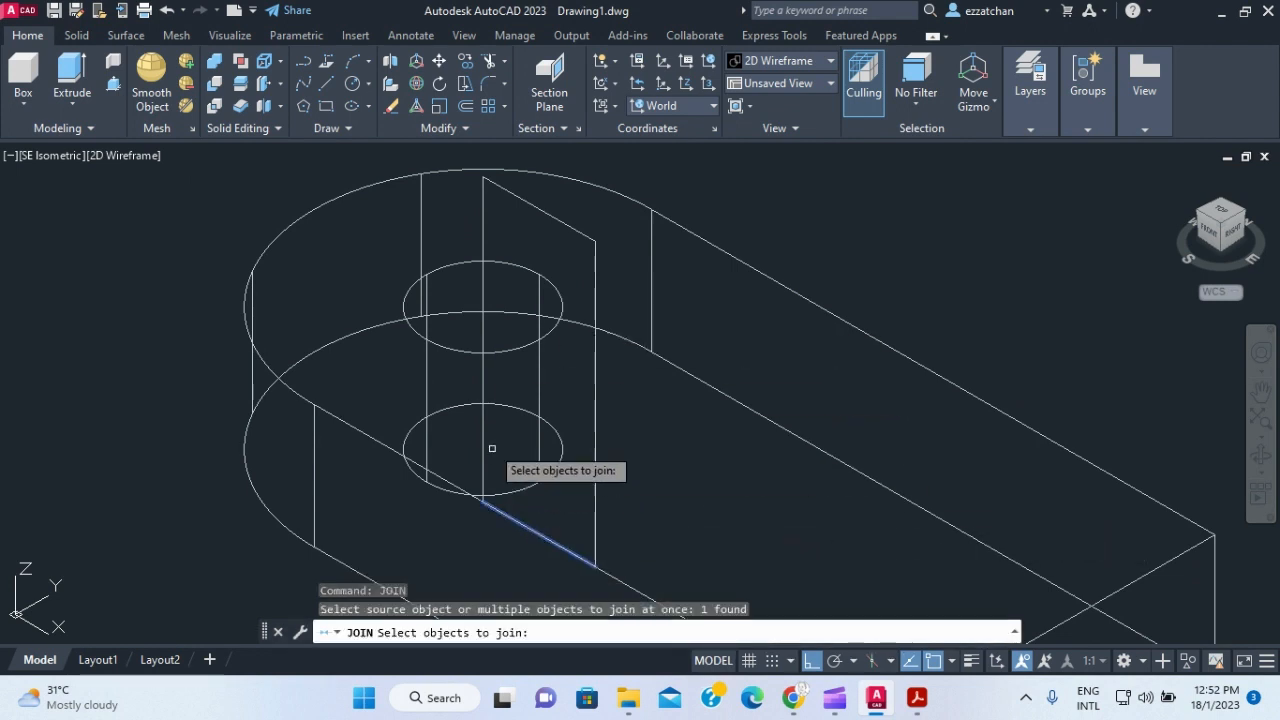
{"action": "left_click", "coordinate": [485, 380]}
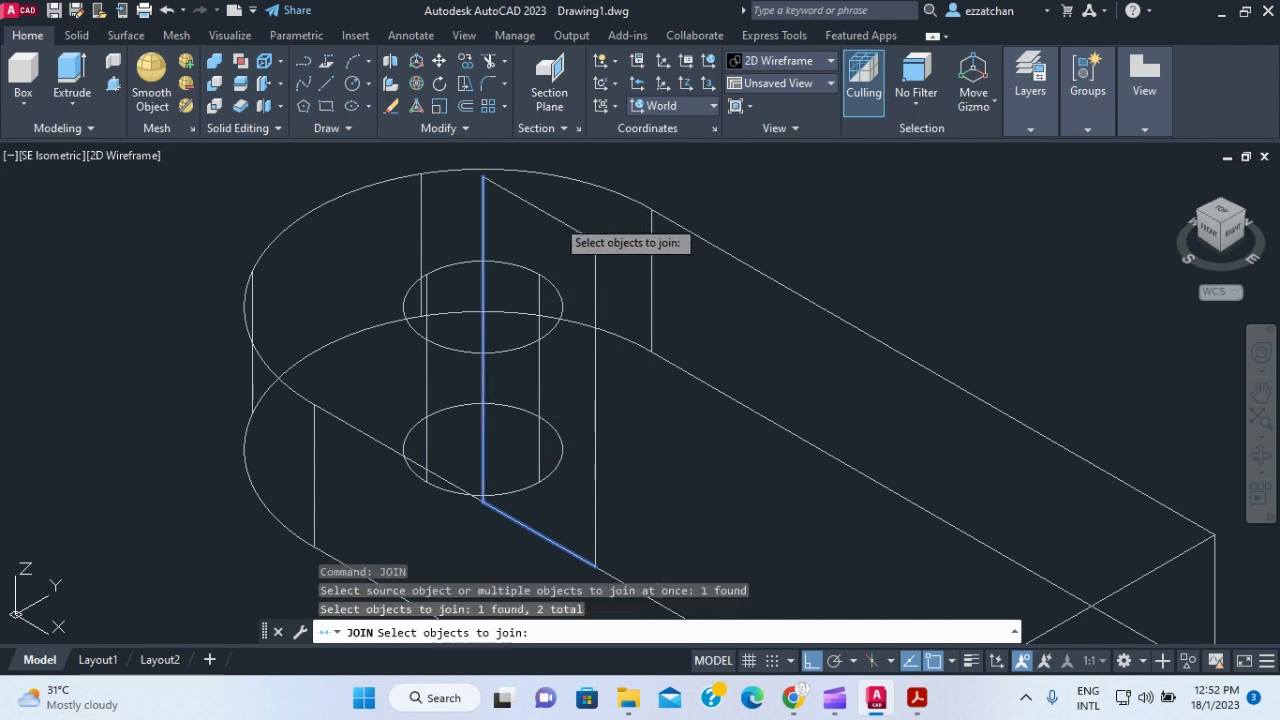
{"action": "left_click", "coordinate": [559, 214]}
{"action": "left_click", "coordinate": [594, 392]}
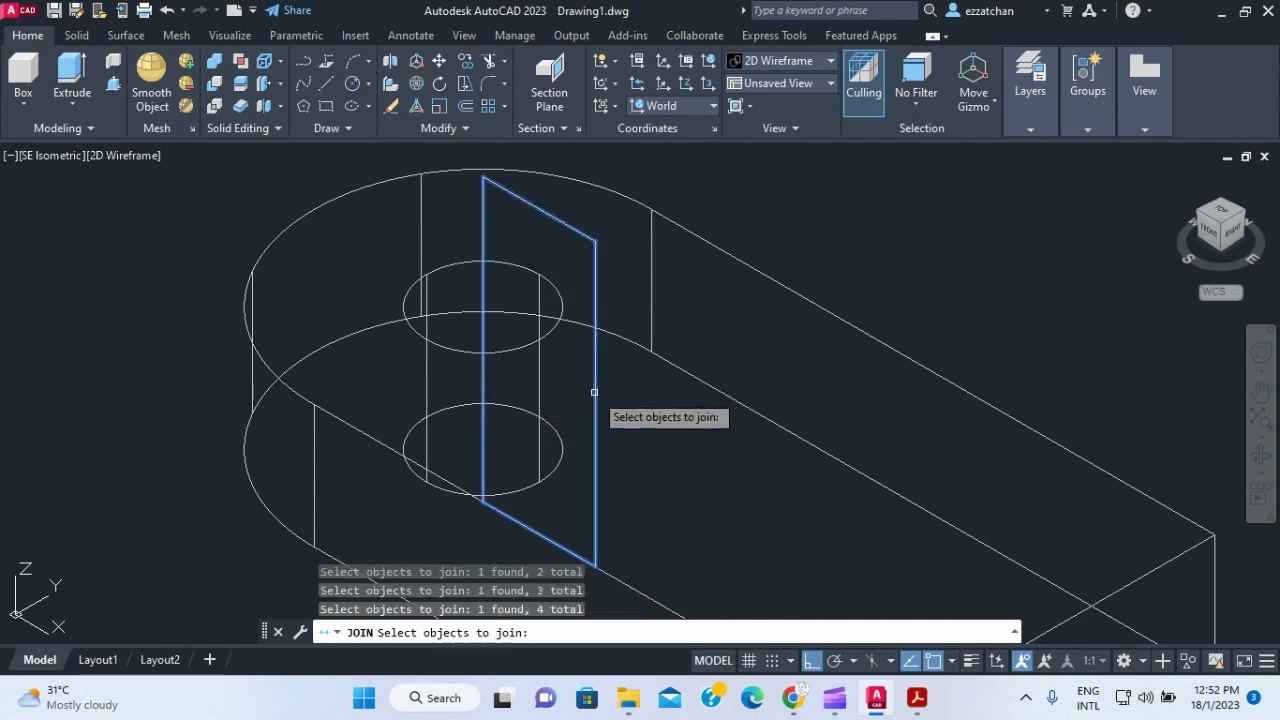
{"action": "key", "text": "Return"}
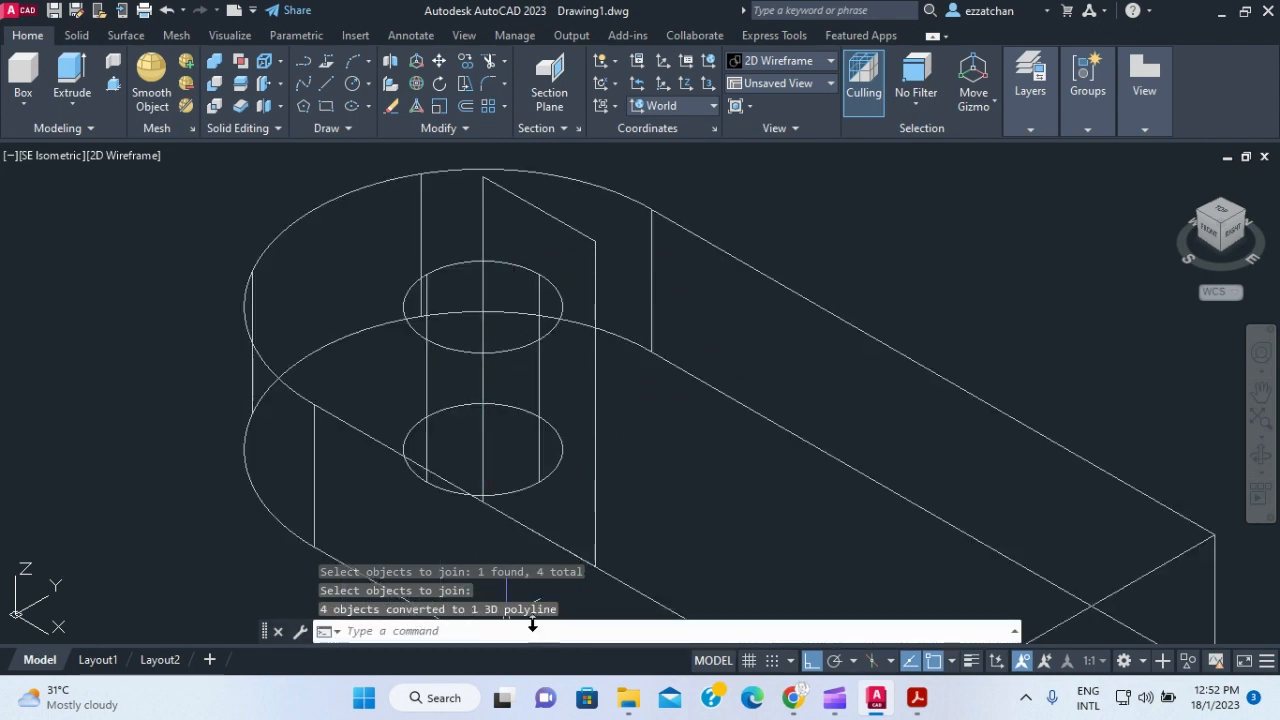
- Extrude the closed 20 by 50 upright profile 60 across the base's width
{"action": "left_click", "coordinate": [70, 78]}
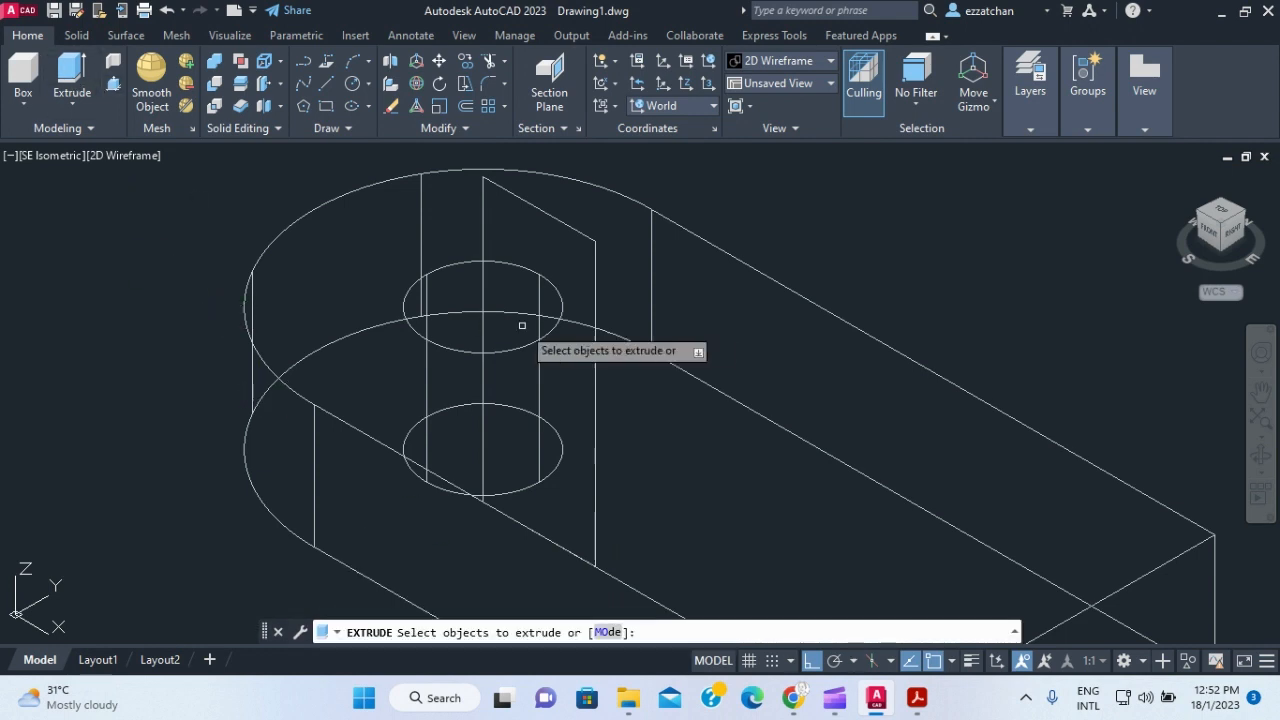
{"action": "left_click", "coordinate": [598, 315]}
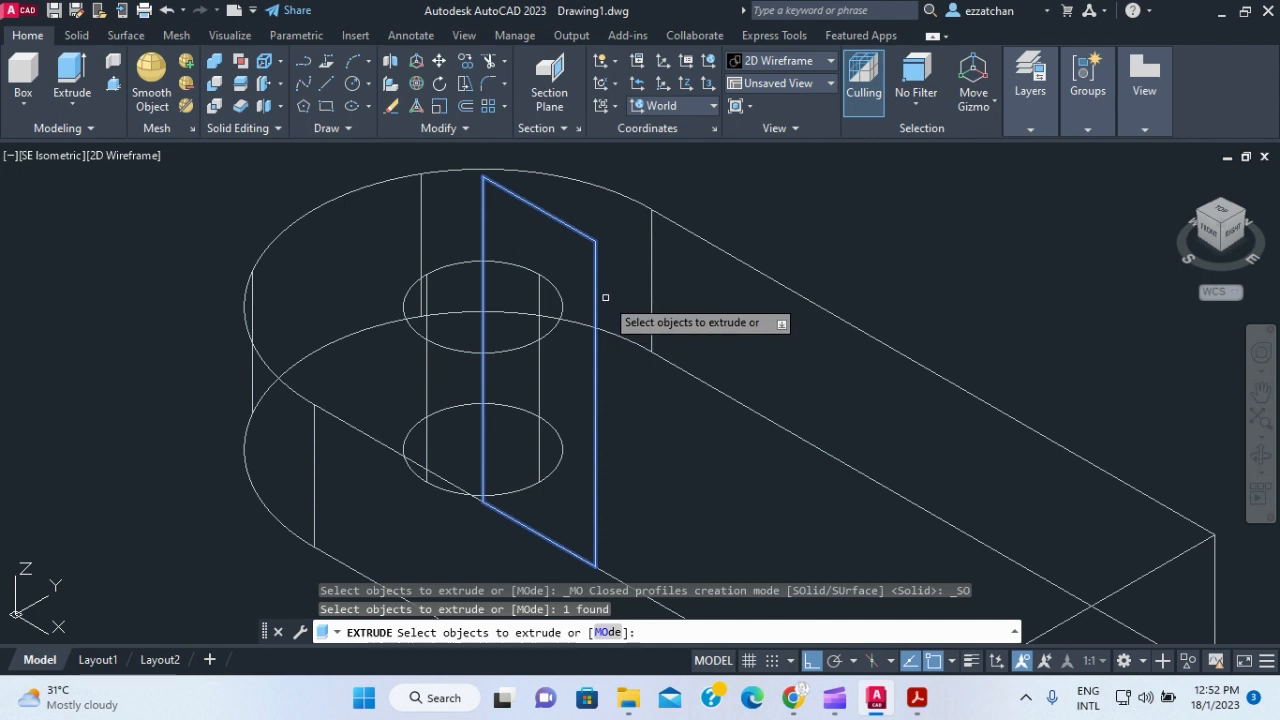
{"action": "key", "text": "Return"}
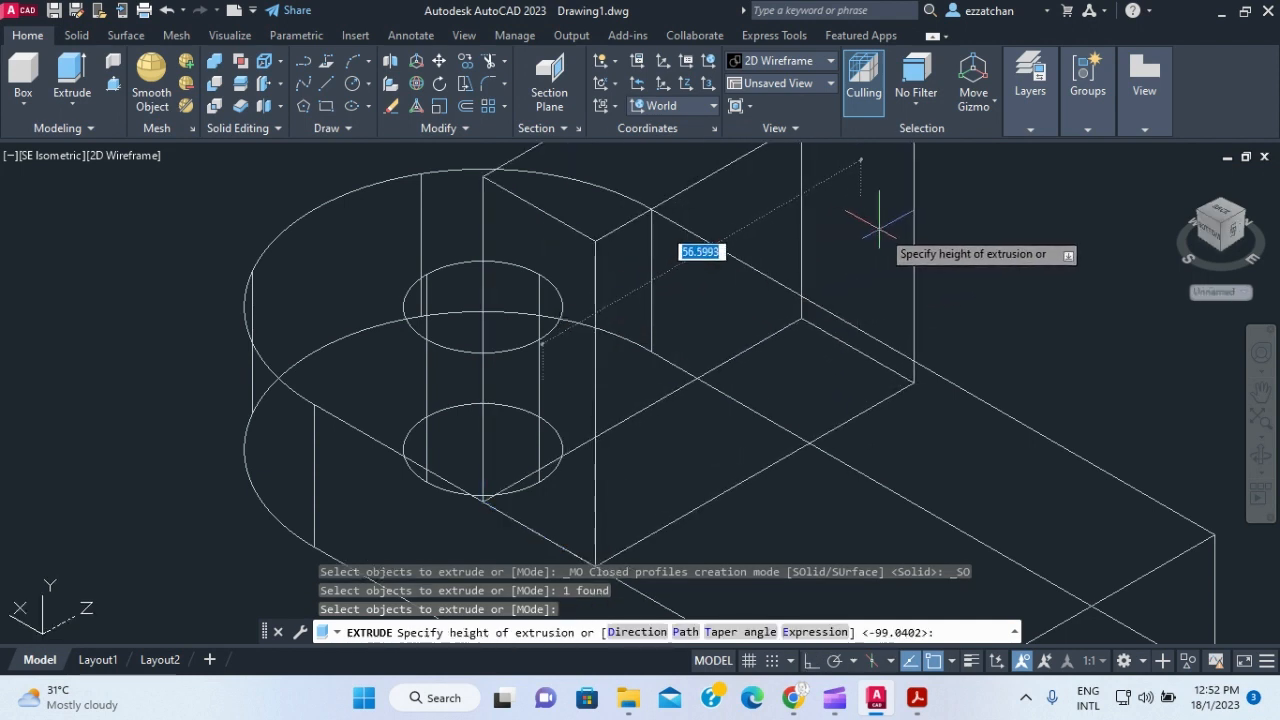
{"action": "type", "text": "60"}
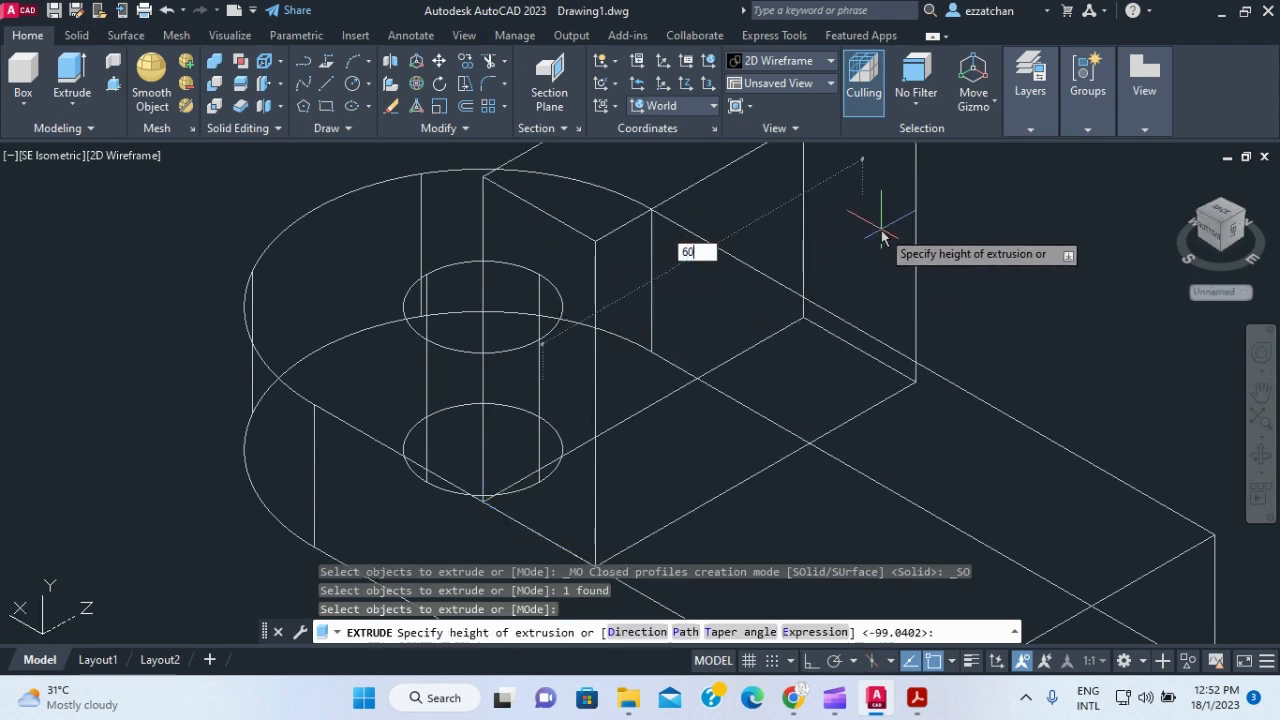
{"action": "key", "text": "Return"}
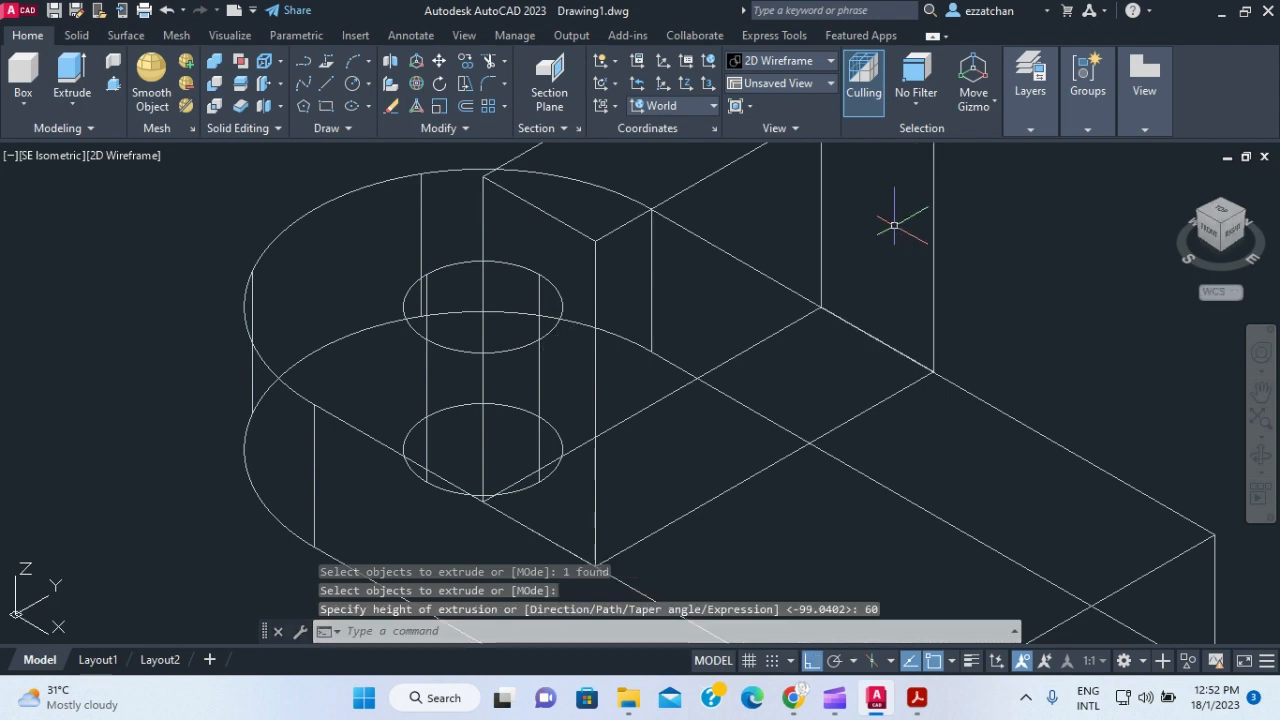
{"action": "key", "text": "Escape"}
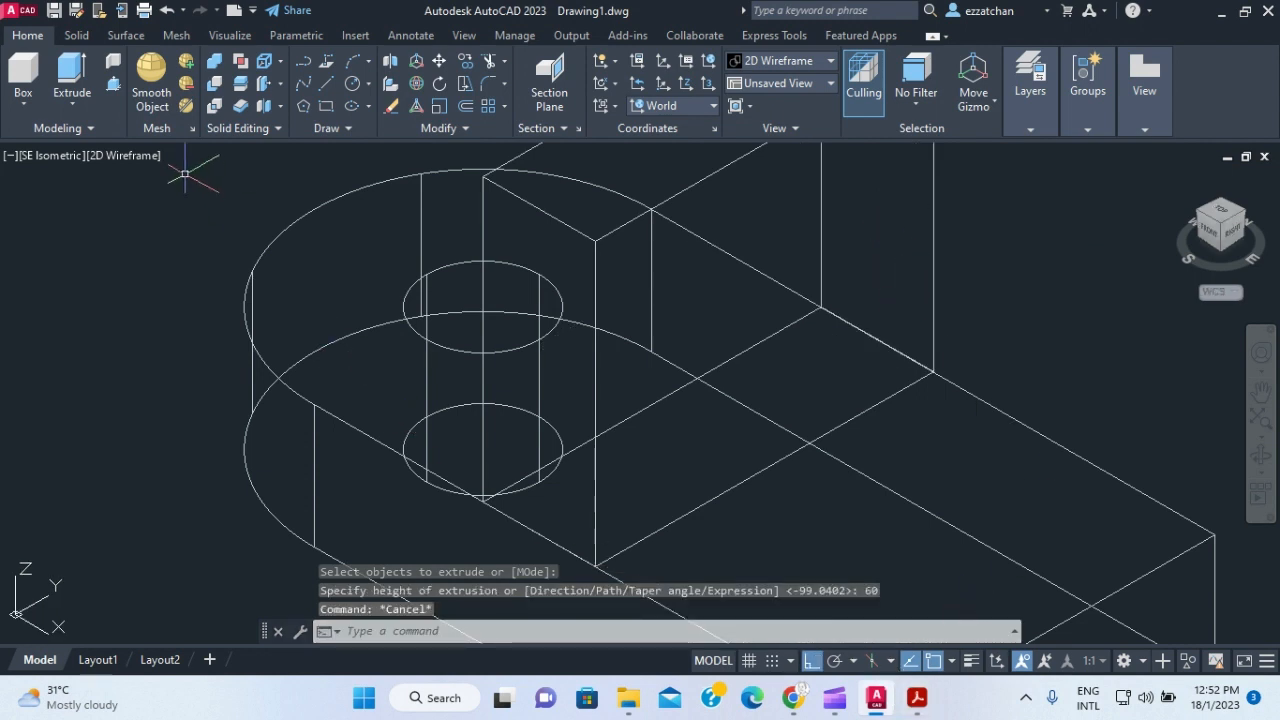
- Set the visual style to Shaded with edges
{"action": "left_click", "coordinate": [116, 157]}
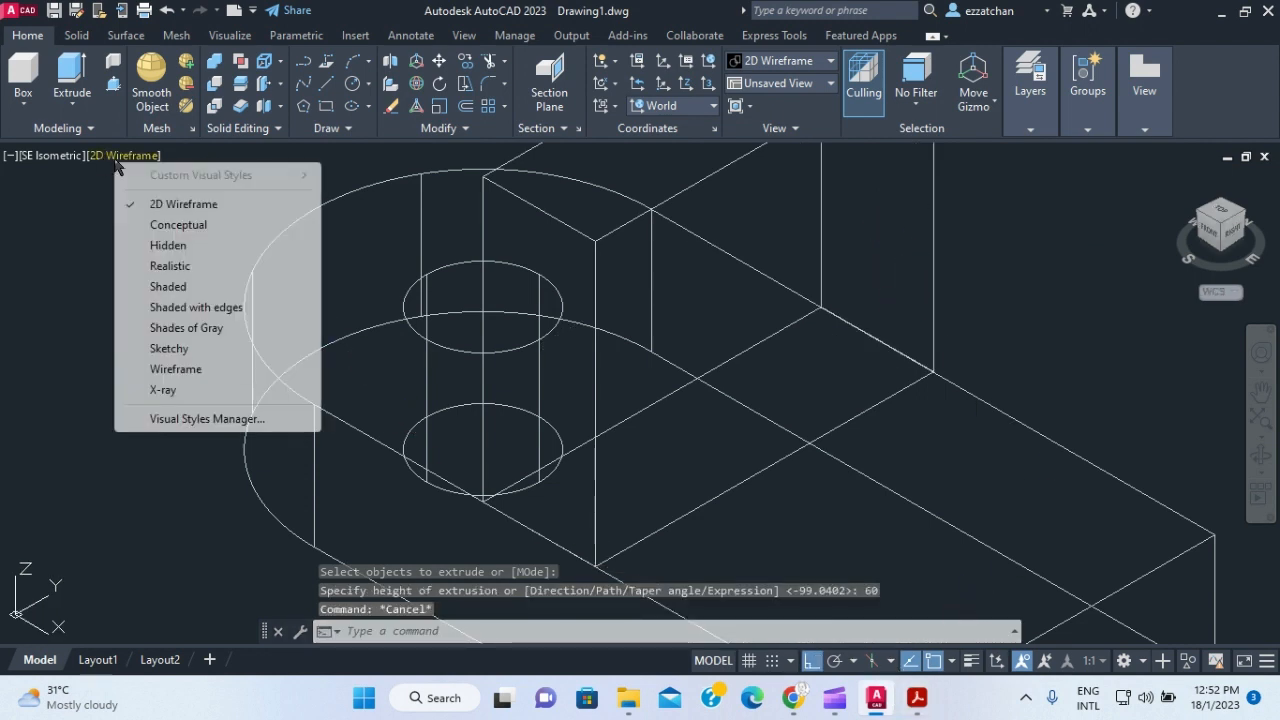
{"action": "left_click", "coordinate": [183, 309]}
{"action": "scroll", "coordinate": [941, 424], "scroll_direction": "down", "scroll_amount": 3}
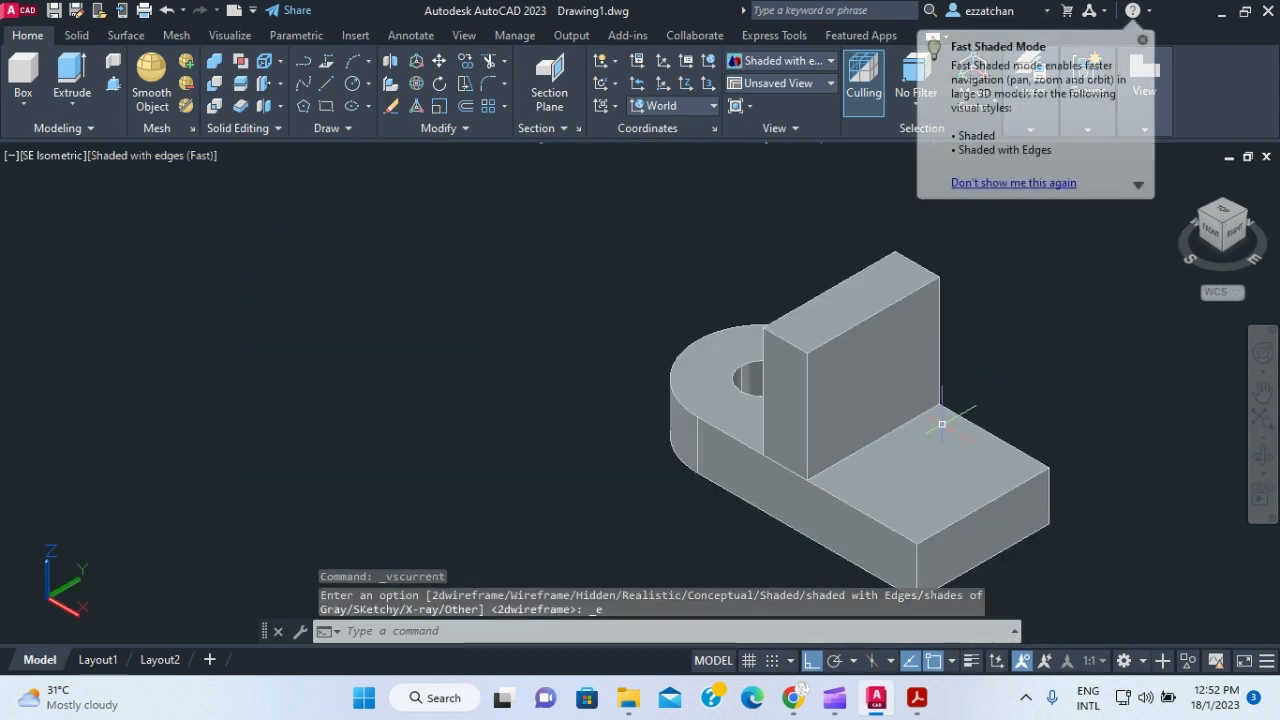
- Check the Acrobat drawing and, in AutoCAD, draw a line from the upright's outer top front corner 50 towards the rounded end and 30 across the width
{"action": "left_click", "coordinate": [917, 698]}
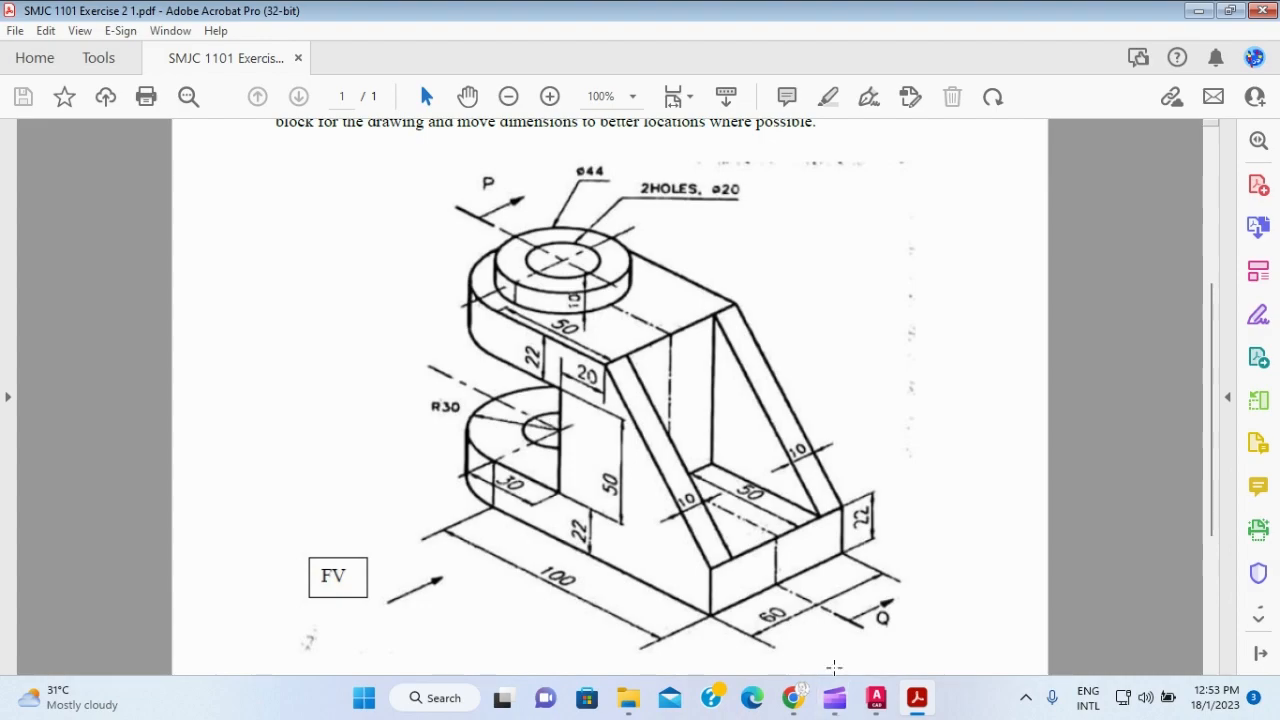
{"action": "left_click", "coordinate": [878, 698]}
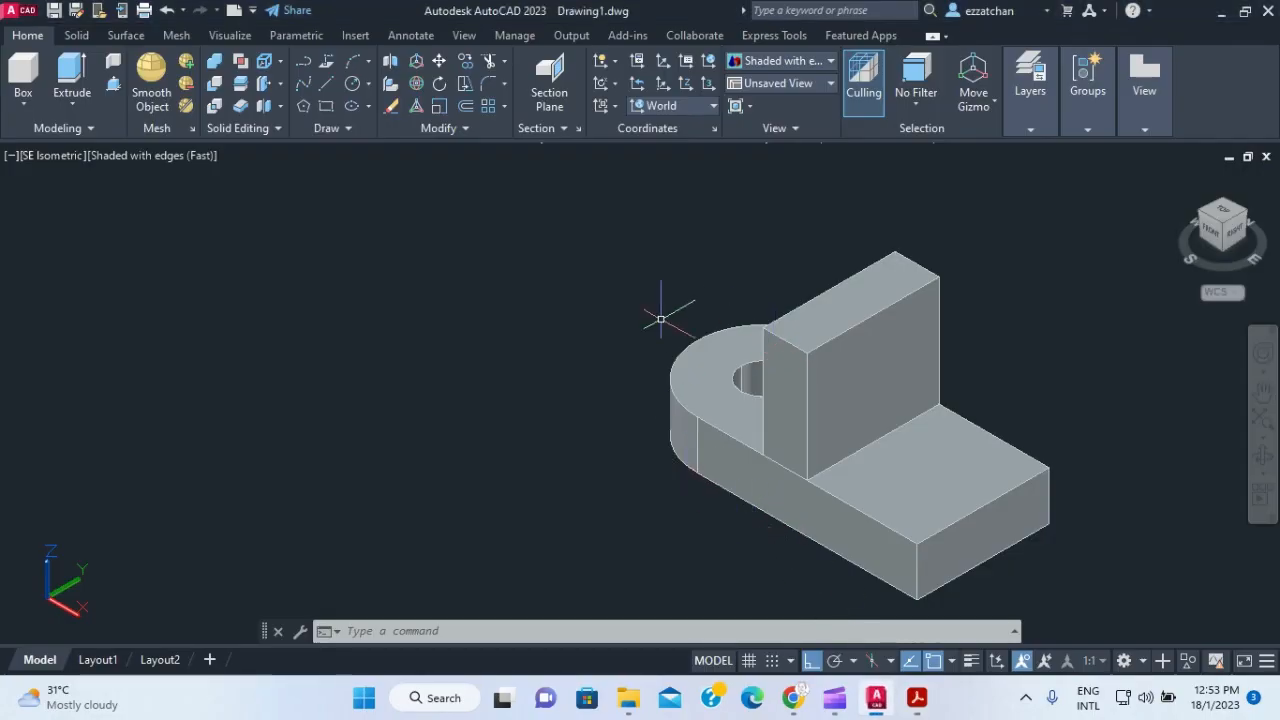
{"action": "left_click", "coordinate": [328, 84]}
{"action": "left_click", "coordinate": [806, 352]}
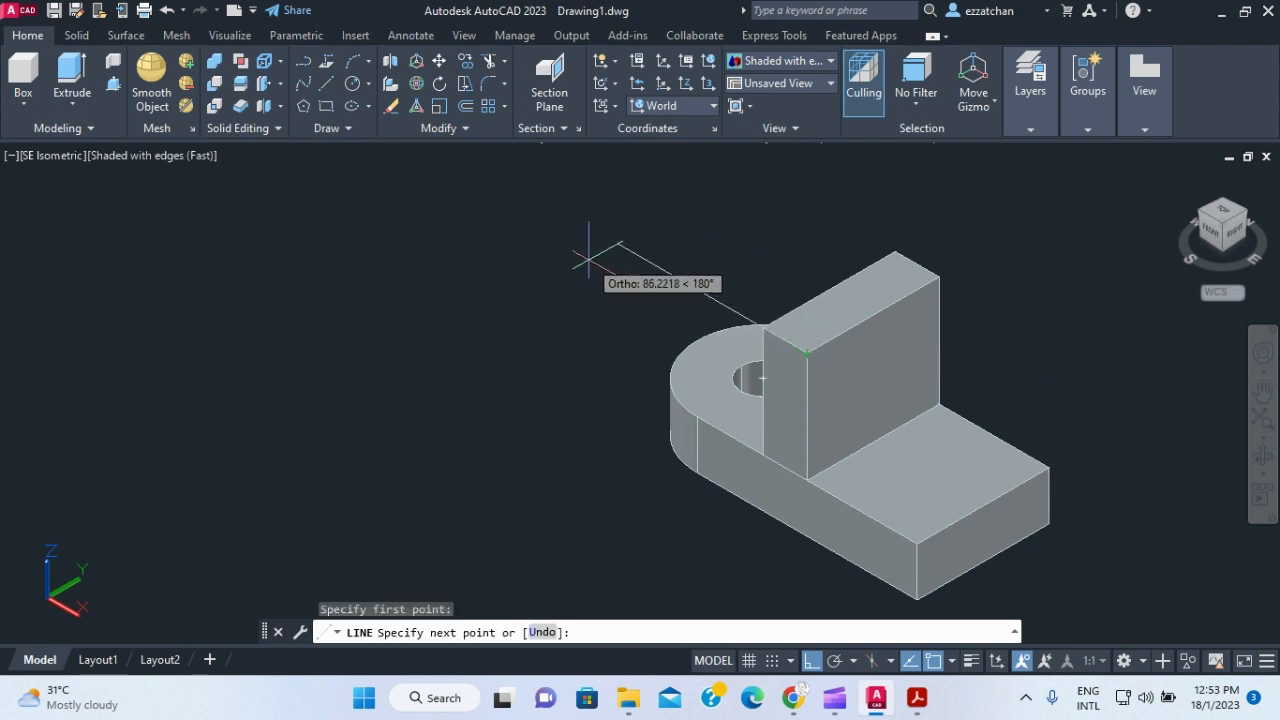
{"action": "type", "text": "5"}
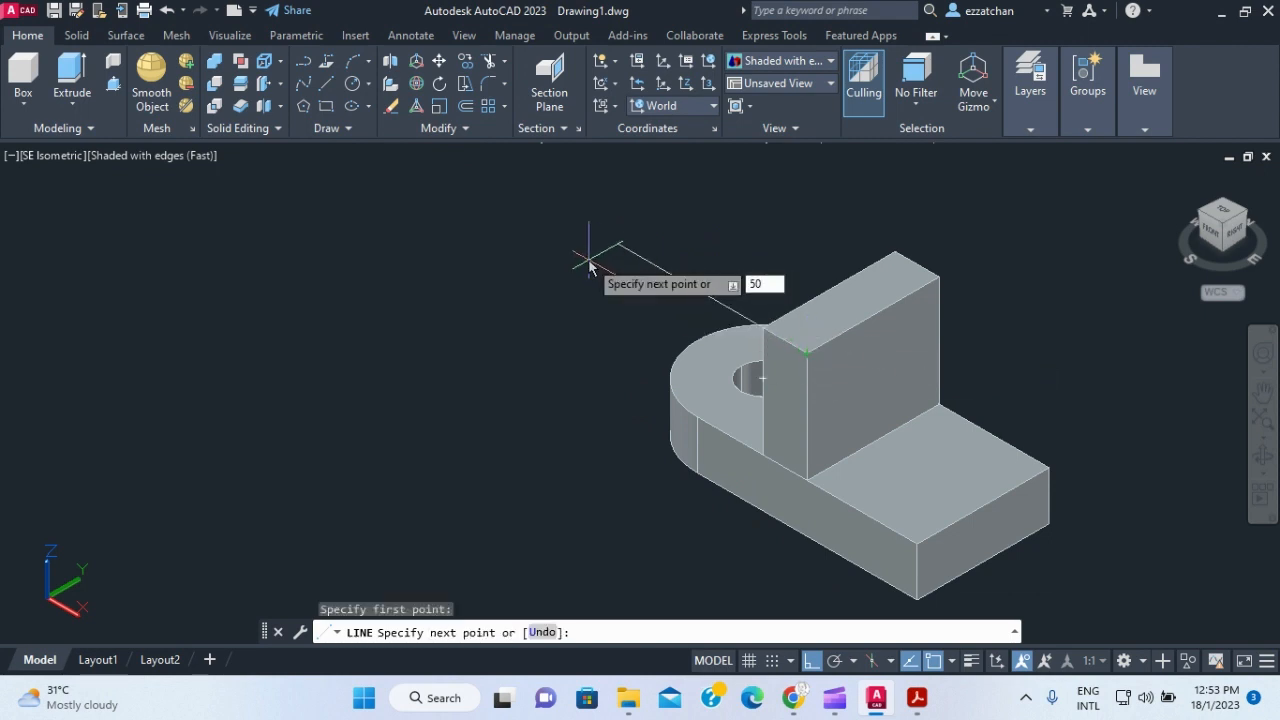
{"action": "type", "text": "0"}
{"action": "key", "text": "Return"}
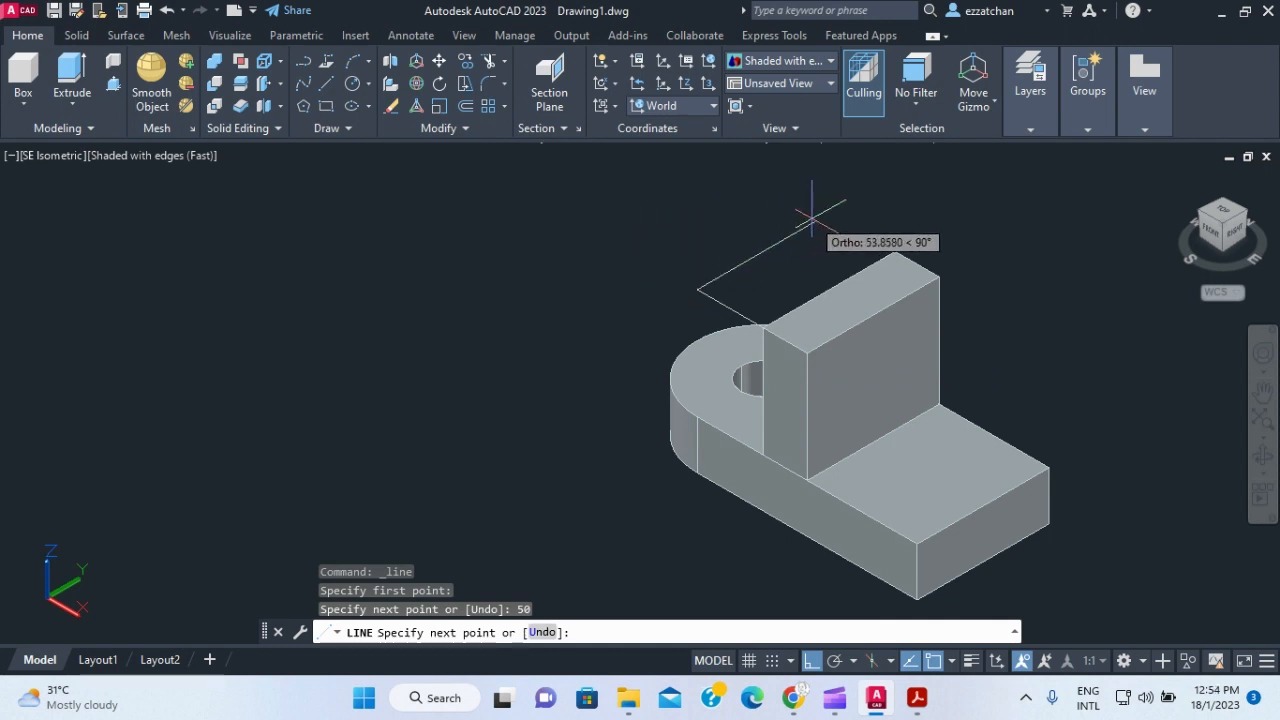
{"action": "type", "text": "30"}
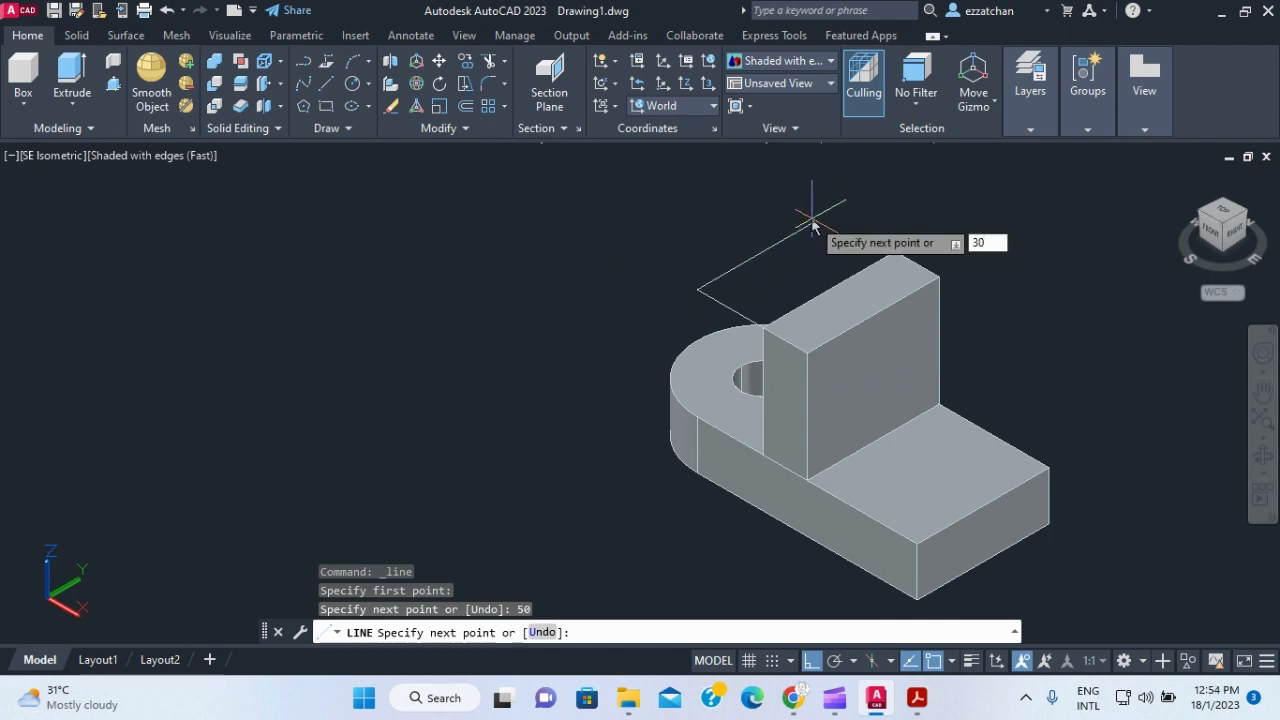
{"action": "key", "text": "Return"}
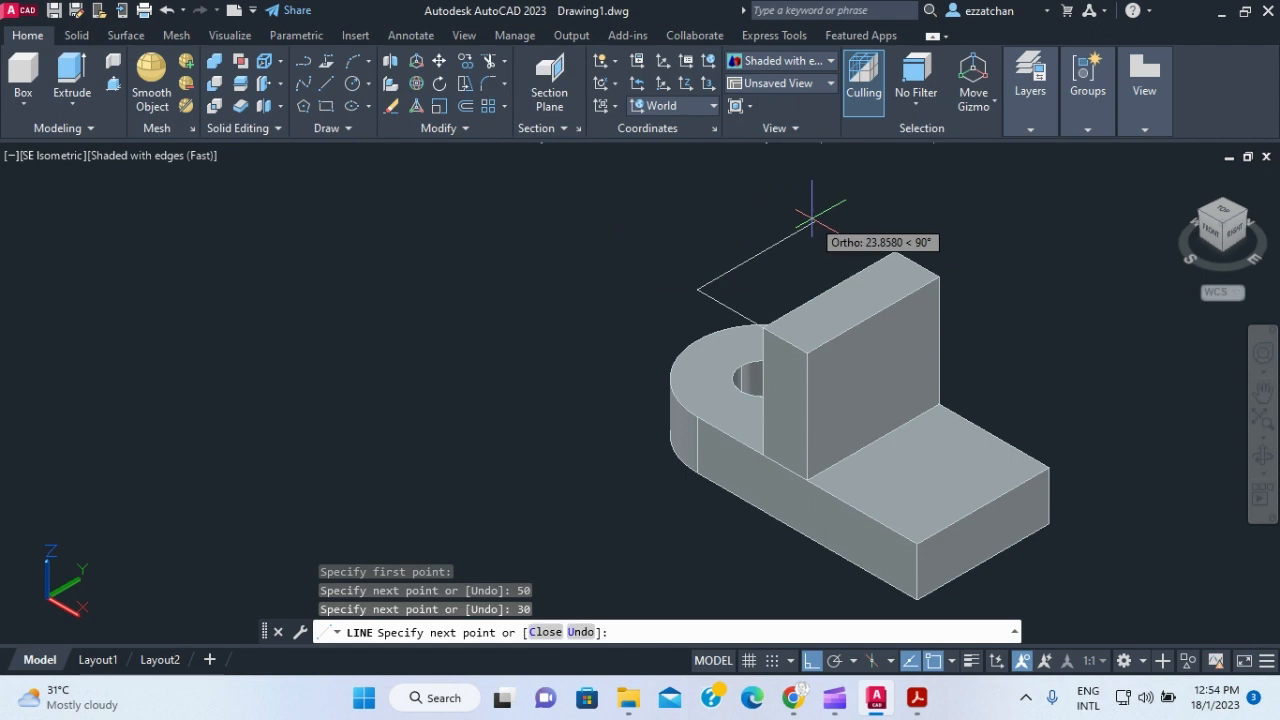
{"action": "key", "text": "Return"}
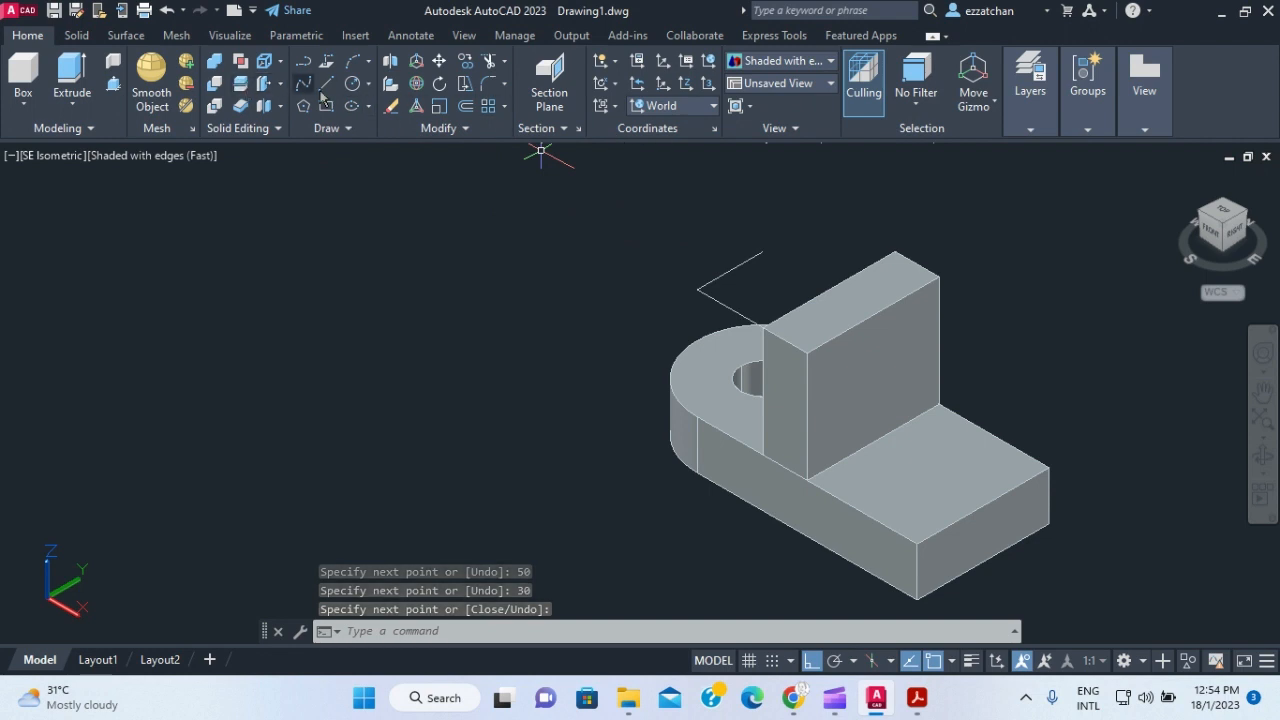
- Draw a circle of radius 30 centred on the free end of the 30 long line
{"action": "left_click", "coordinate": [352, 83]}
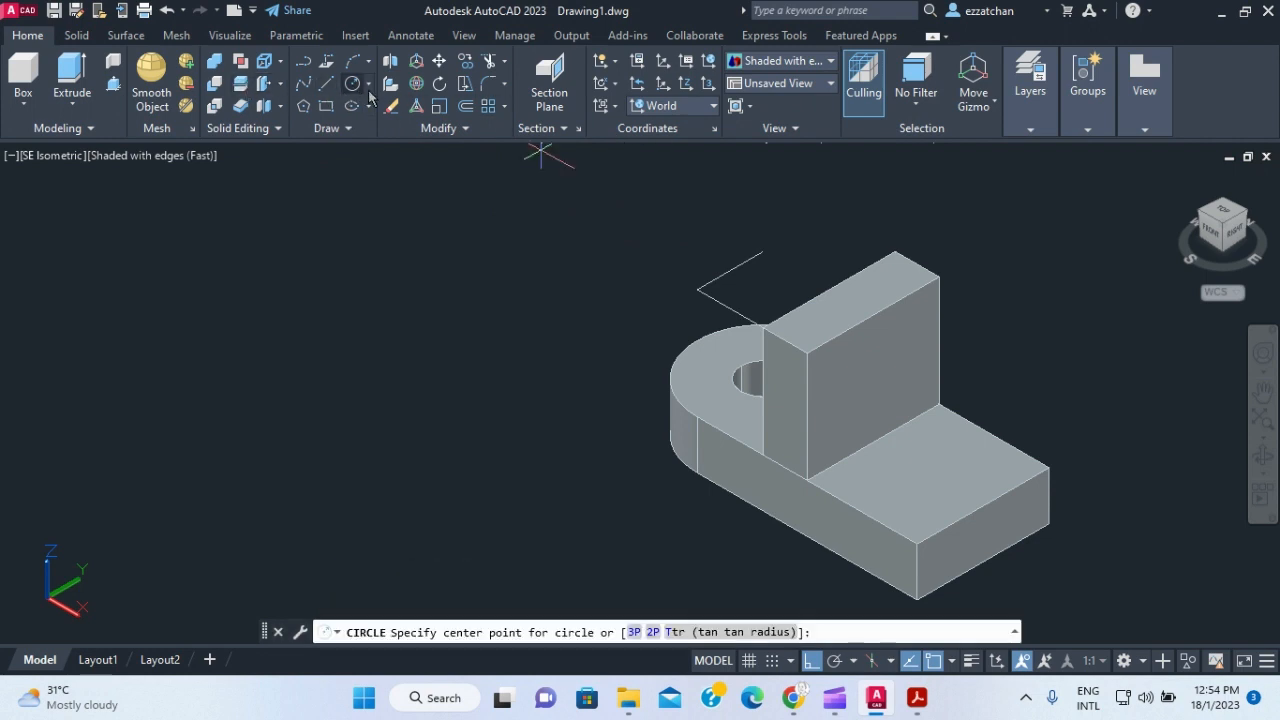
{"action": "left_click", "coordinate": [762, 250]}
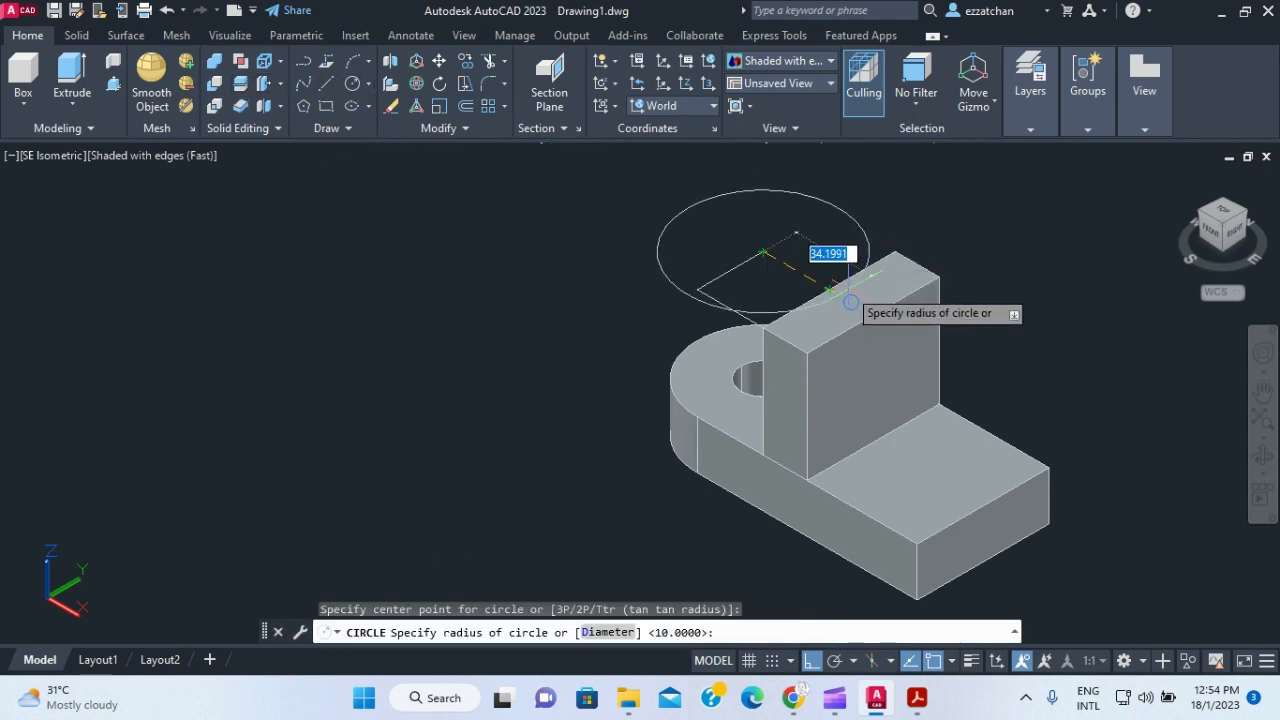
{"action": "type", "text": "30"}
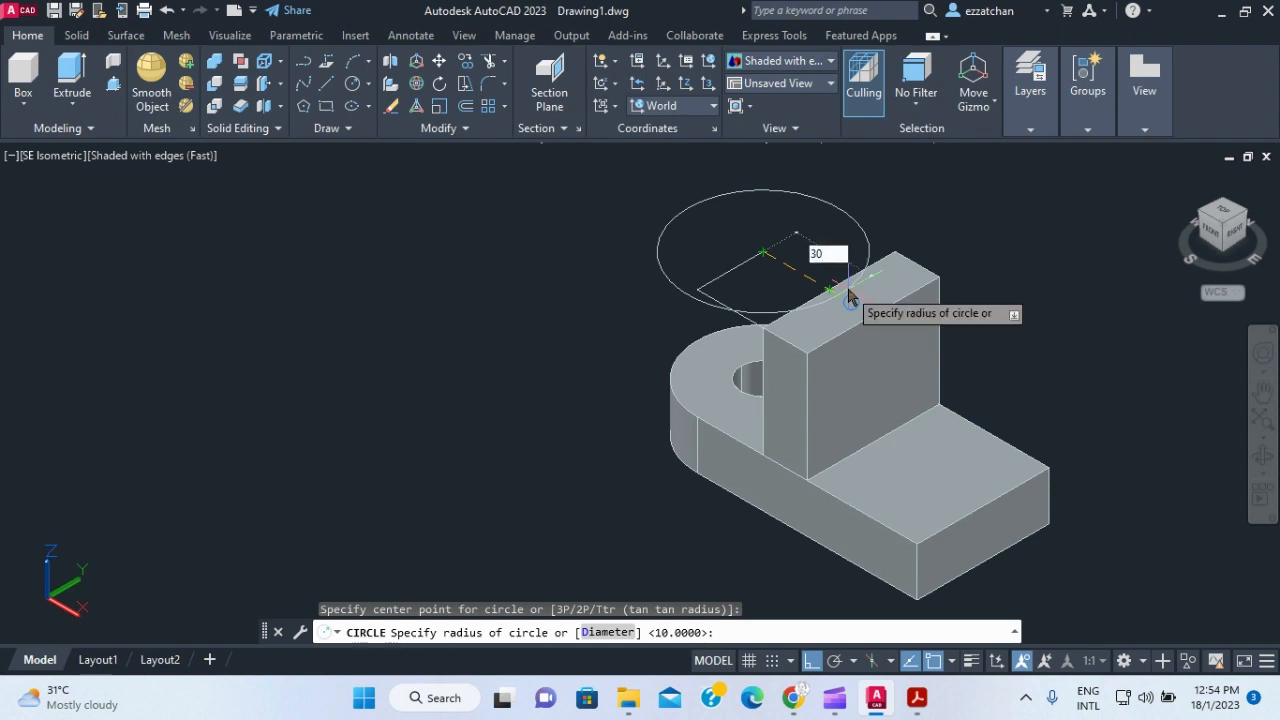
{"action": "key", "text": "Return"}
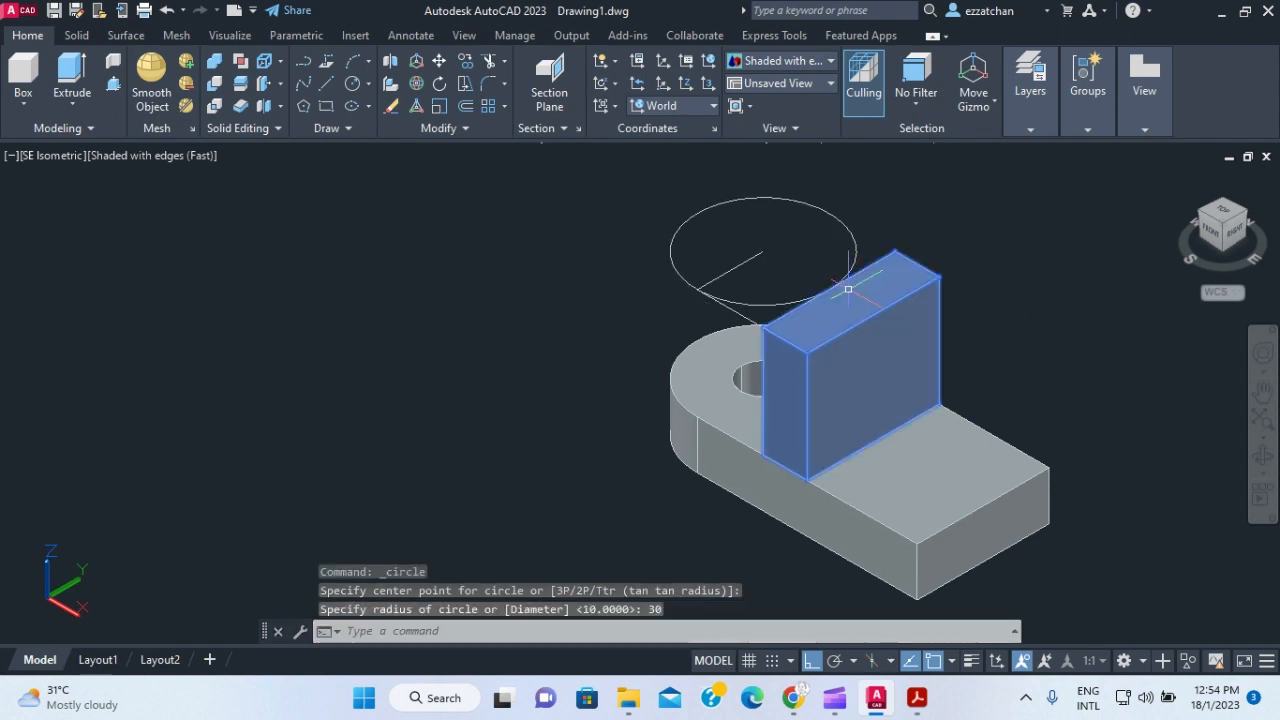
{"action": "key", "text": "Escape"}
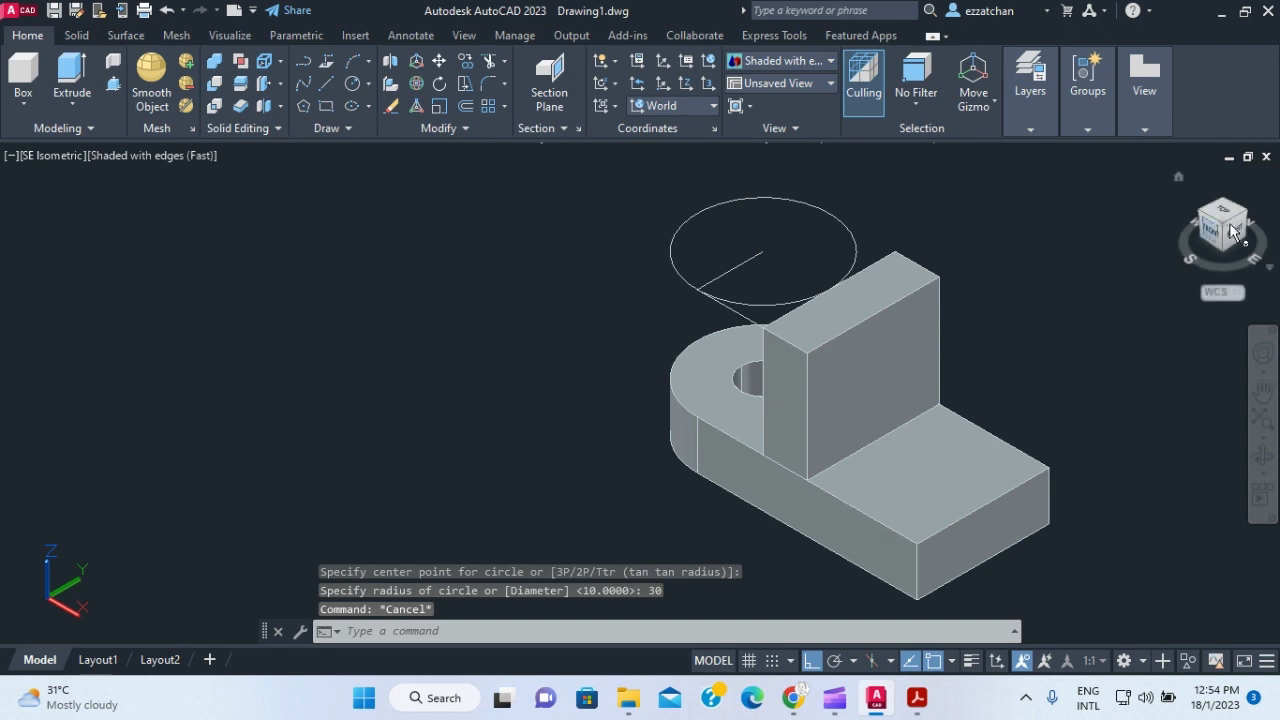
- Extend the 30 long line through the circle's centre to the circle's far side
{"action": "left_click", "coordinate": [505, 63]}
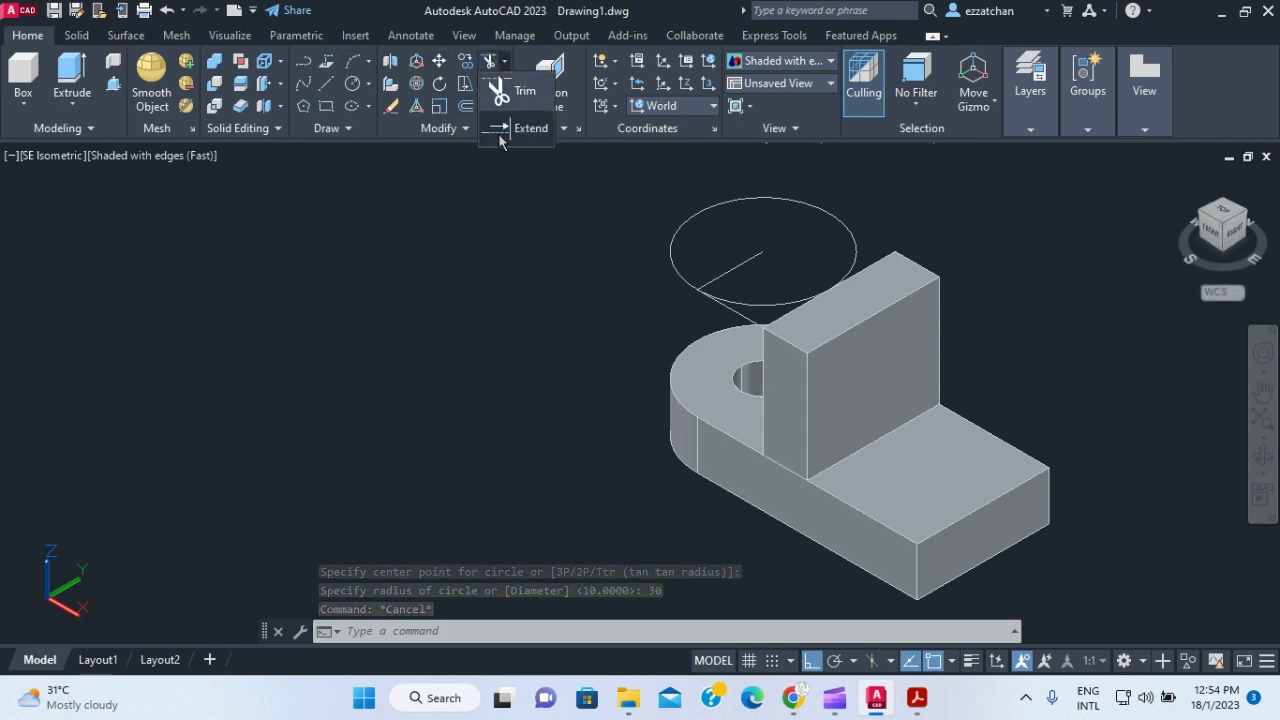
{"action": "left_click", "coordinate": [502, 134]}
{"action": "left_click", "coordinate": [756, 257]}
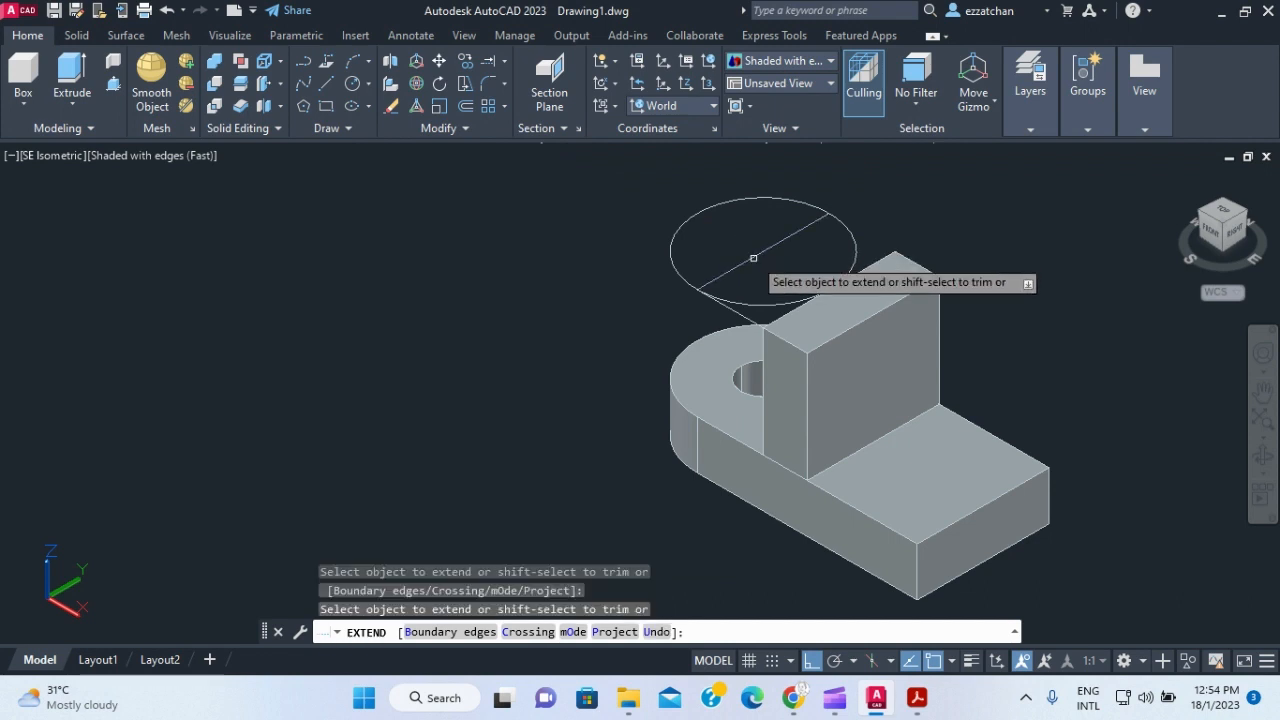
{"action": "key", "text": "Escape"}
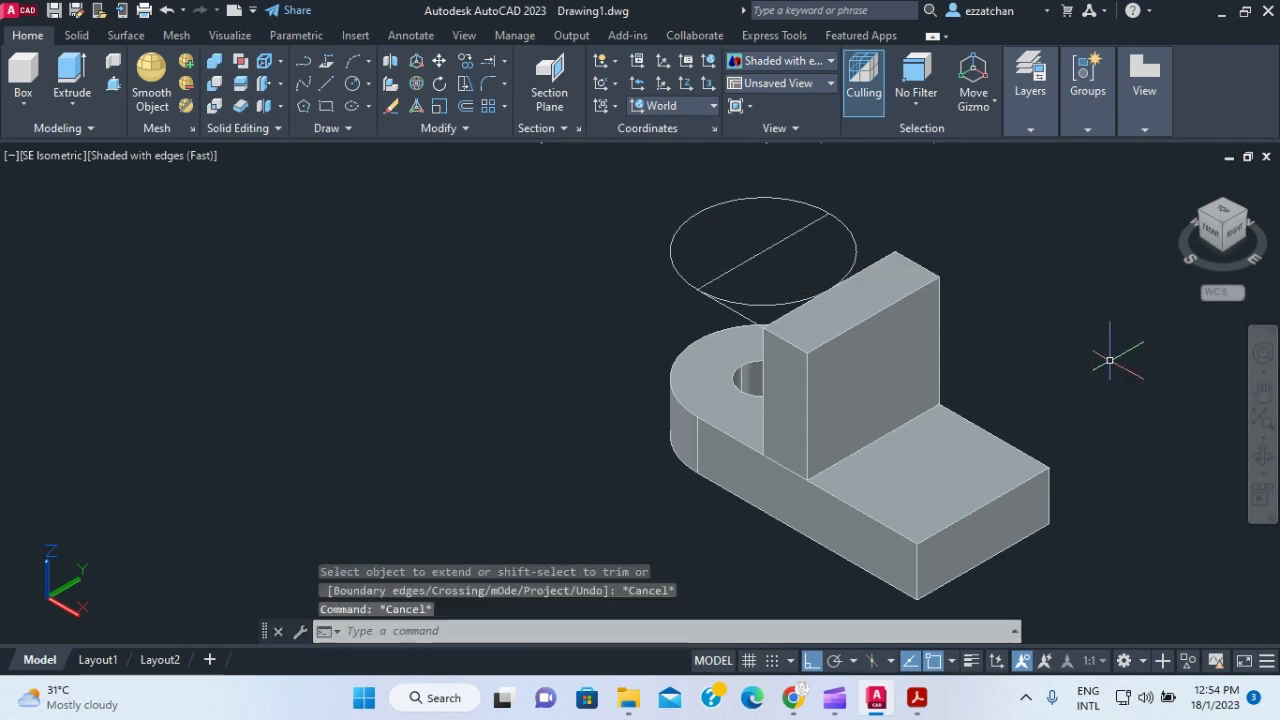
{"action": "left_click", "coordinate": [493, 61]}
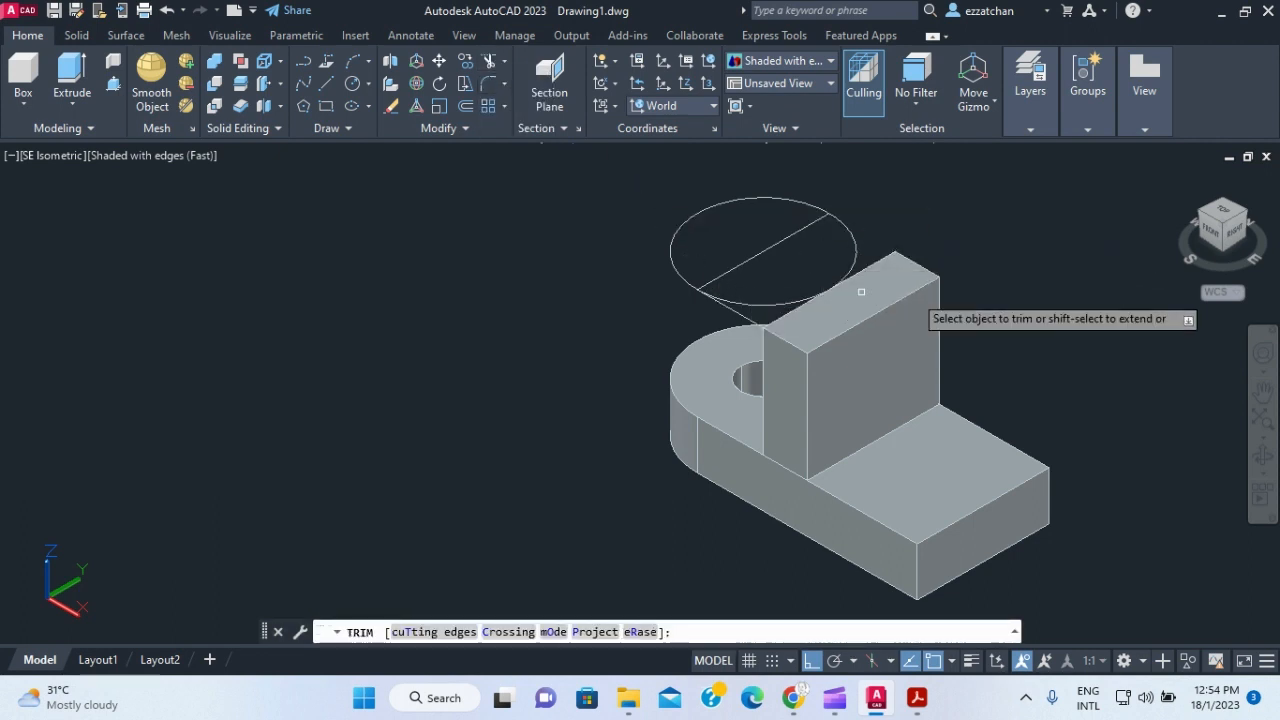
{"action": "key", "text": "Escape"}
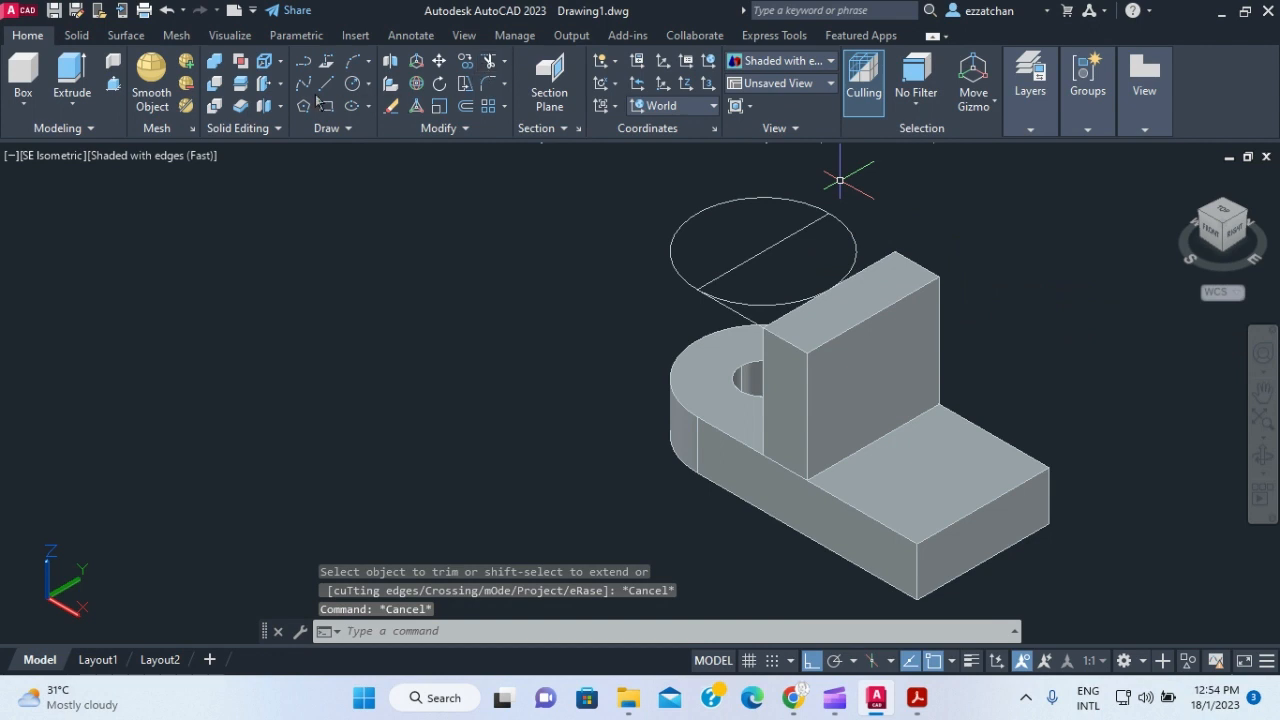
- Draw a line from the extended line's far end along the length to the upright's outer top back corner
{"action": "left_click", "coordinate": [326, 83]}
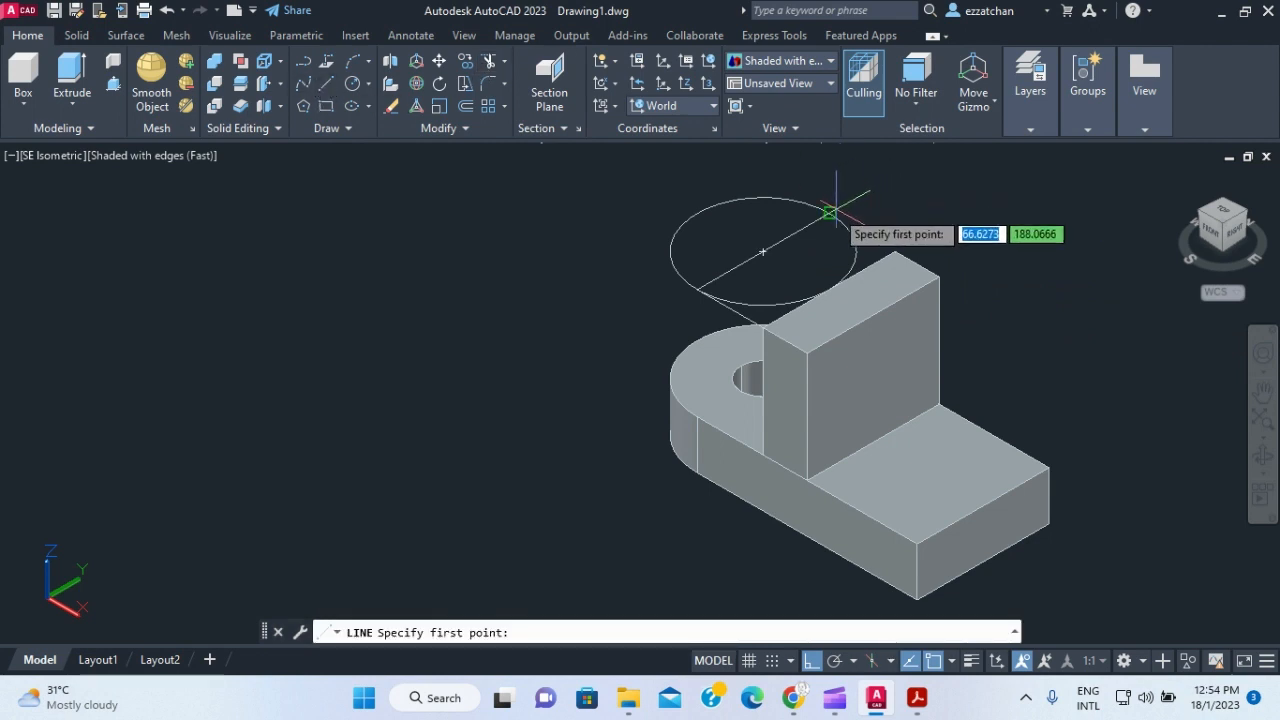
{"action": "left_click", "coordinate": [829, 213]}
{"action": "left_click", "coordinate": [939, 278]}
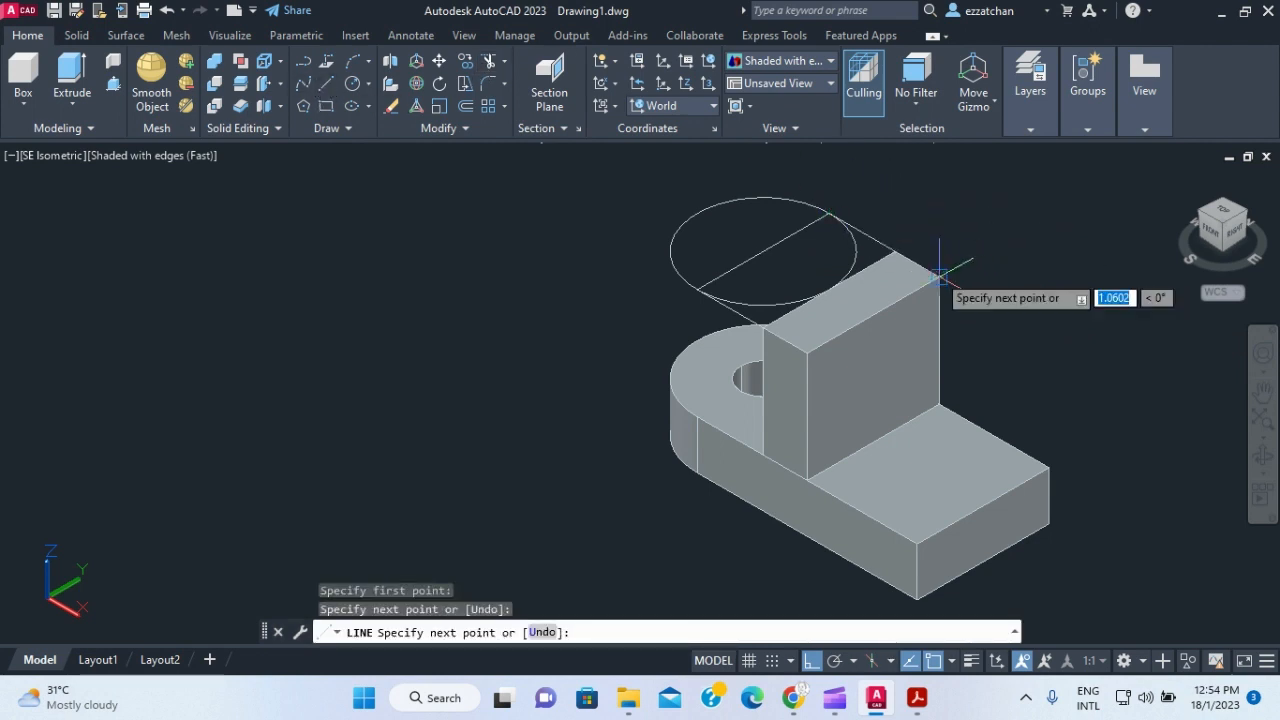
{"action": "key", "text": "Escape"}
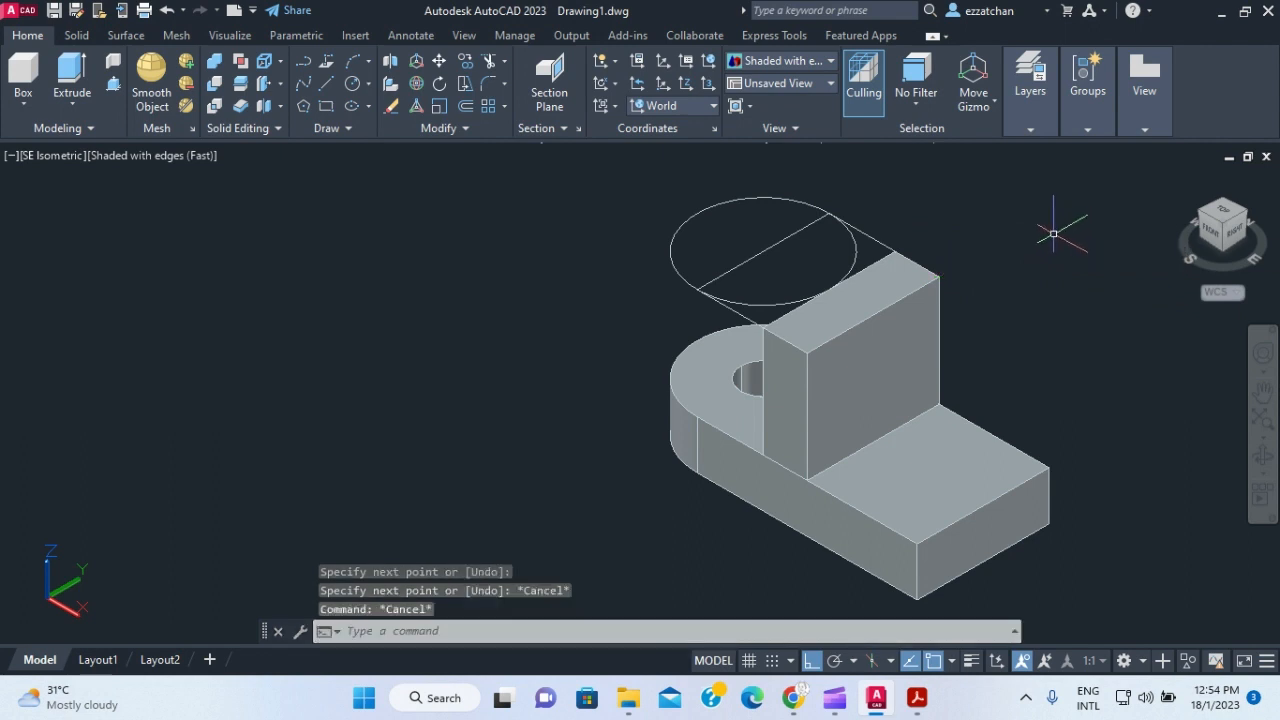
- Trim away the half of the circle on the upright's side of the diameter line
{"action": "left_click", "coordinate": [490, 63]}
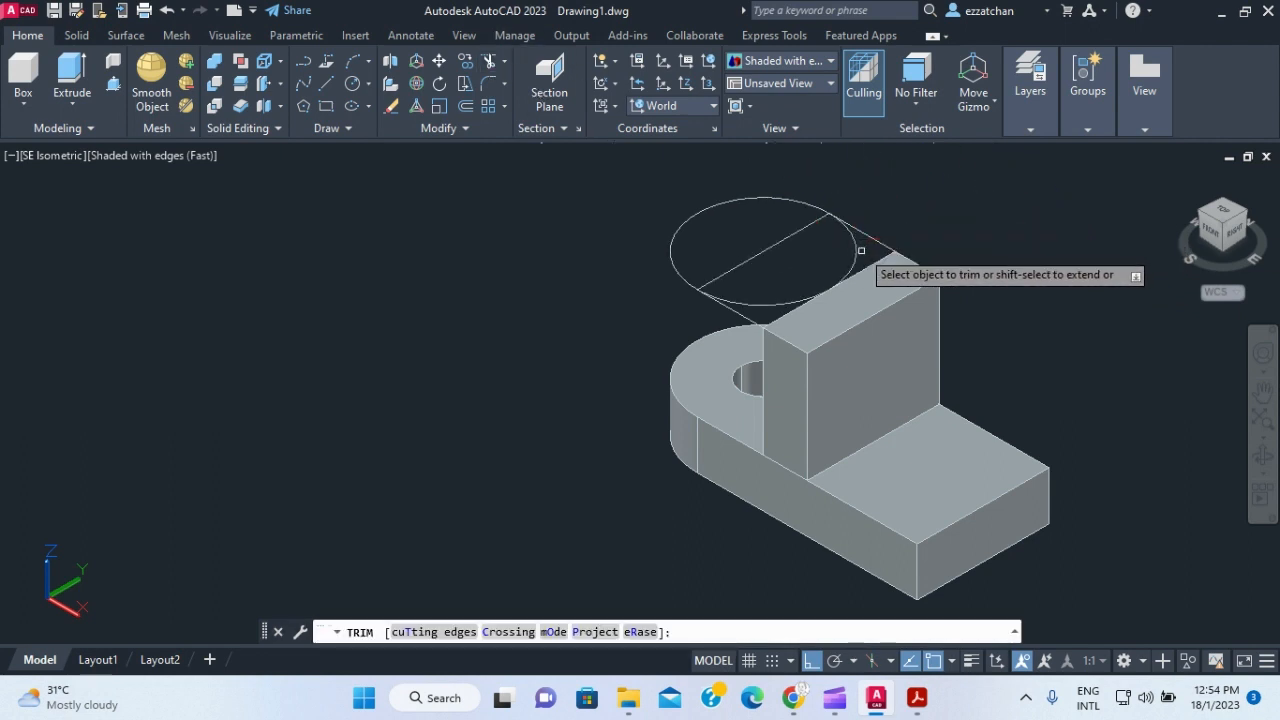
{"action": "left_click", "coordinate": [855, 253]}
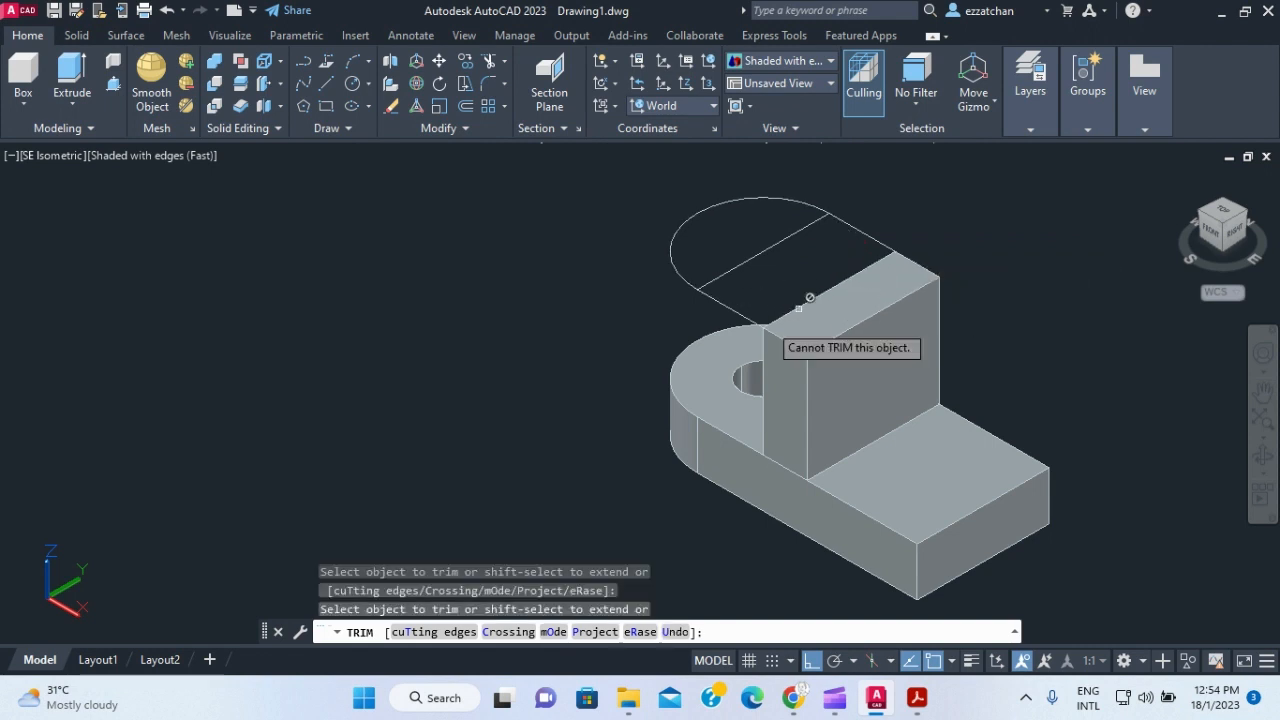
{"action": "key", "text": "Escape"}
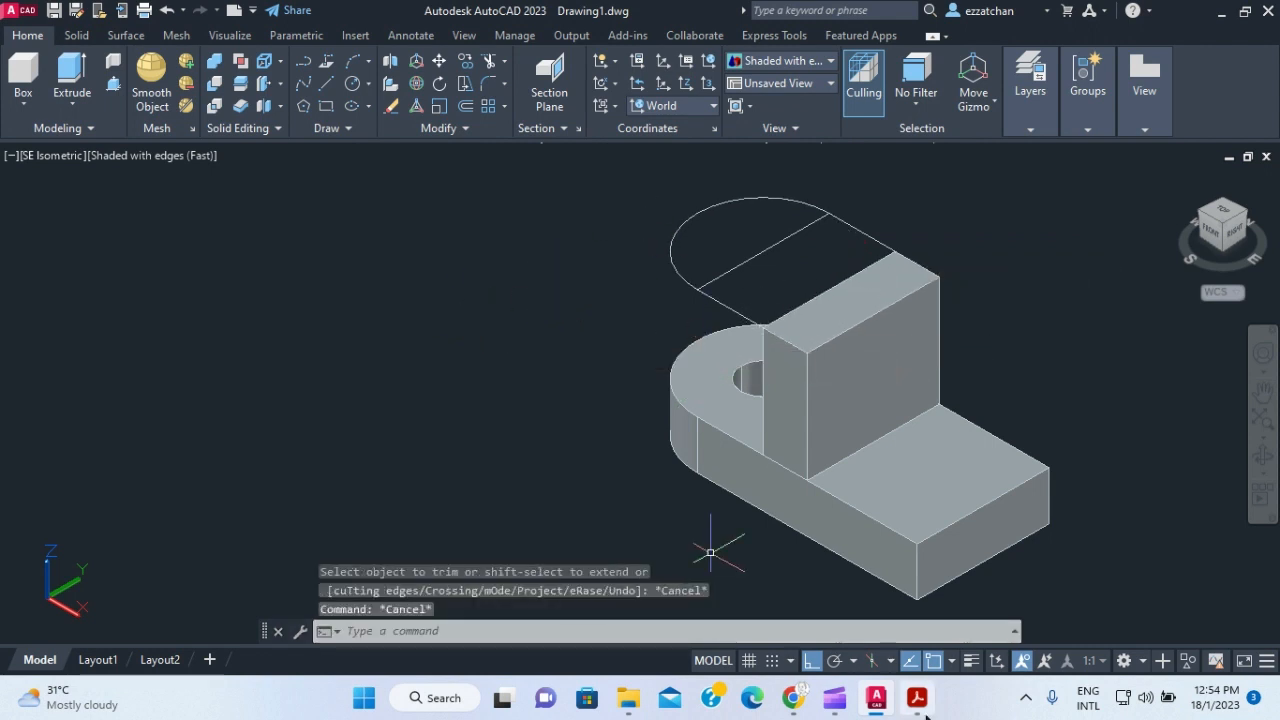
- Check the exercise drawing, and draw a line along the upright's outer top edge from back corner to front corner, closing the plate outline
{"action": "left_click", "coordinate": [916, 698]}
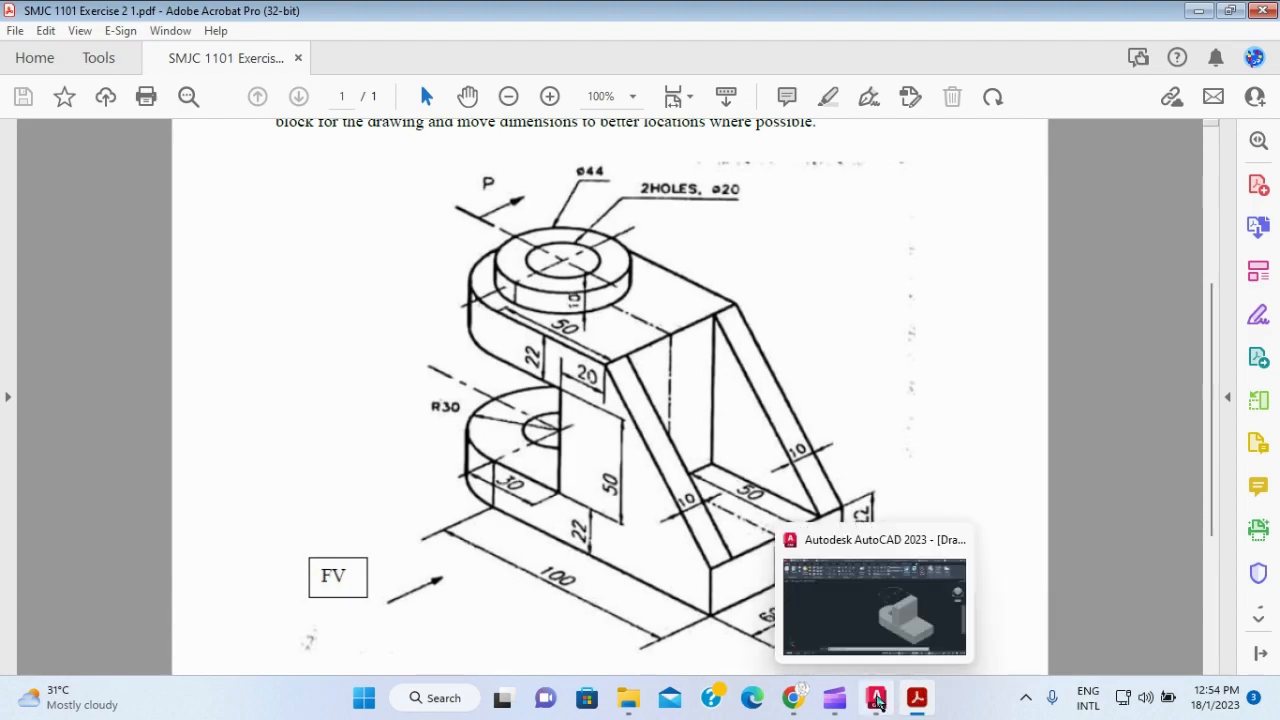
{"action": "left_click", "coordinate": [876, 698]}
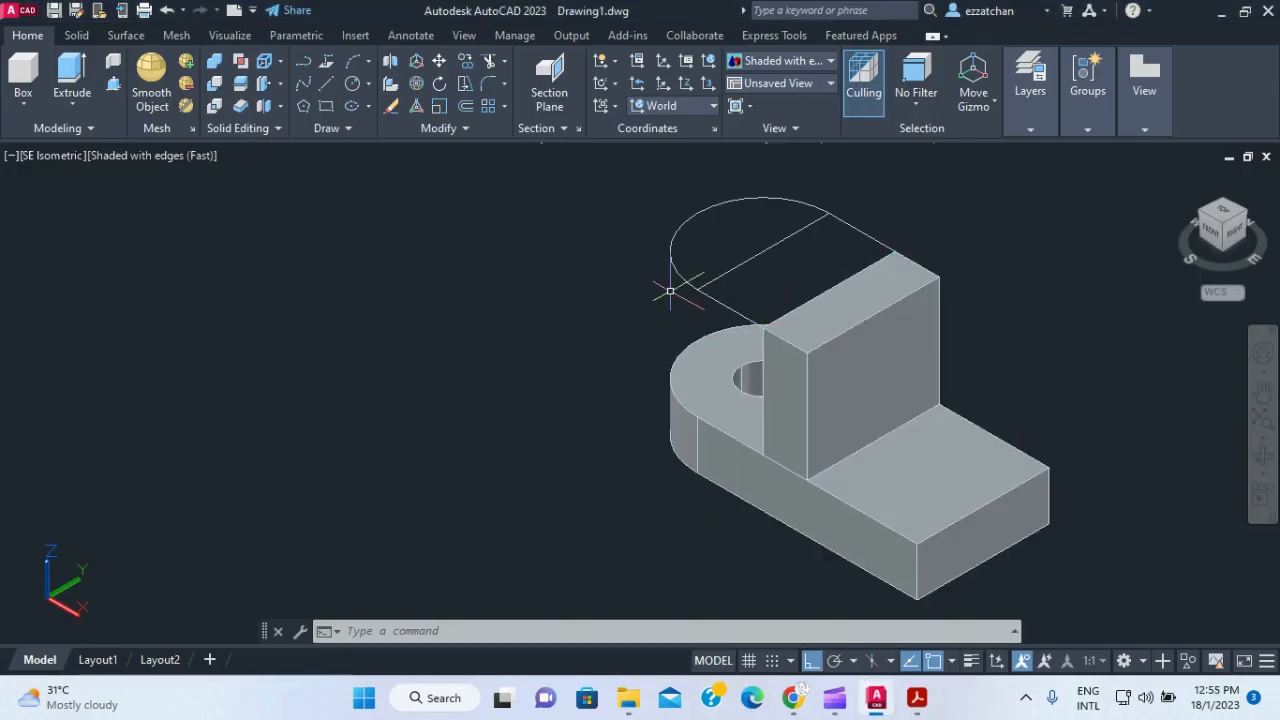
{"action": "left_click", "coordinate": [325, 90]}
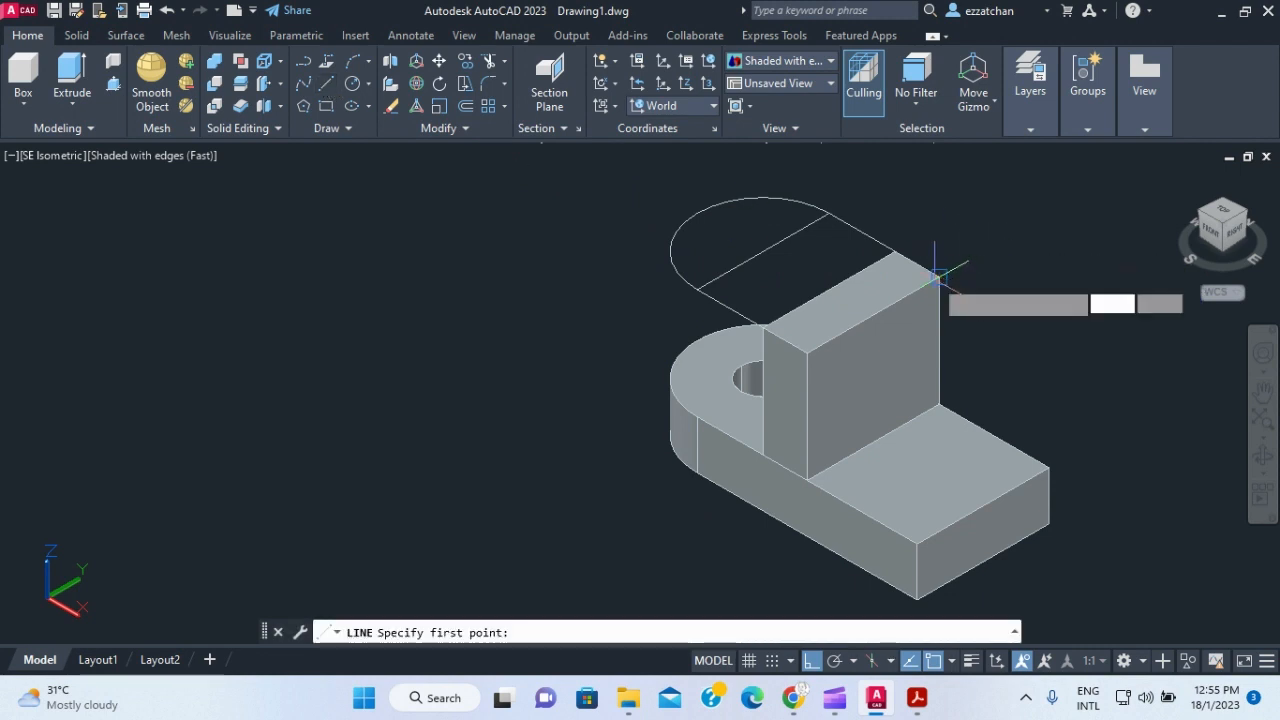
{"action": "left_click", "coordinate": [938, 277]}
{"action": "left_click", "coordinate": [806, 352]}
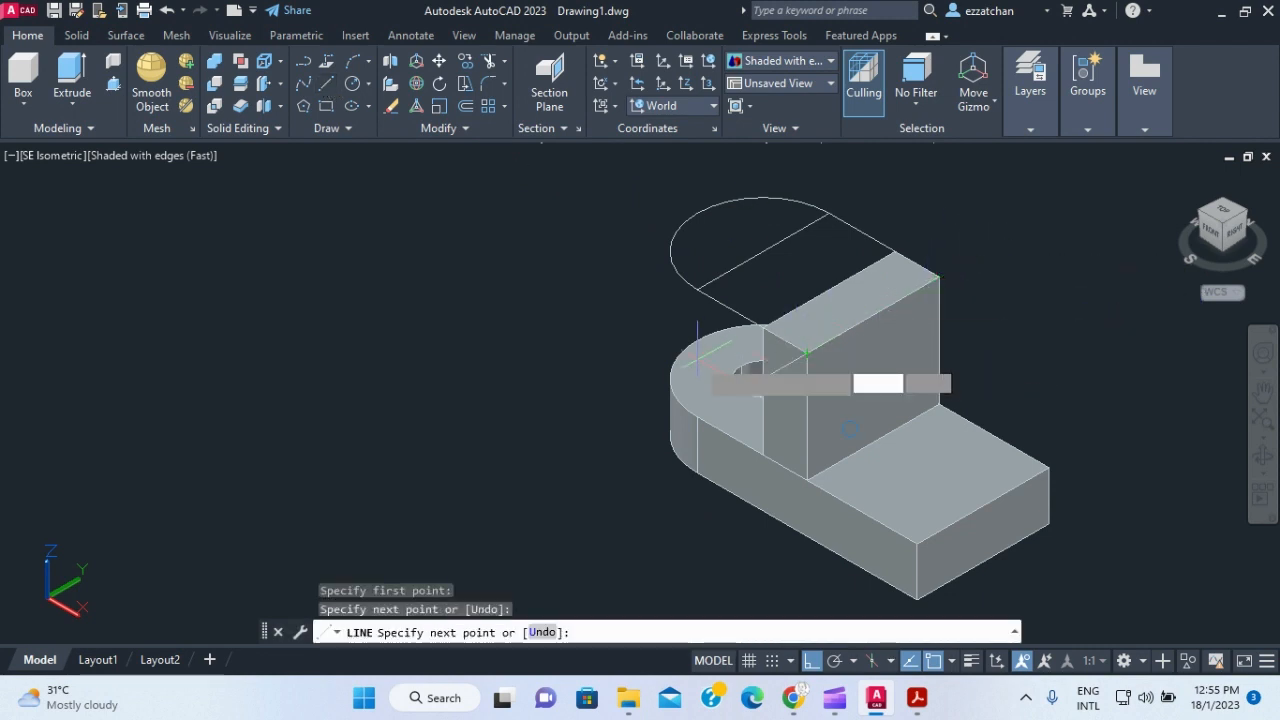
{"action": "key", "text": "Escape"}
{"action": "left_click", "coordinate": [710, 362]}
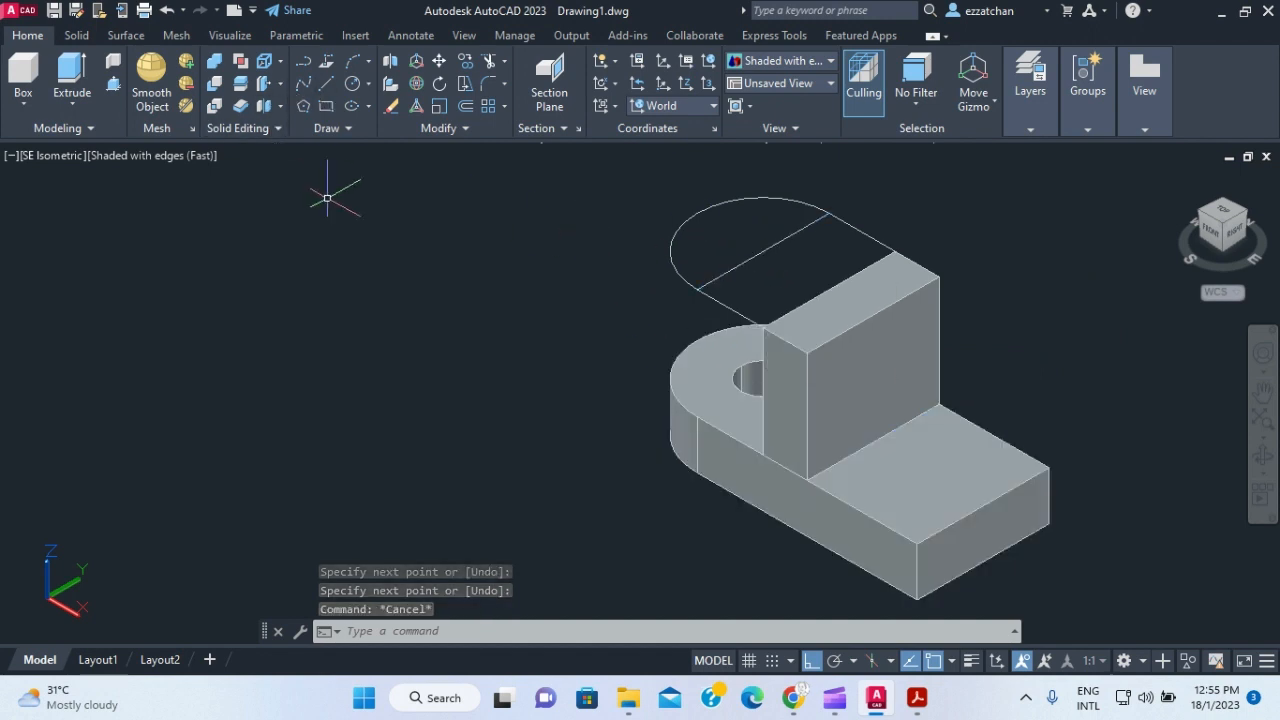
- Join the semicircular arc, the two side lines and the upright's outer edge line into one closed polyline
{"action": "type", "text": "j"}
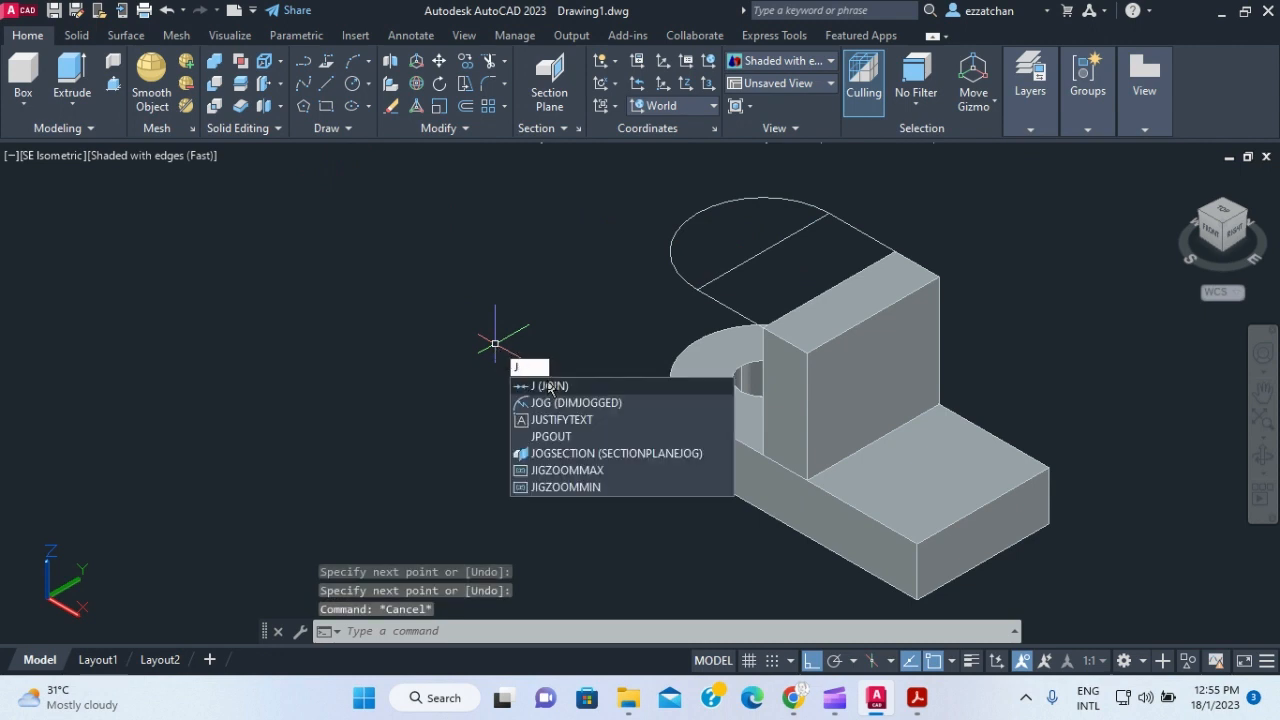
{"action": "left_click", "coordinate": [549, 386]}
{"action": "left_click", "coordinate": [679, 273]}
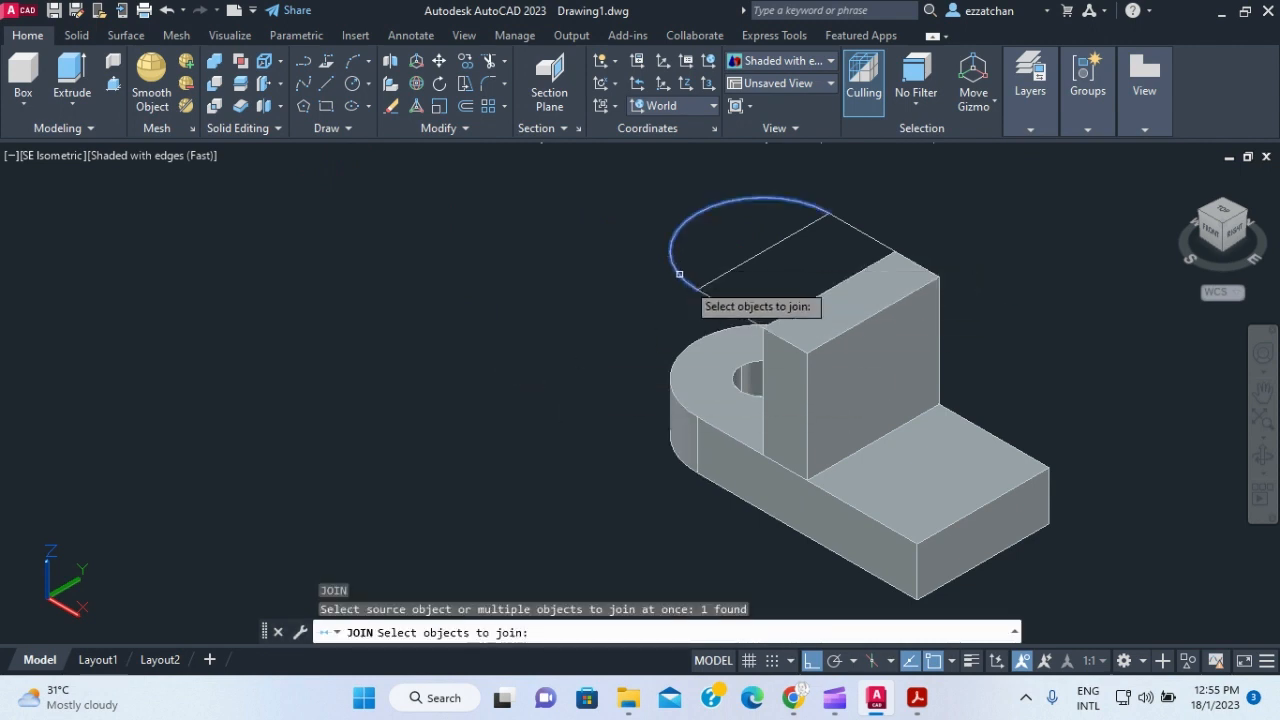
{"action": "left_click", "coordinate": [733, 308]}
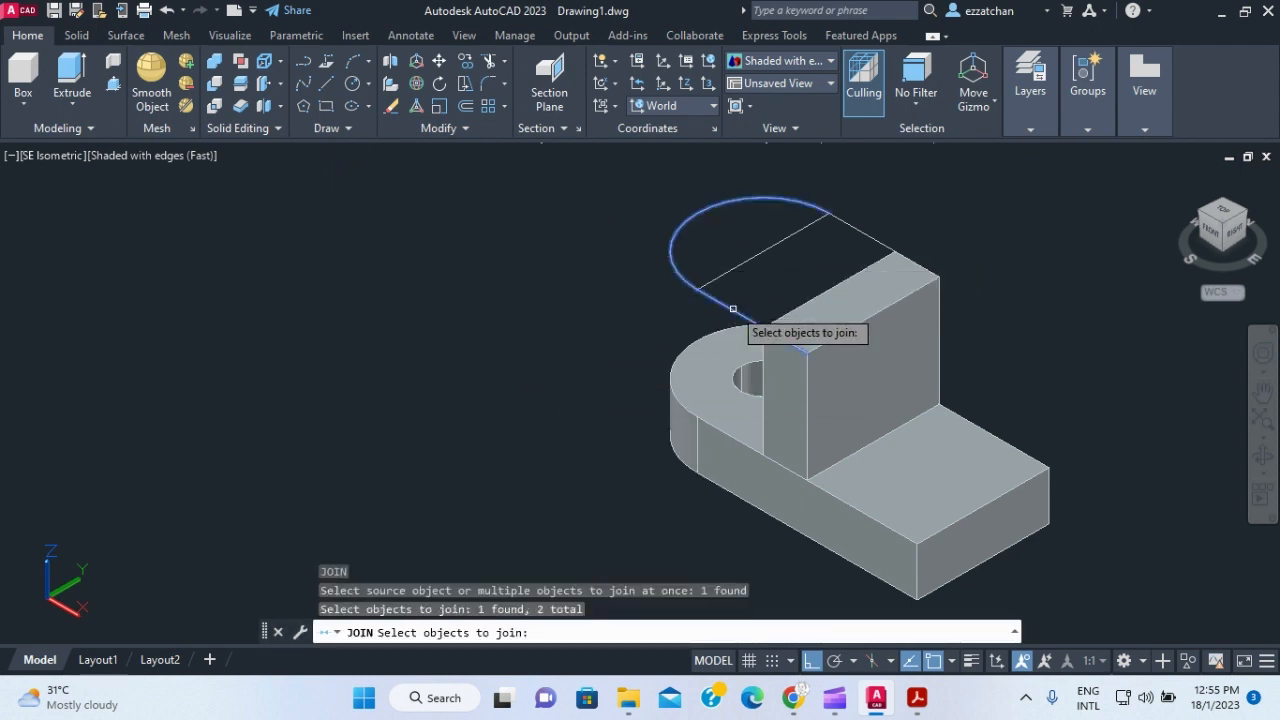
{"action": "left_click", "coordinate": [849, 331]}
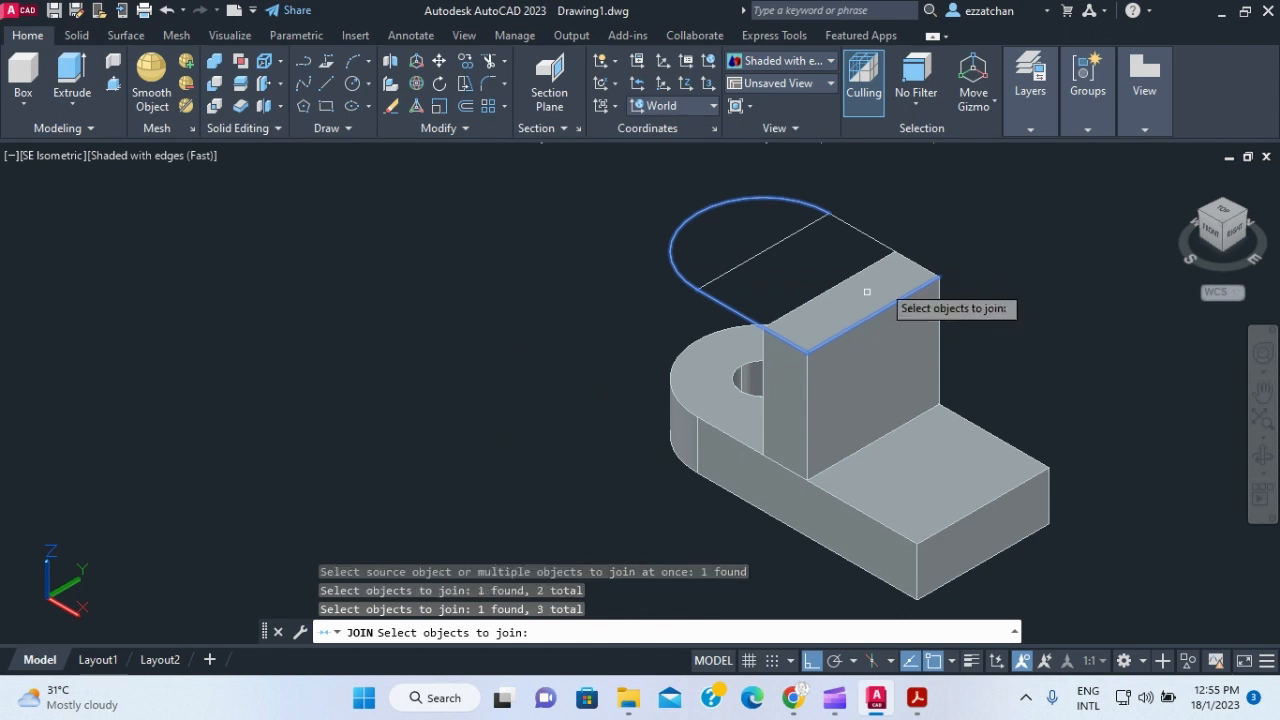
{"action": "left_click", "coordinate": [871, 239]}
{"action": "key", "text": "Return"}
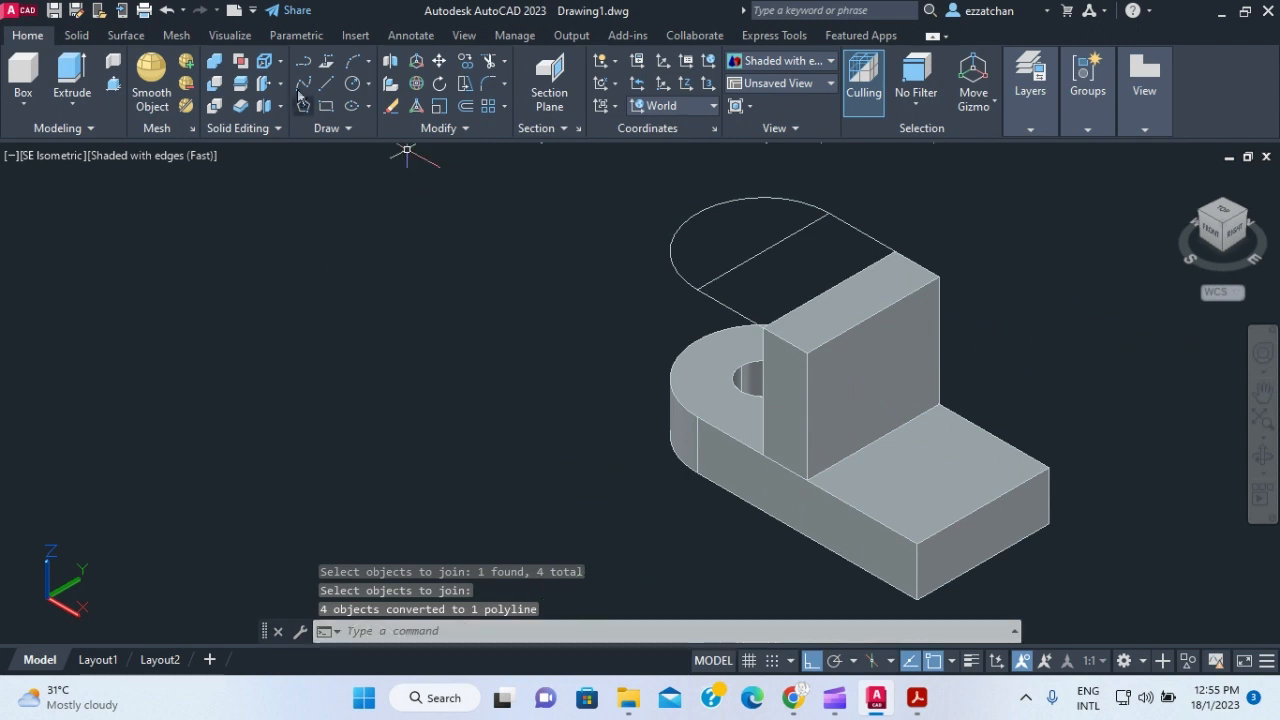
- Extrude the closed rounded plate outline upward by 22 as a solid
{"action": "left_click", "coordinate": [72, 80]}
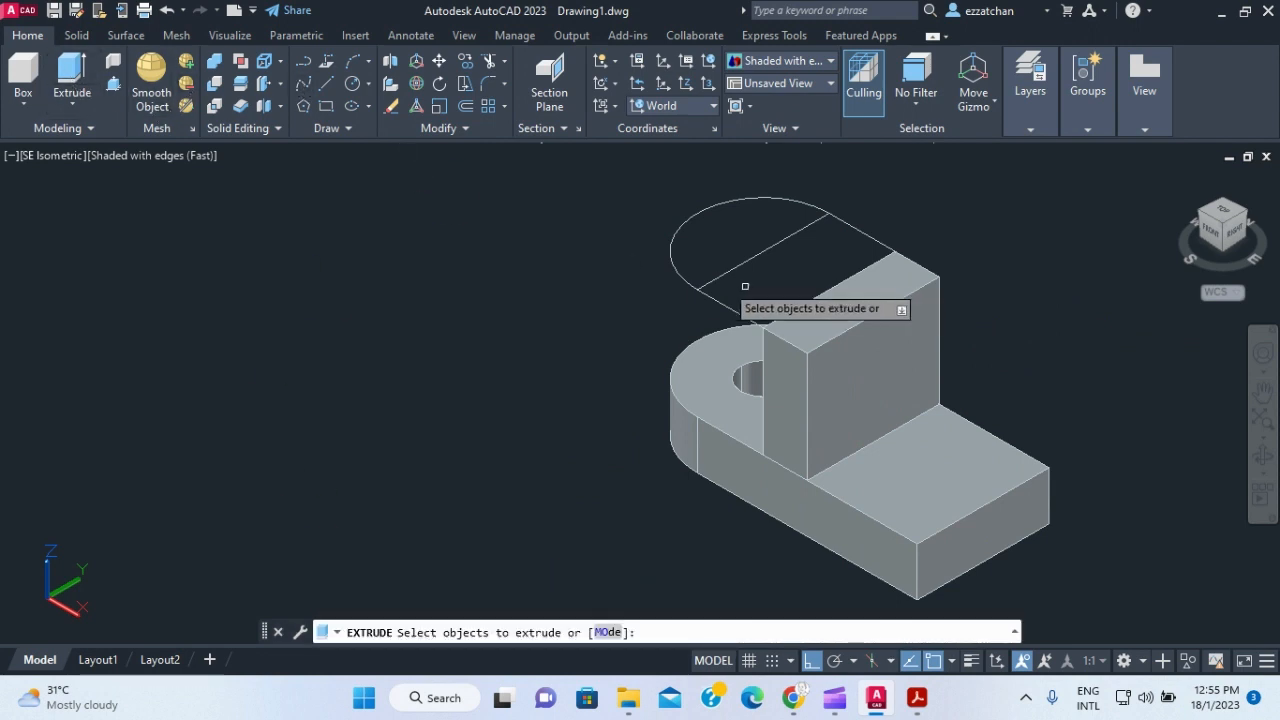
{"action": "left_click", "coordinate": [680, 280]}
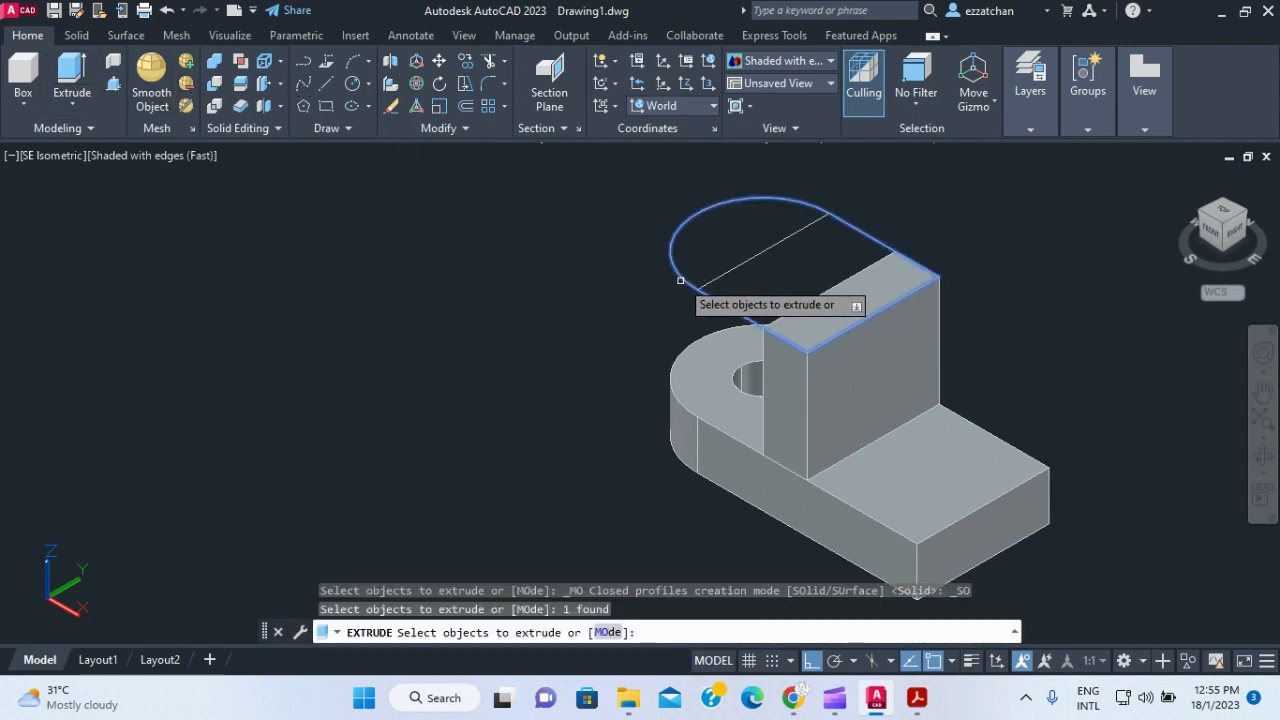
{"action": "key", "text": "Return"}
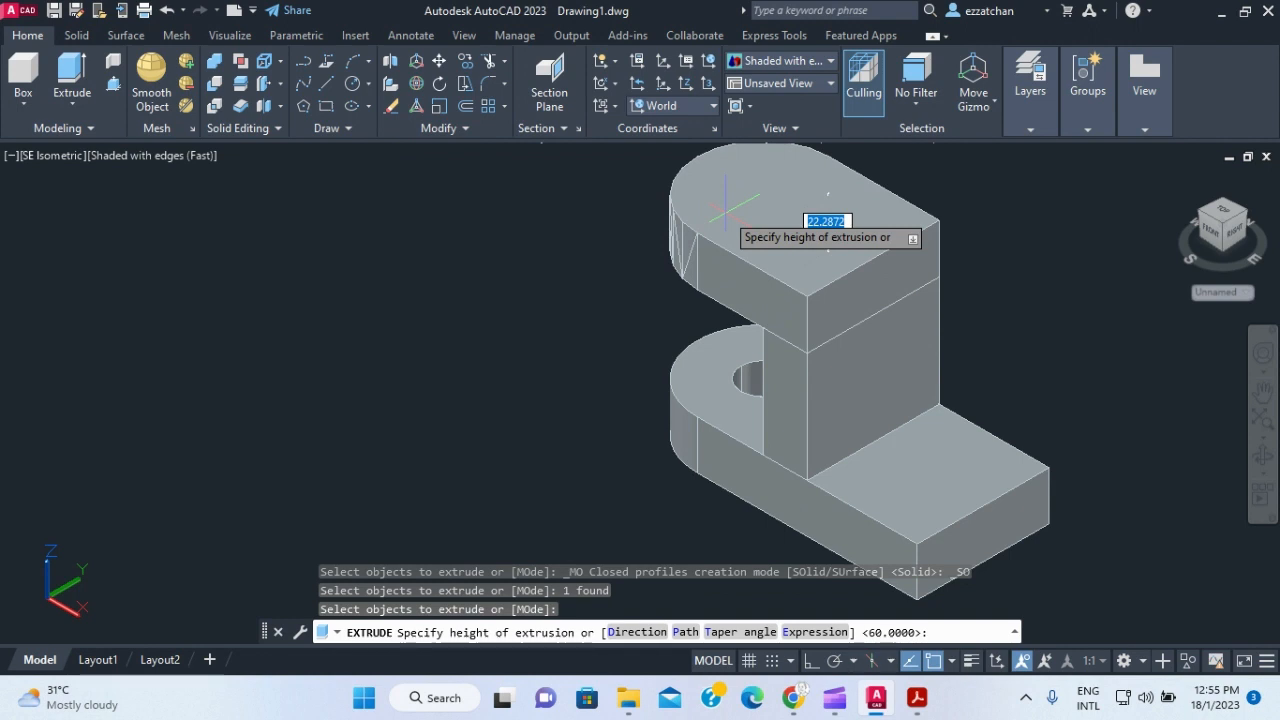
{"action": "type", "text": "22"}
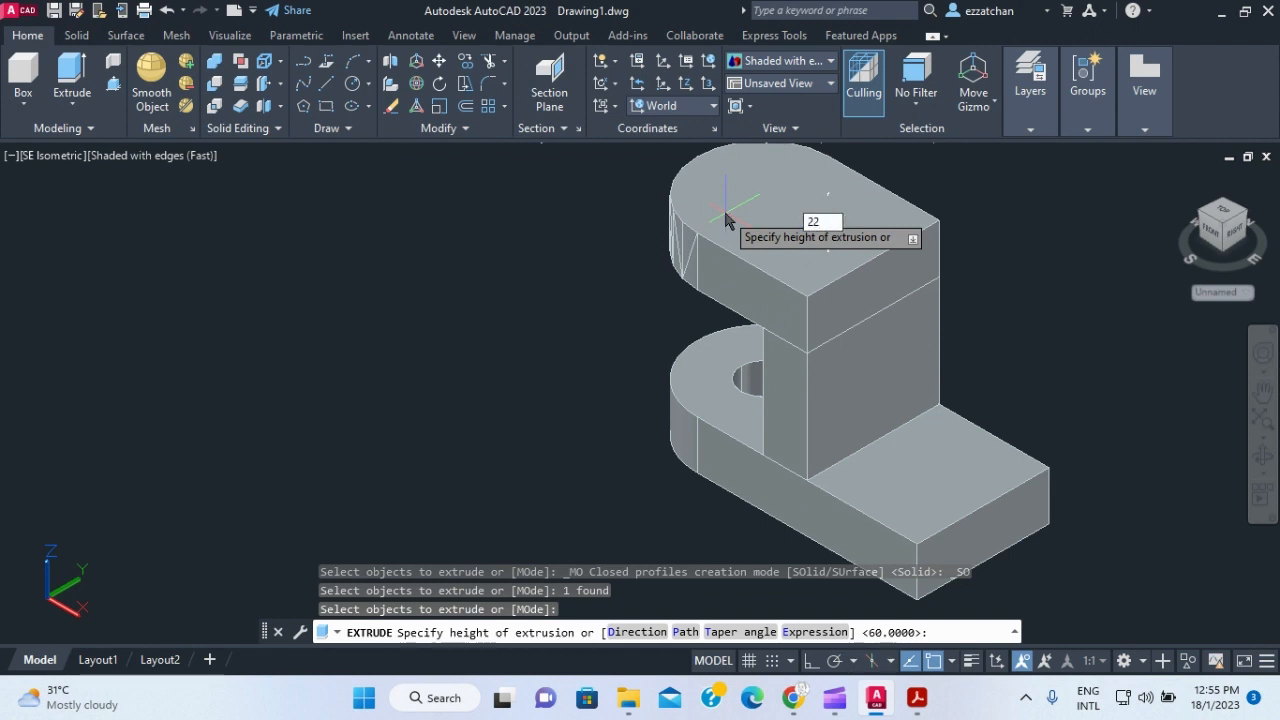
{"action": "key", "text": "Return"}
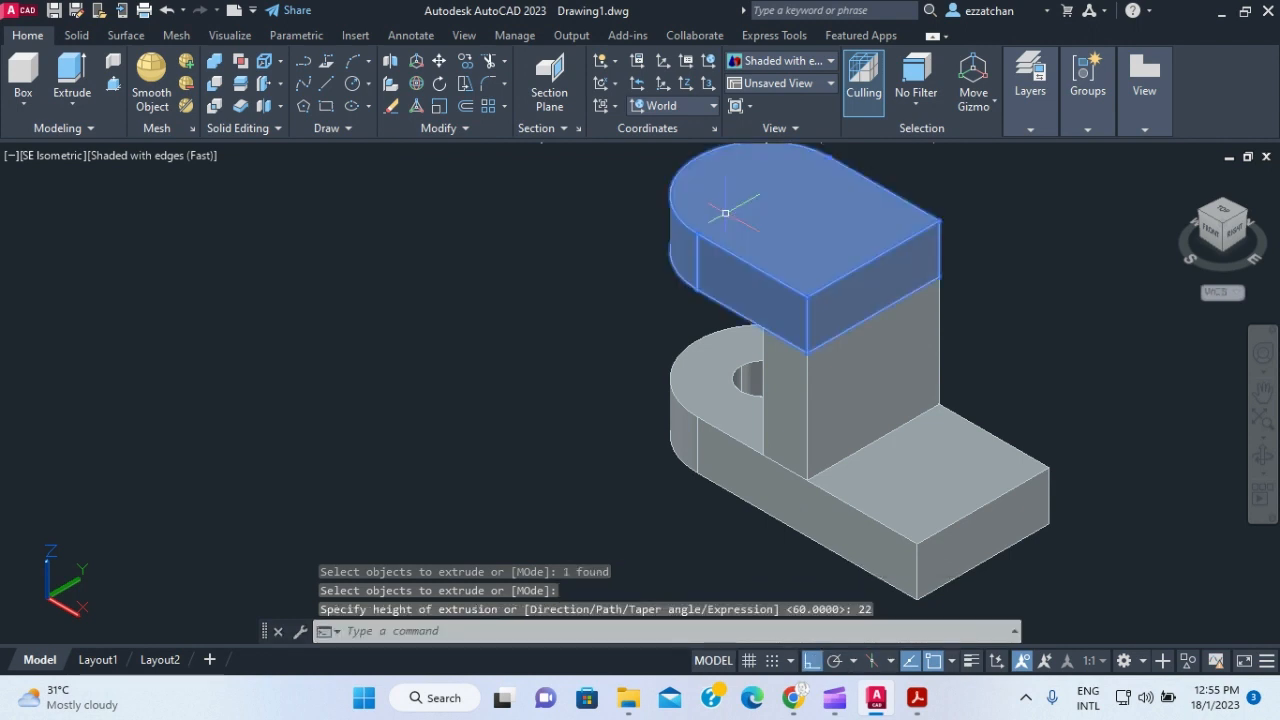
{"action": "key", "text": "Escape"}
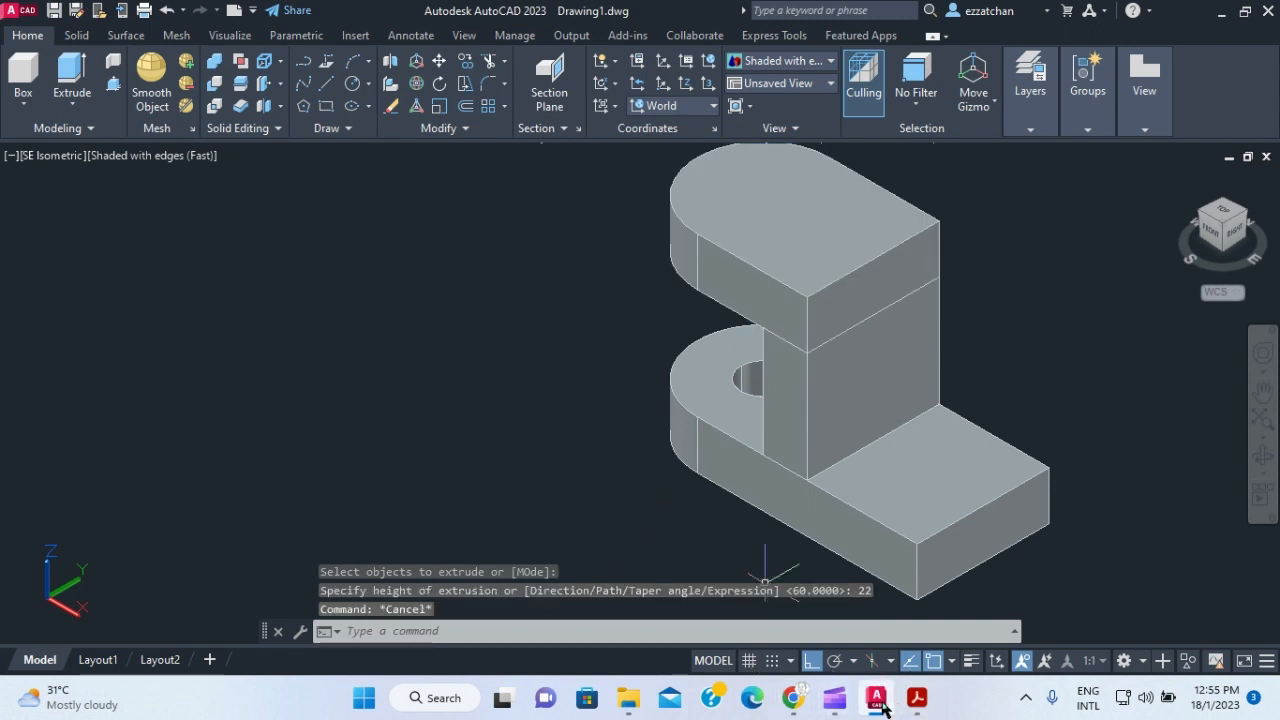
- Check the exercise drawing, and draw a 50 long line on the top plate from its straight edge's midpoint toward the rounded end
{"action": "left_click", "coordinate": [919, 702]}
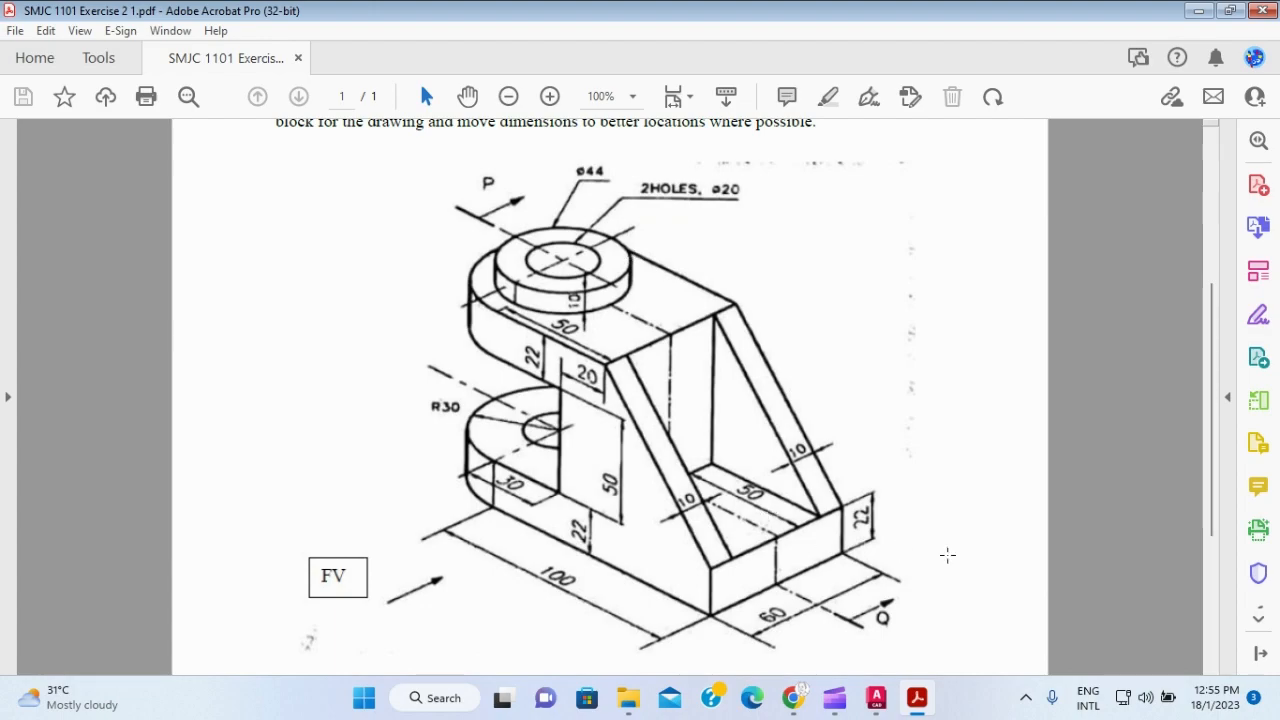
{"action": "left_click", "coordinate": [878, 698]}
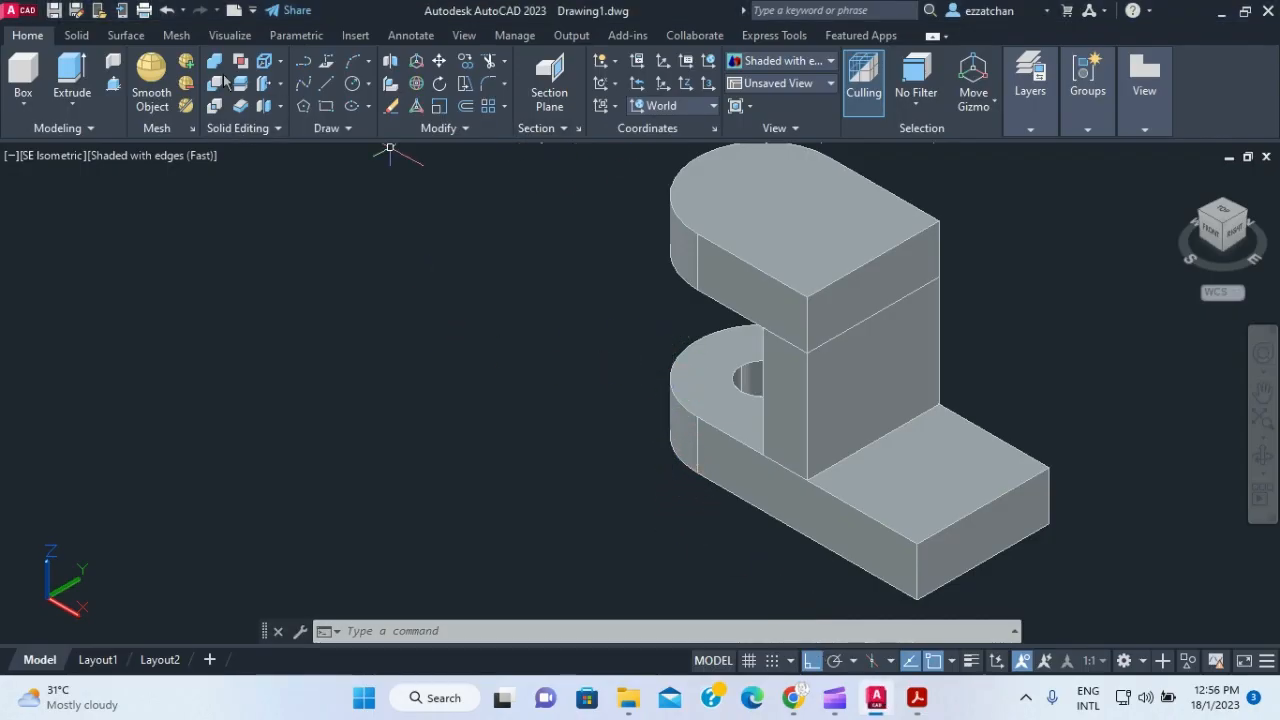
{"action": "left_click", "coordinate": [328, 86]}
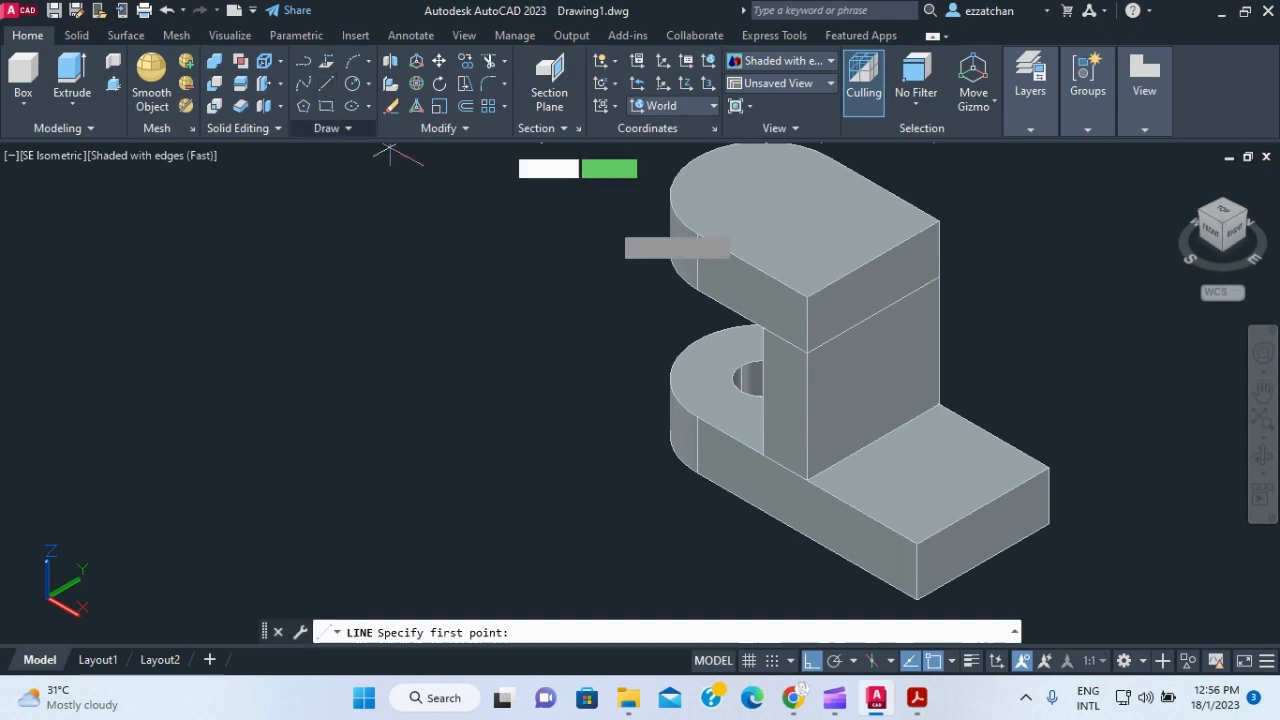
{"action": "left_click", "coordinate": [872, 258]}
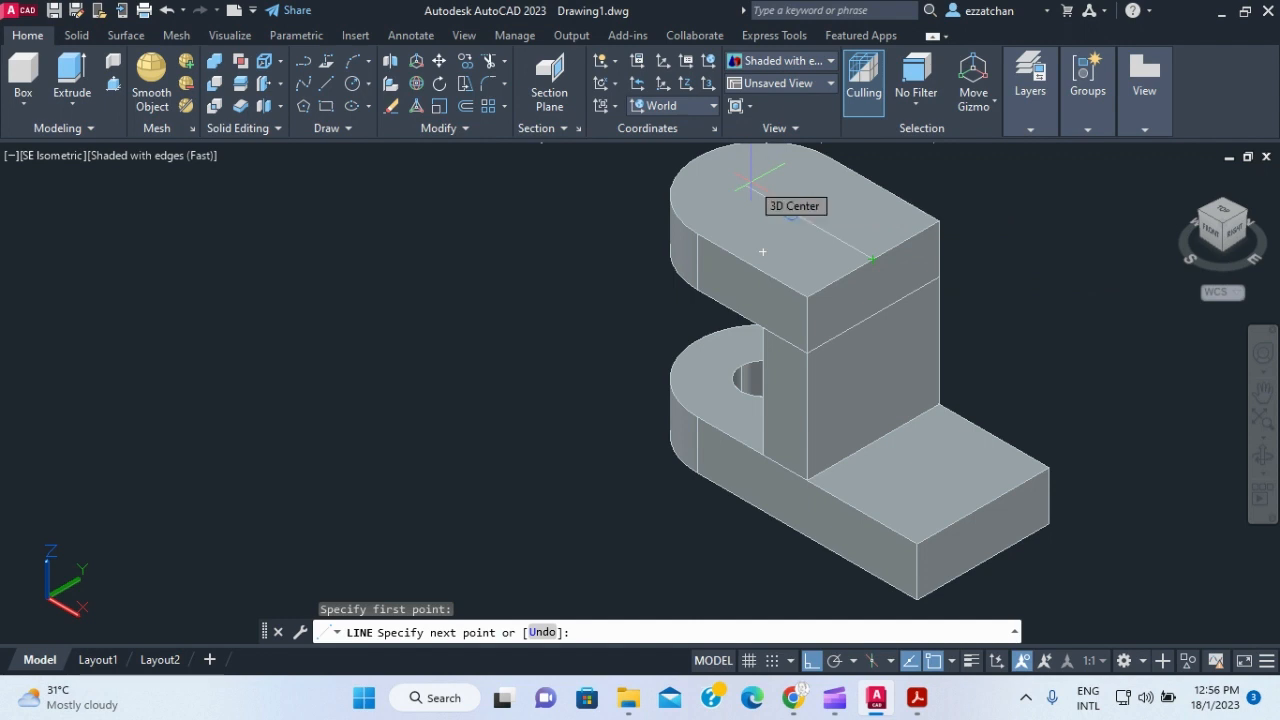
{"action": "type", "text": "50"}
{"action": "key", "text": "Return"}
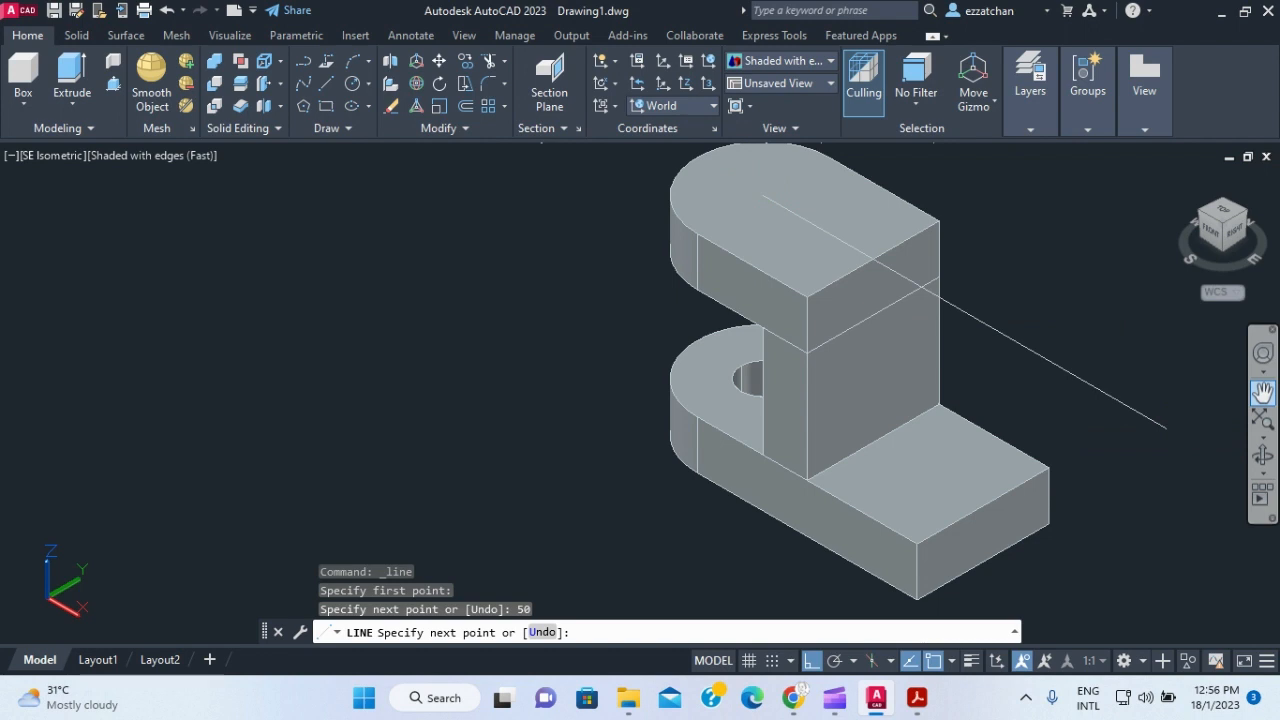
{"action": "key", "text": "Escape"}
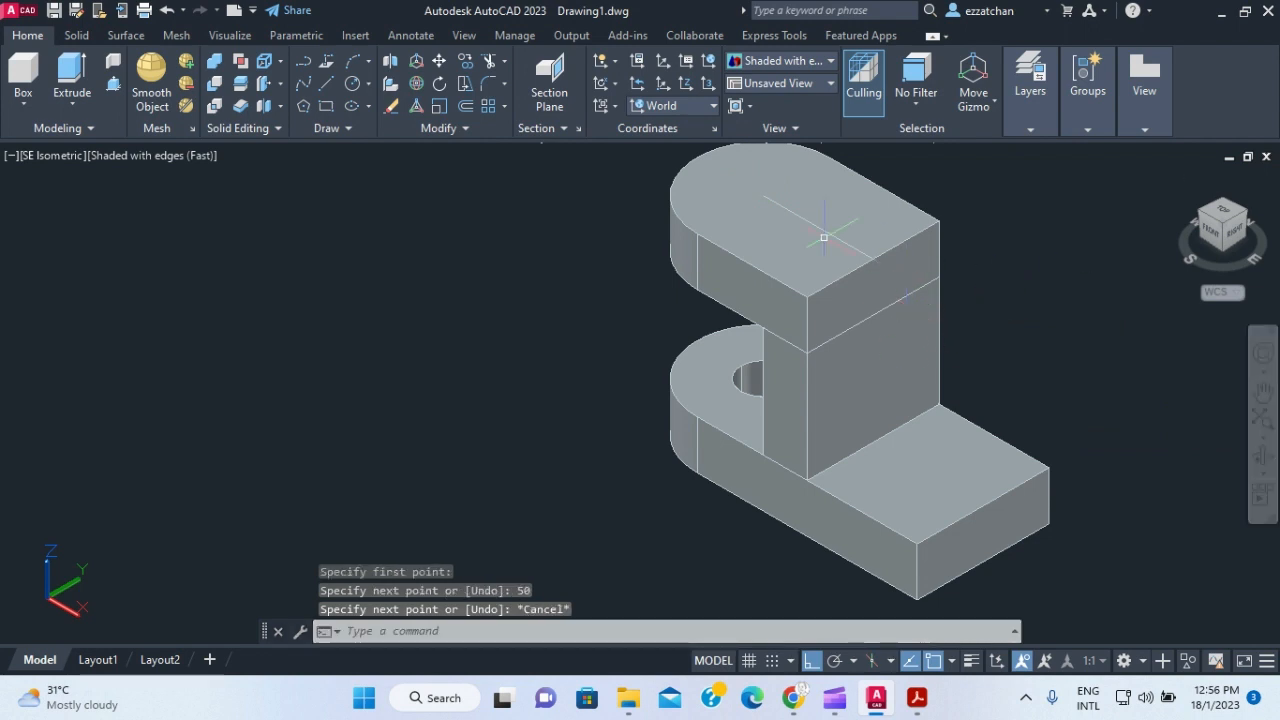
- Draw a circle of diameter 44 on the top plate, centred on the free end of the 50 long line
{"action": "left_click", "coordinate": [353, 86]}
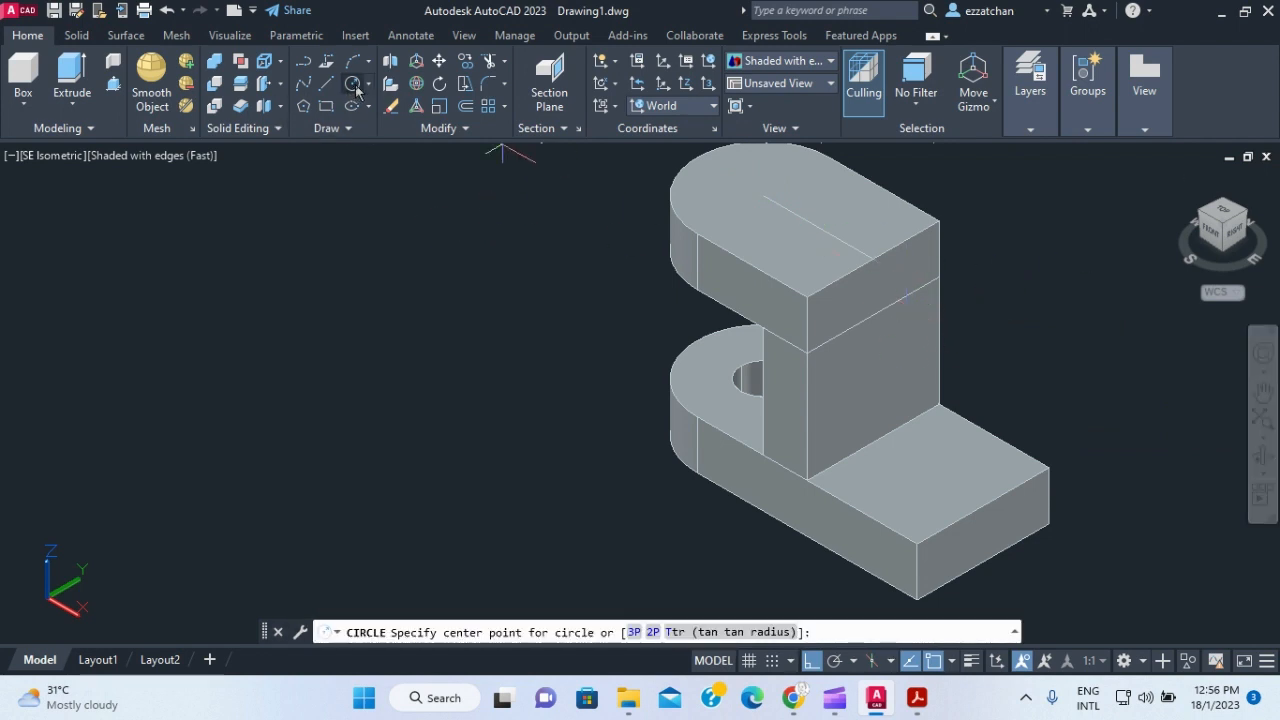
{"action": "left_click", "coordinate": [762, 195]}
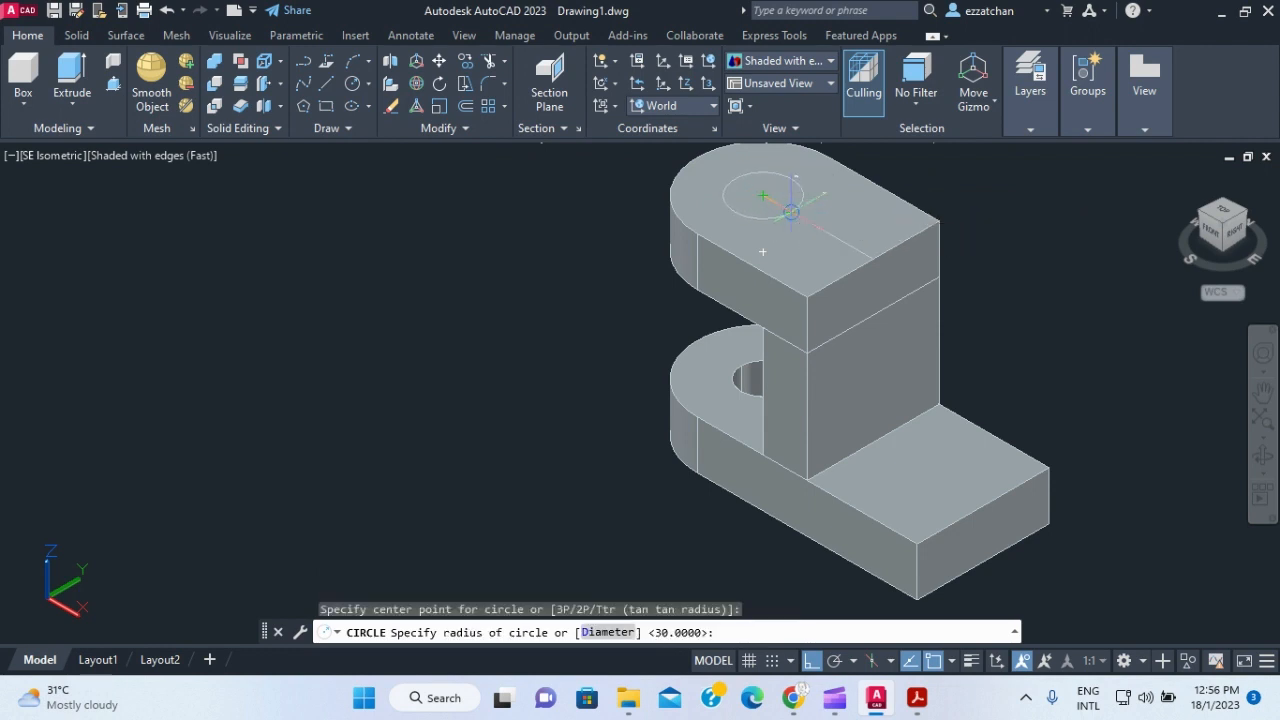
{"action": "type", "text": "d"}
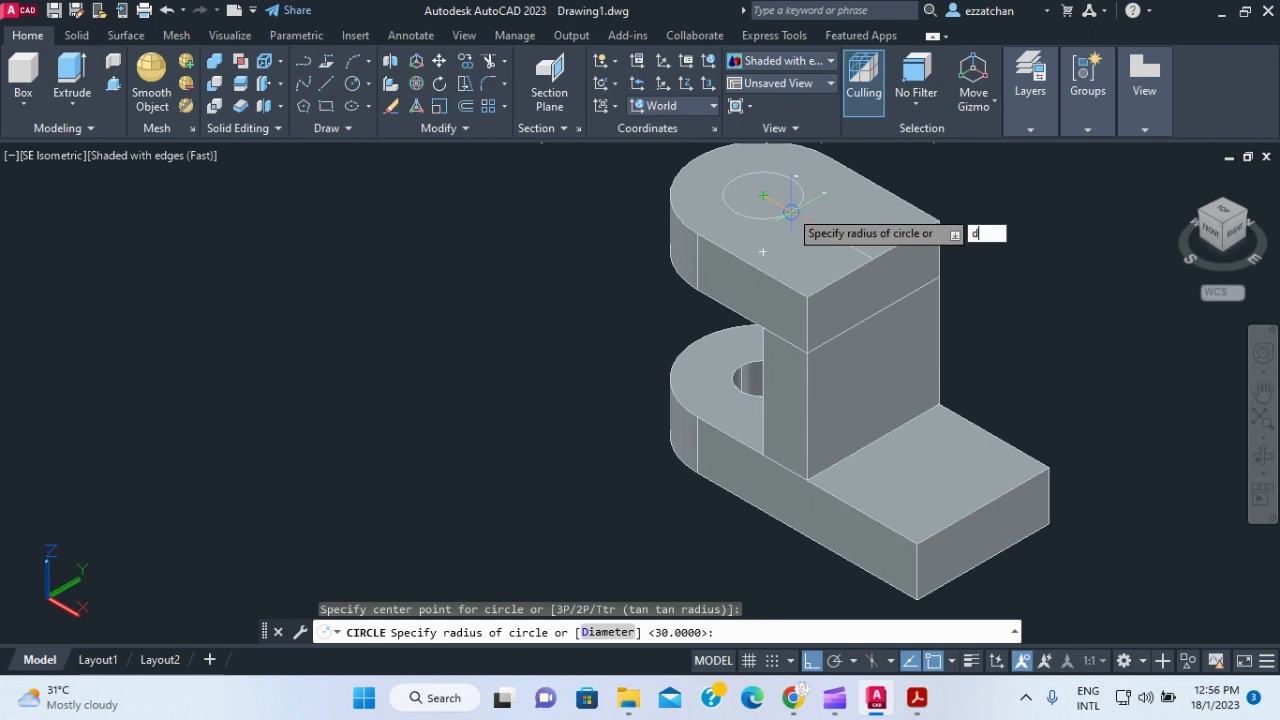
{"action": "key", "text": "Return"}
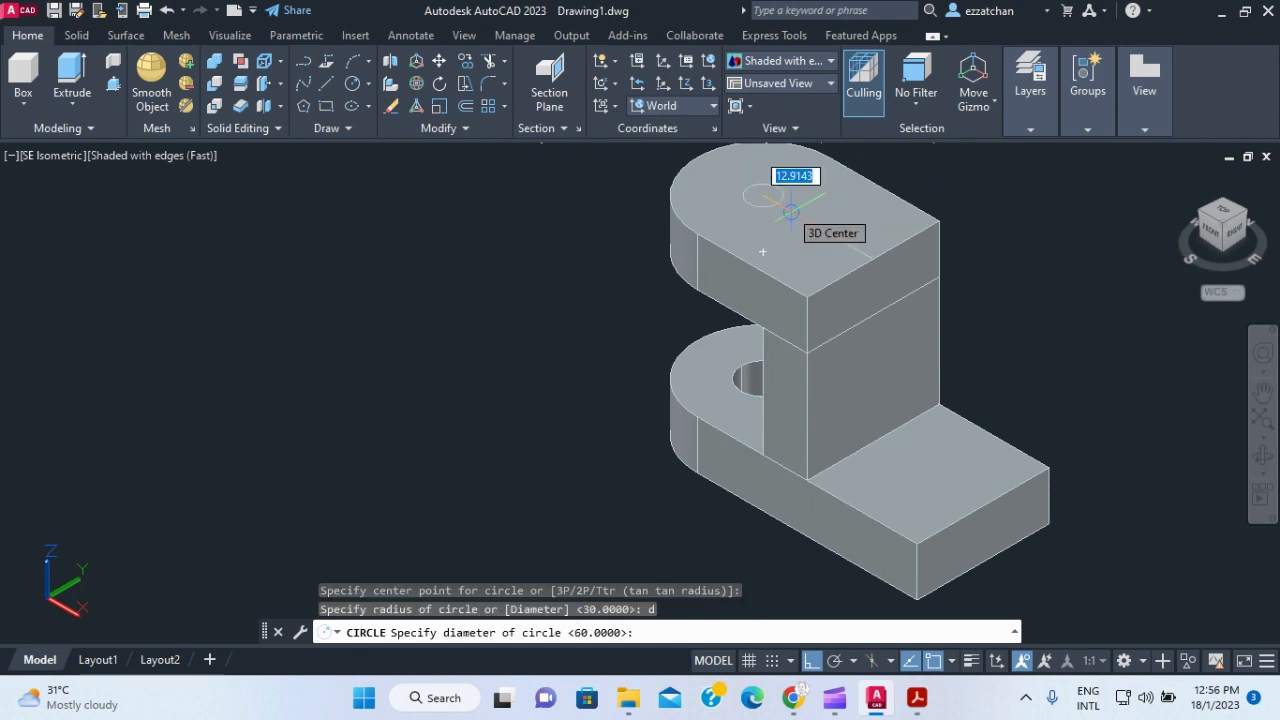
{"action": "type", "text": "44"}
{"action": "key", "text": "Return"}
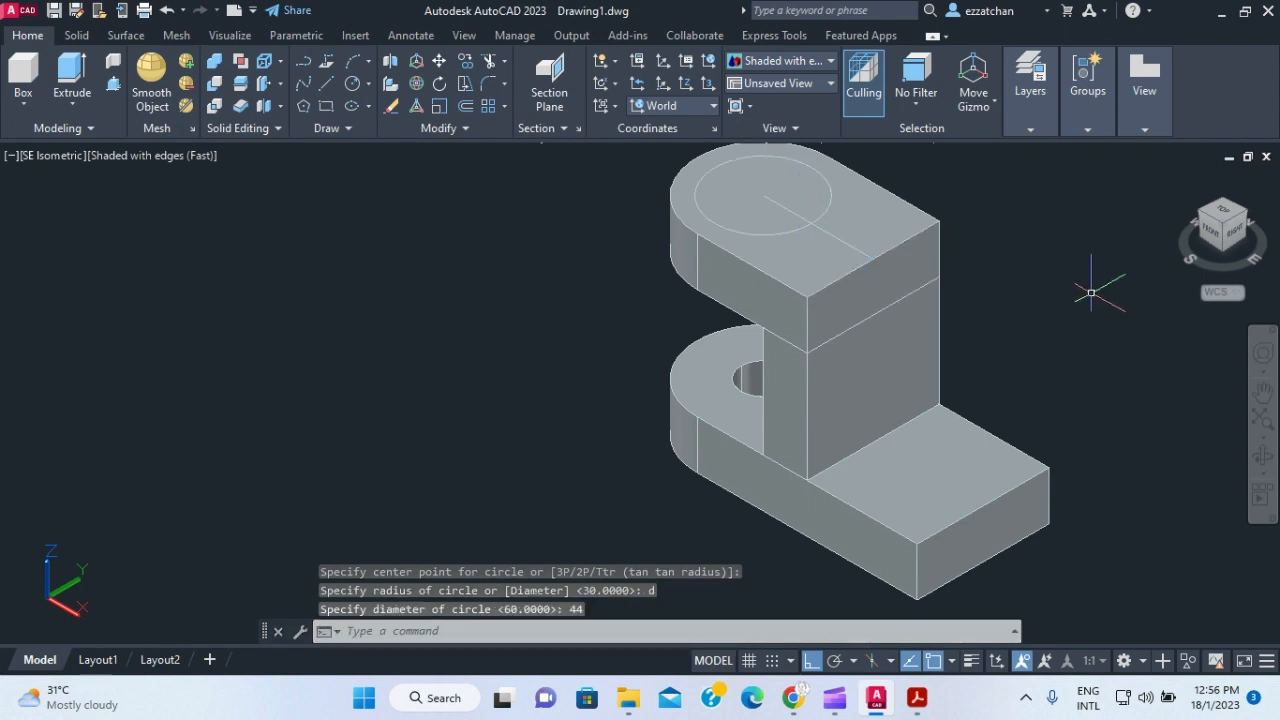
{"action": "left_click", "coordinate": [1014, 497]}
{"action": "key", "text": "Escape"}
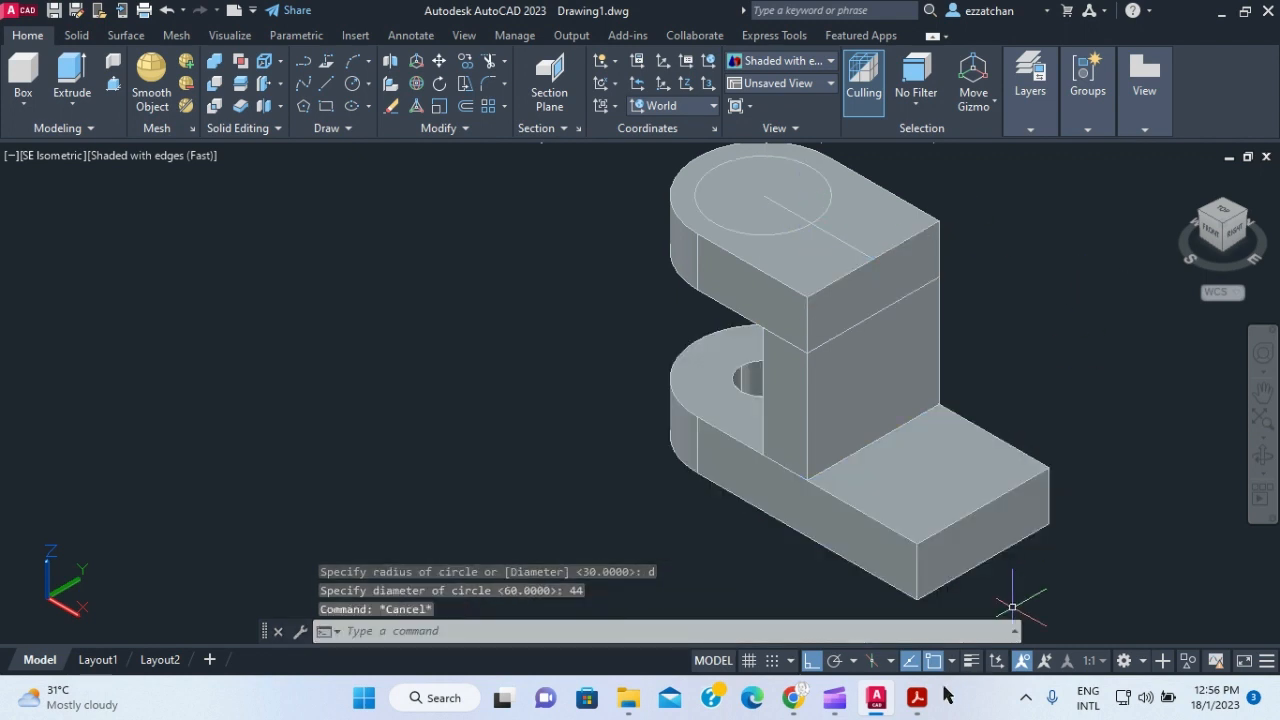
- Check the boss height in the exercise drawing and extrude the 44 diameter circle upward by 10
{"action": "left_click", "coordinate": [917, 702]}
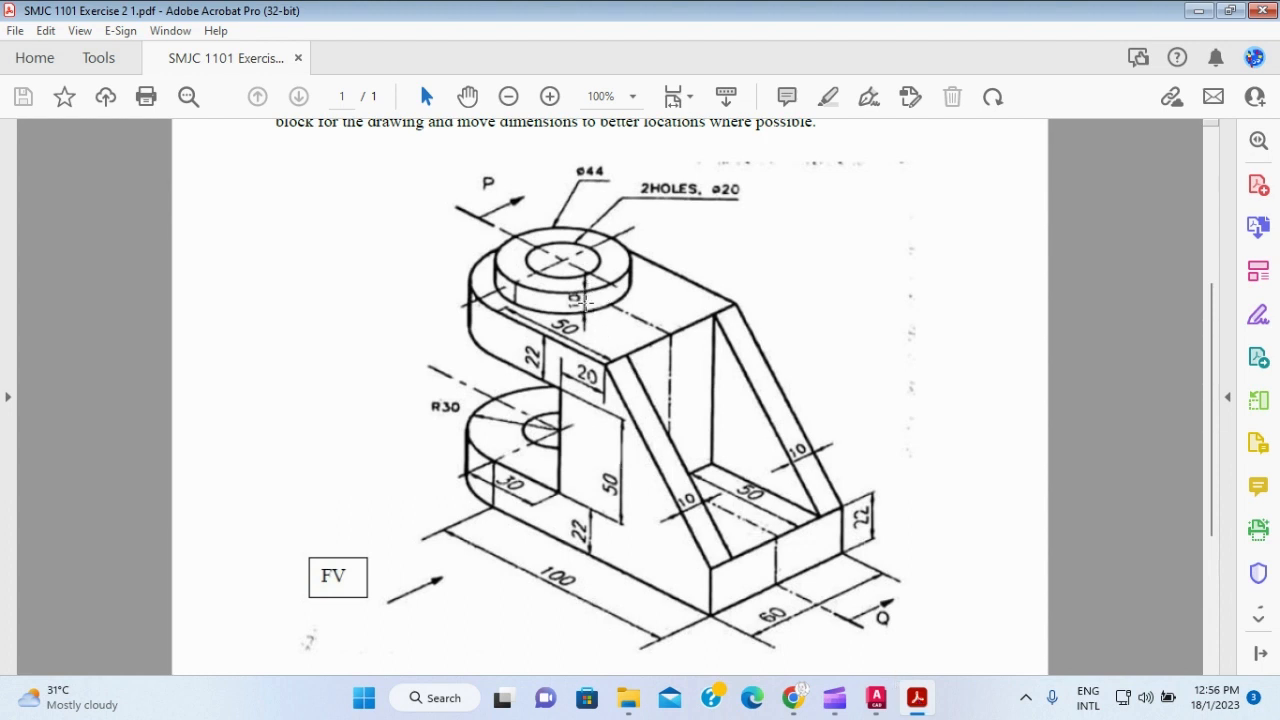
{"action": "left_click", "coordinate": [875, 697]}
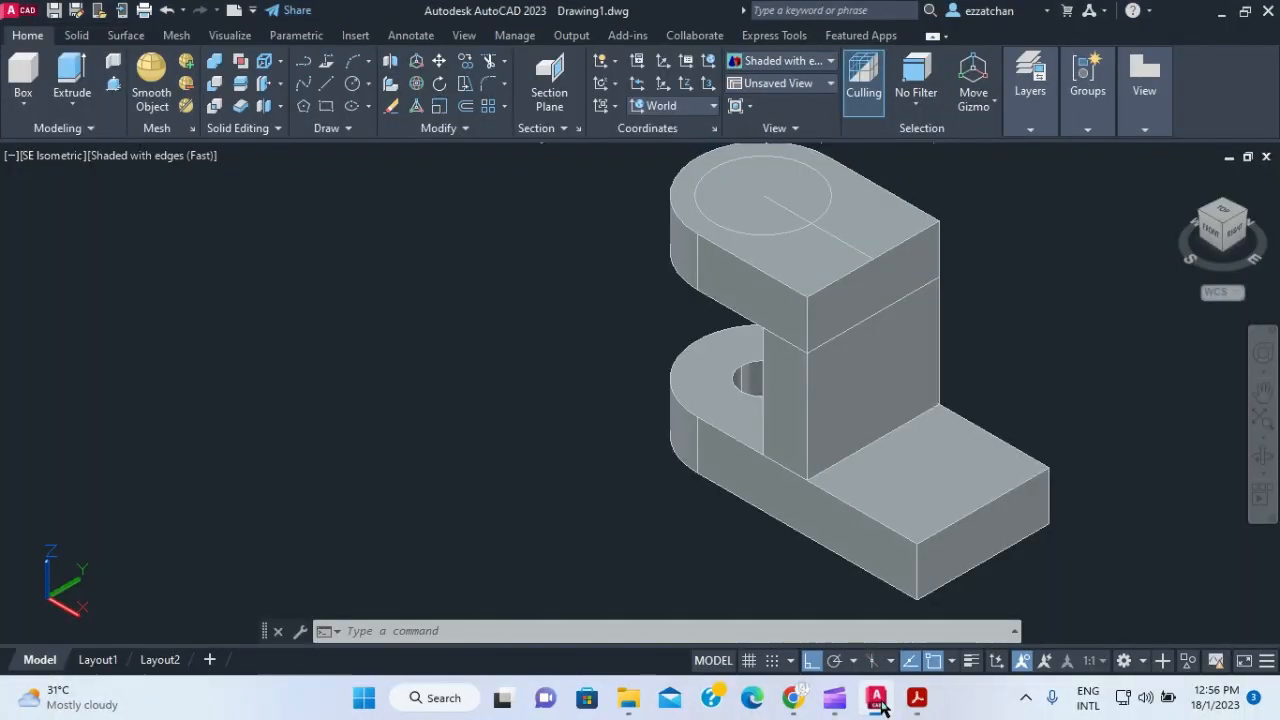
{"action": "left_click", "coordinate": [71, 78]}
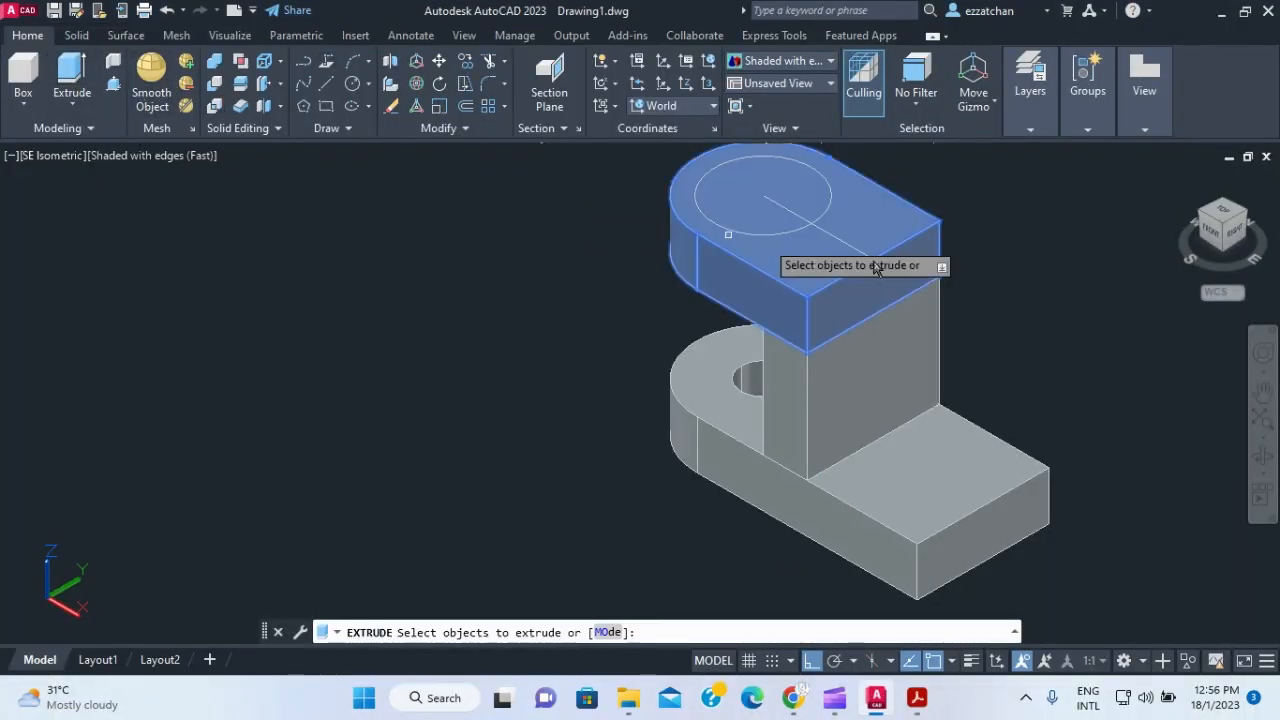
{"action": "left_click", "coordinate": [763, 231]}
{"action": "key", "text": "Return"}
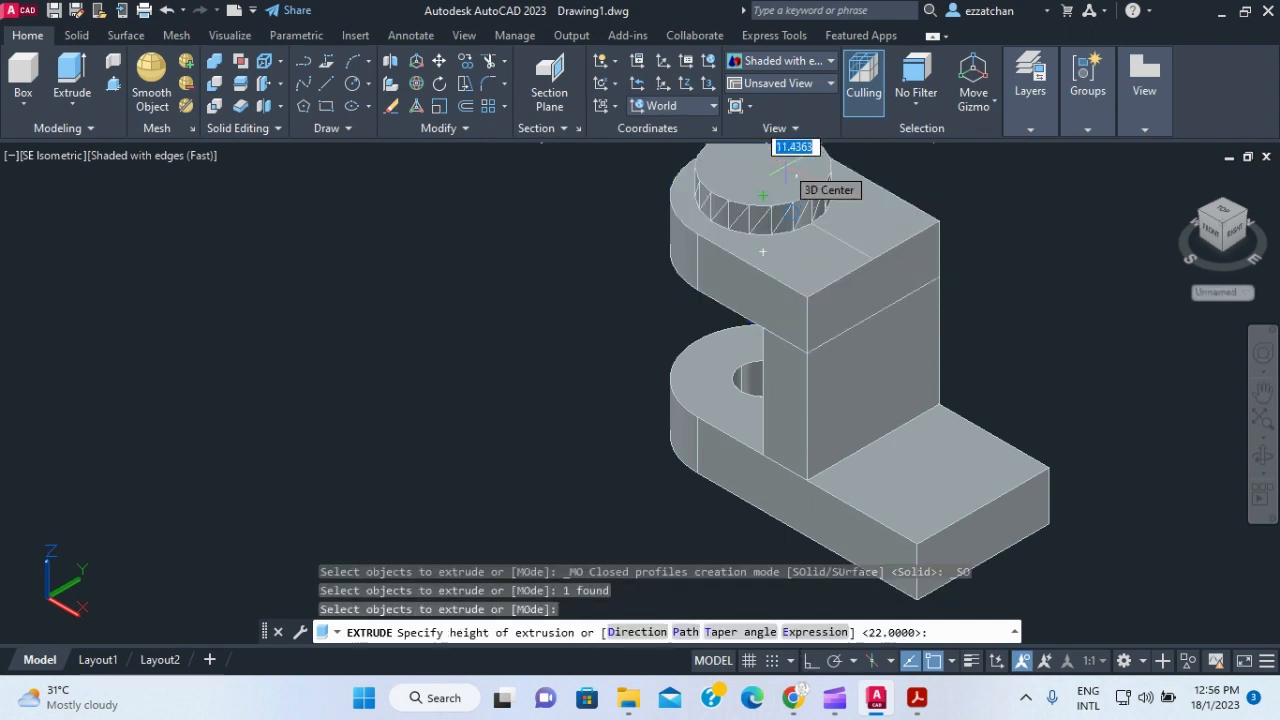
{"action": "type", "text": "10"}
{"action": "key", "text": "Return"}
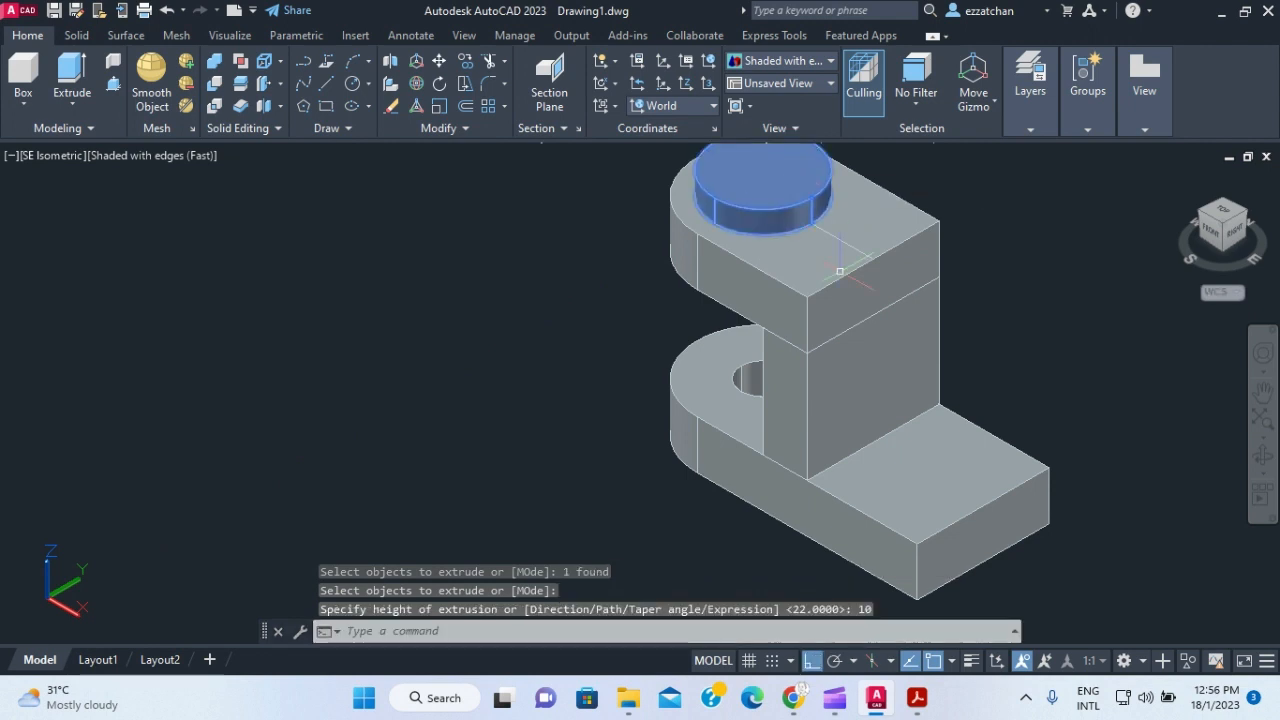
{"action": "scroll", "coordinate": [1183, 411], "scroll_direction": "down", "scroll_amount": 2}
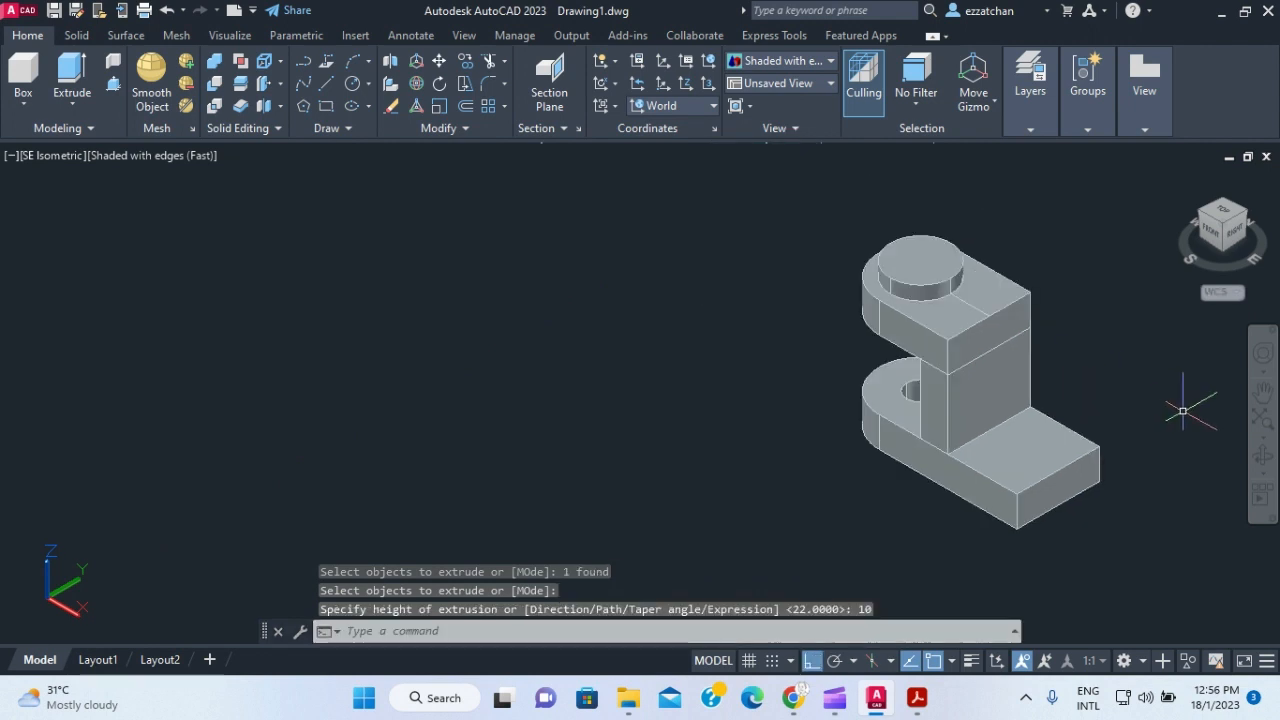
{"action": "left_click", "coordinate": [1263, 391]}
{"action": "left_click_drag", "start_coordinate": [1120, 414], "coordinate": [826, 412]}
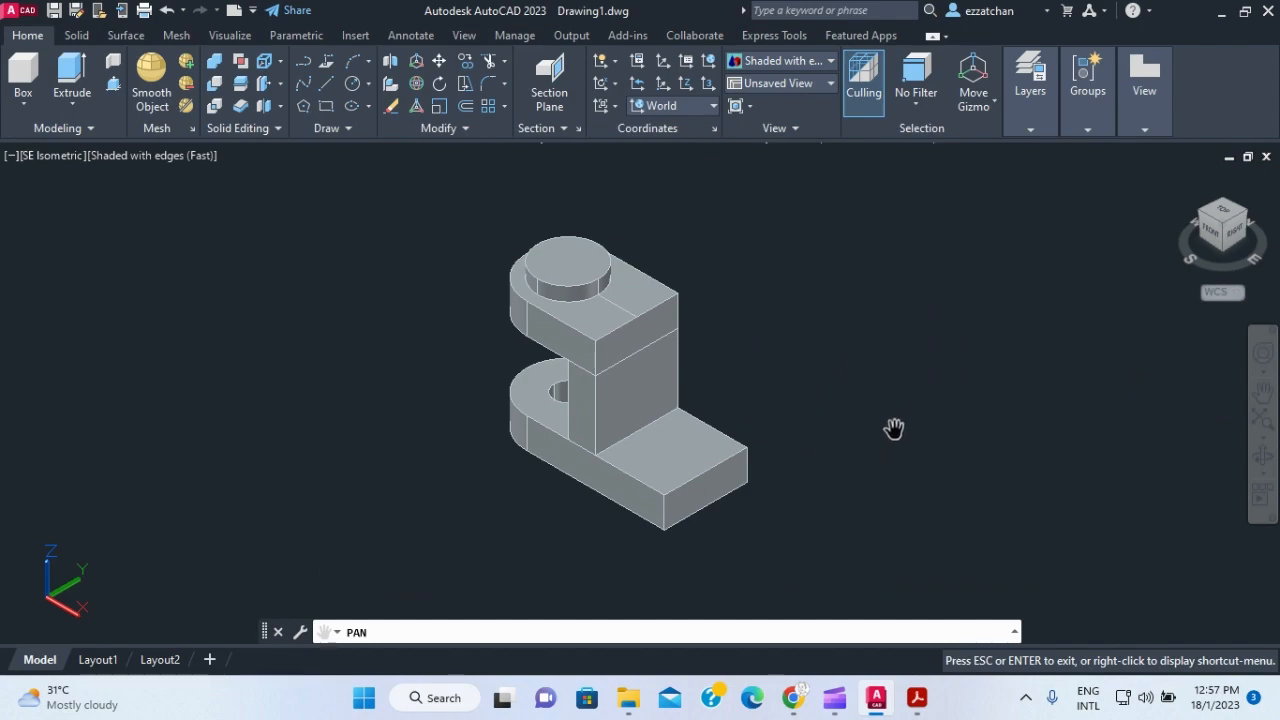
- Check the hole size in the exercise drawing and draw a circle of diameter 20 centred on the top face of the round boss
{"action": "key", "text": "Escape"}
{"action": "left_click", "coordinate": [917, 697]}
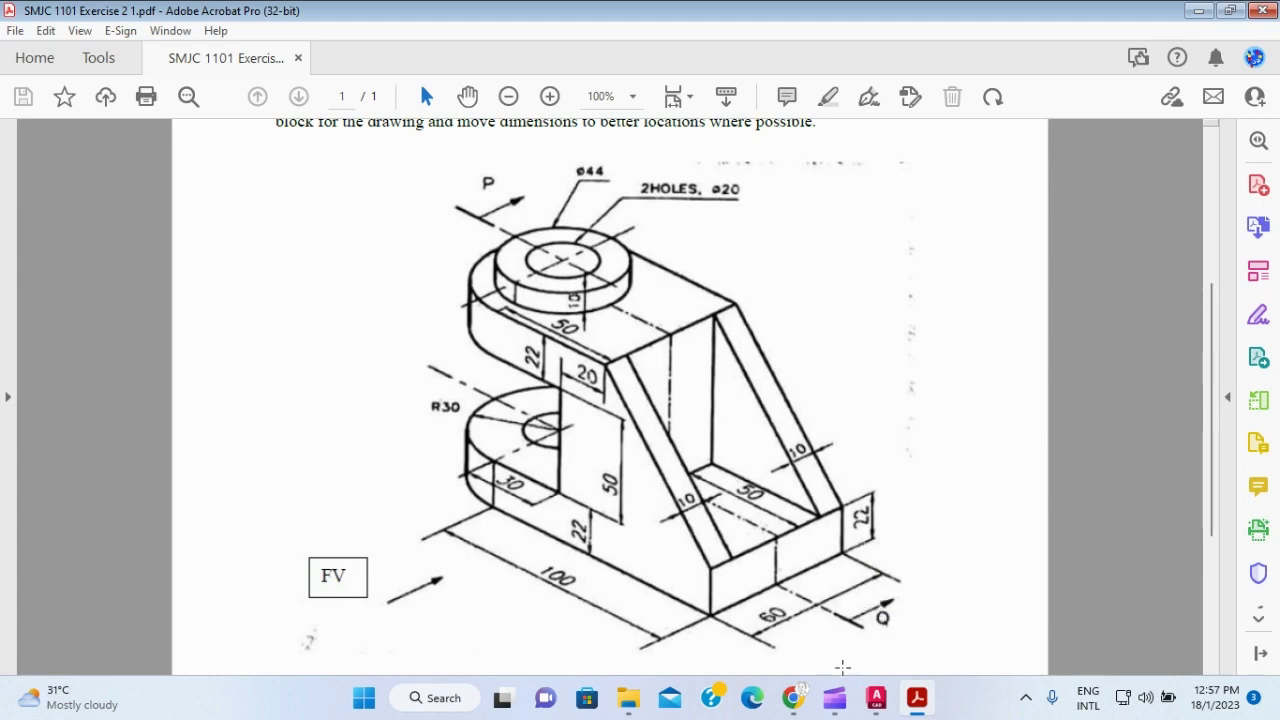
{"action": "left_click", "coordinate": [877, 700]}
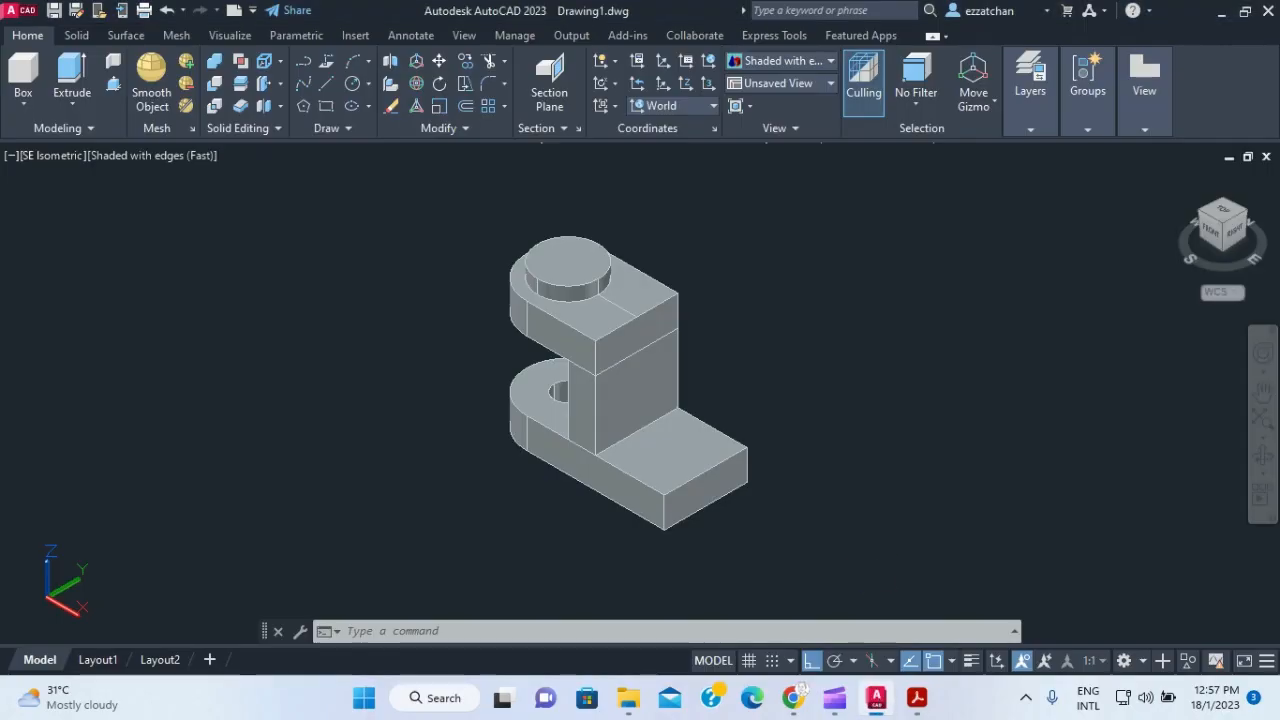
{"action": "left_click", "coordinate": [353, 84]}
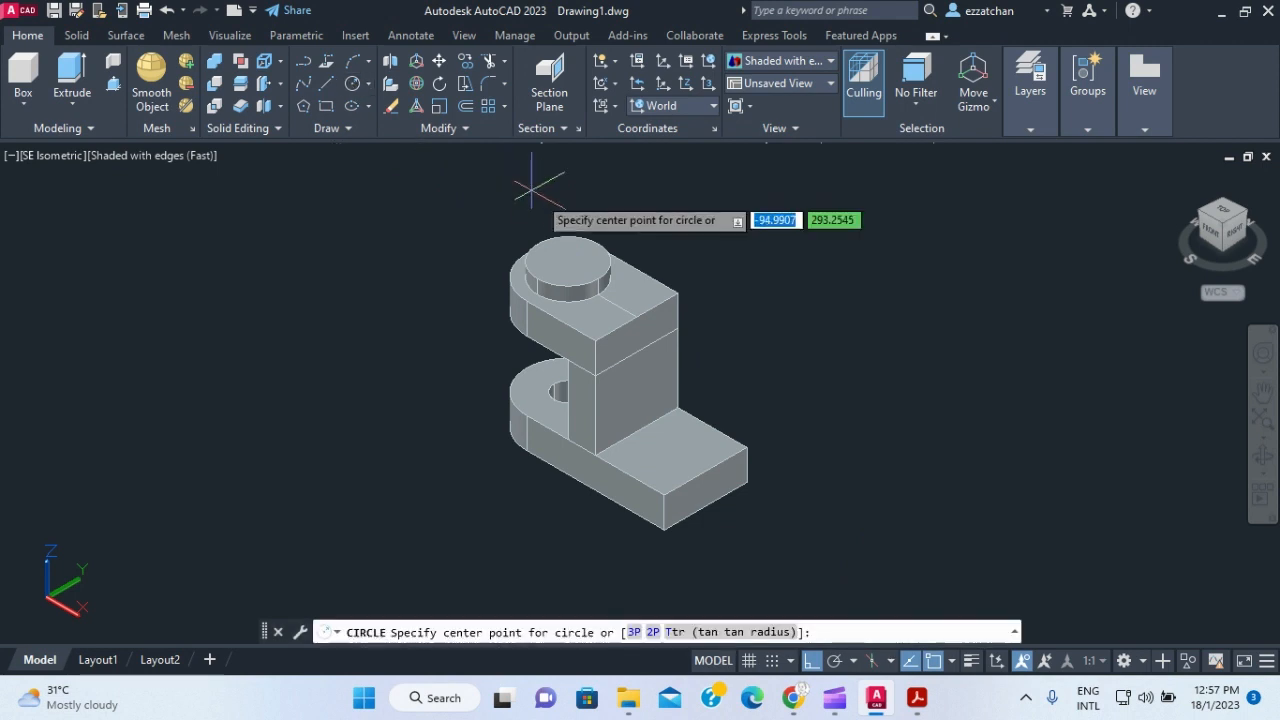
{"action": "left_click", "coordinate": [567, 261]}
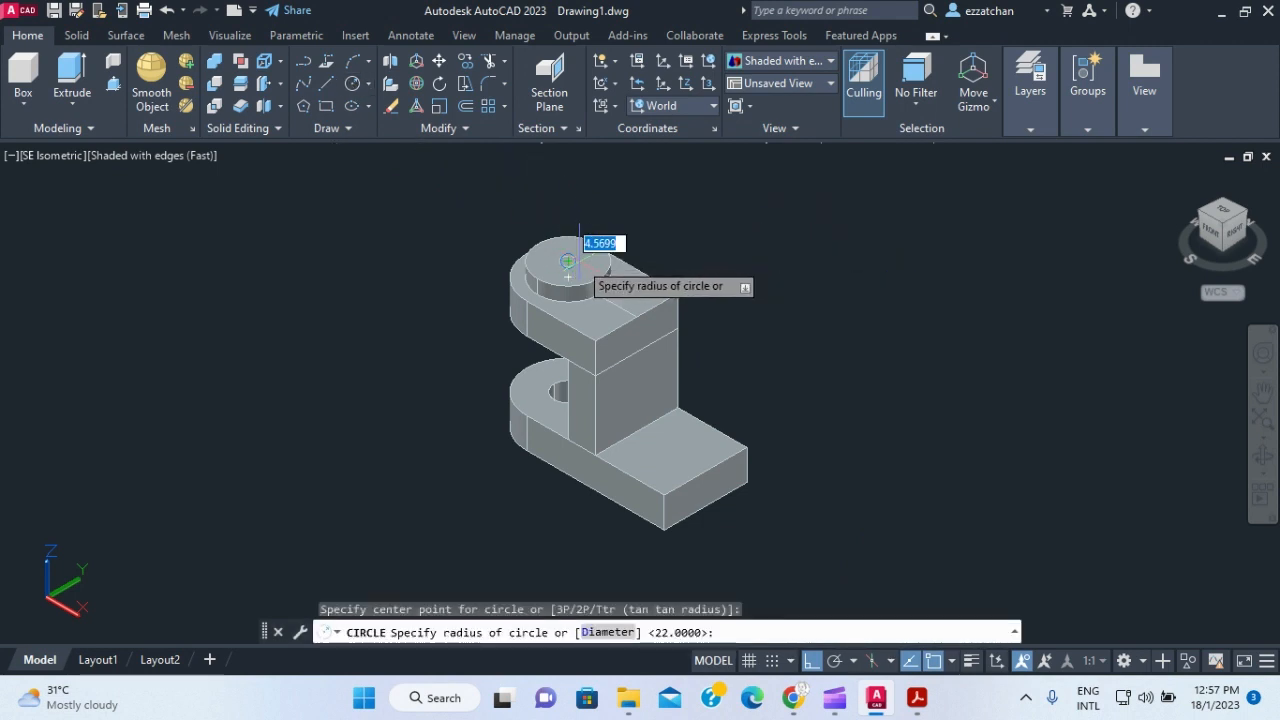
{"action": "type", "text": "d"}
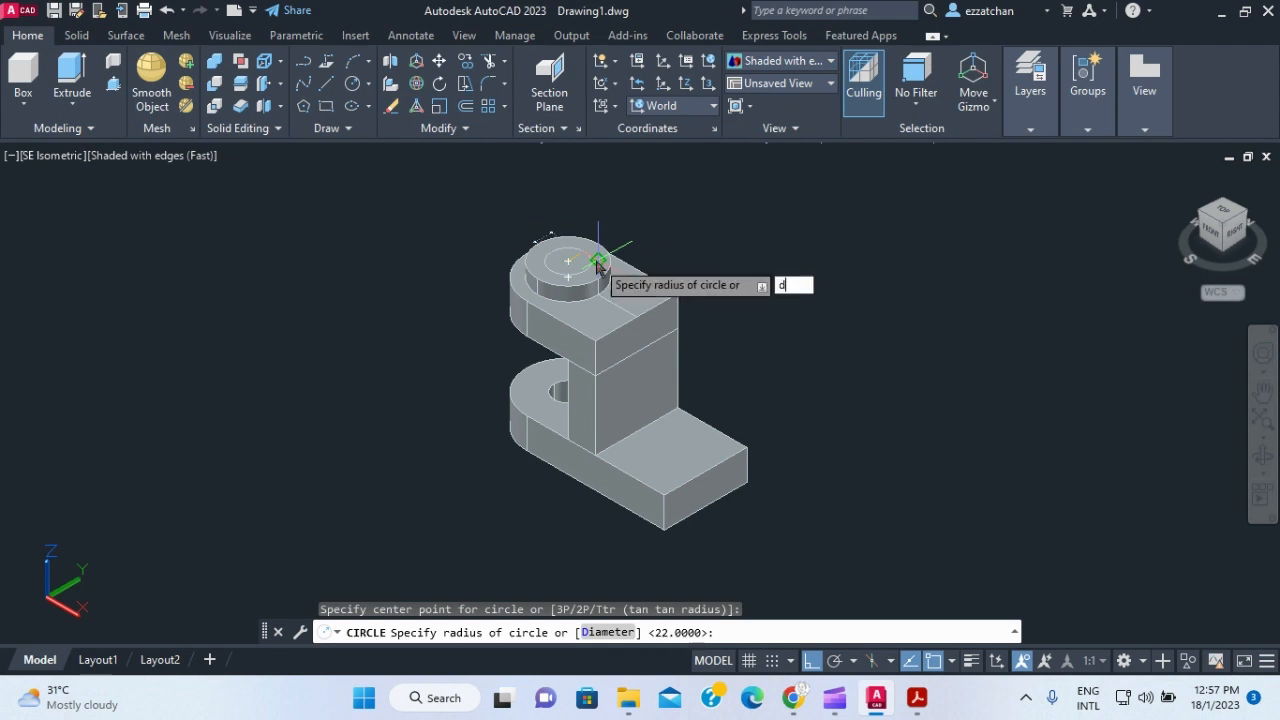
{"action": "key", "text": "Return"}
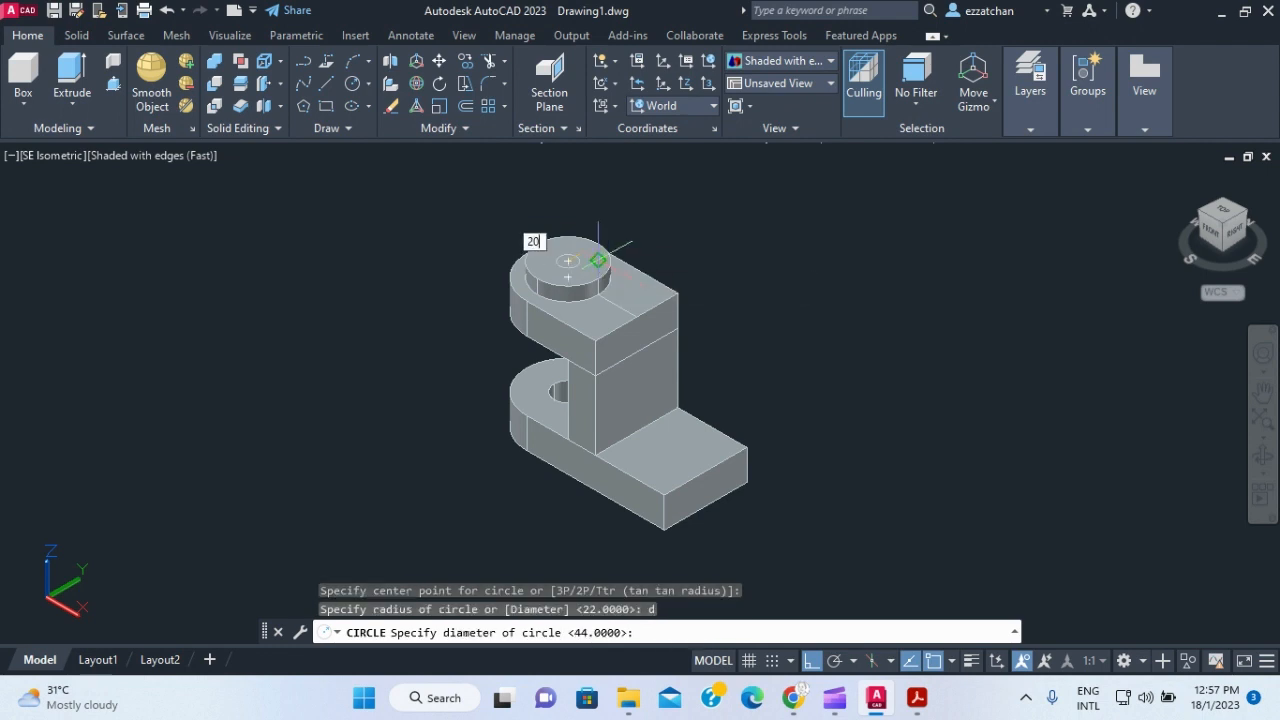
{"action": "type", "text": "20"}
{"action": "key", "text": "Return"}
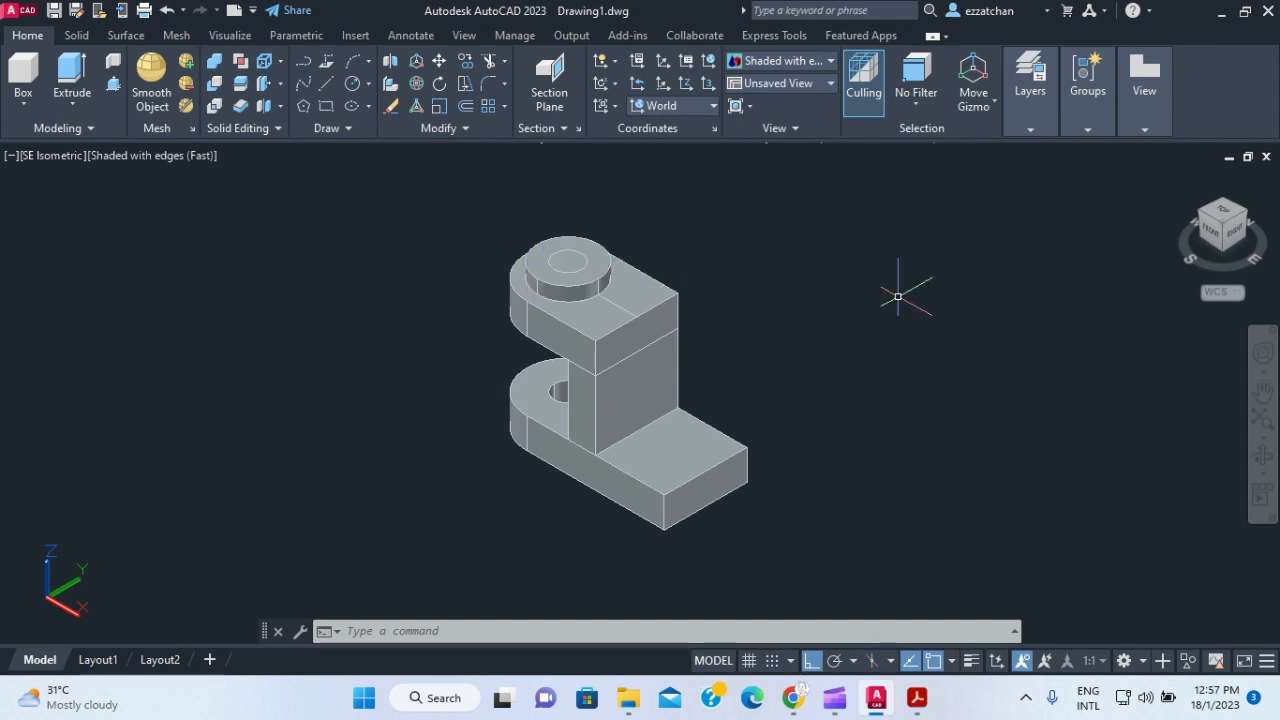
- Union the round boss with the rounded top plate into one solid
{"action": "type", "text": "i"}
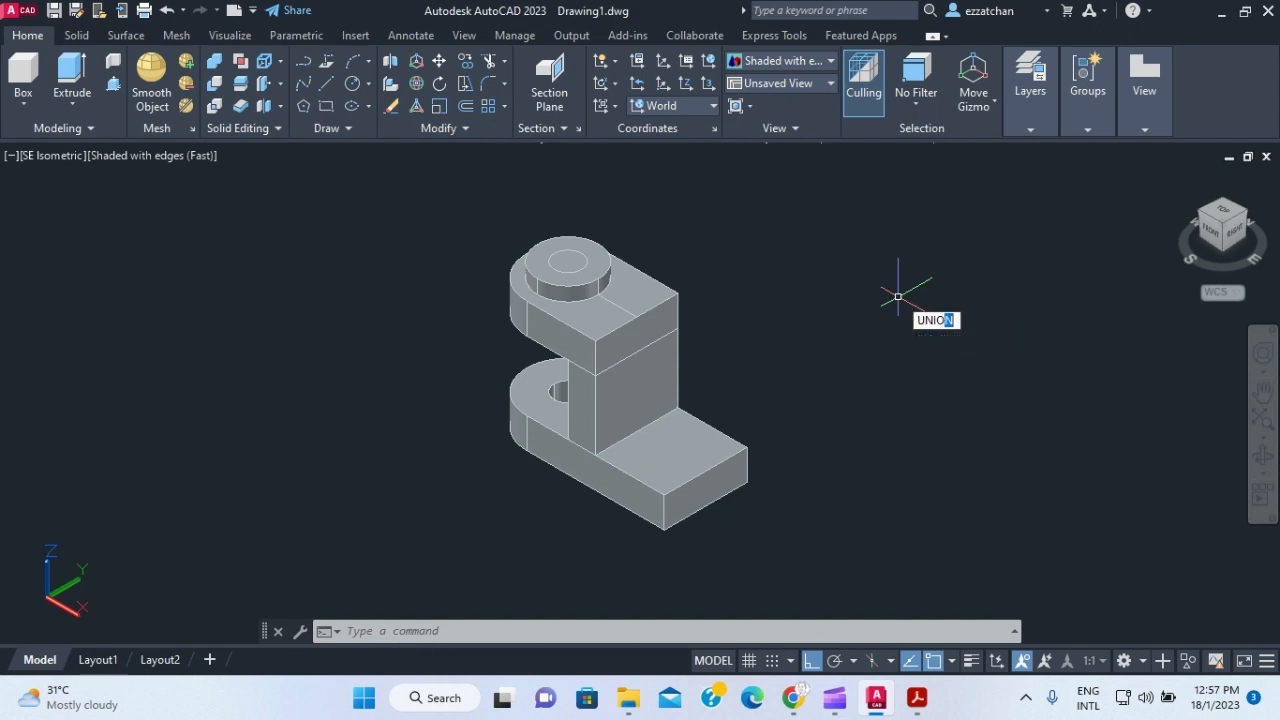
{"action": "key", "text": "Return"}
{"action": "left_click", "coordinate": [578, 282]}
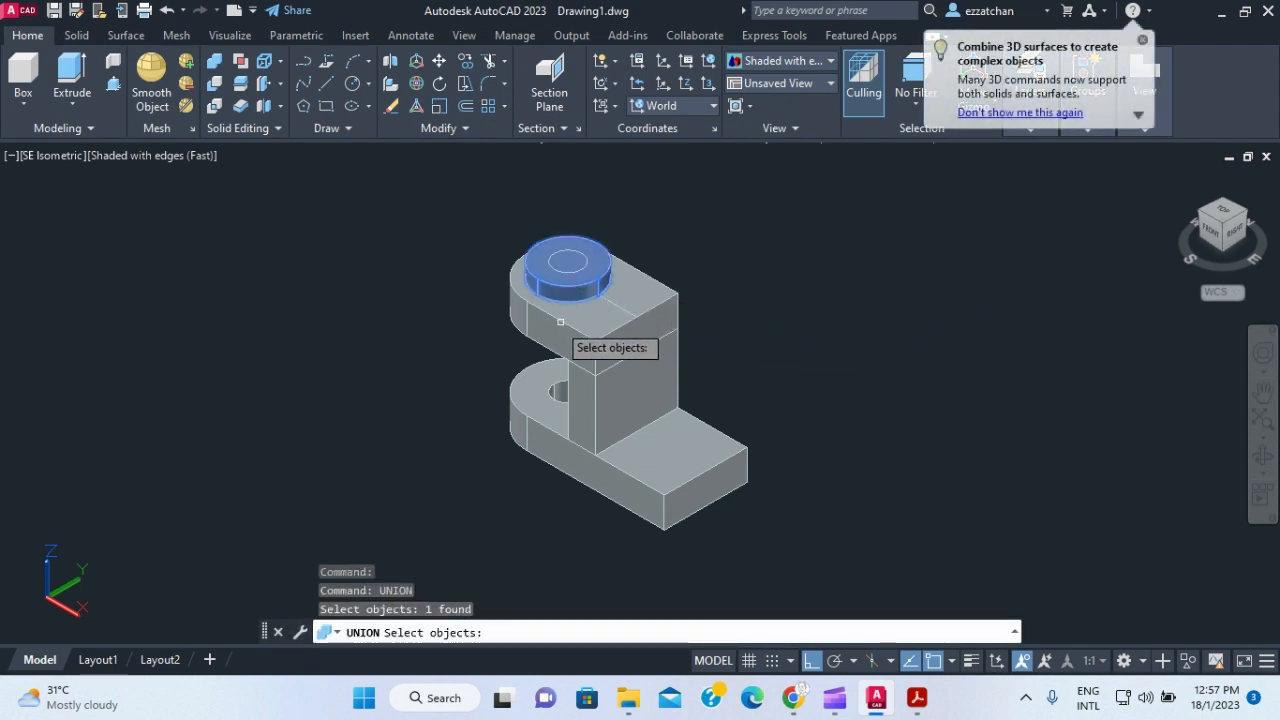
{"action": "left_click", "coordinate": [558, 321]}
{"action": "key", "text": "Return"}
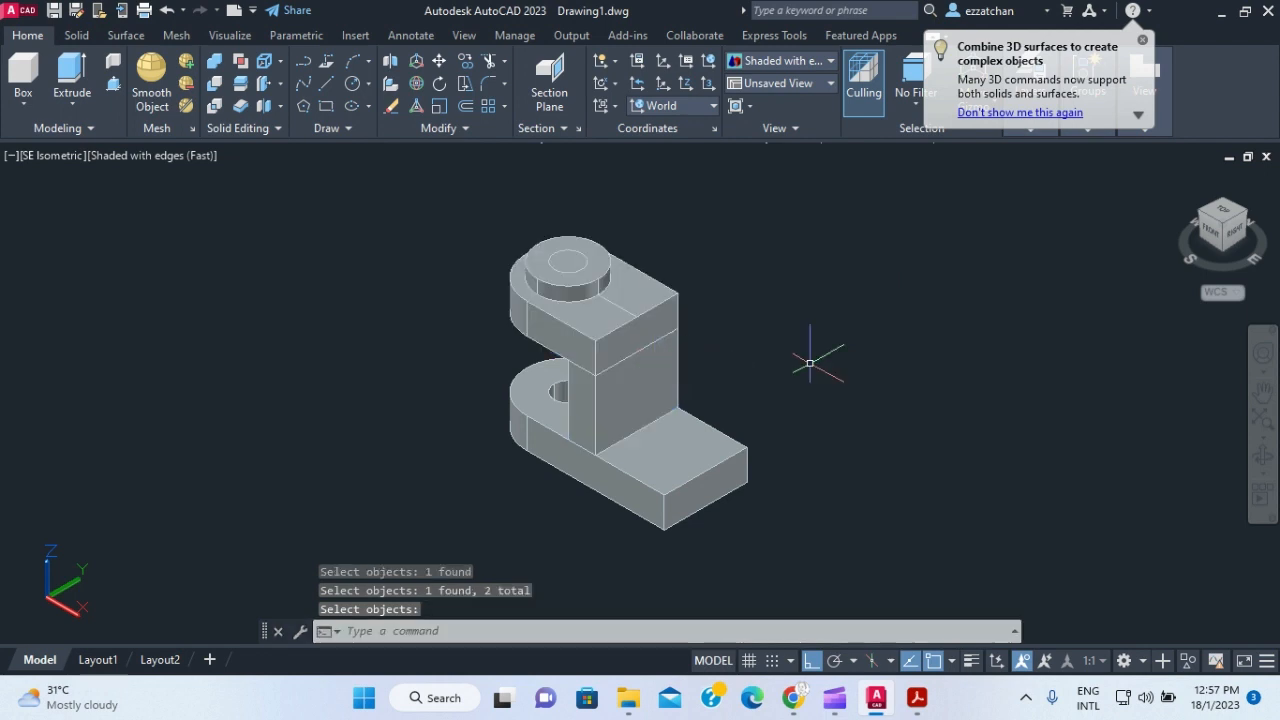
- Presspull the 20 diameter circle downward through the boss and top plate to cut the hole
{"action": "left_click", "coordinate": [115, 86]}
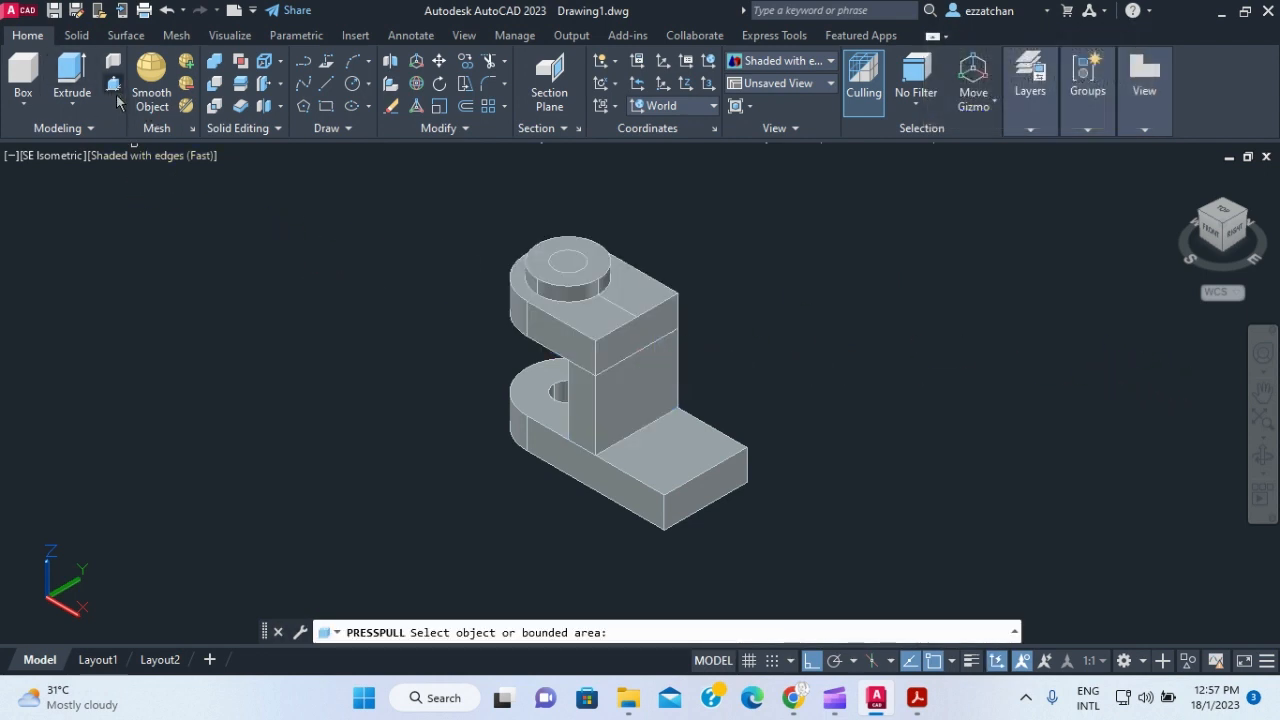
{"action": "left_click", "coordinate": [565, 260]}
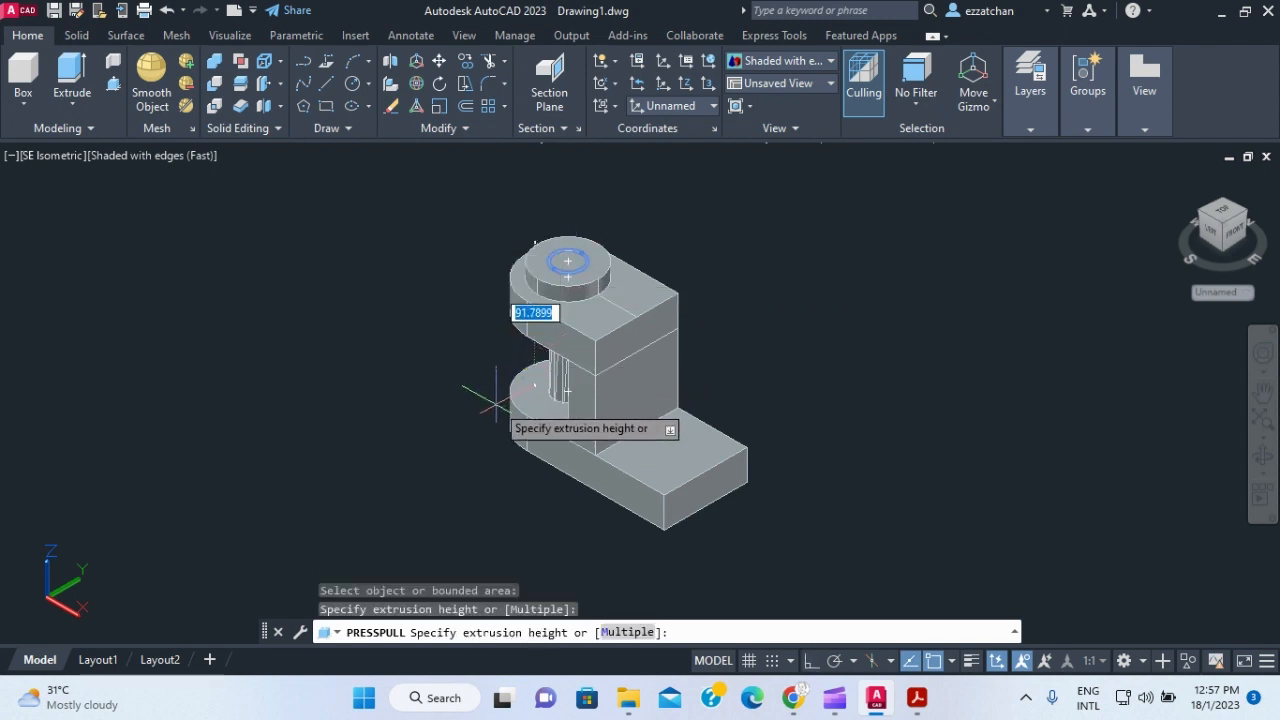
{"action": "left_click", "coordinate": [492, 362]}
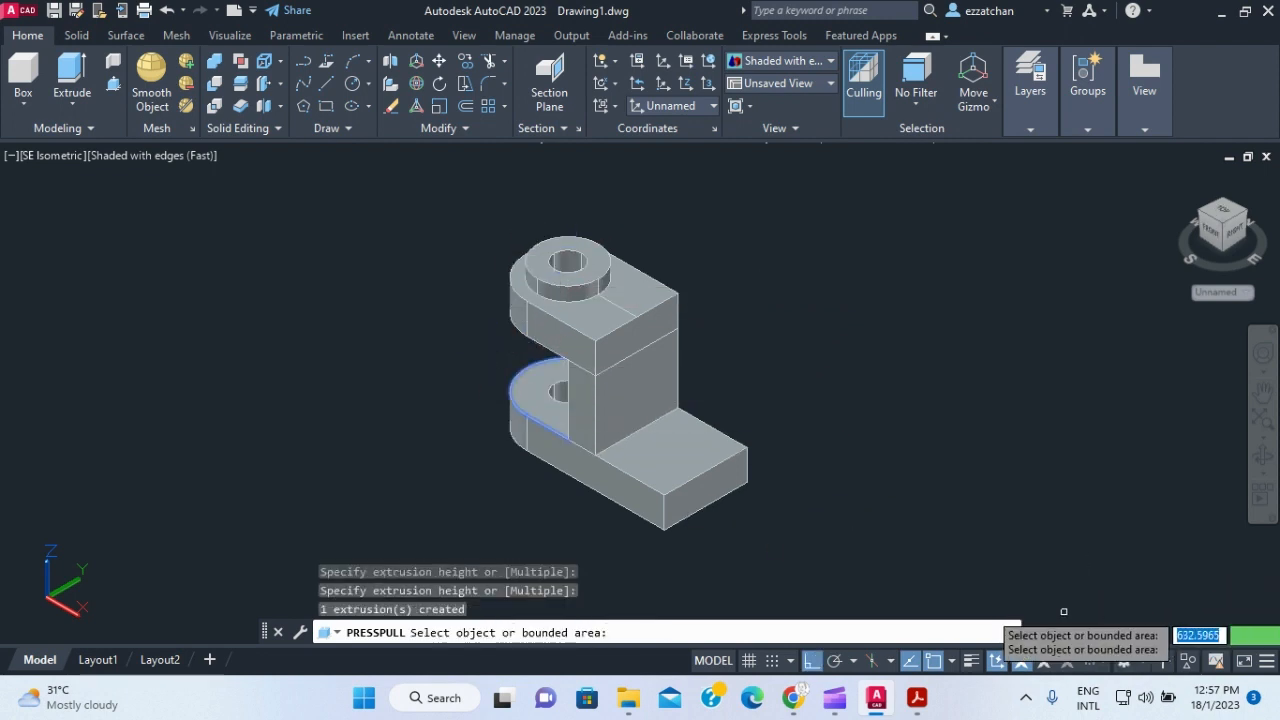
{"action": "key", "text": "Return"}
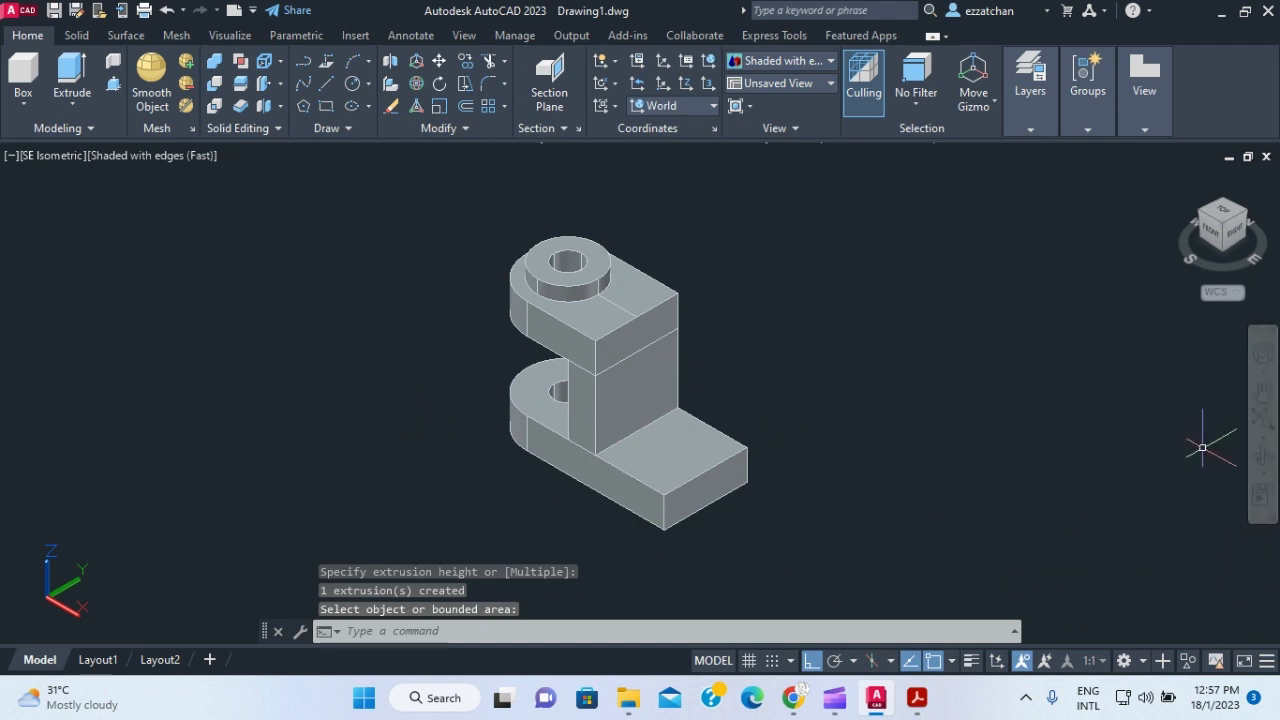
- Check the rib in the exercise drawing and draw its triangle from the base's front top corner to the upright's foot and the top plate's upper corner
{"action": "left_click", "coordinate": [1263, 460]}
{"action": "mouse_move", "coordinate": [787, 508]}
{"action": "left_mouse_down"}
{"action": "mouse_move", "coordinate": [923, 437]}
{"action": "mouse_move", "coordinate": [826, 349]}
{"action": "mouse_move", "coordinate": [769, 400]}
{"action": "mouse_move", "coordinate": [768, 537]}
{"action": "mouse_move", "coordinate": [829, 503]}
{"action": "mouse_move", "coordinate": [771, 491]}
{"action": "mouse_move", "coordinate": [763, 507]}
{"action": "mouse_move", "coordinate": [785, 498]}
{"action": "left_mouse_up"}
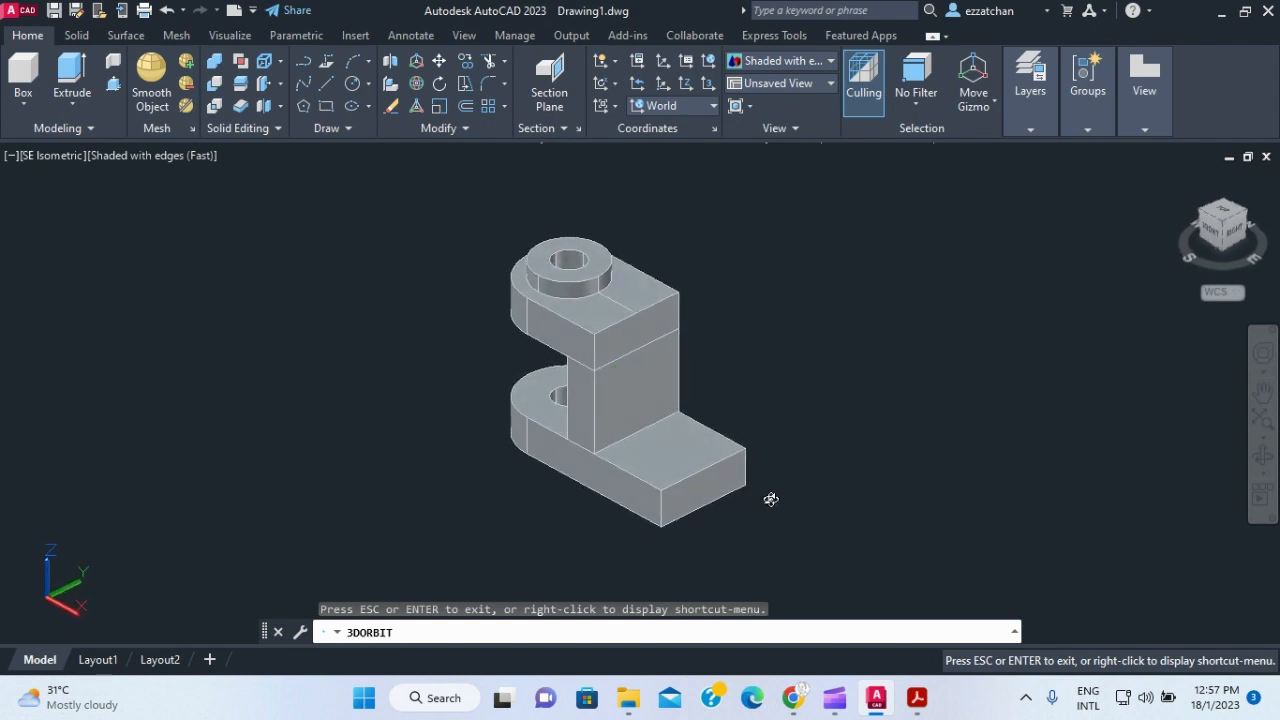
{"action": "key", "text": "Escape"}
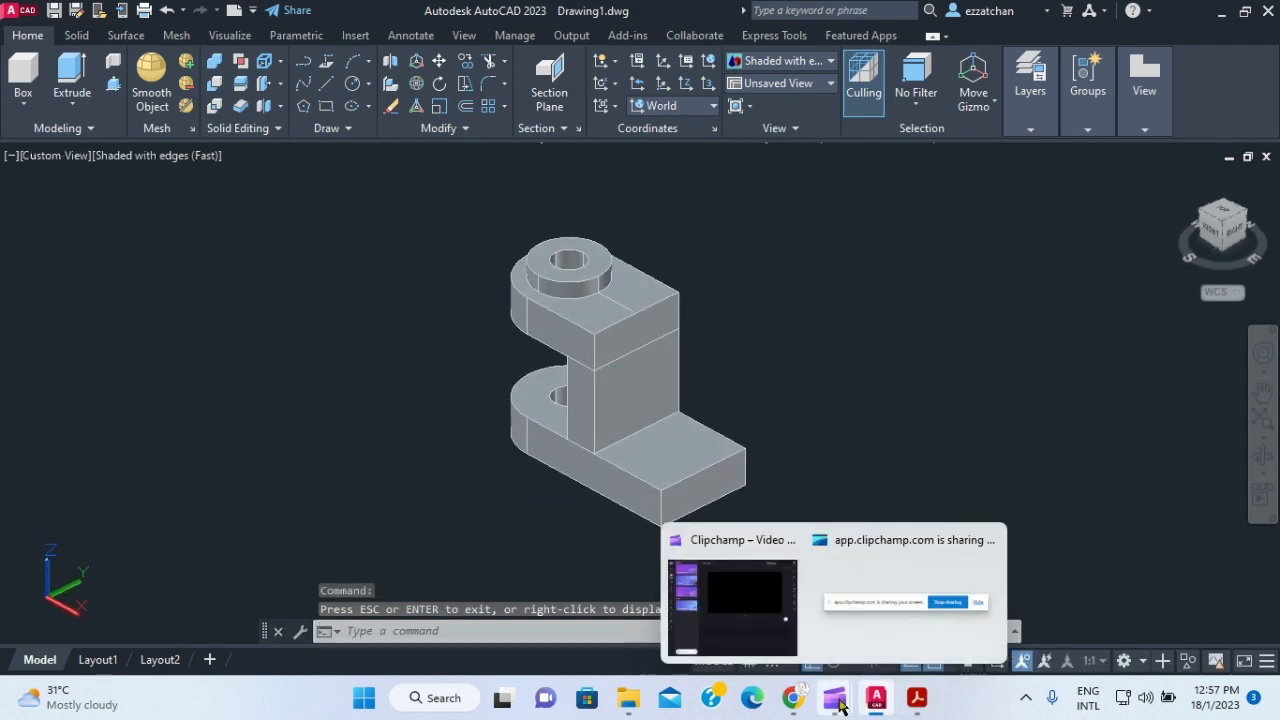
{"action": "left_click", "coordinate": [916, 697]}
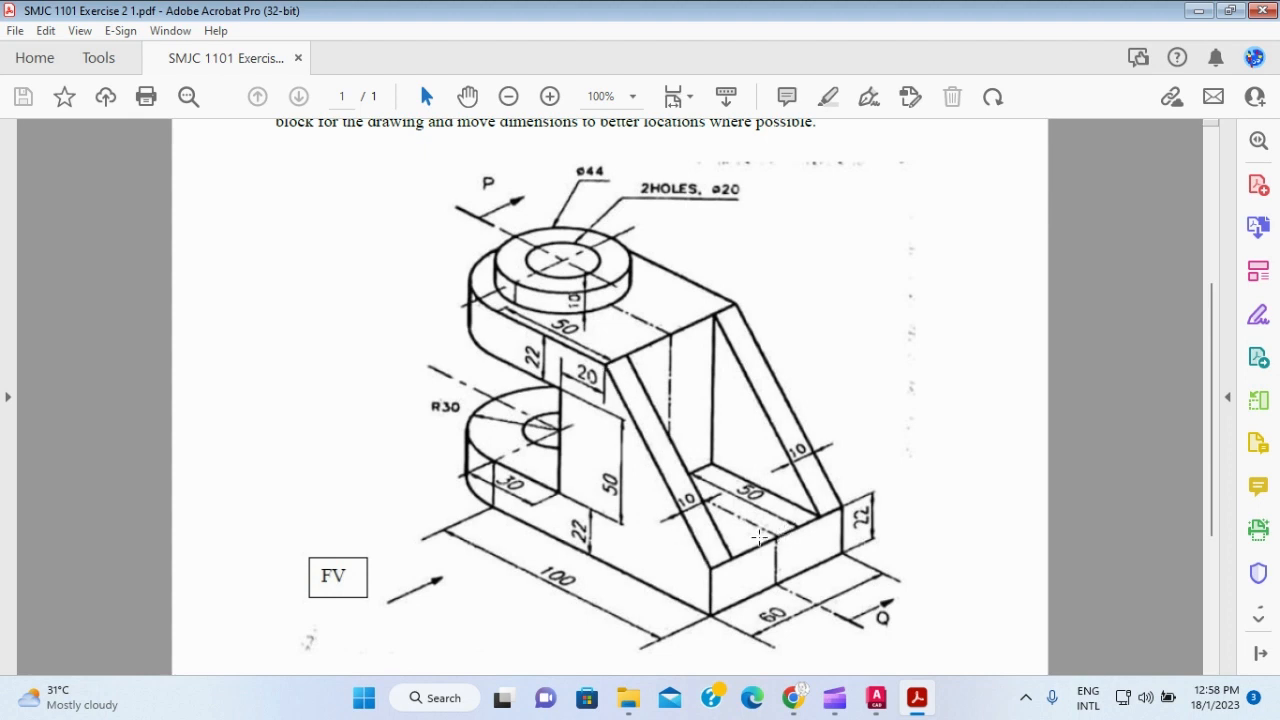
{"action": "left_click", "coordinate": [875, 700]}
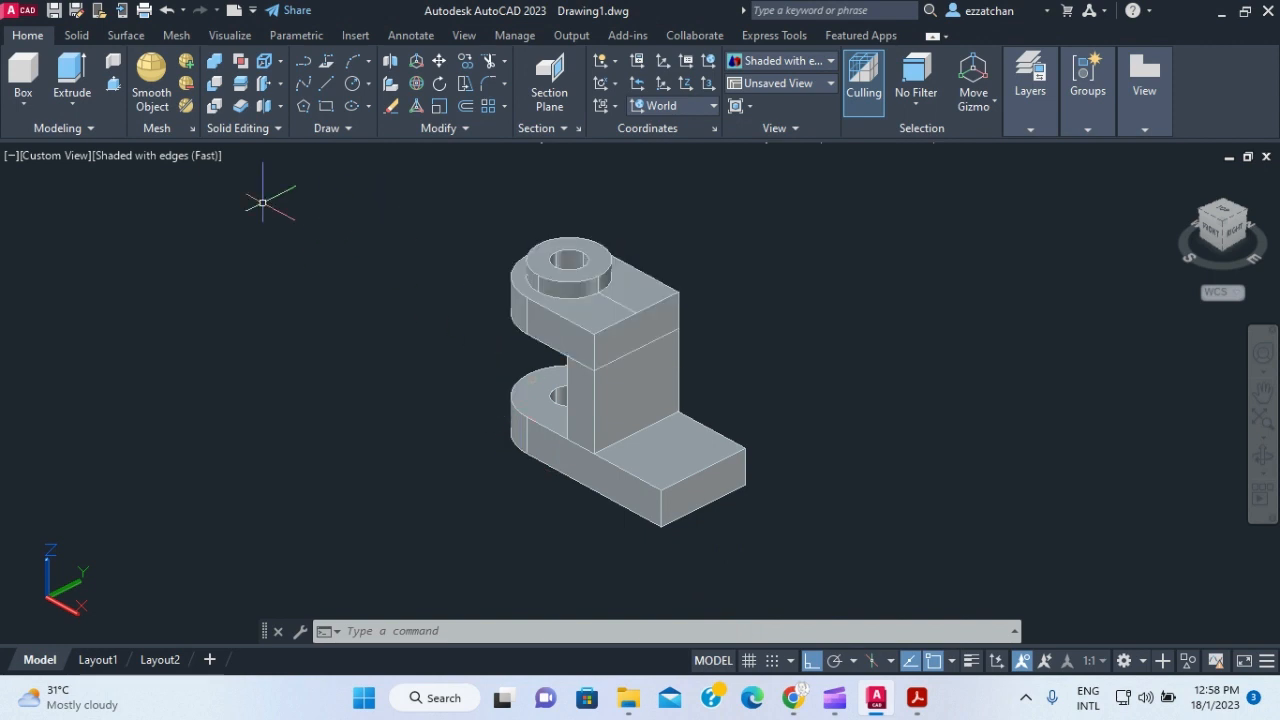
{"action": "left_click", "coordinate": [325, 85]}
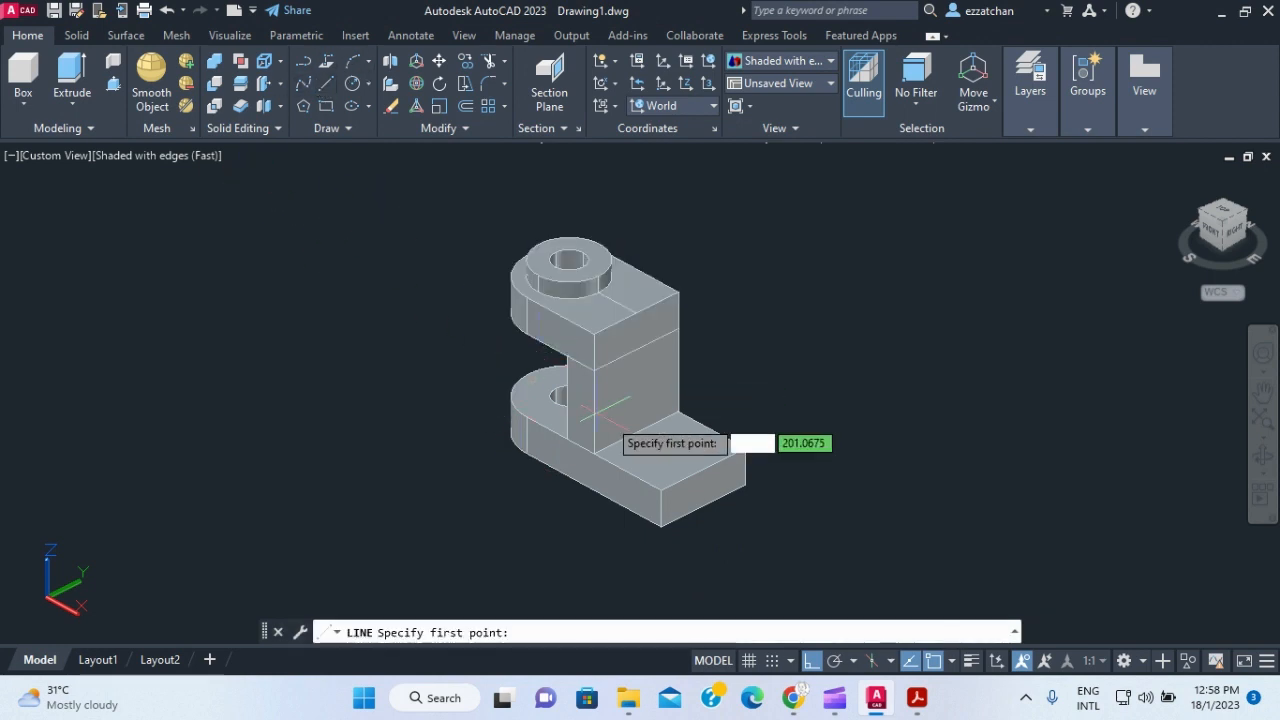
{"action": "left_click", "coordinate": [660, 490]}
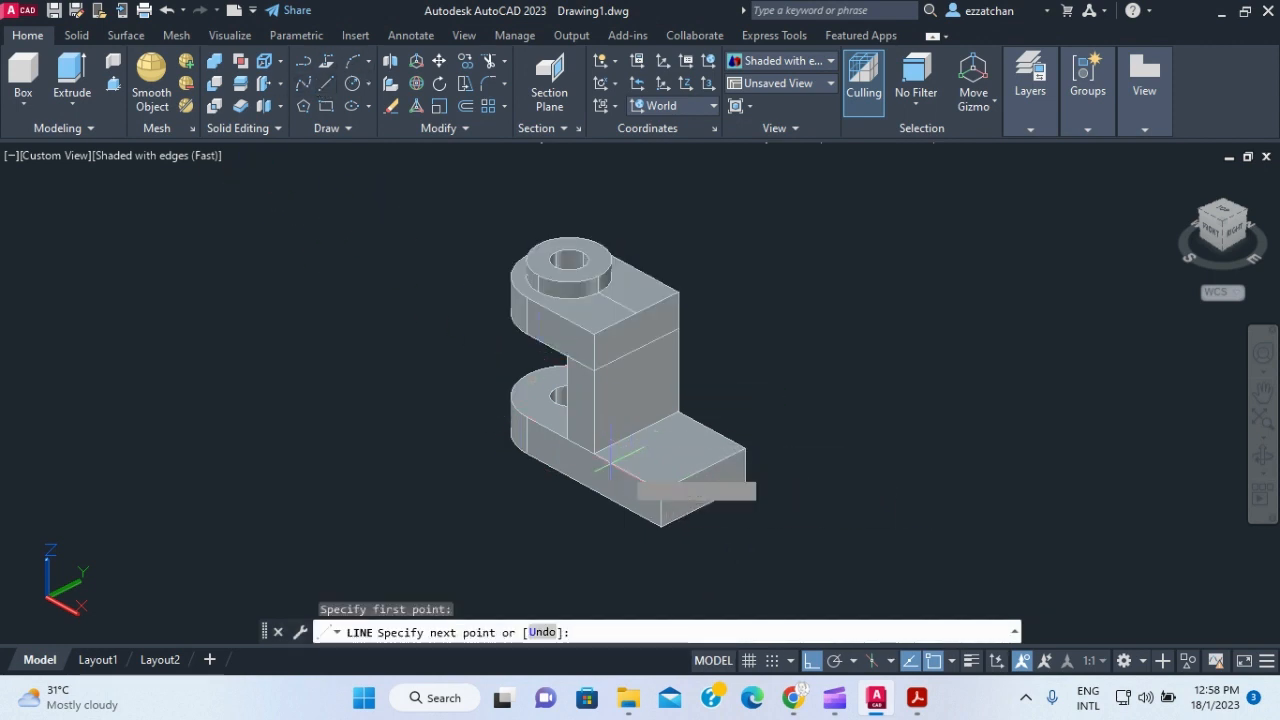
{"action": "left_click", "coordinate": [594, 455]}
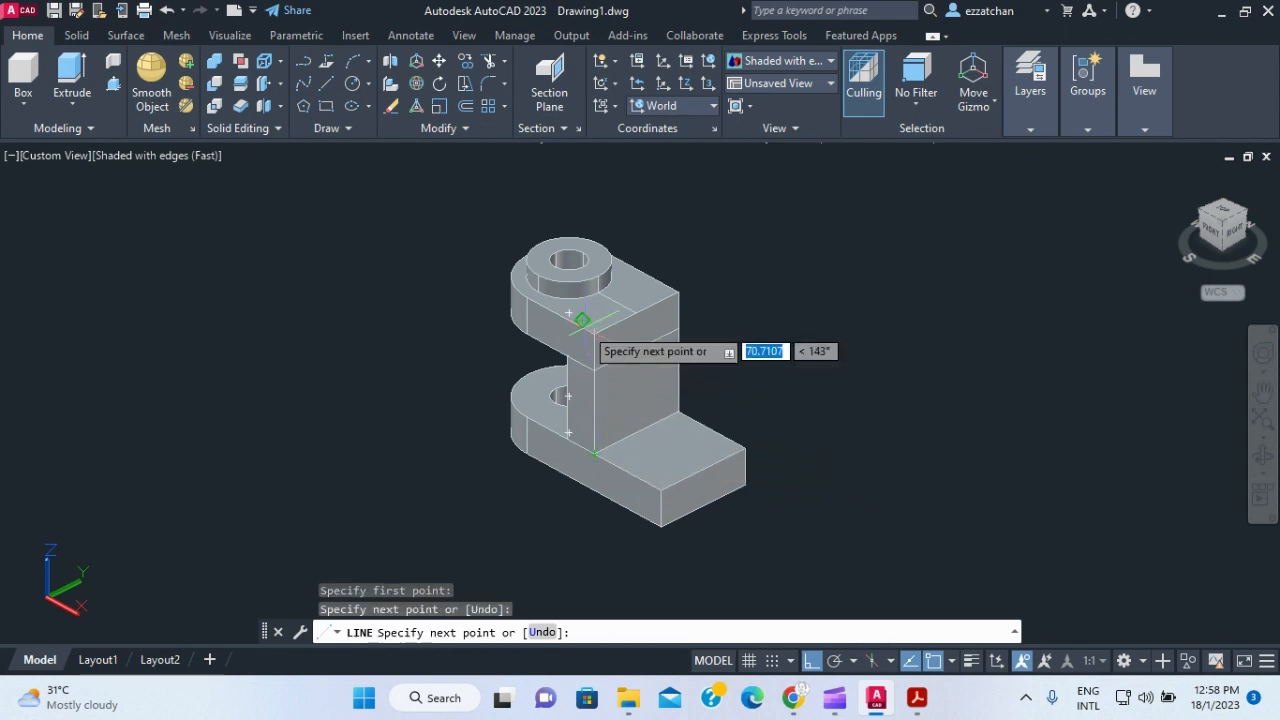
{"action": "left_click", "coordinate": [594, 335]}
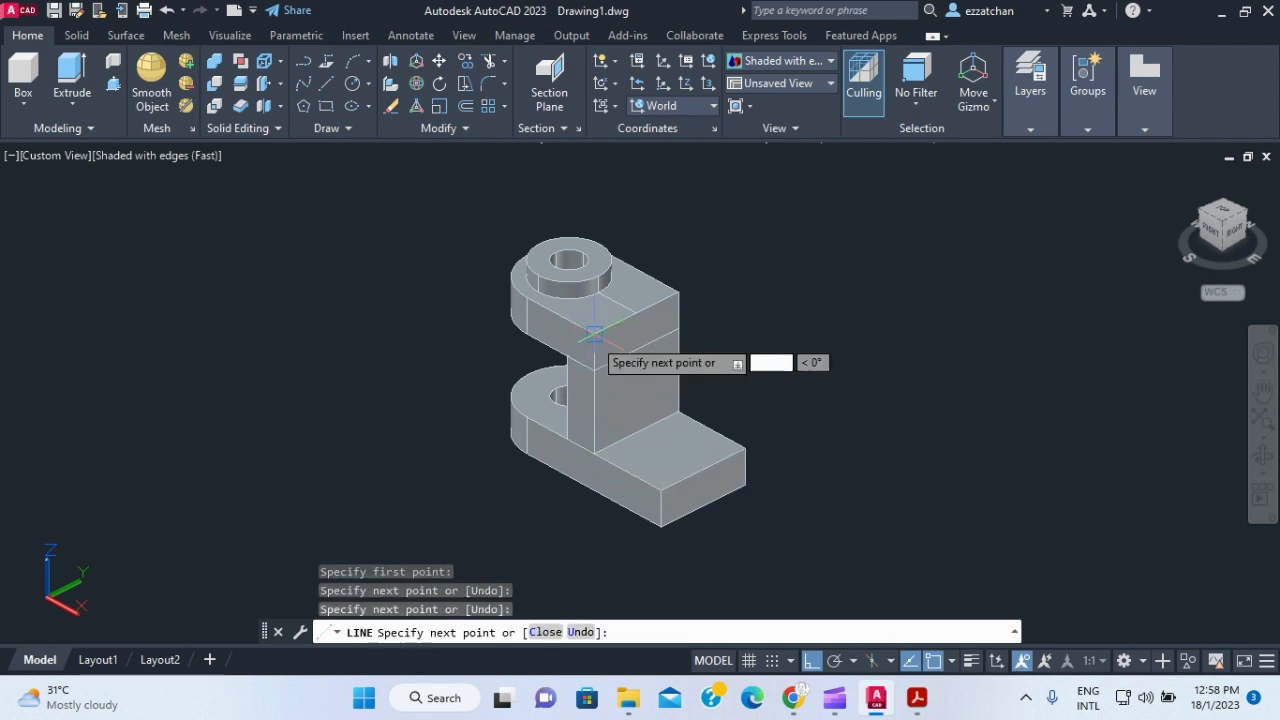
{"action": "left_click", "coordinate": [660, 490]}
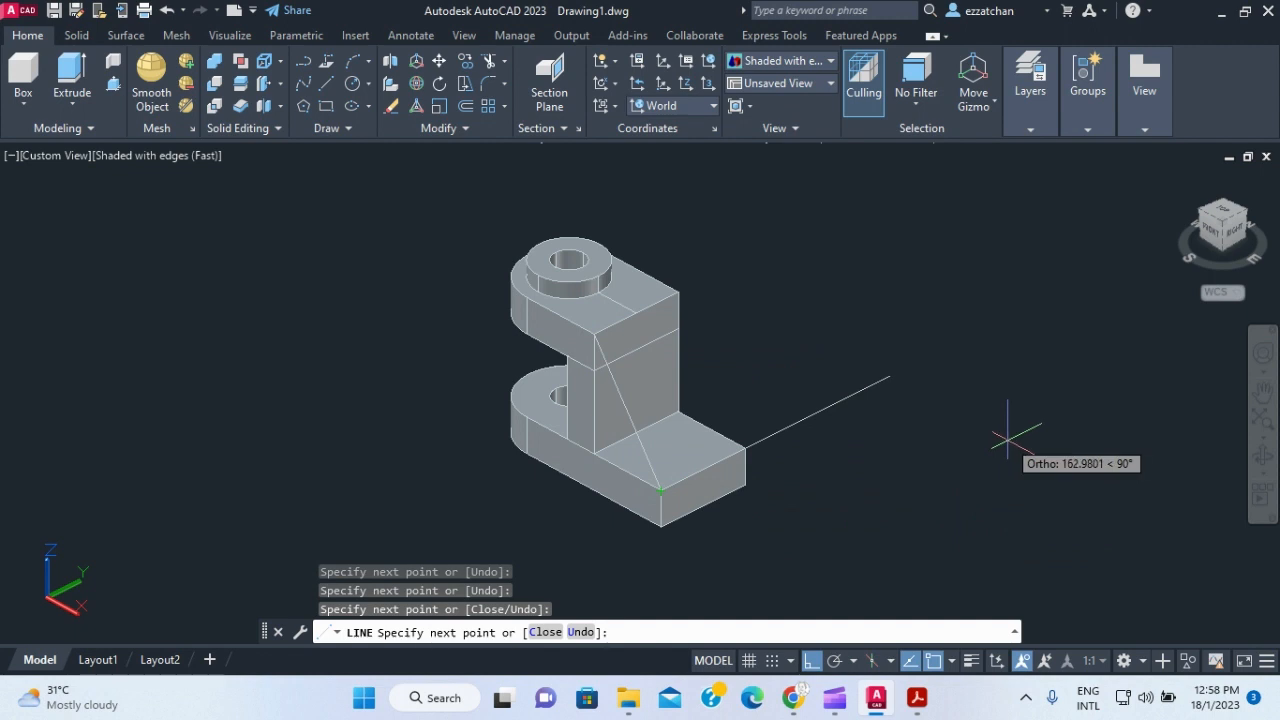
{"action": "key", "text": "Return"}
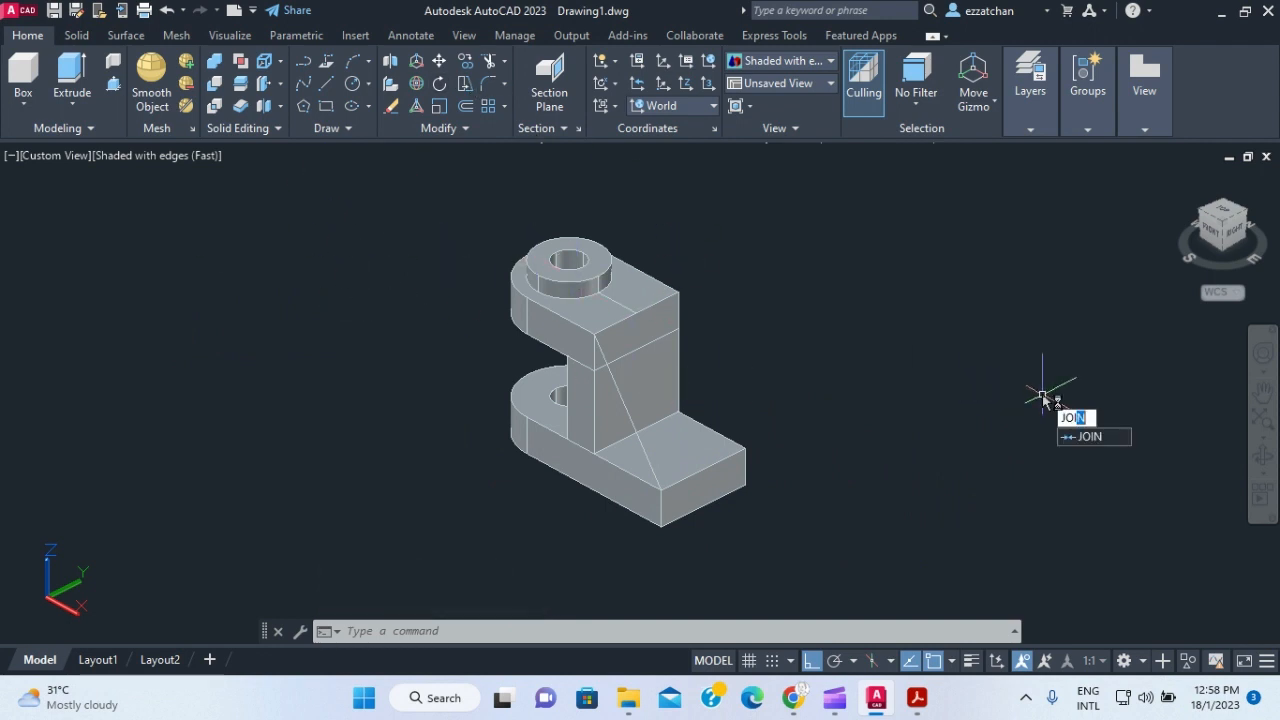
{"action": "left_click", "coordinate": [1108, 440]}
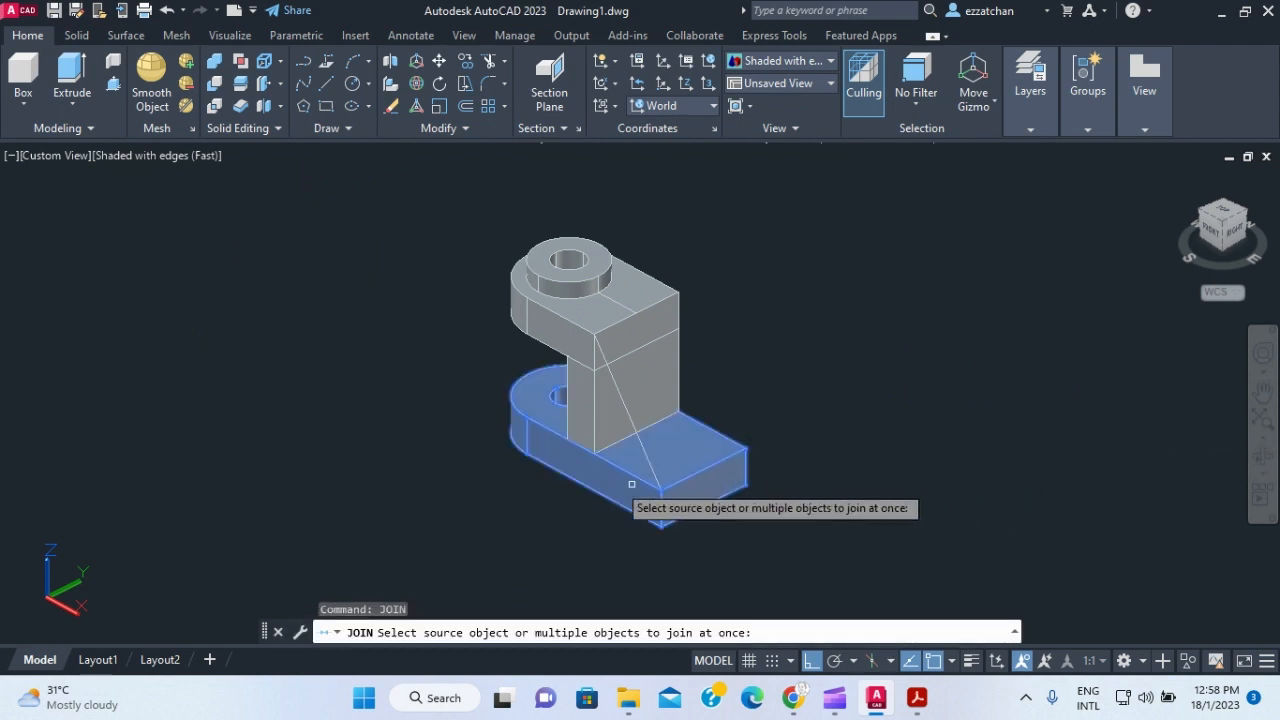
{"action": "left_click", "coordinate": [645, 455]}
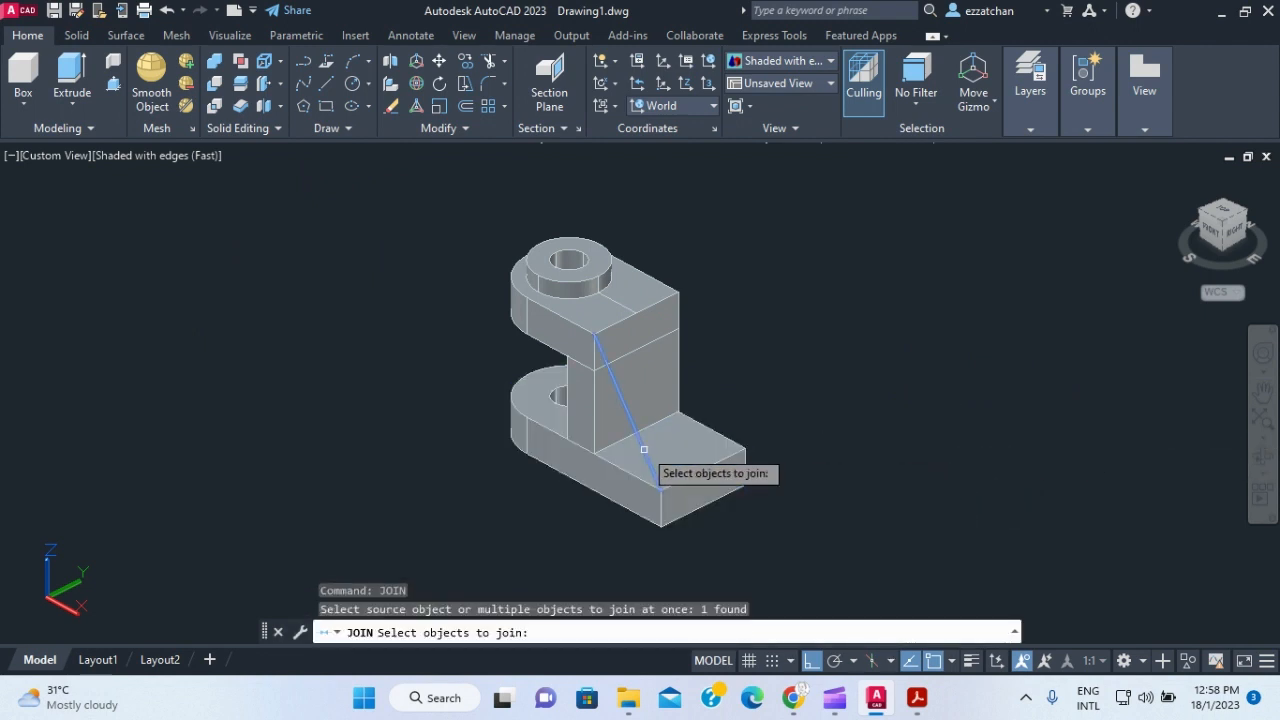
{"action": "left_click", "coordinate": [596, 352]}
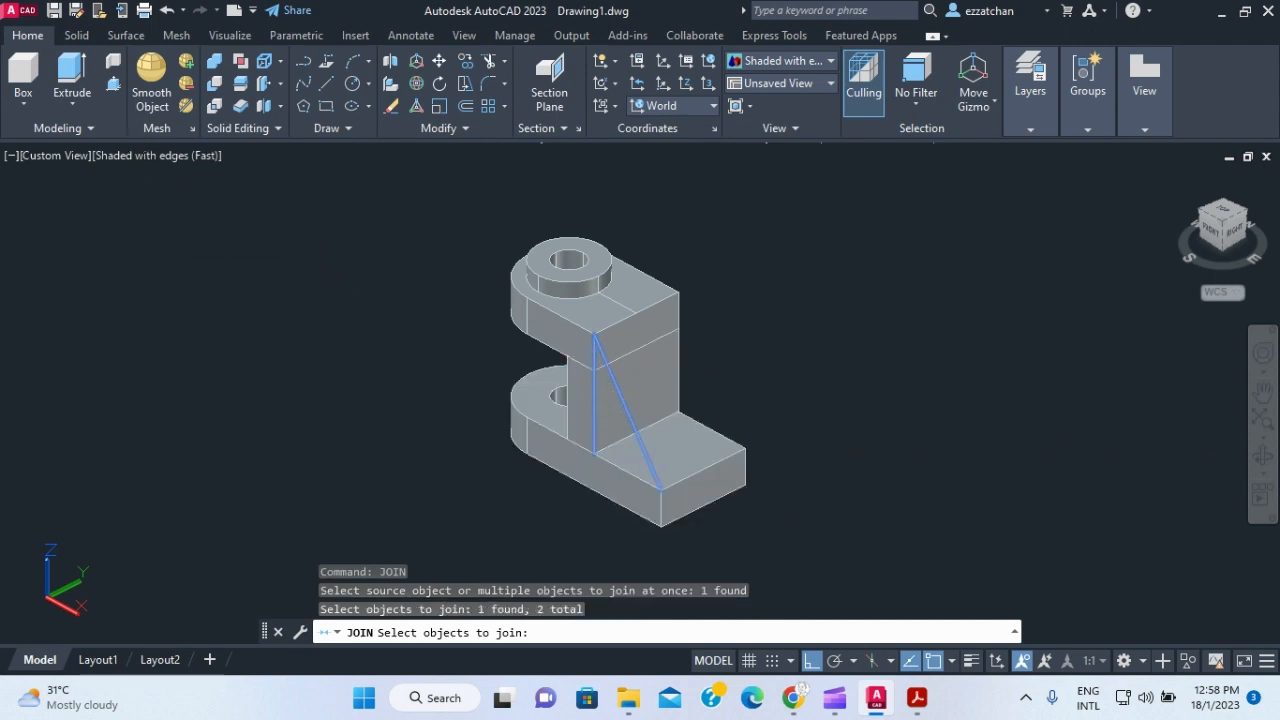
{"action": "key", "text": "Escape"}
{"action": "key", "text": "Escape"}
{"action": "key", "text": "Escape"}
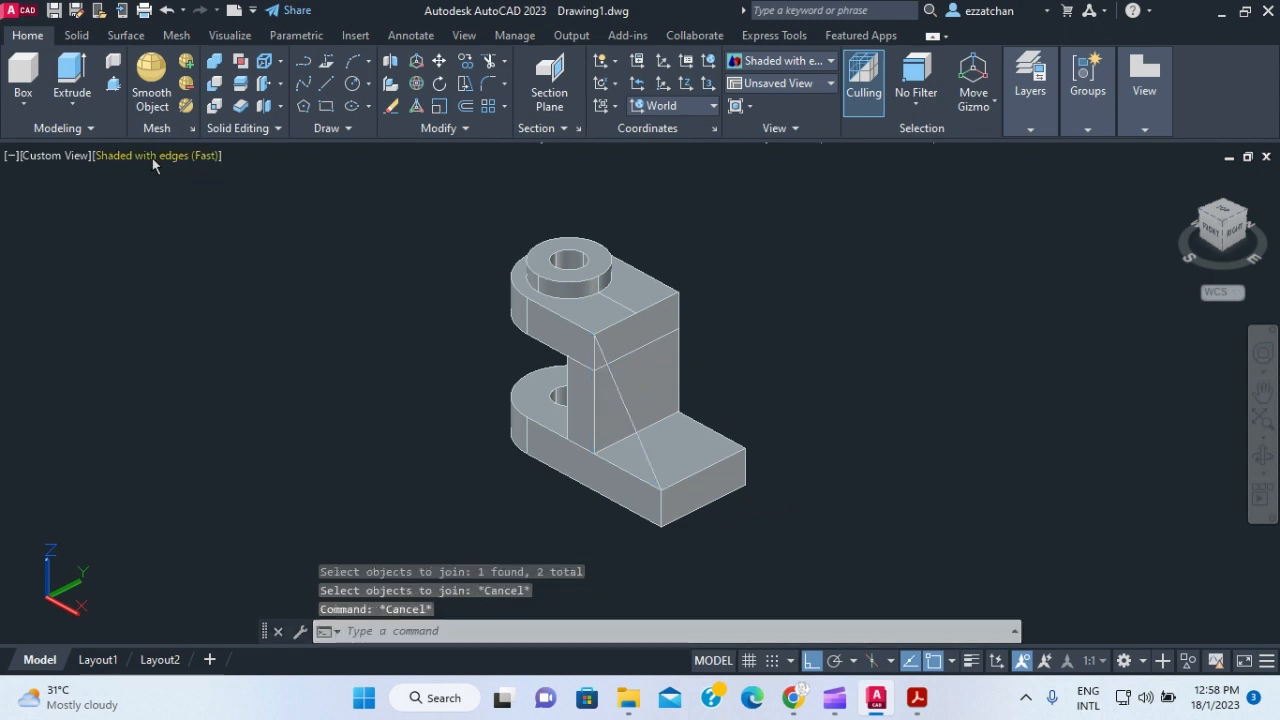
- Switch the visual style to 2D Wireframe and join the three triangle lines into one closed polyline
{"action": "left_click", "coordinate": [148, 156]}
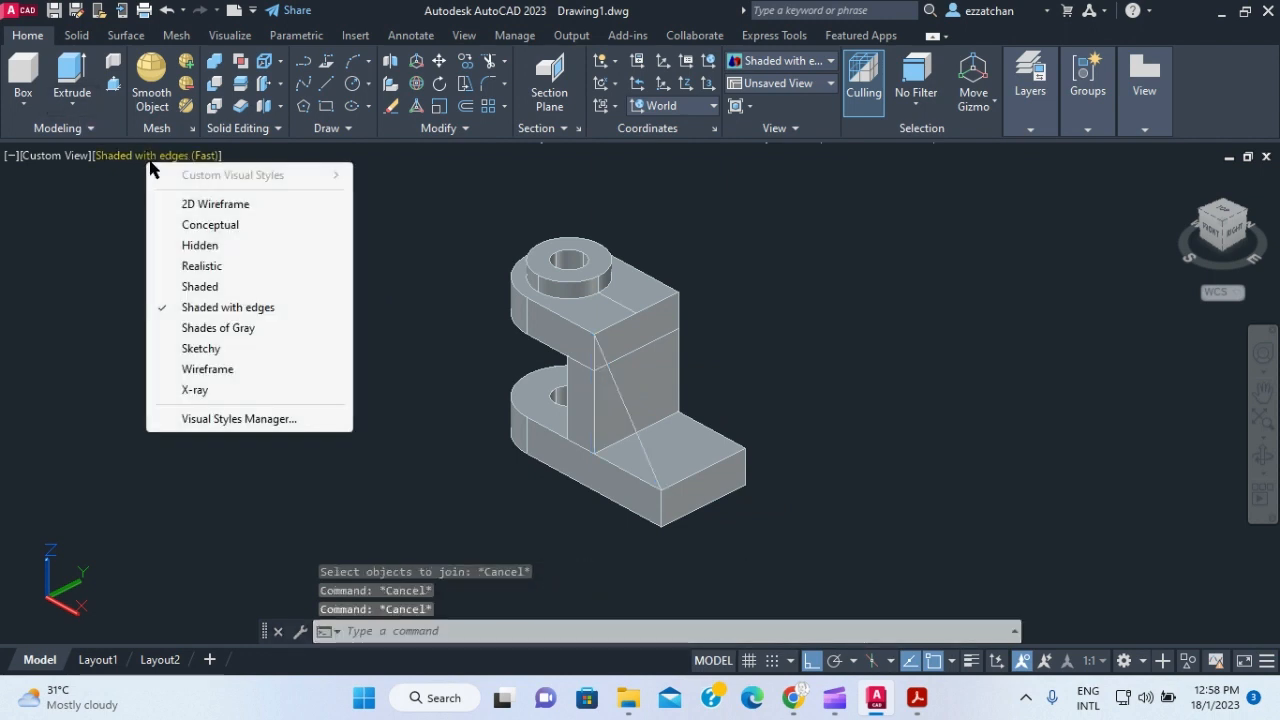
{"action": "left_click", "coordinate": [213, 209]}
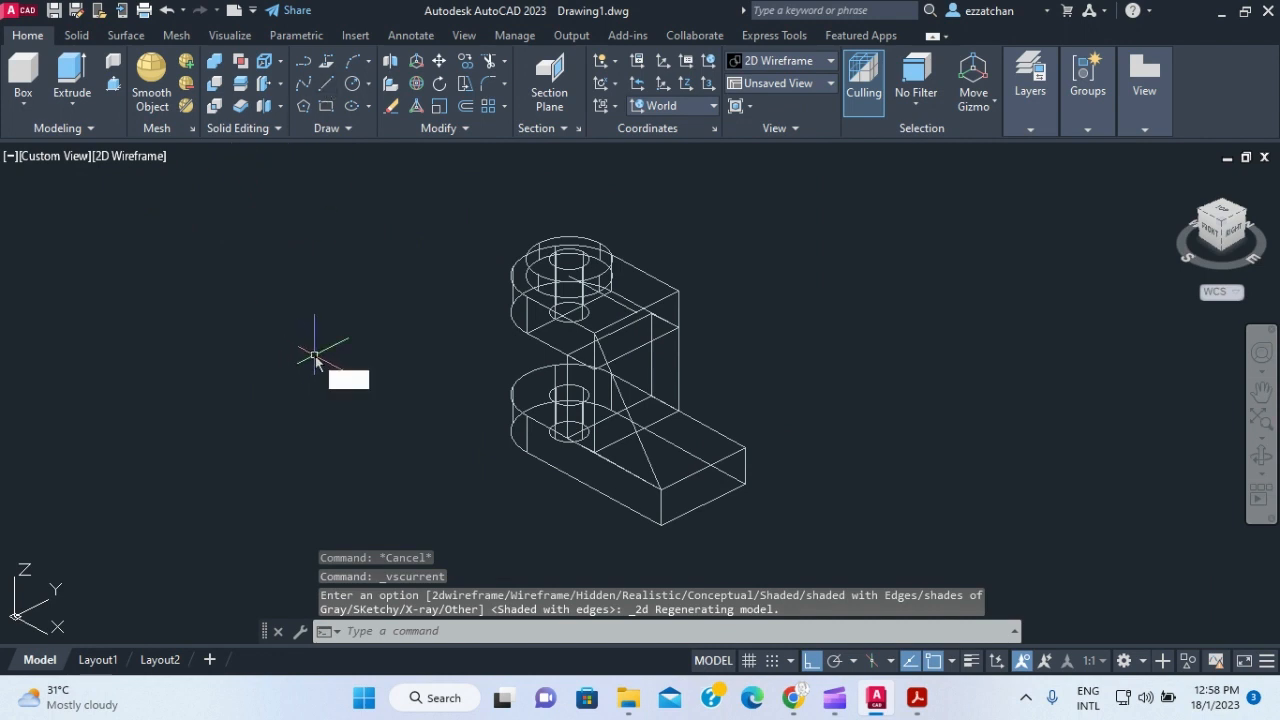
{"action": "key", "text": "Return"}
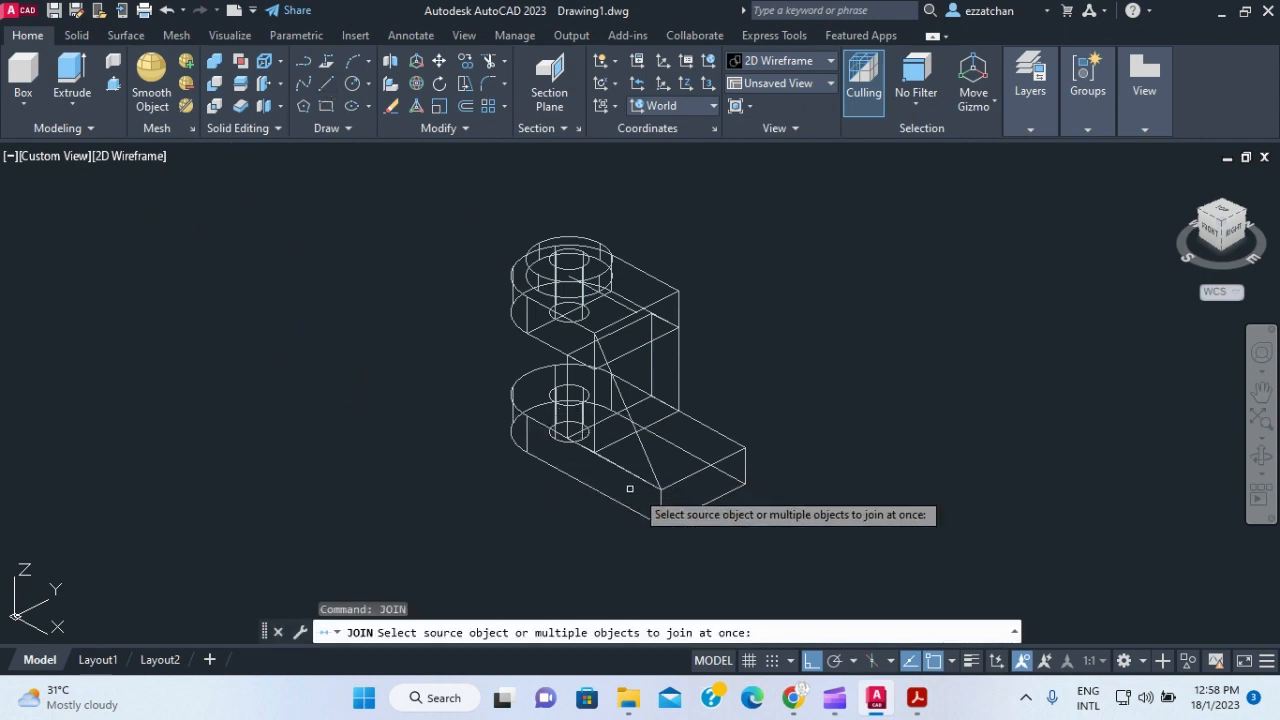
{"action": "left_click", "coordinate": [626, 472]}
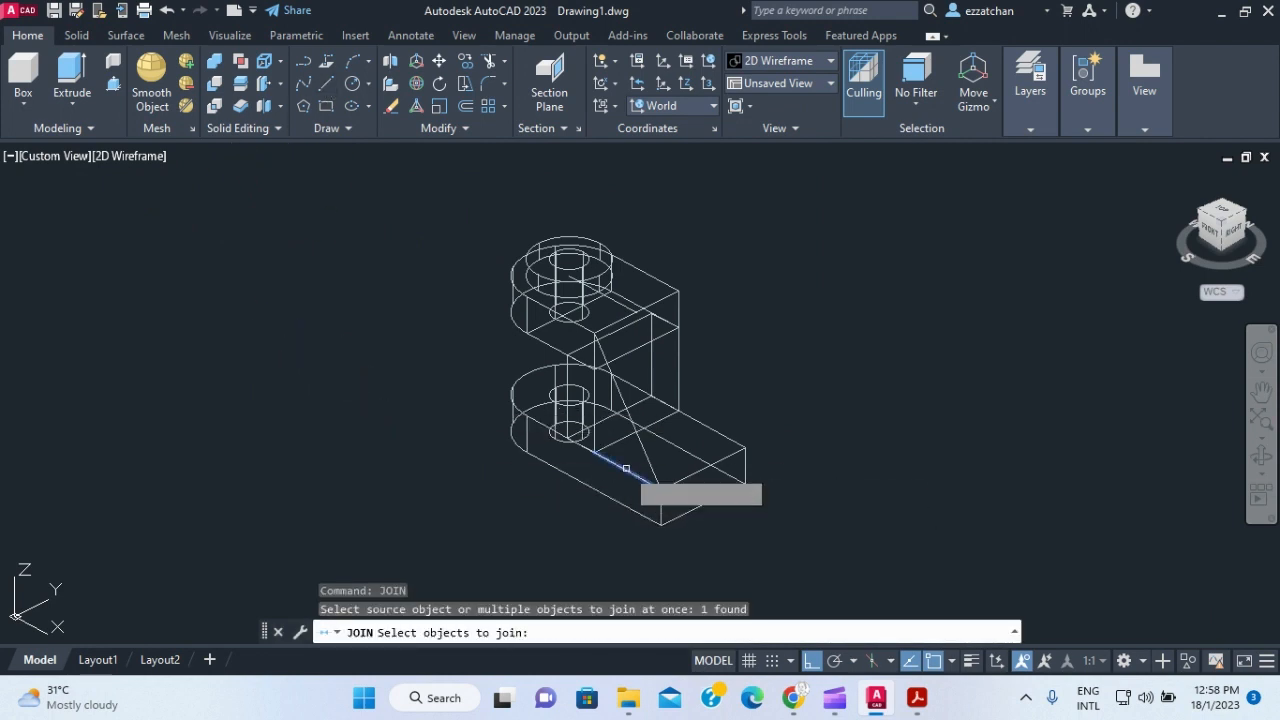
{"action": "left_click", "coordinate": [592, 384]}
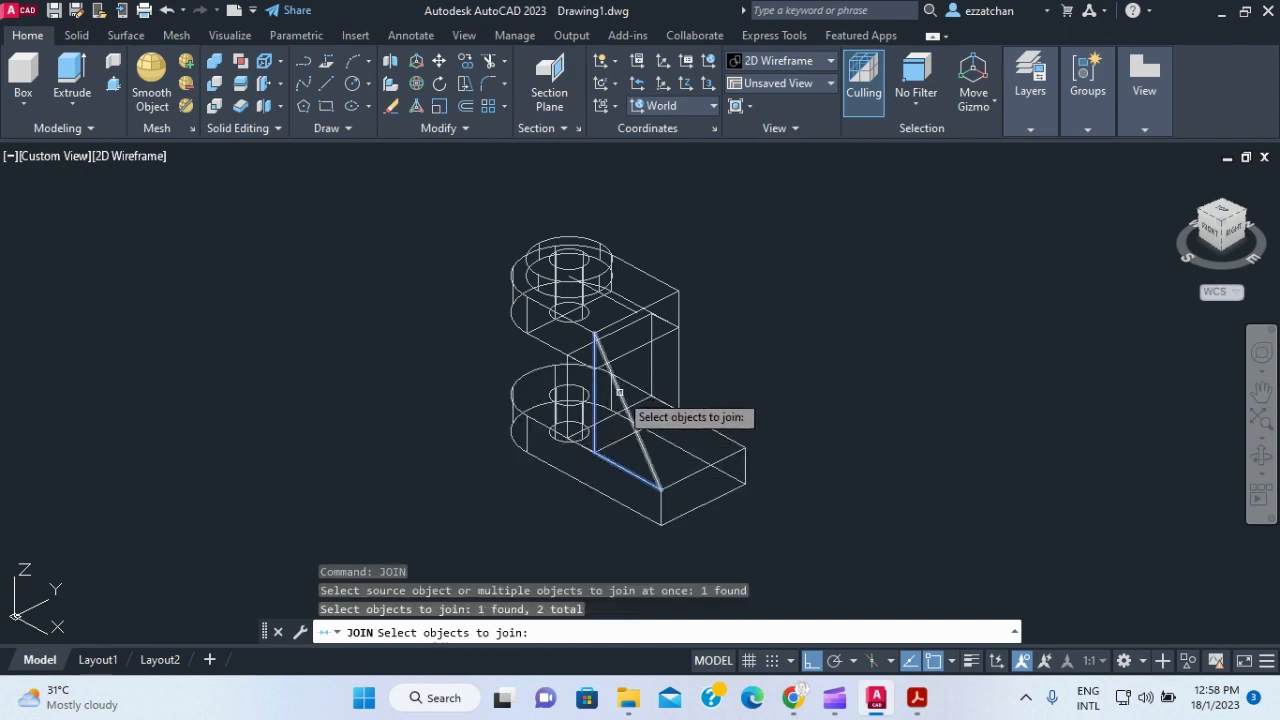
{"action": "left_click", "coordinate": [618, 392]}
{"action": "key", "text": "Return"}
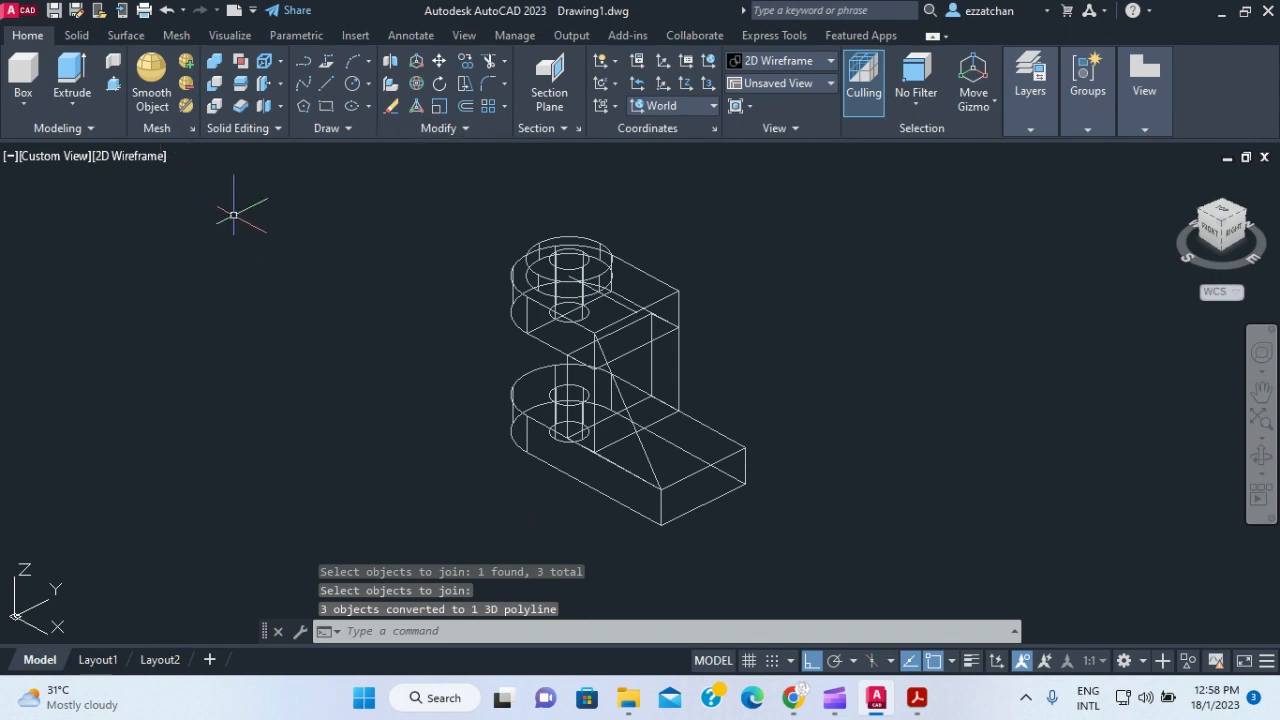
- Switch the visual style to Shaded with edges and extrude the closed triangle 10 inward to form the side rib
{"action": "left_click", "coordinate": [128, 156]}
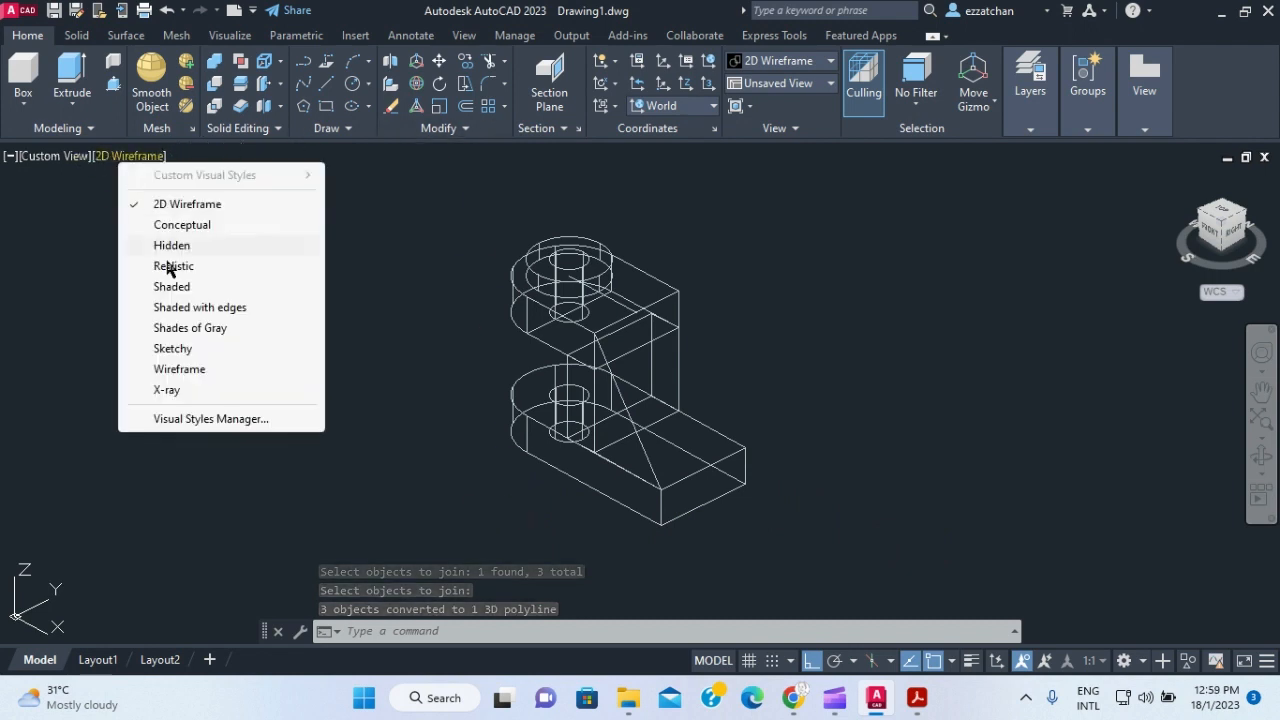
{"action": "left_click", "coordinate": [200, 307]}
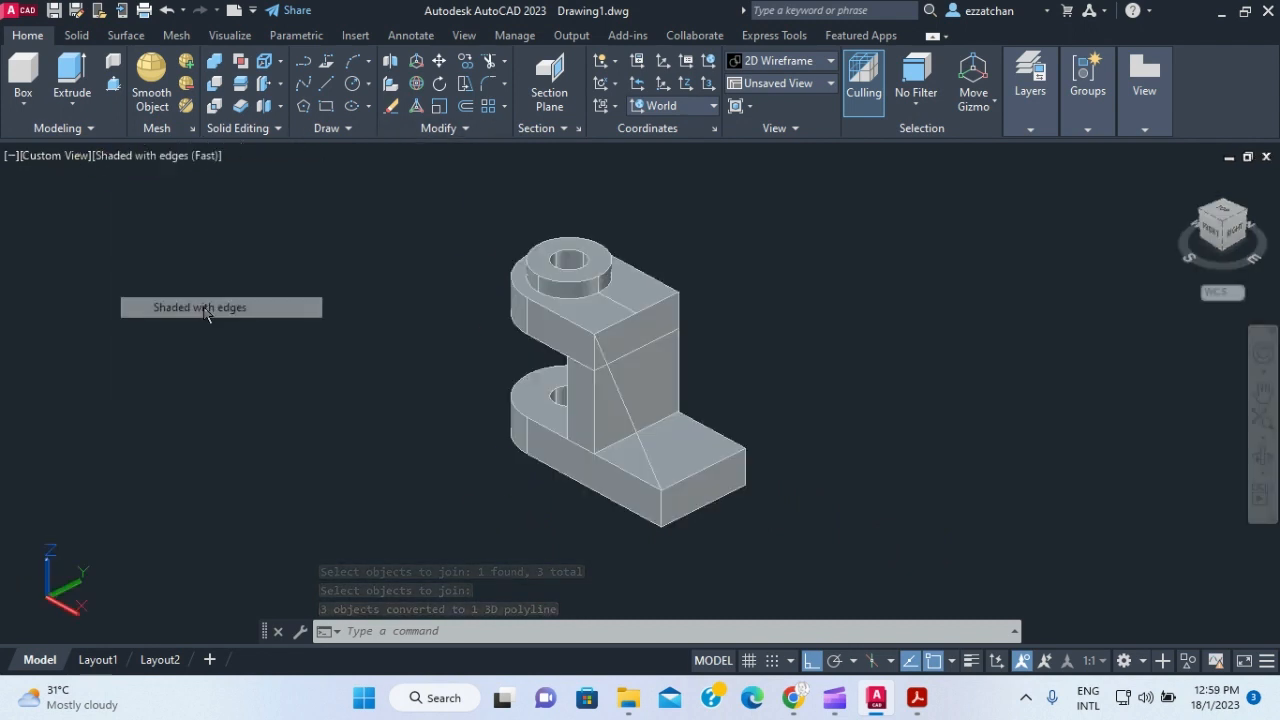
{"action": "left_click", "coordinate": [72, 80]}
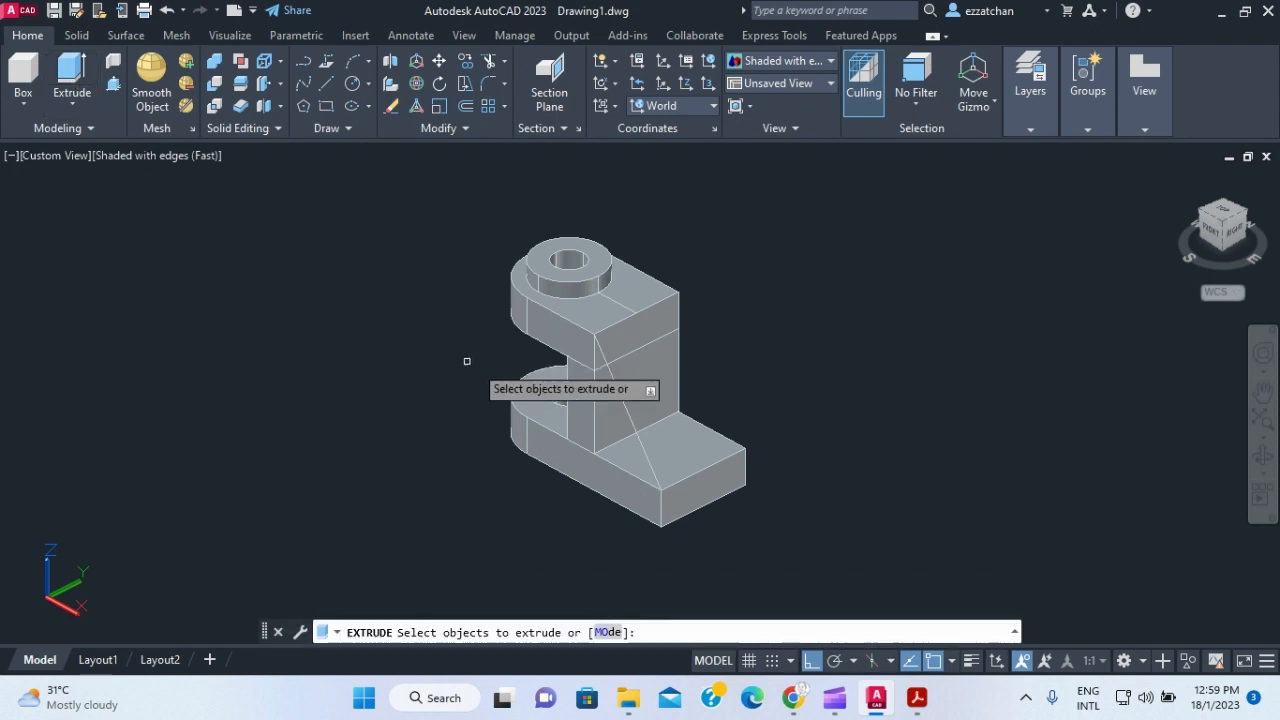
{"action": "left_click", "coordinate": [632, 417]}
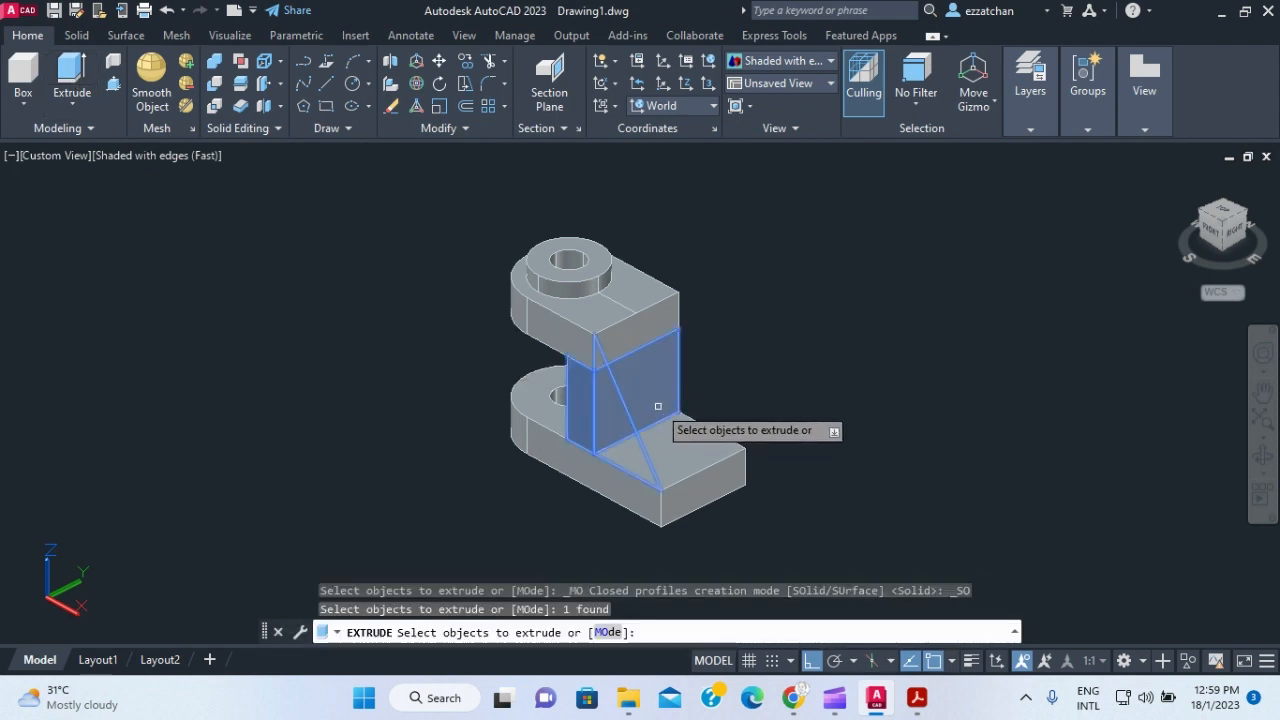
{"action": "key", "text": "Return"}
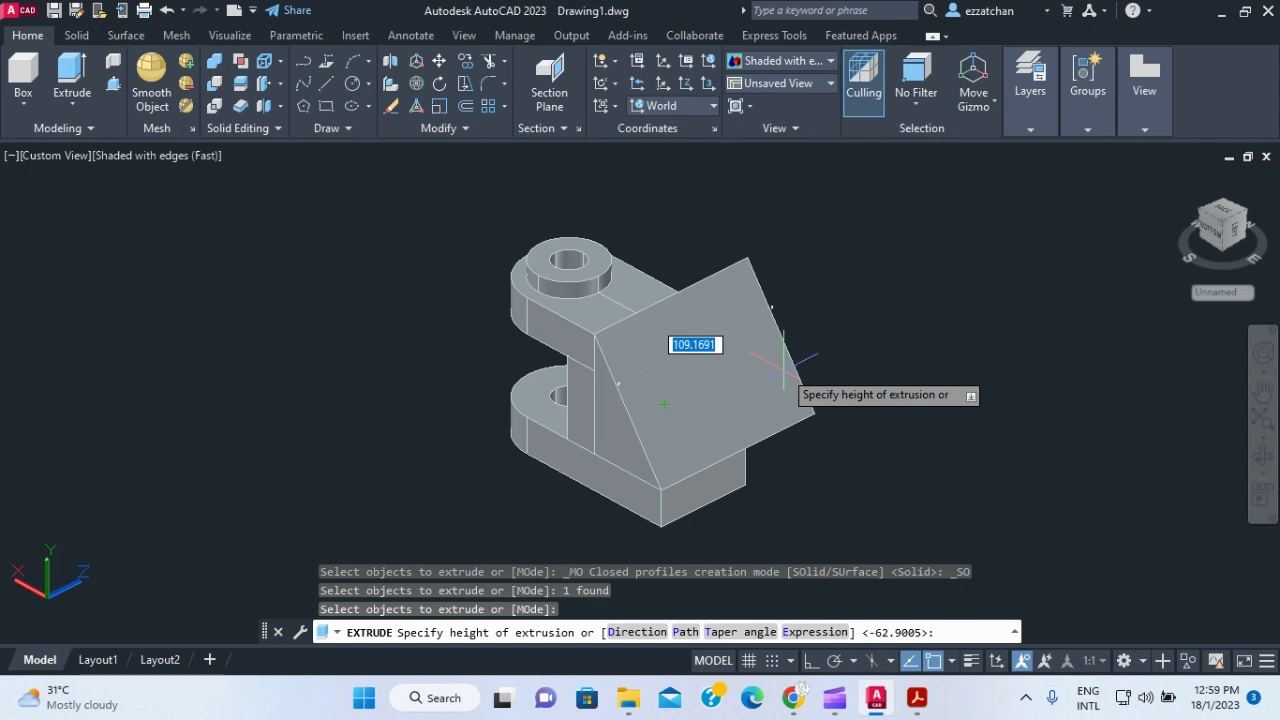
{"action": "key", "text": "Return"}
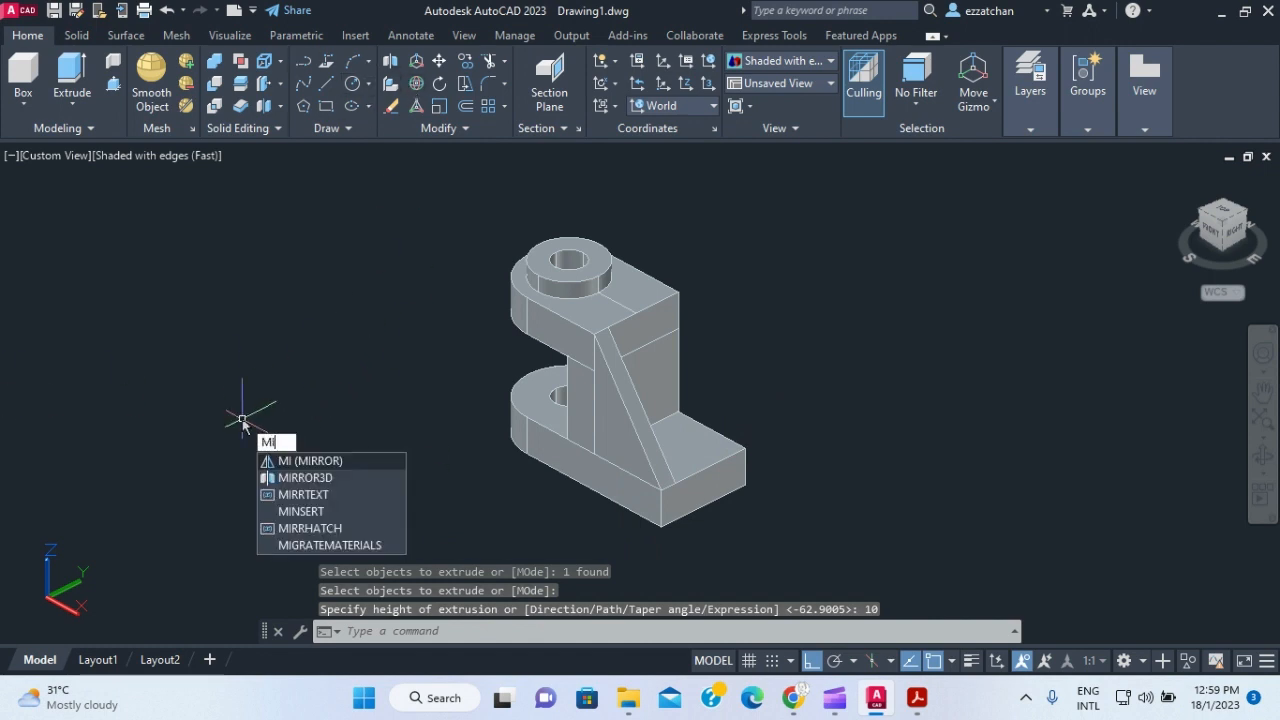
{"action": "left_click", "coordinate": [281, 464]}
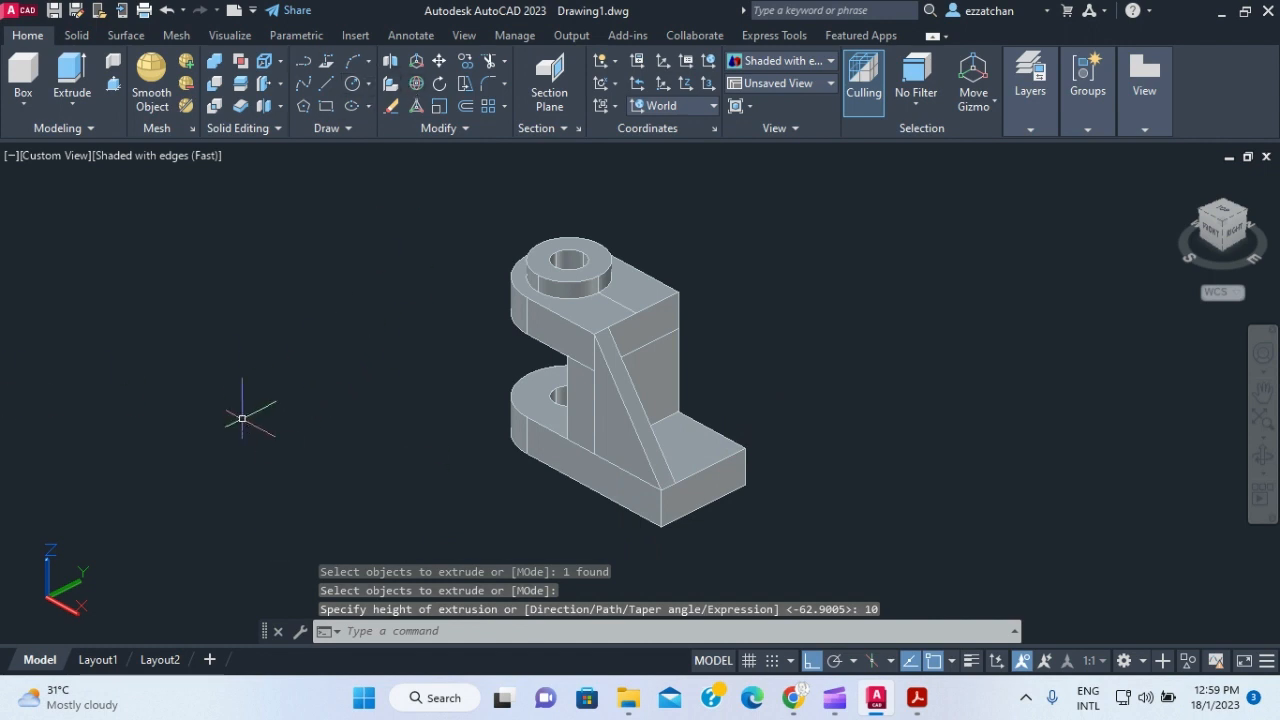
{"action": "left_click", "coordinate": [640, 439]}
{"action": "key", "text": "Return"}
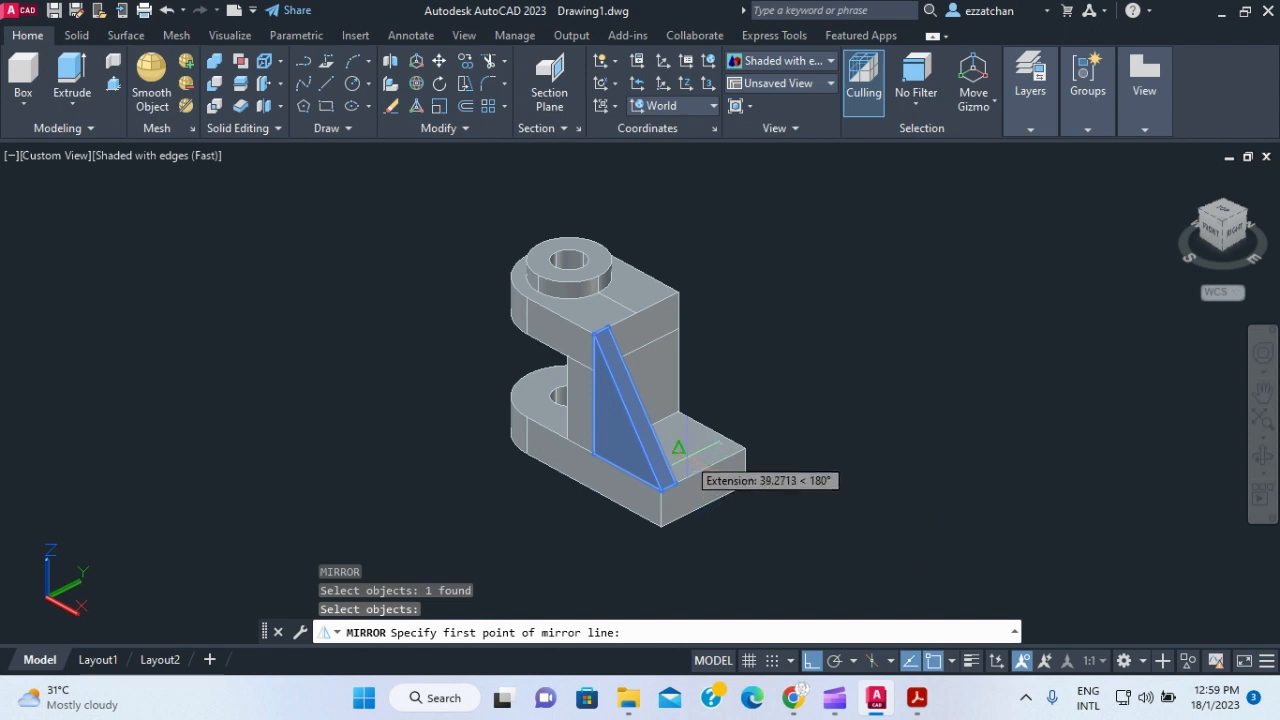
{"action": "left_click", "coordinate": [678, 448]}
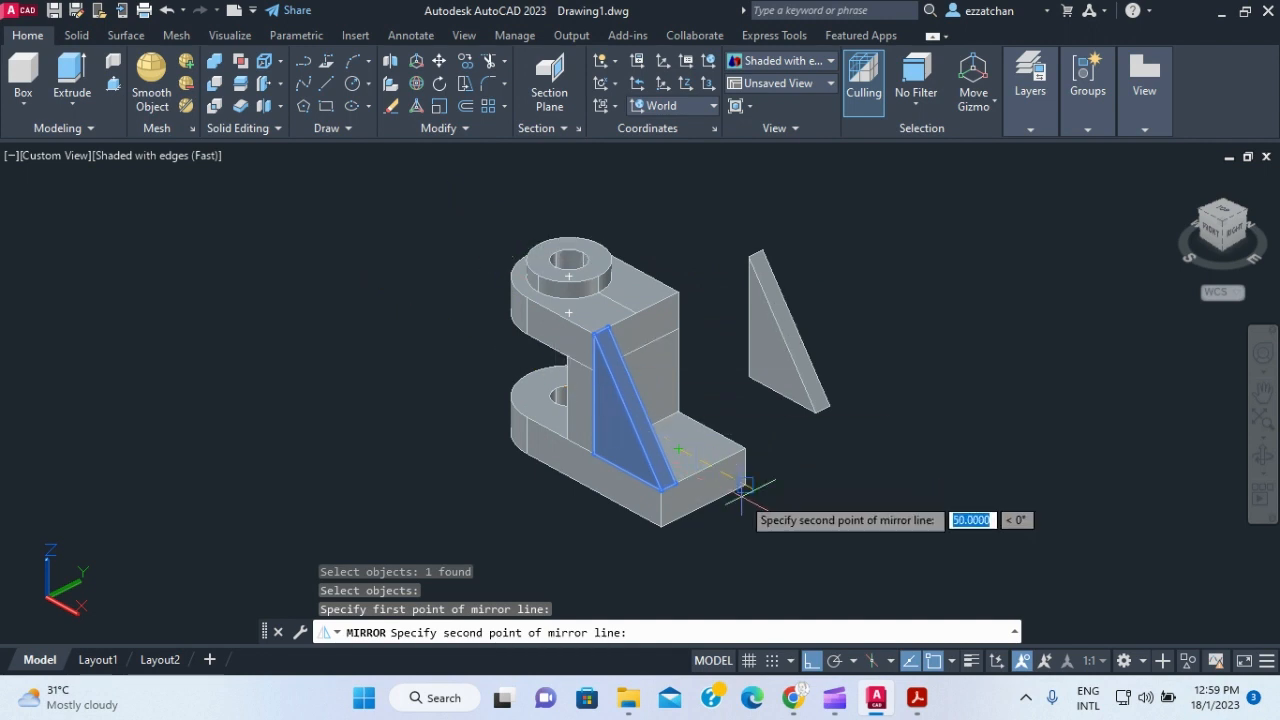
{"action": "left_click", "coordinate": [789, 532]}
{"action": "key", "text": "Escape"}
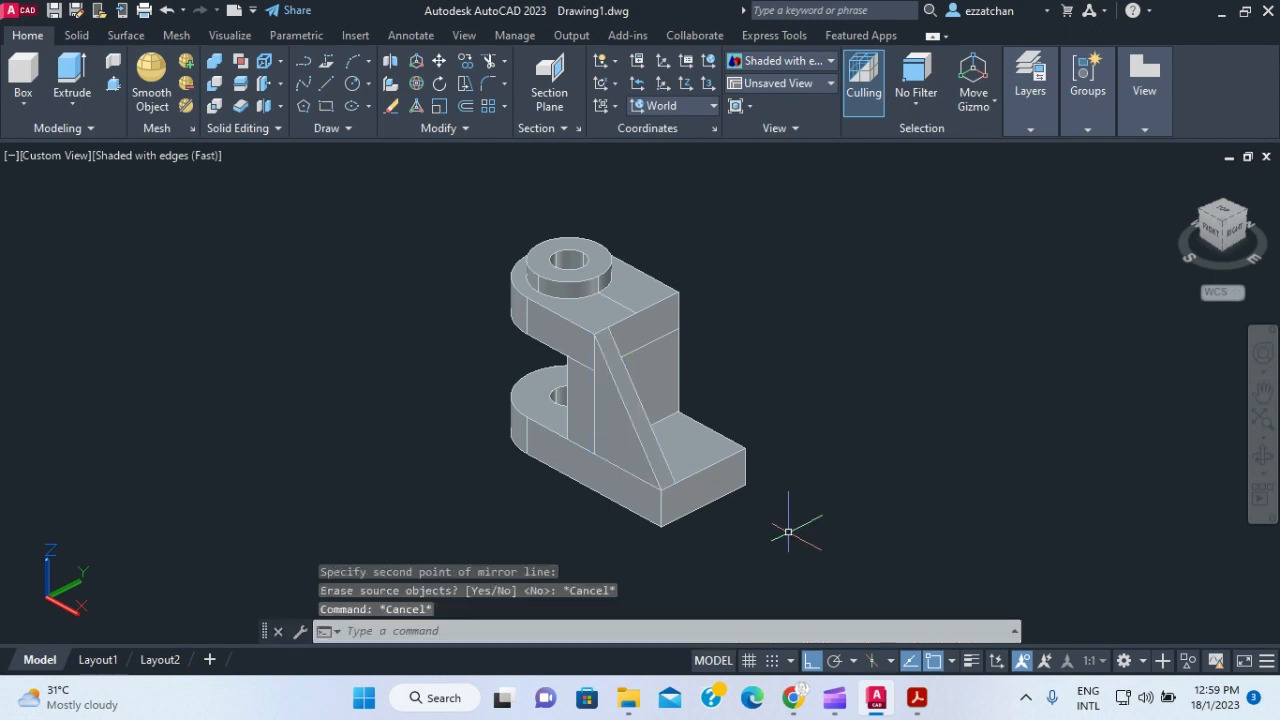
{"action": "key", "text": "Escape"}
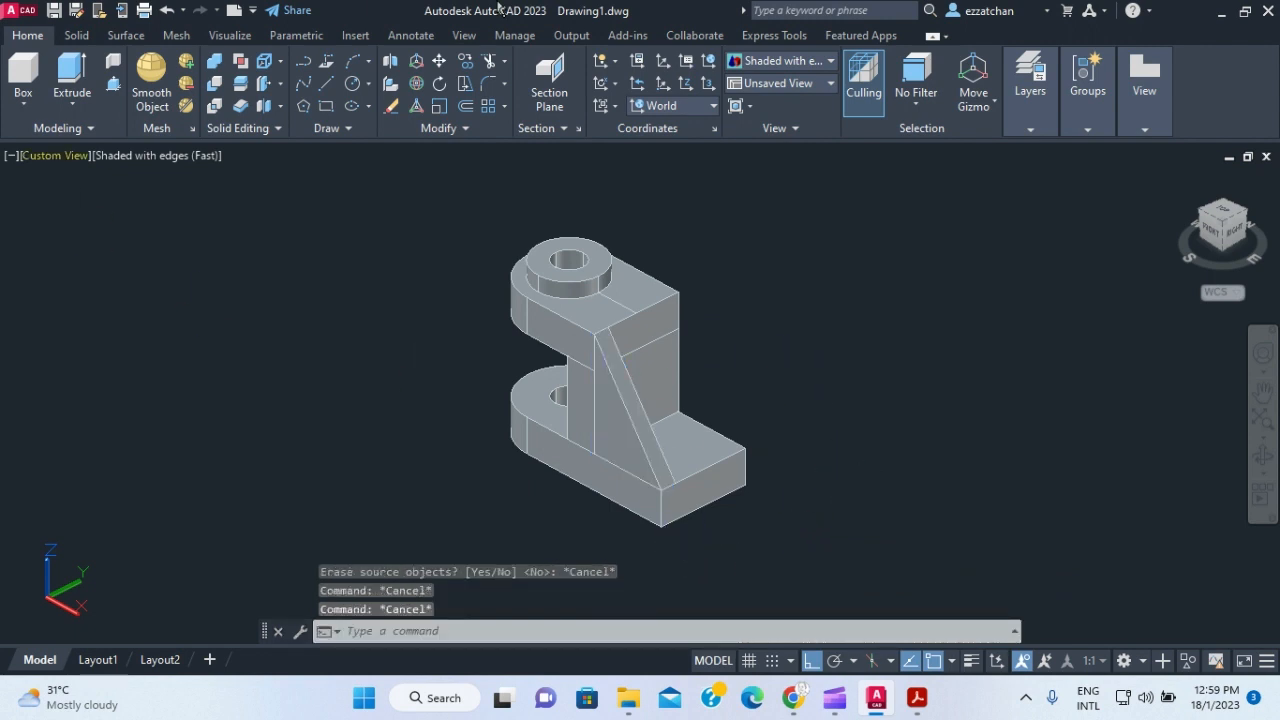
- Copy the rib from its lower front outer corner to the base's opposite front top corner
{"action": "left_click", "coordinate": [467, 63]}
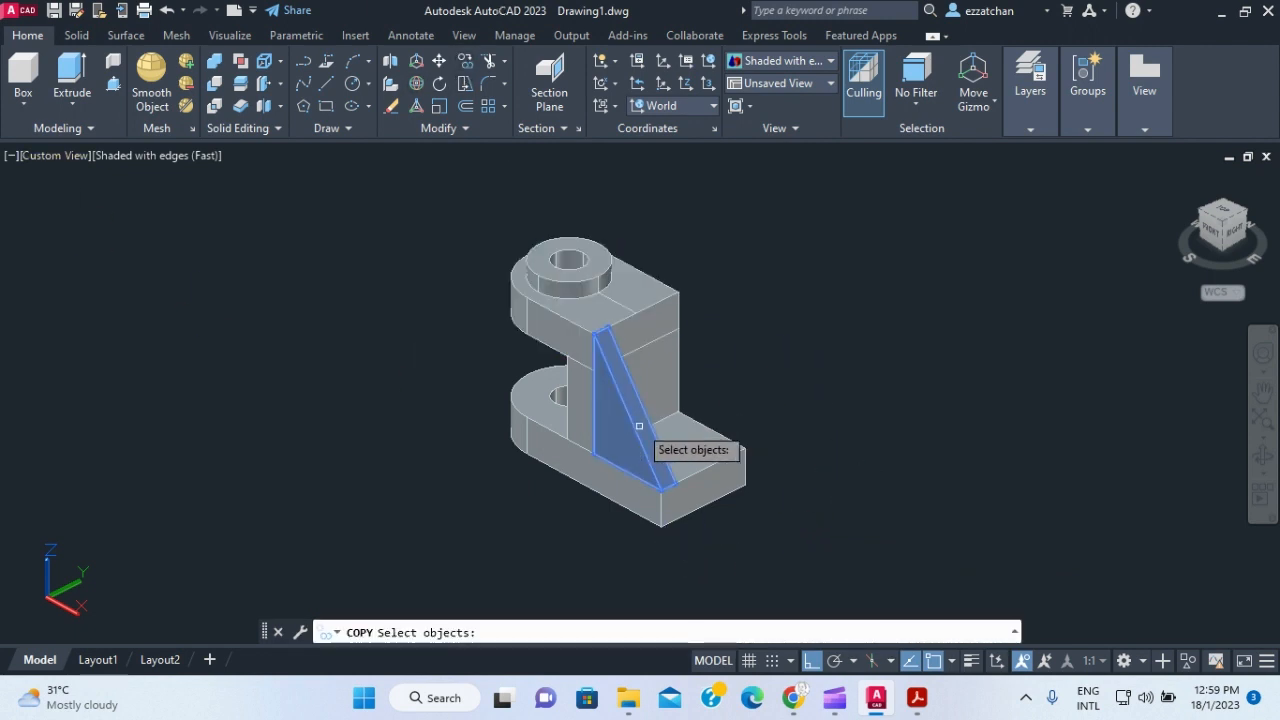
{"action": "left_click", "coordinate": [654, 469]}
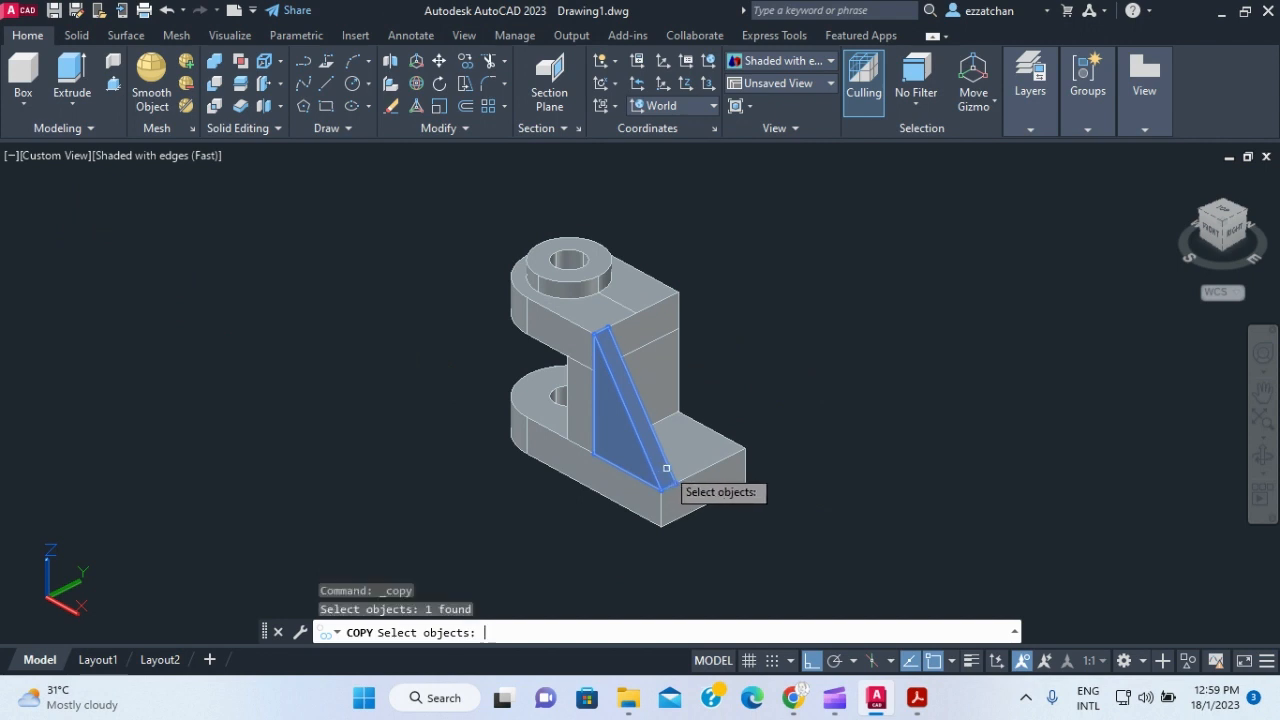
{"action": "key", "text": "Return"}
{"action": "left_click", "coordinate": [672, 486]}
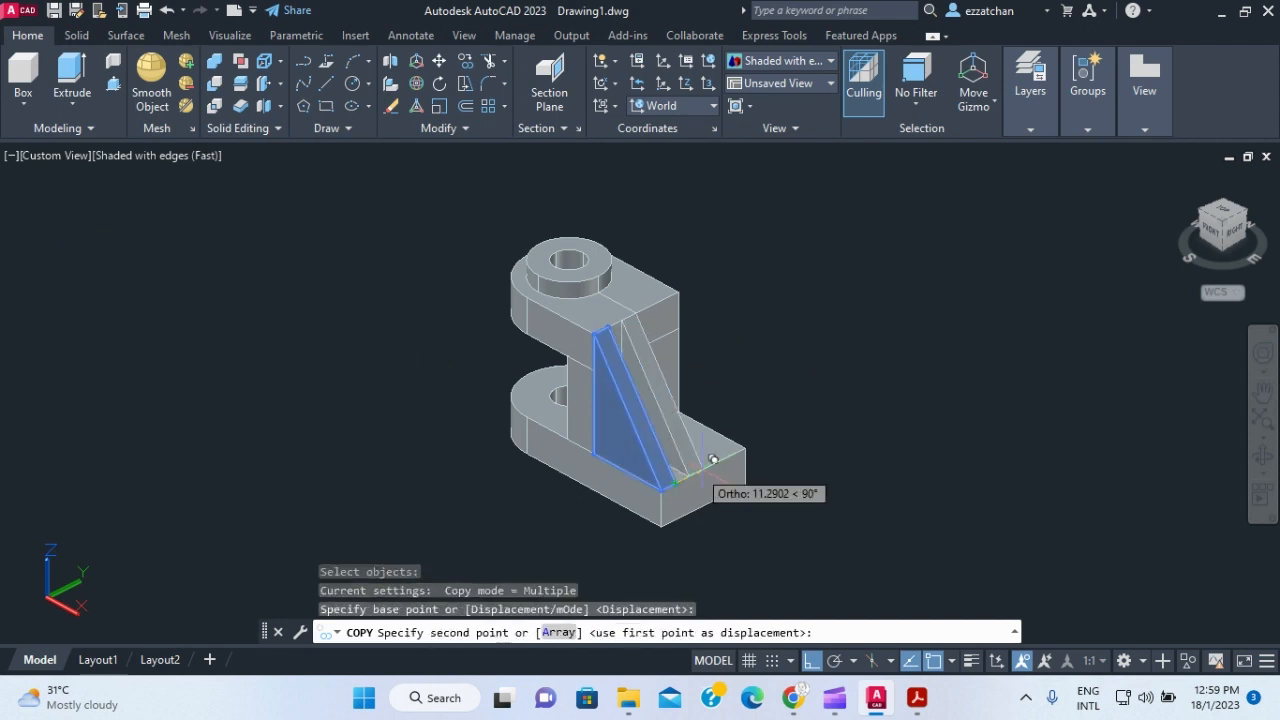
{"action": "left_click", "coordinate": [752, 445]}
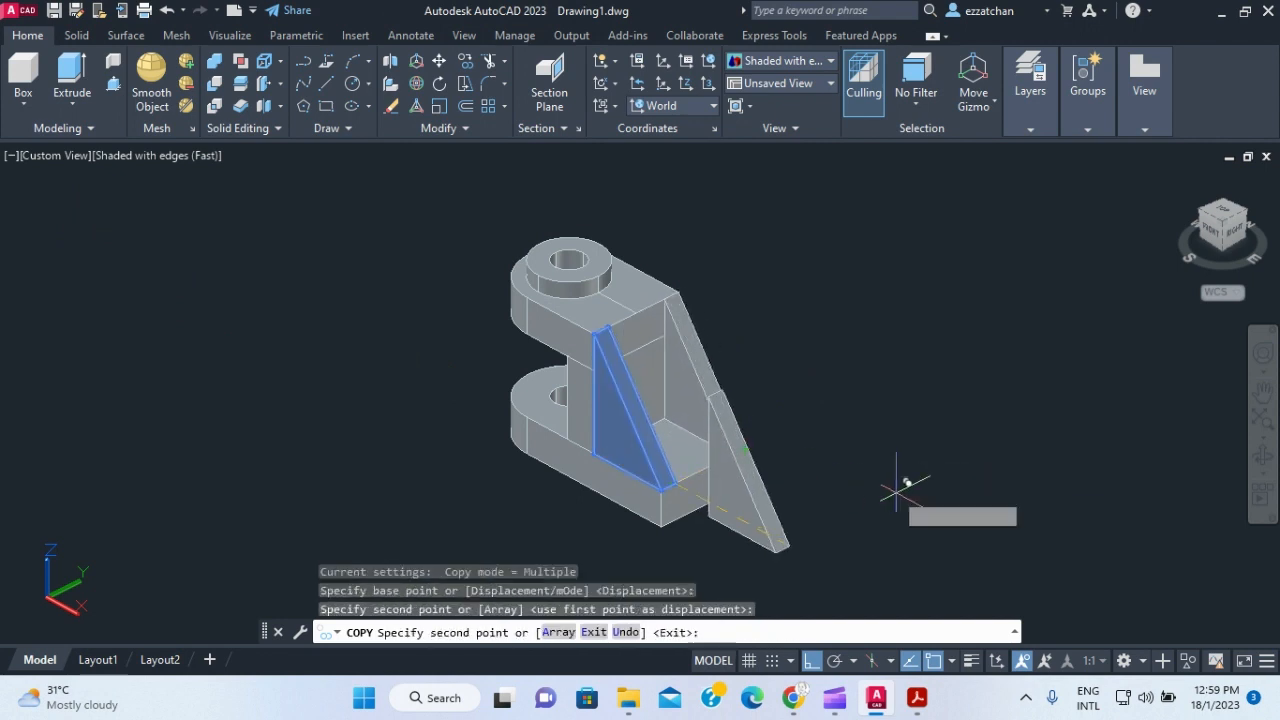
{"action": "key", "text": "Escape"}
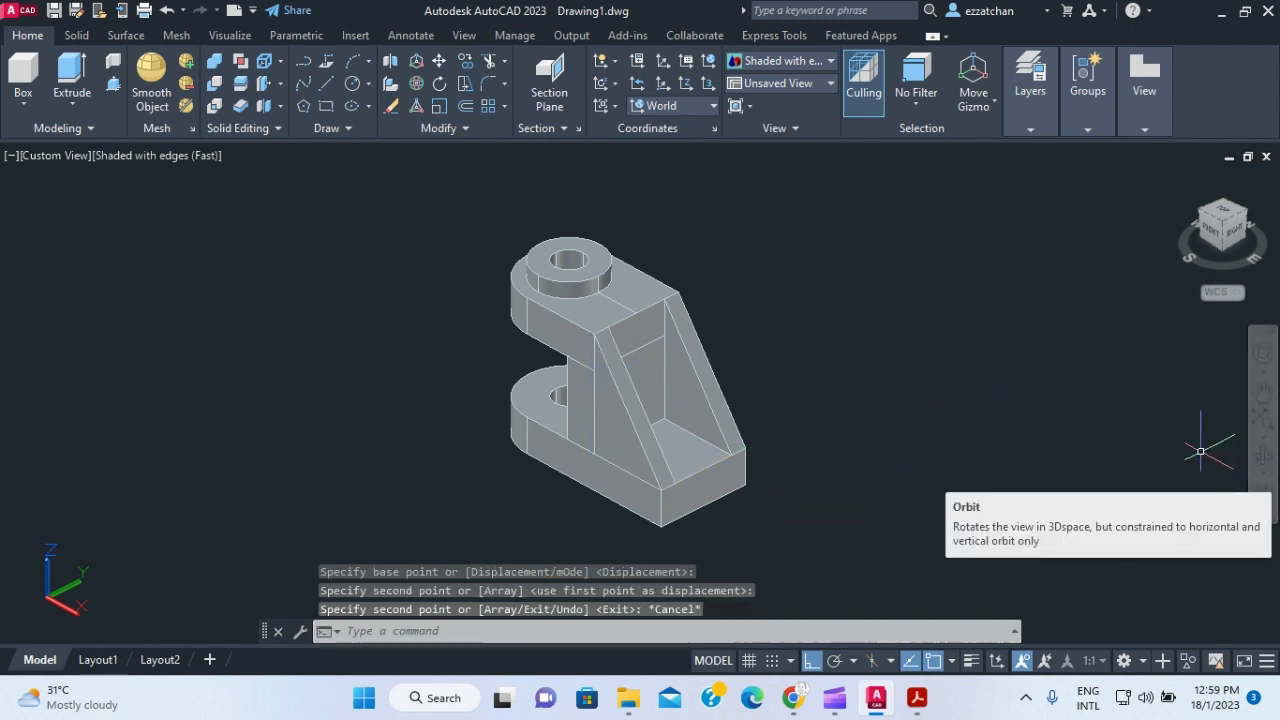
- Union the base, upright, top plate and both ribs into one solid
{"action": "left_click", "coordinate": [1262, 457]}
{"action": "left_click_drag", "start_coordinate": [636, 442], "coordinate": [903, 477]}
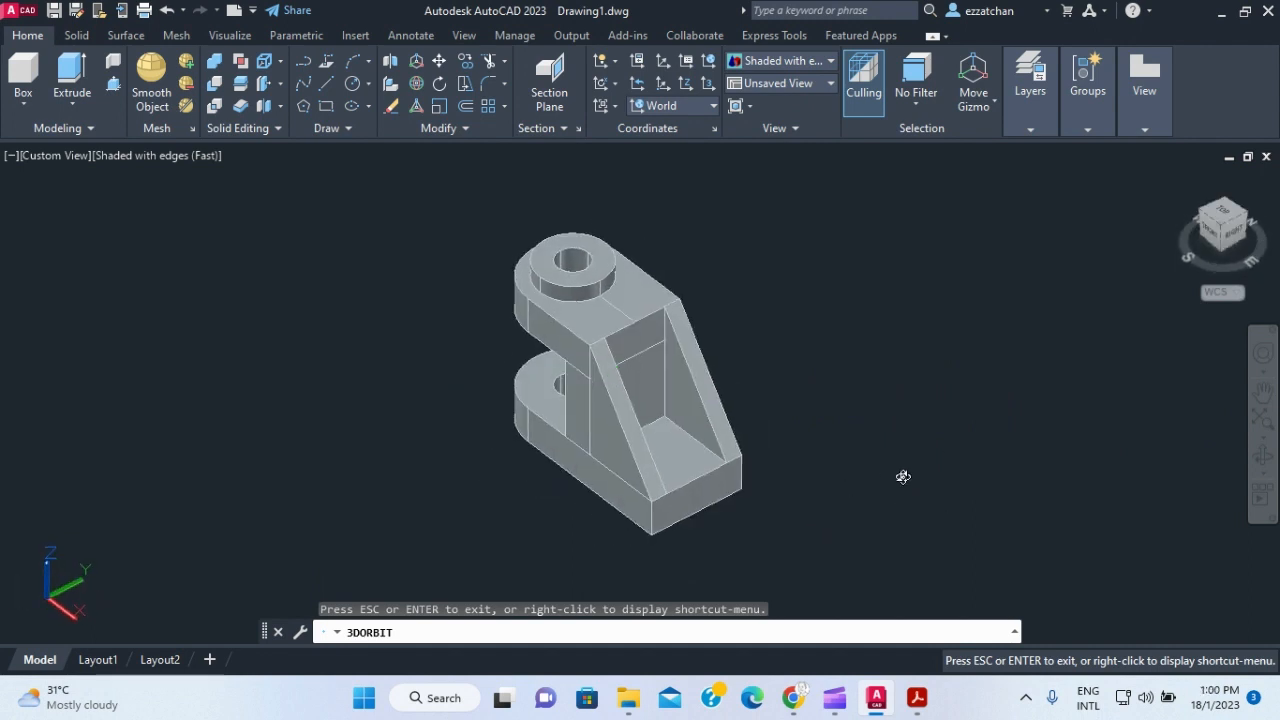
{"action": "key", "text": "Escape"}
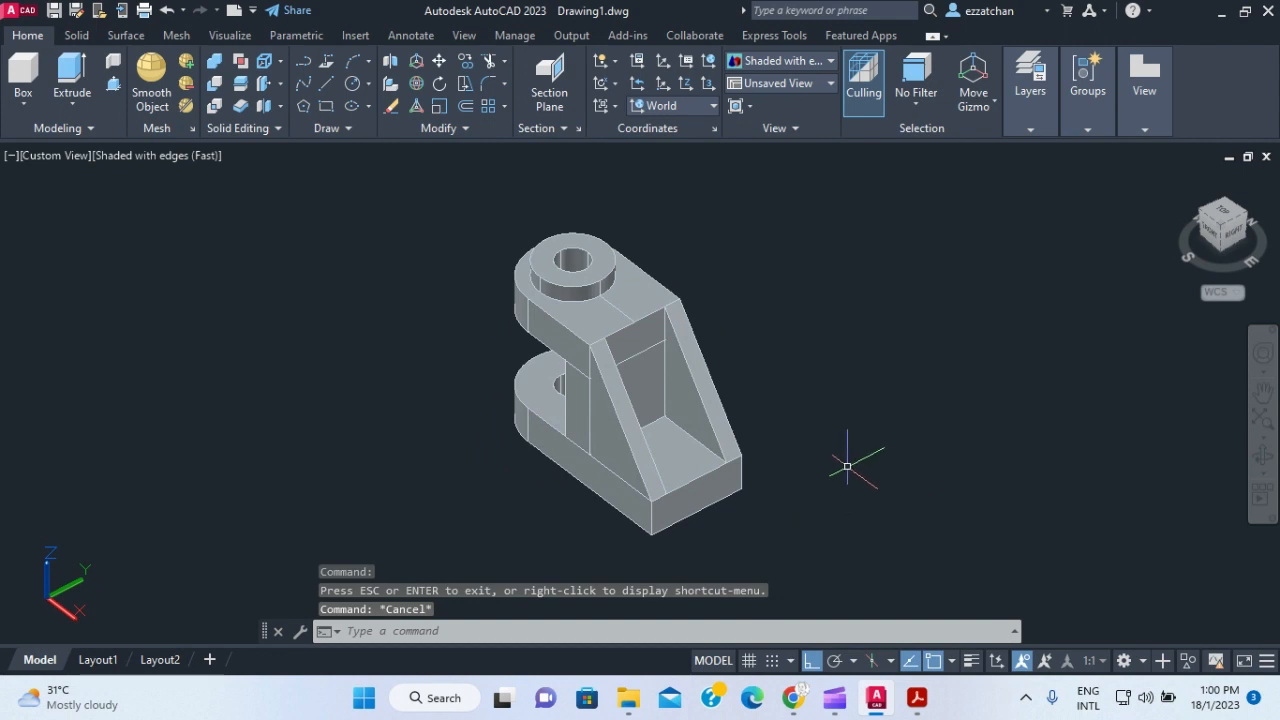
{"action": "type", "text": "uni"}
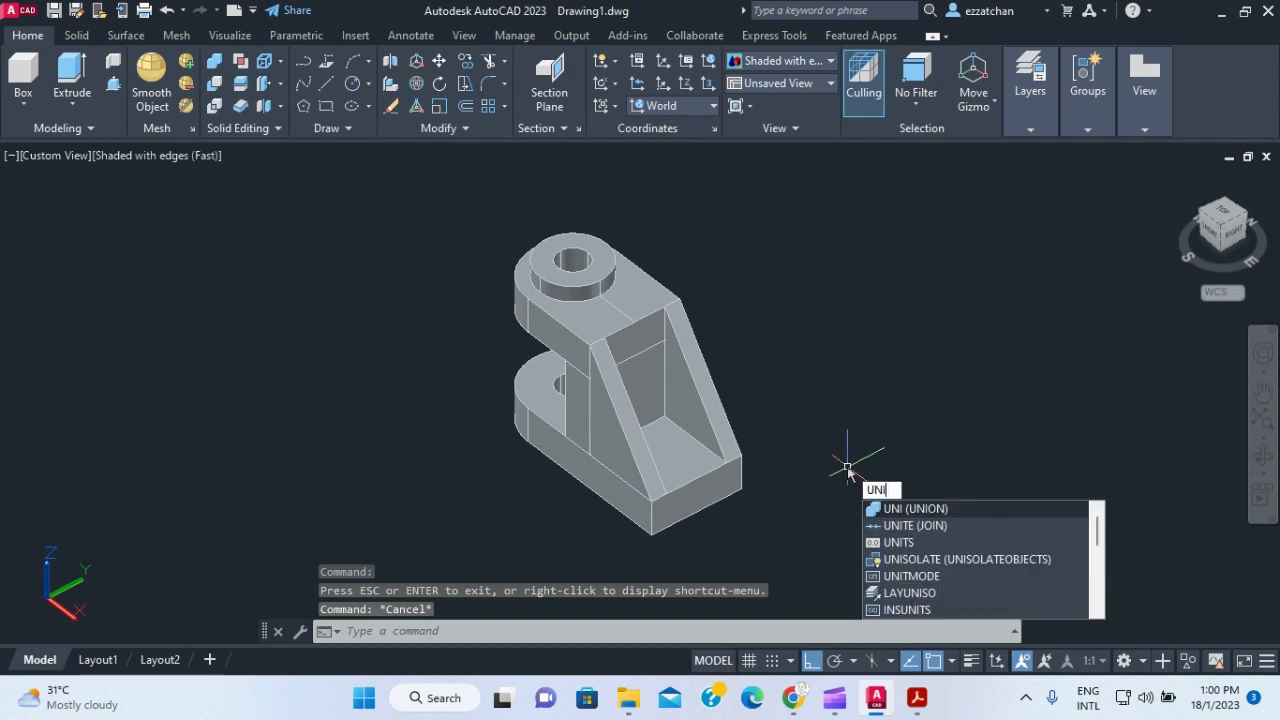
{"action": "left_click", "coordinate": [910, 510]}
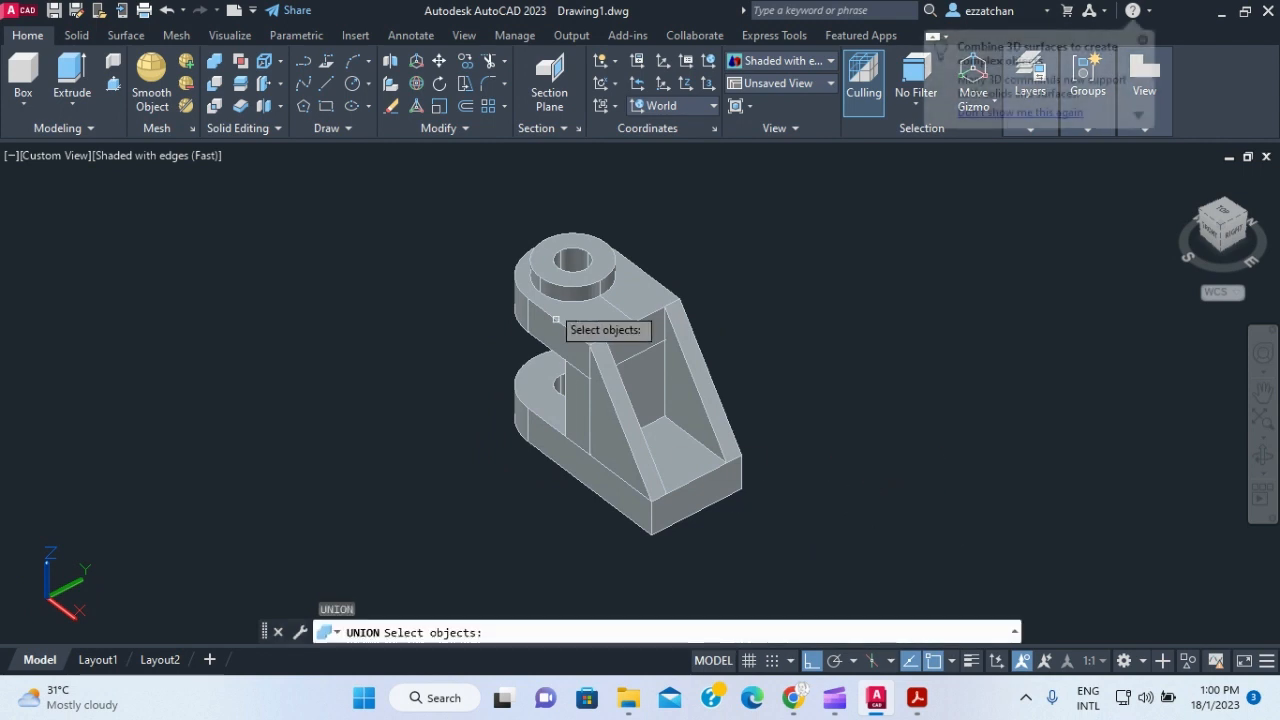
{"action": "left_click", "coordinate": [437, 211]}
{"action": "left_click", "coordinate": [810, 565]}
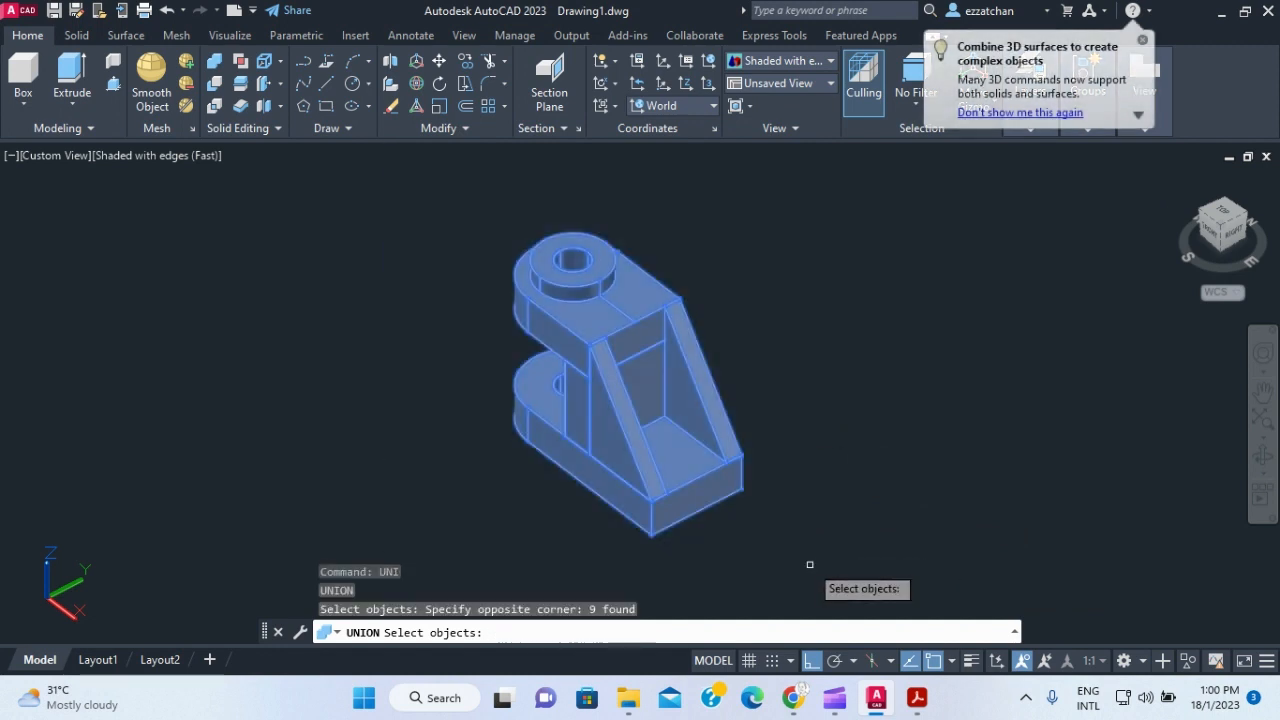
{"action": "key", "text": "Return"}
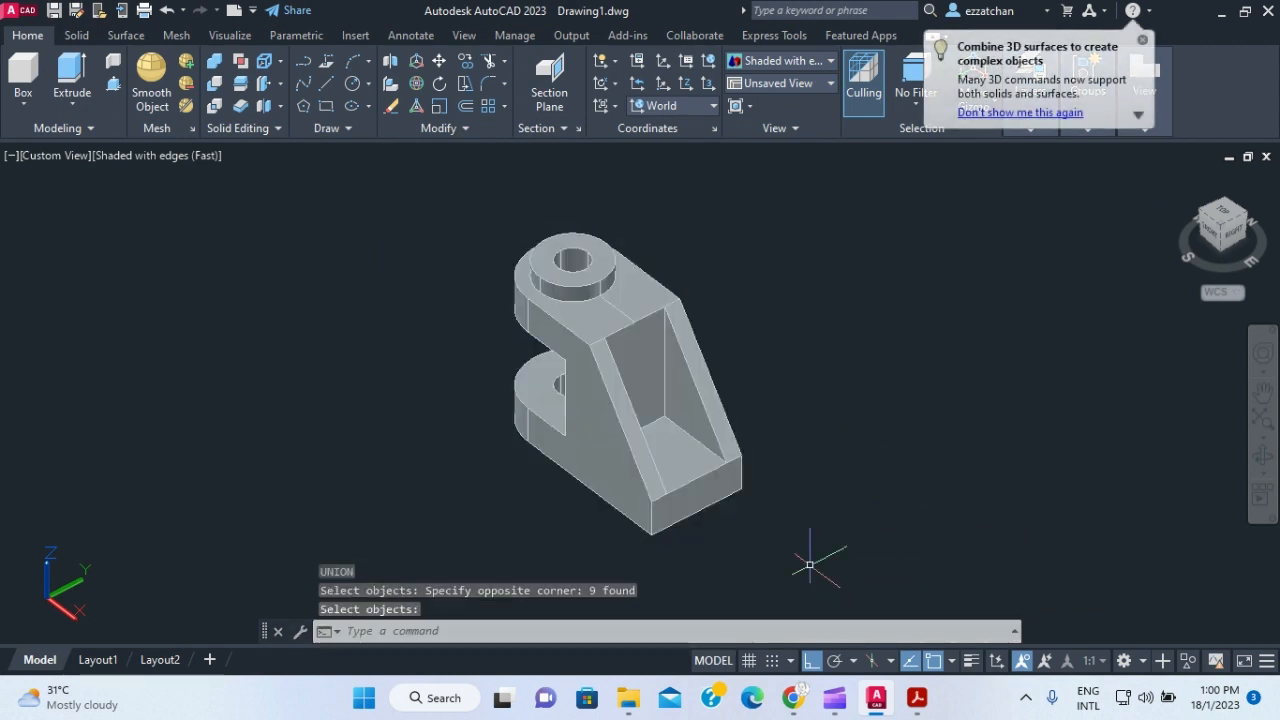
{"action": "key", "text": "Escape"}
{"action": "key", "text": "Escape"}
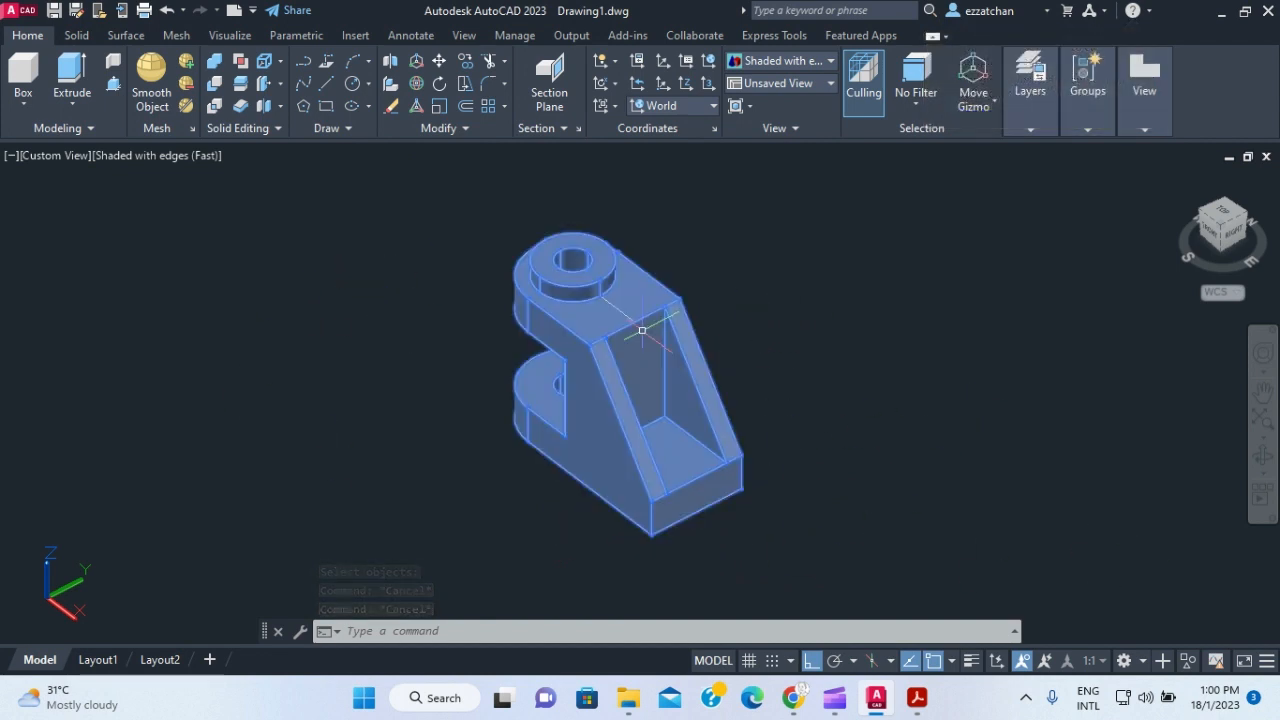
- Hide the united bracket solid so that only the leftover construction geometry is displayed
{"action": "right_click", "coordinate": [767, 299]}
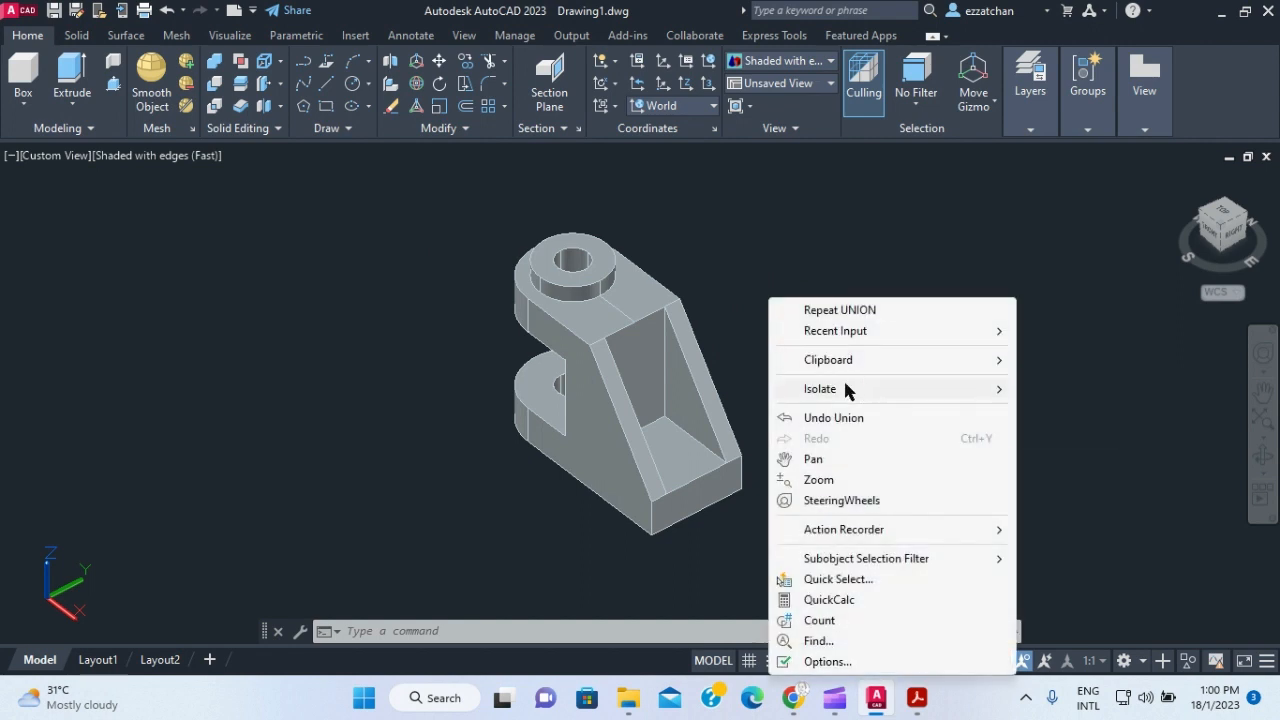
{"action": "mouse_move", "coordinate": [845, 390]}
{"action": "left_click", "coordinate": [1069, 410]}
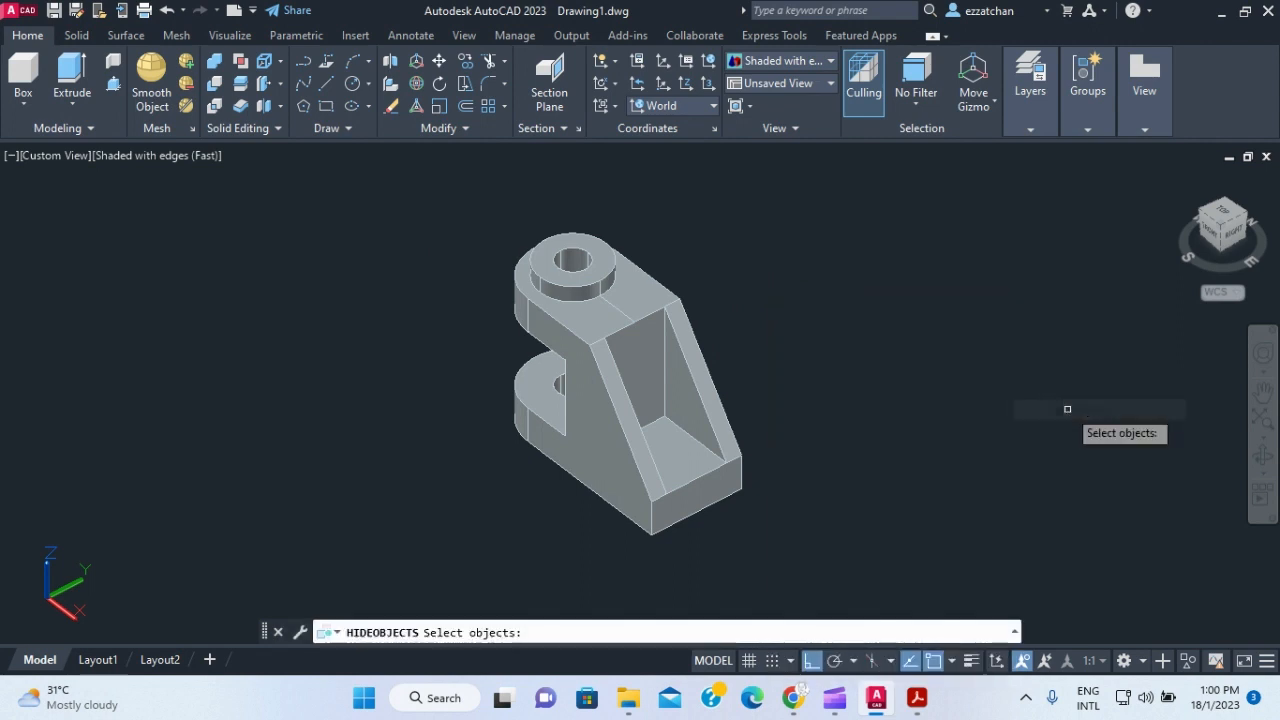
{"action": "left_click", "coordinate": [627, 418]}
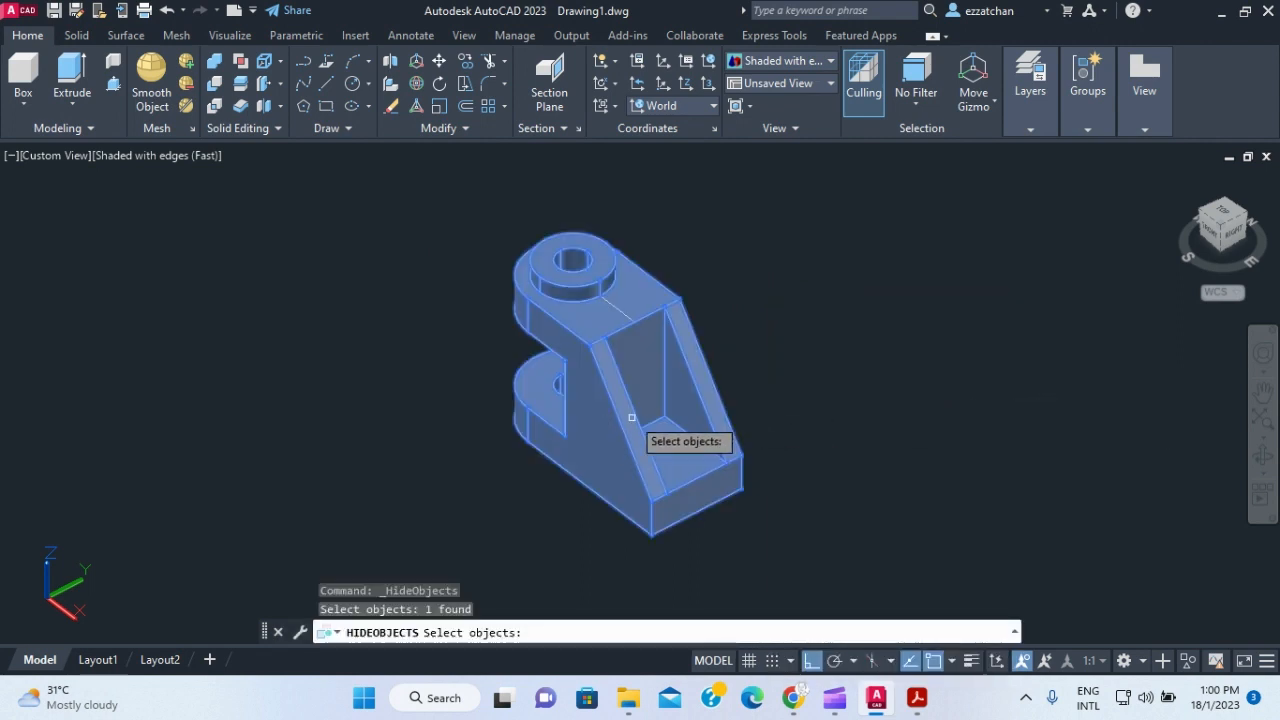
{"action": "key", "text": "Return"}
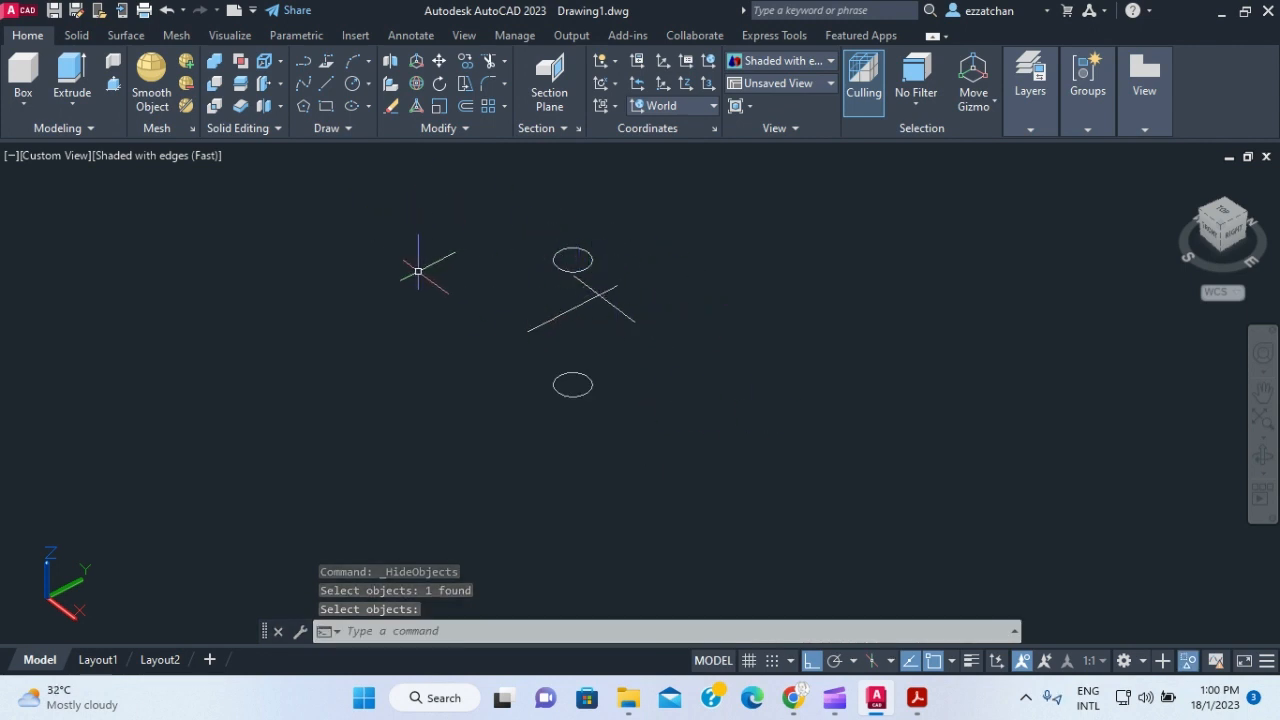
- Erase the leftover circles and construction lines and end the object isolation to show the bracket again
{"action": "left_click", "coordinate": [443, 188]}
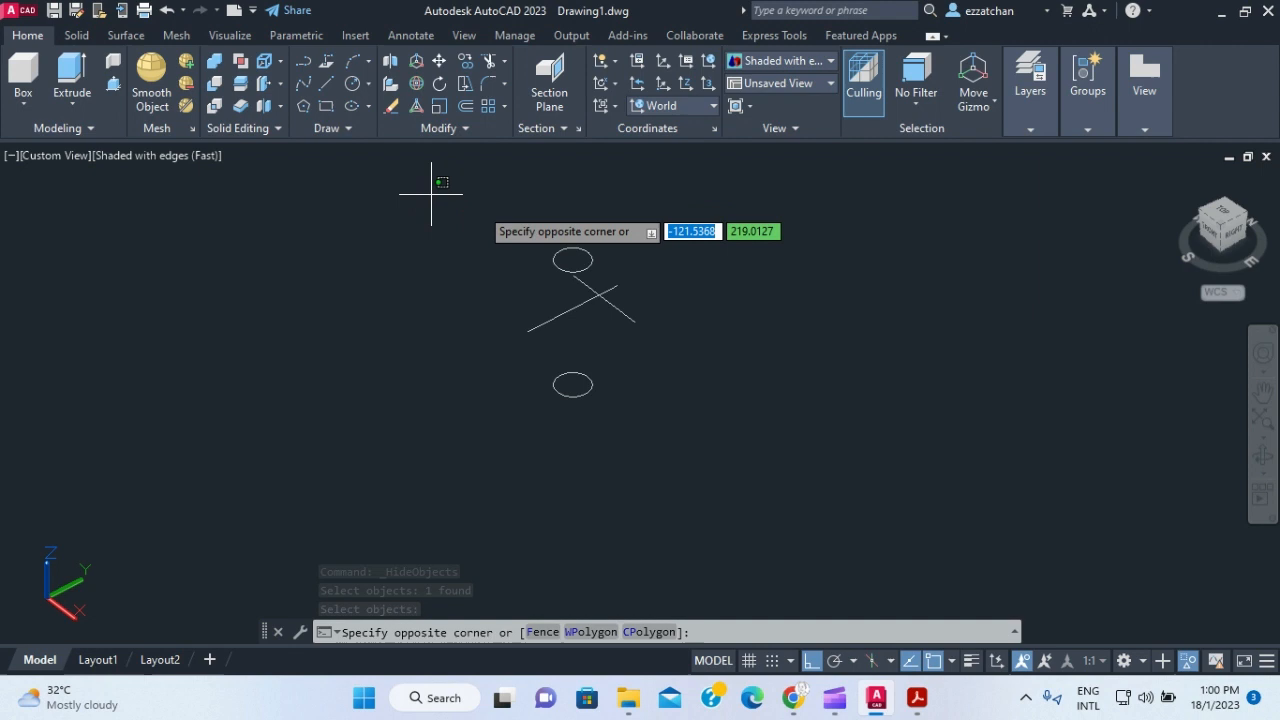
{"action": "left_click", "coordinate": [667, 461]}
{"action": "key", "text": "Delete"}
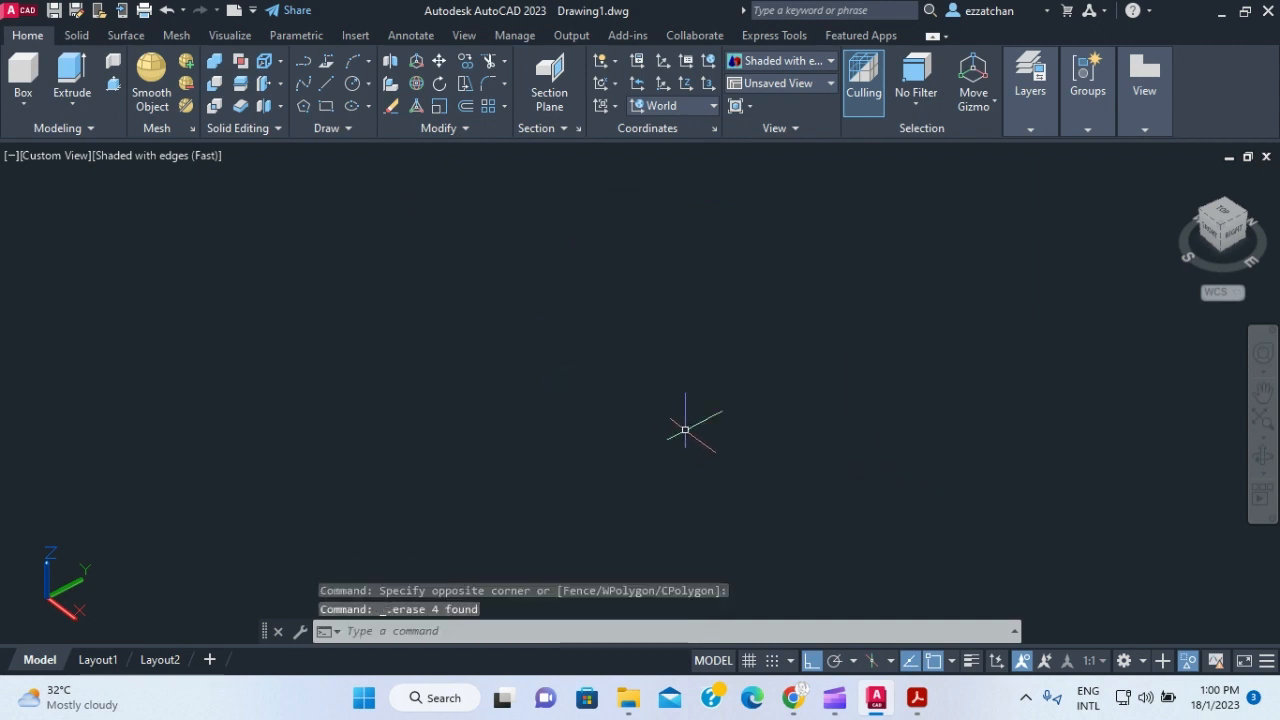
{"action": "right_click", "coordinate": [720, 322]}
{"action": "mouse_move", "coordinate": [870, 391]}
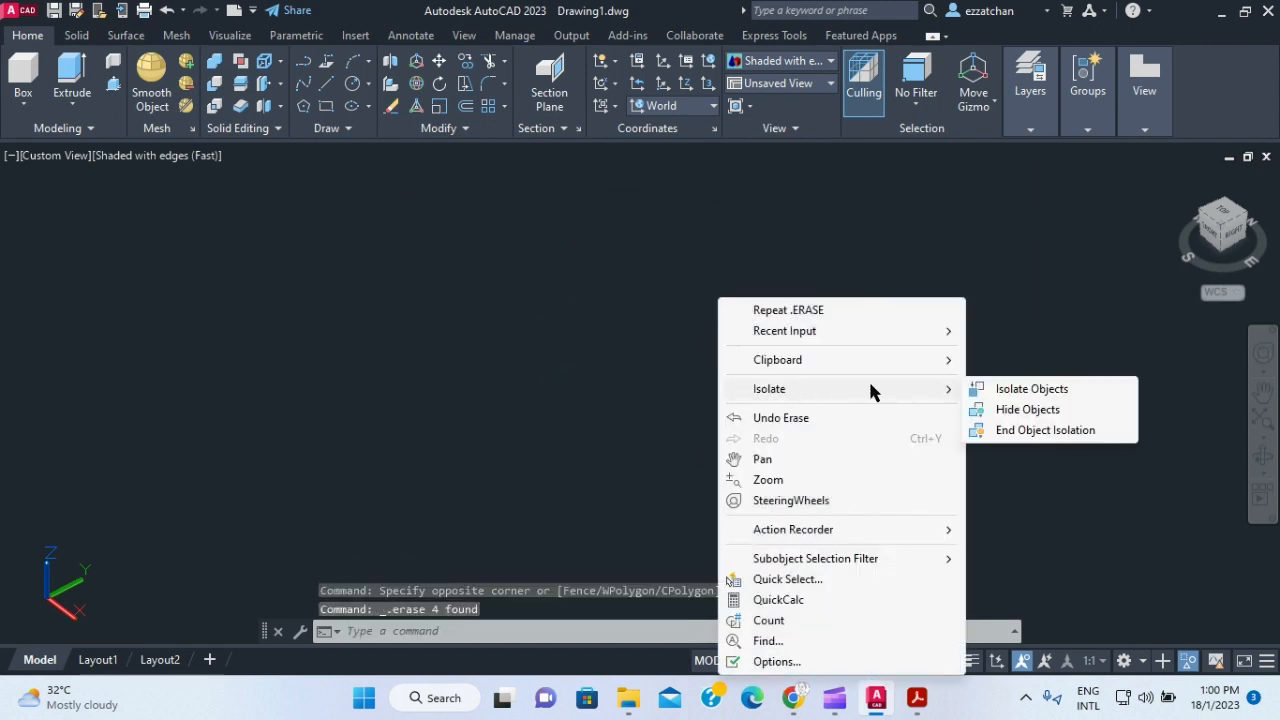
{"action": "left_click", "coordinate": [1042, 433]}
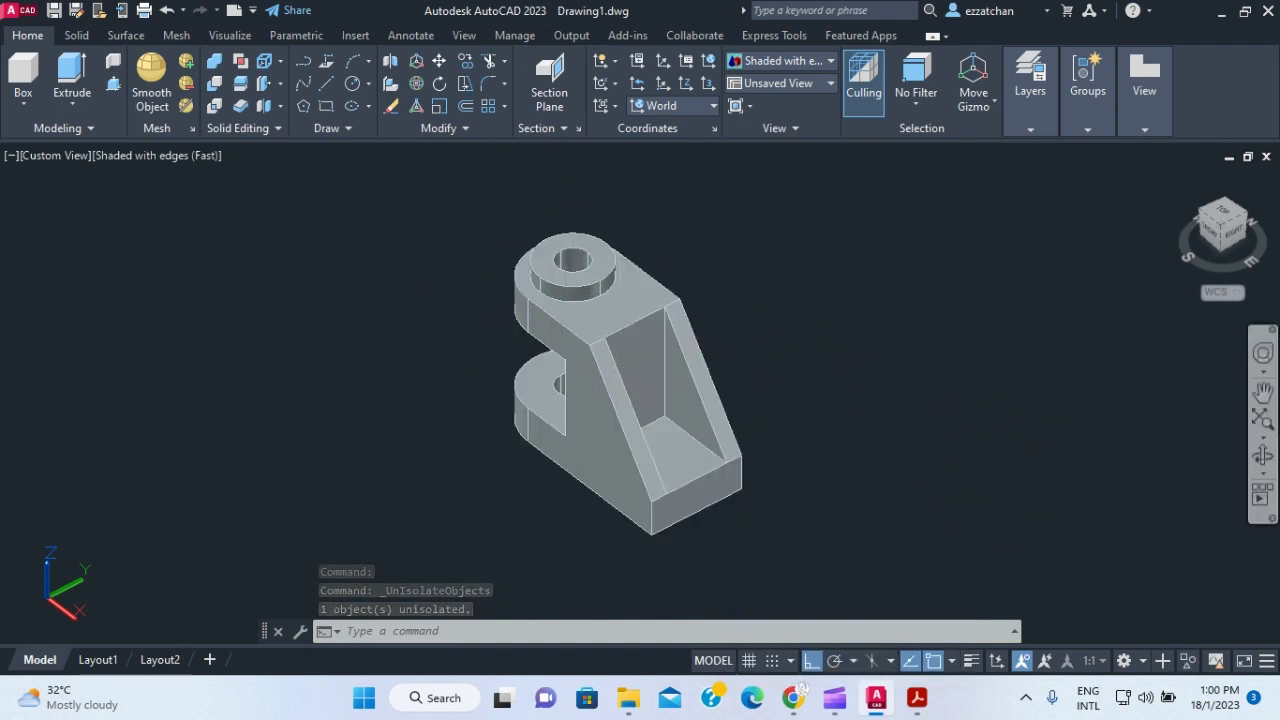
- Orbit around the bracket to inspect it and restore the SE Isometric view
{"action": "left_click", "coordinate": [1263, 456]}
{"action": "left_click_drag", "start_coordinate": [691, 443], "coordinate": [738, 435]}
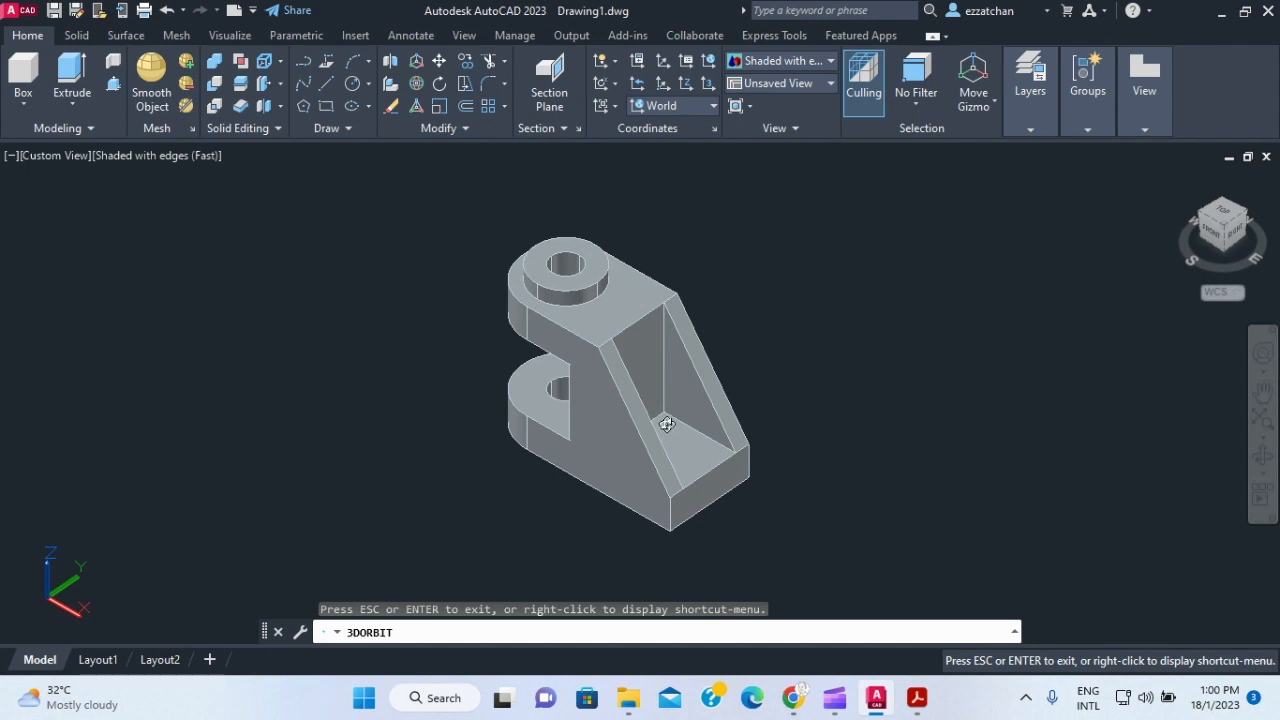
{"action": "key", "text": "Escape"}
{"action": "key", "text": "Escape"}
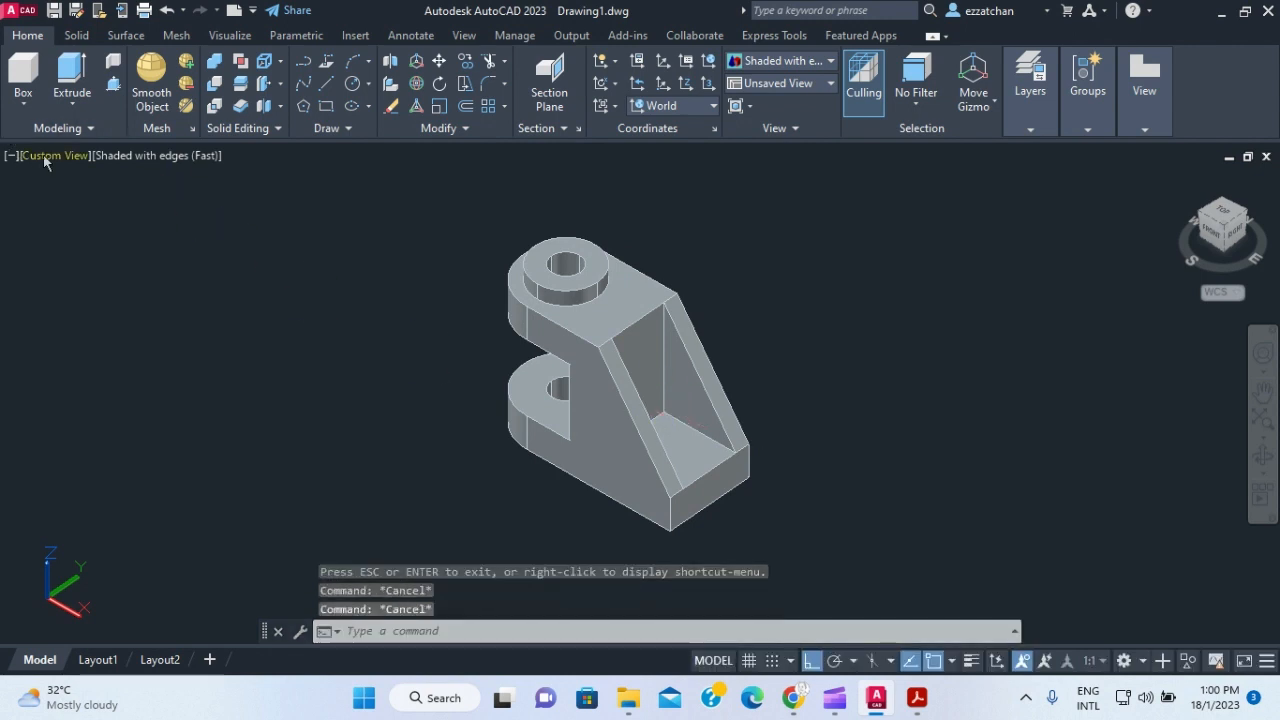
{"action": "left_click", "coordinate": [45, 157]}
{"action": "left_click", "coordinate": [125, 350]}
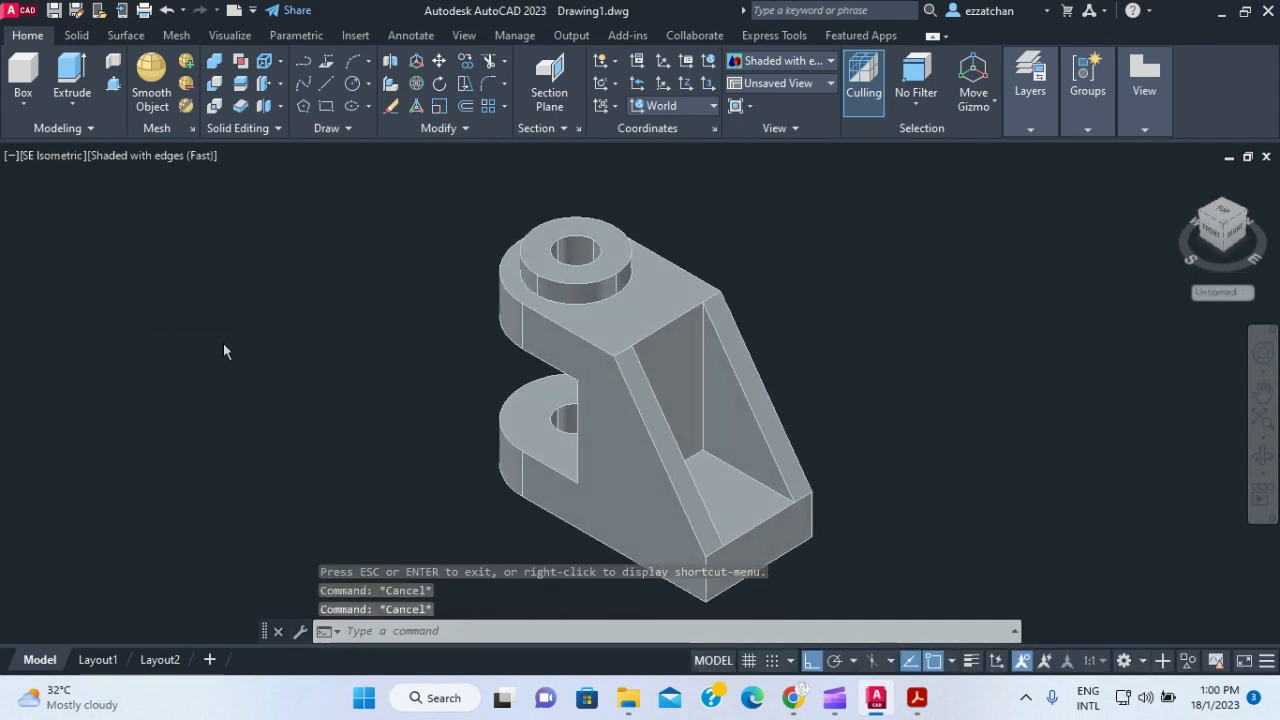
- Change the bracket solid's color property from ByLayer to Magenta and clear the selection
{"action": "left_click", "coordinate": [576, 382]}
{"action": "right_click", "coordinate": [588, 396]}
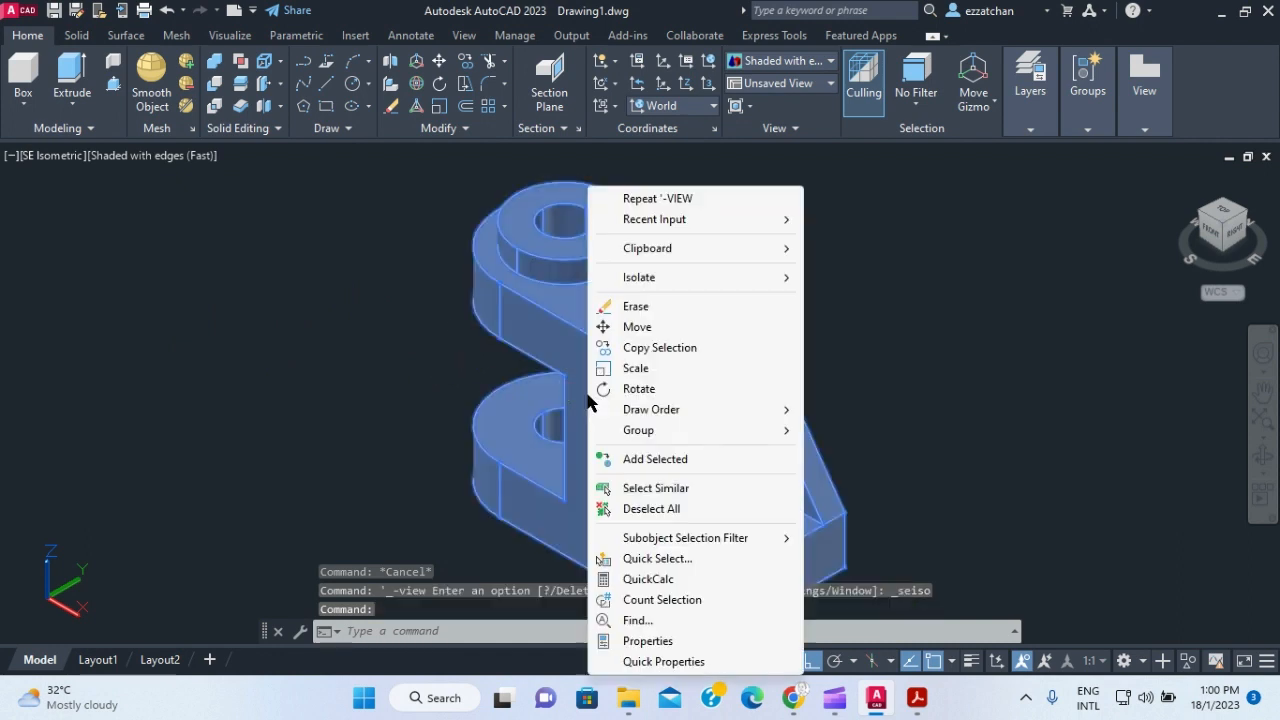
{"action": "left_click", "coordinate": [648, 641]}
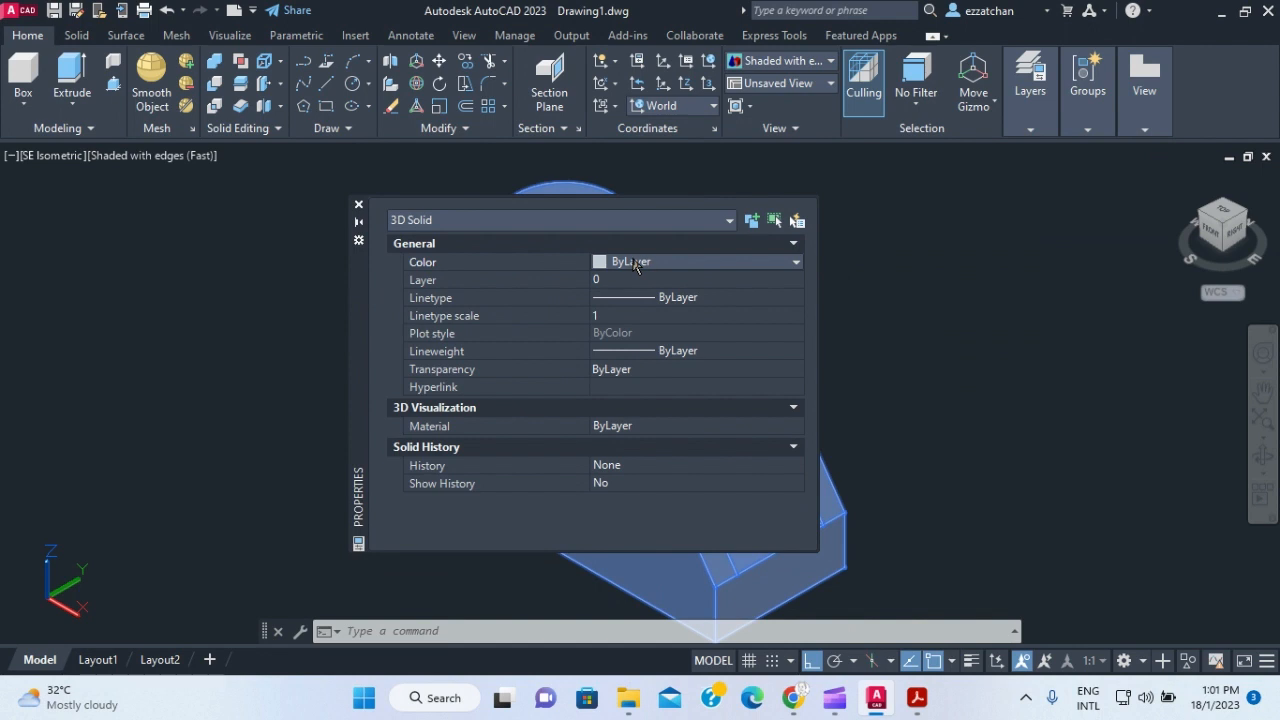
{"action": "left_click", "coordinate": [634, 262]}
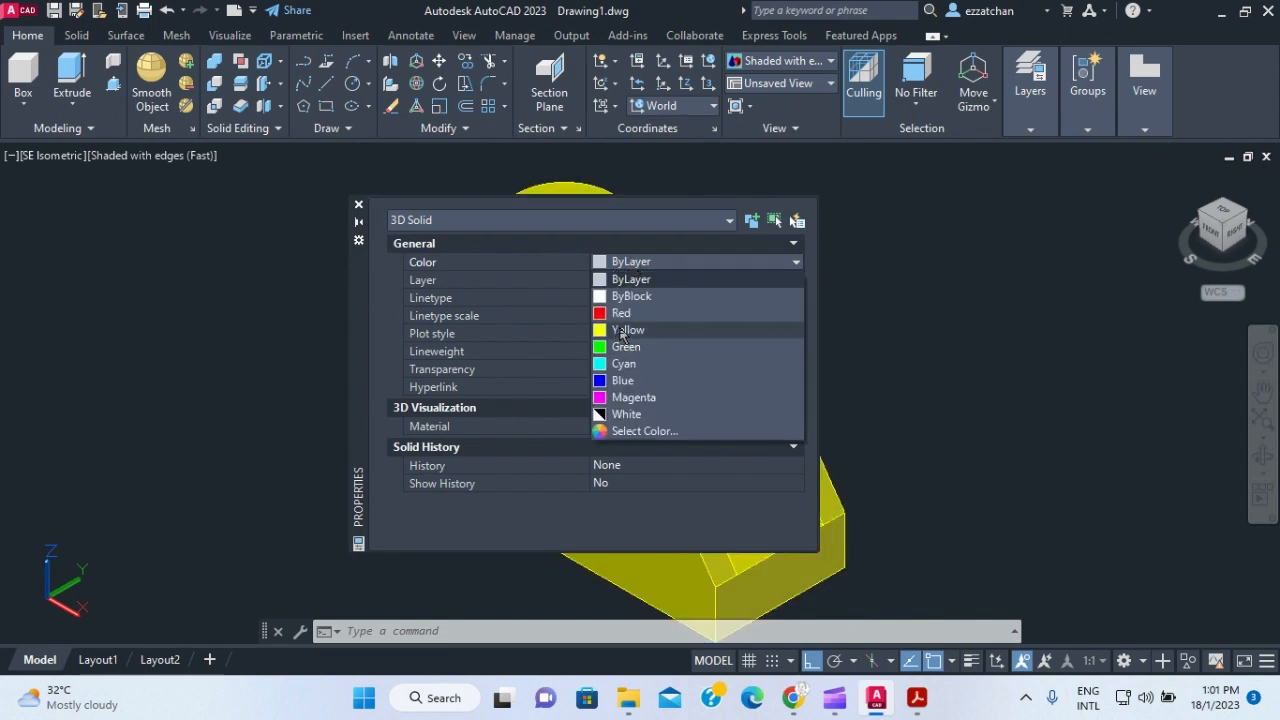
{"action": "left_click", "coordinate": [630, 398]}
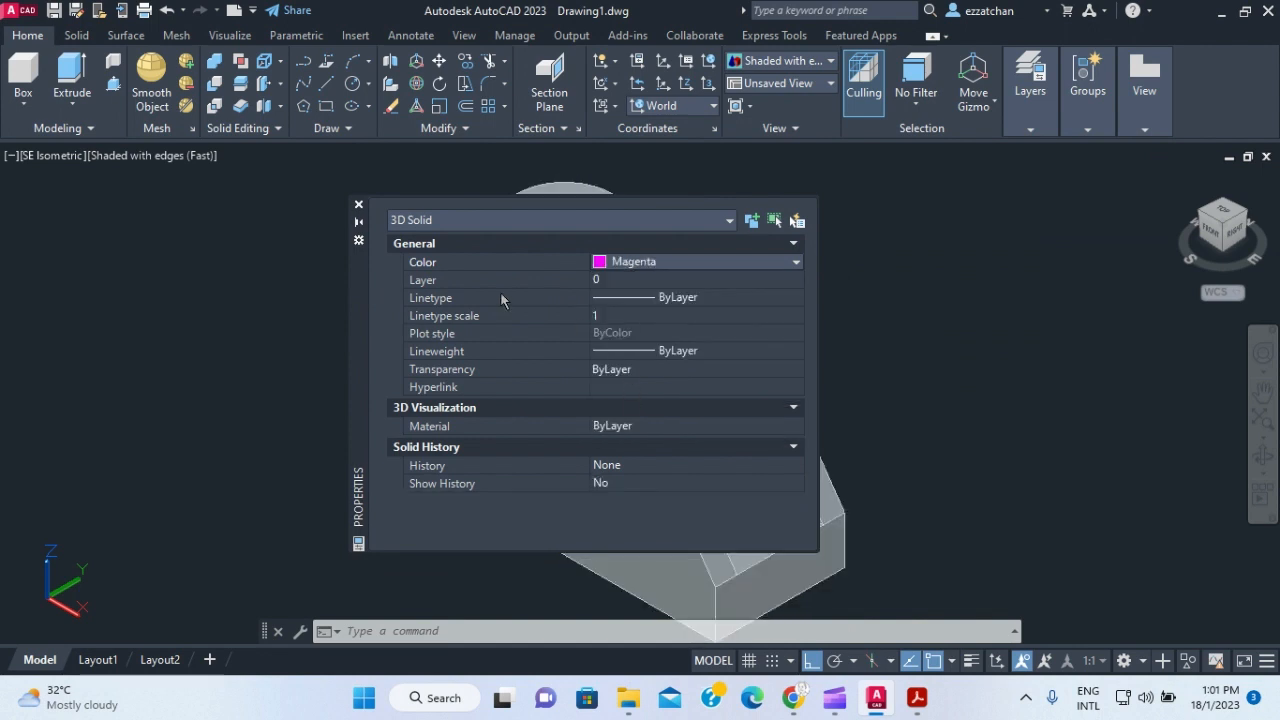
{"action": "left_click", "coordinate": [358, 204]}
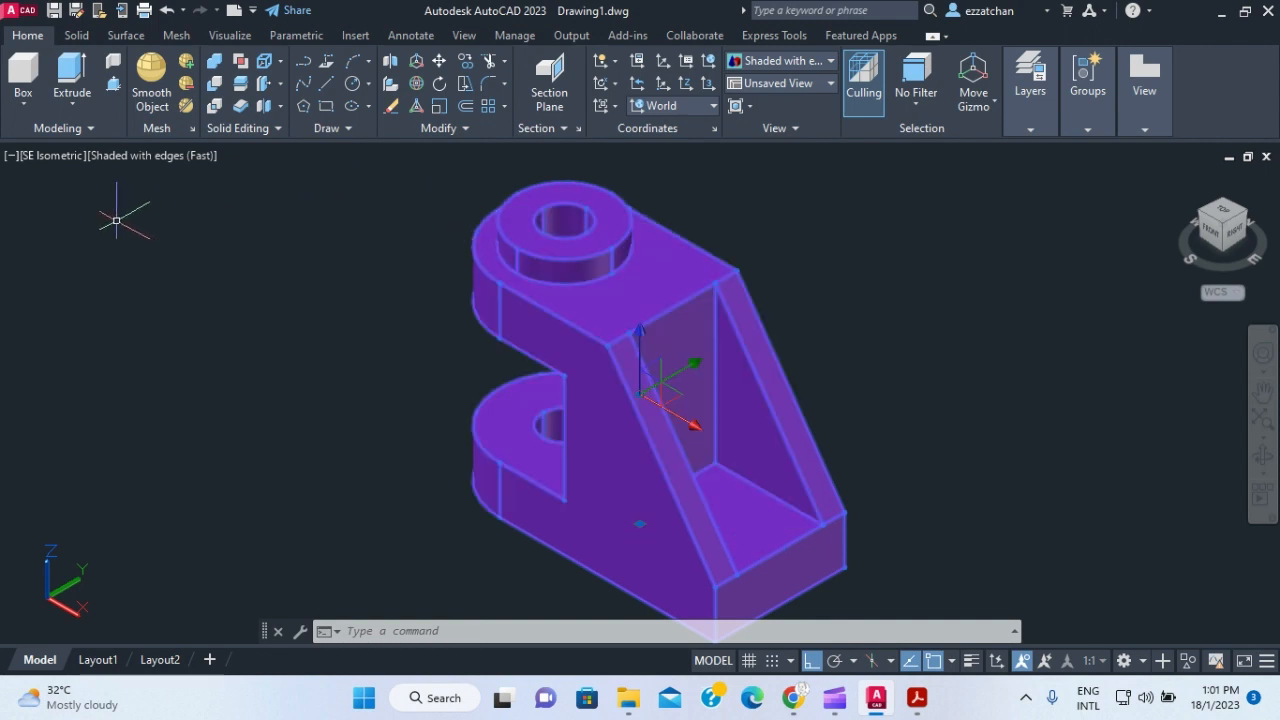
{"action": "key", "text": "Escape"}
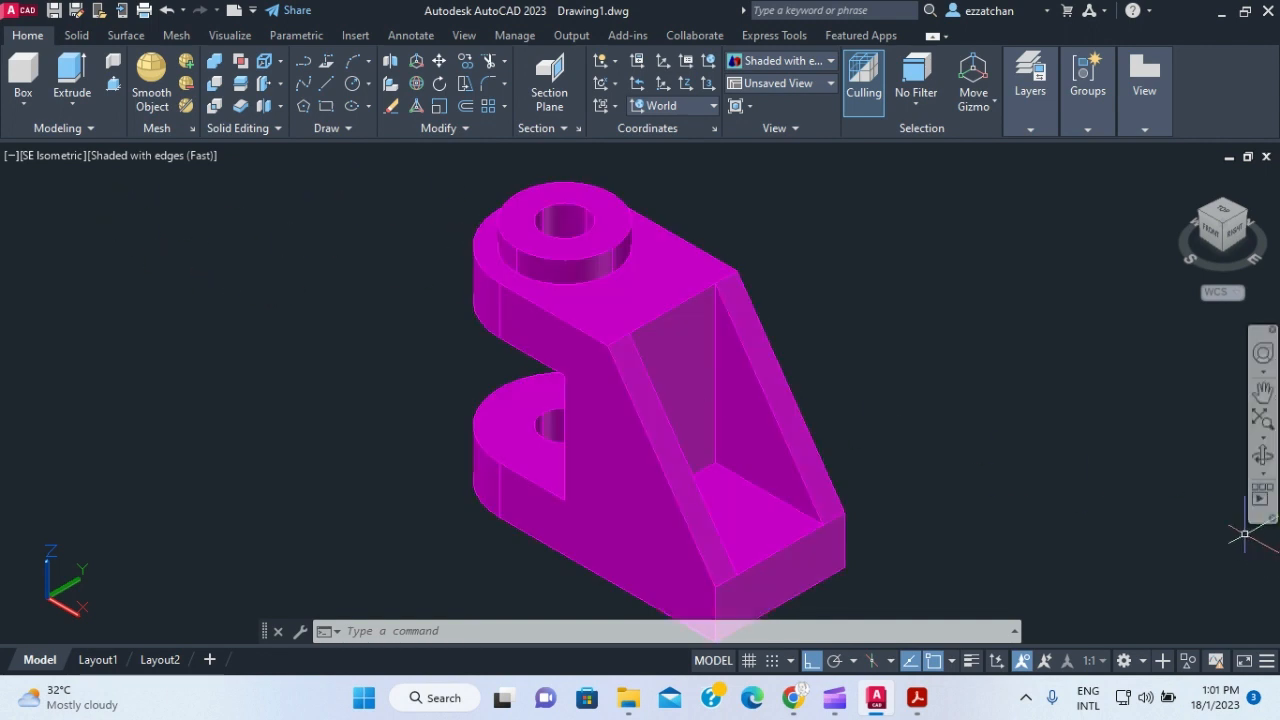
{"action": "scroll", "coordinate": [911, 479], "scroll_direction": "down", "scroll_amount": 3}
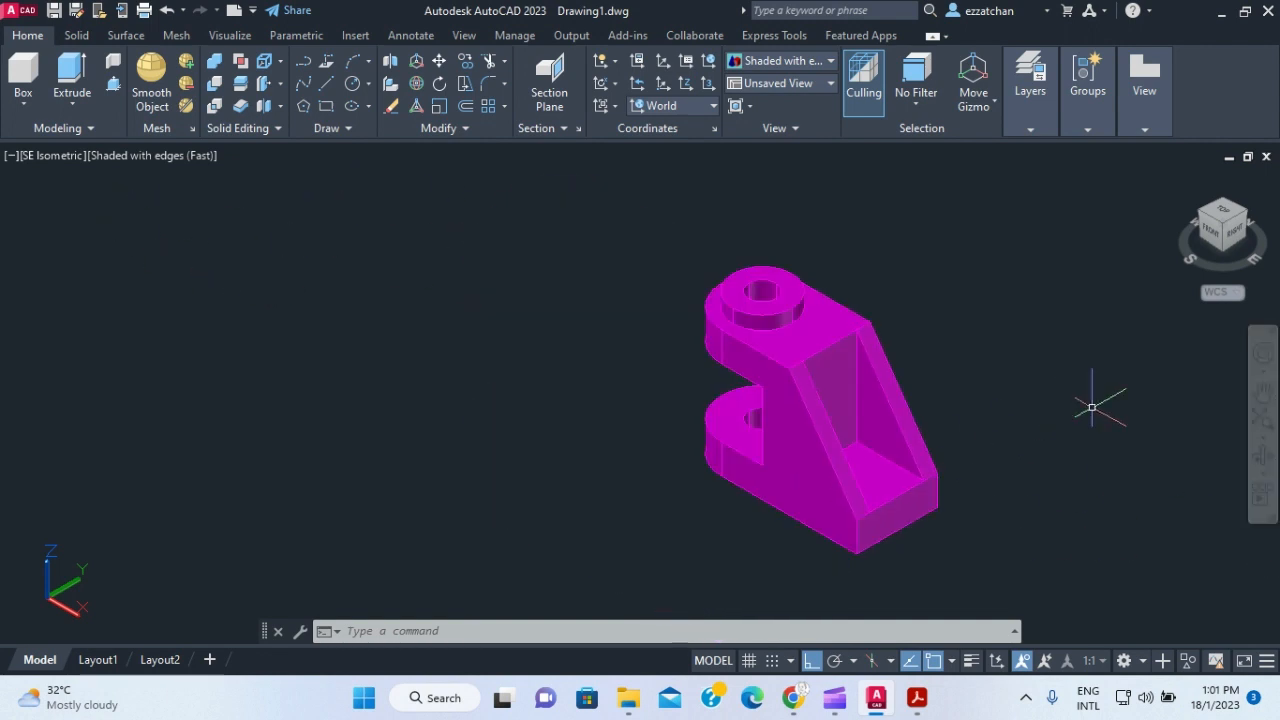
{"action": "scroll", "coordinate": [922, 416], "scroll_direction": "up", "scroll_amount": 3}
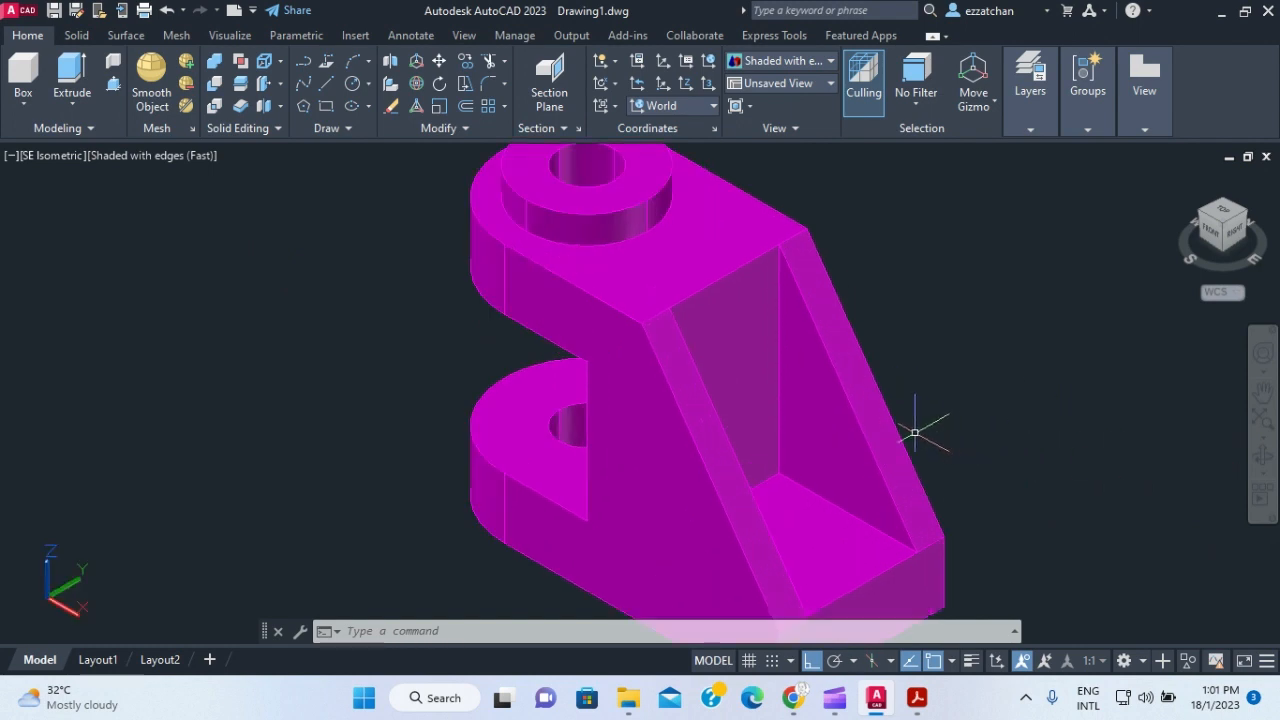
{"action": "scroll", "coordinate": [1018, 418], "scroll_direction": "down", "scroll_amount": 2}
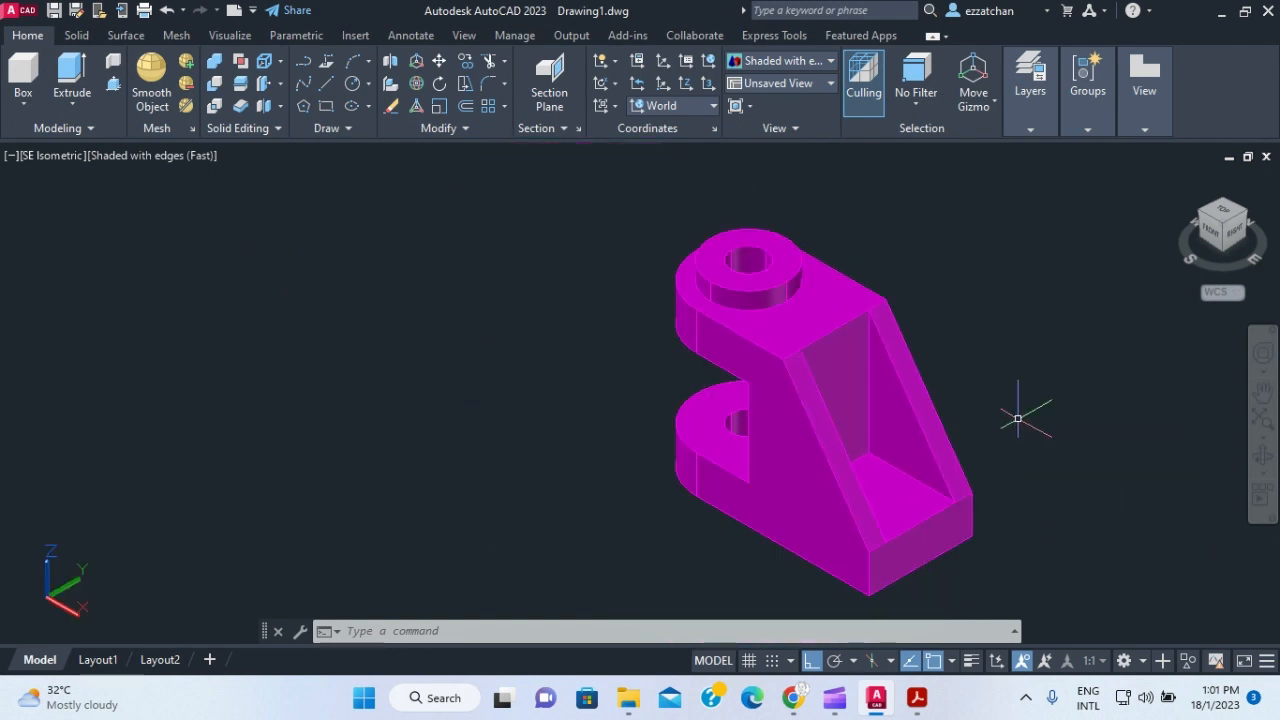